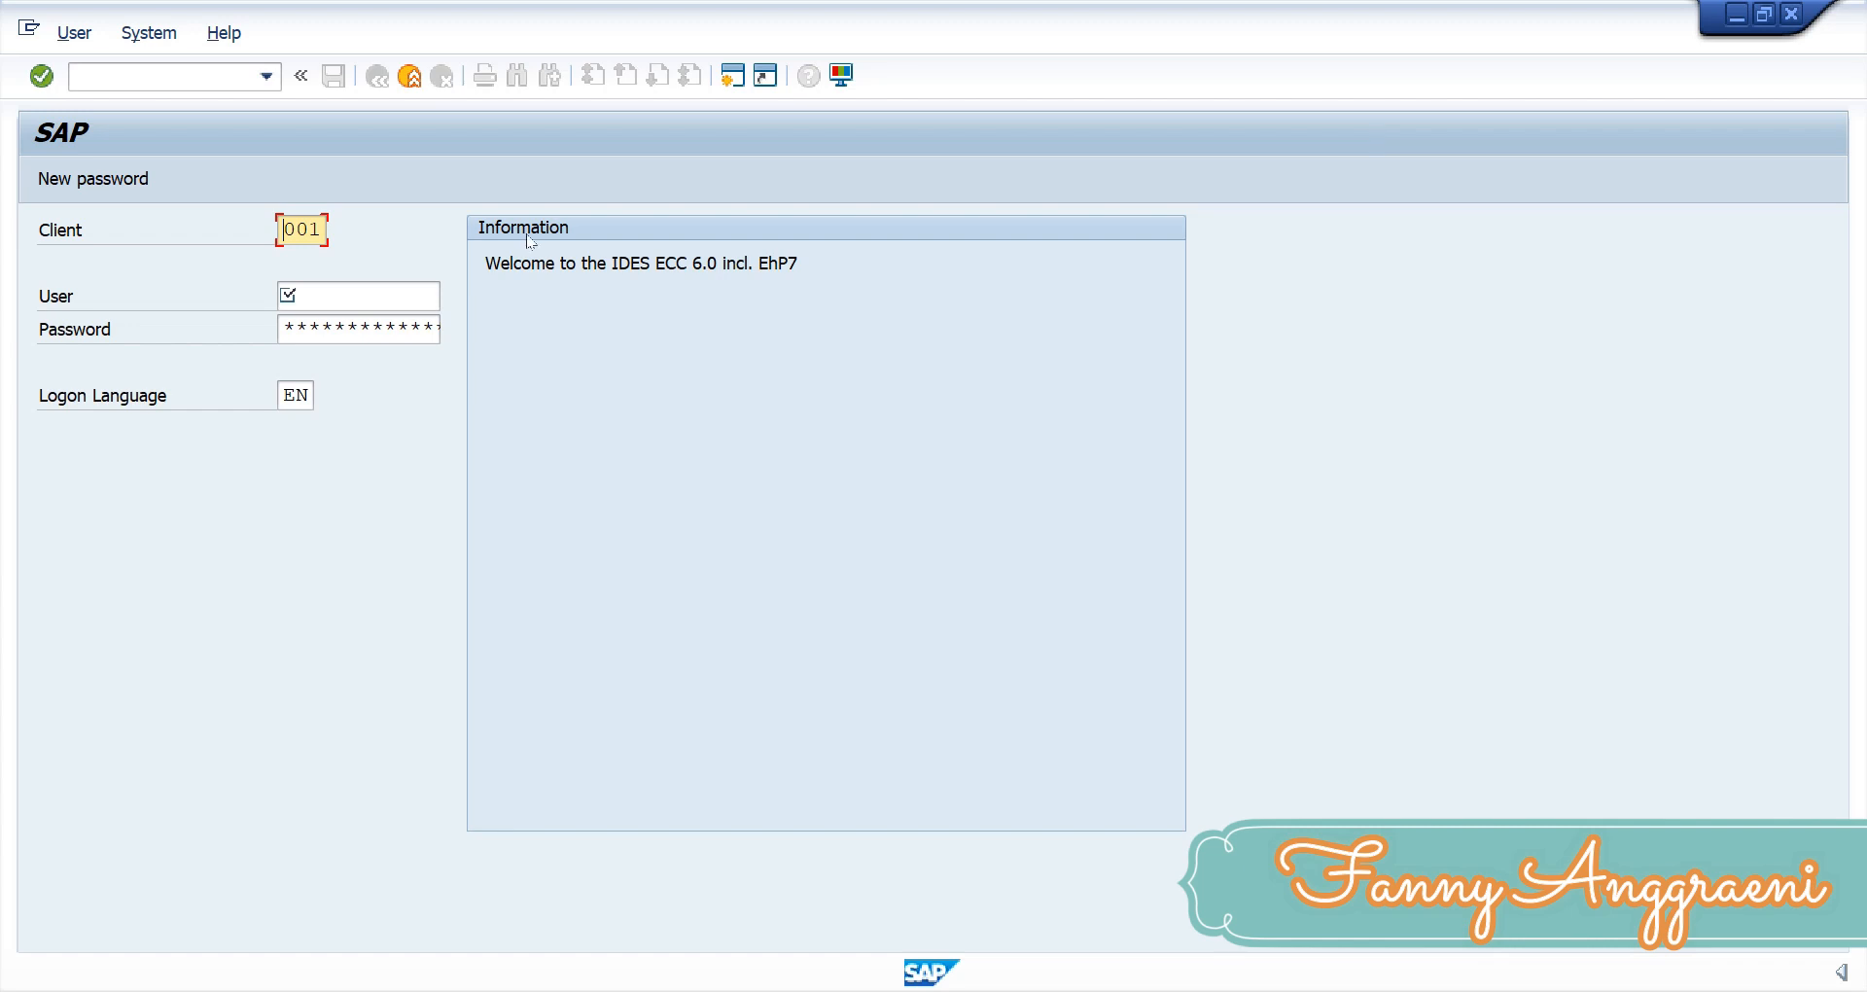
- Log on to client 902 with the assigned user ID and the account password
double_click(282, 226)
type("902")
left_click(414, 283)
type("3")
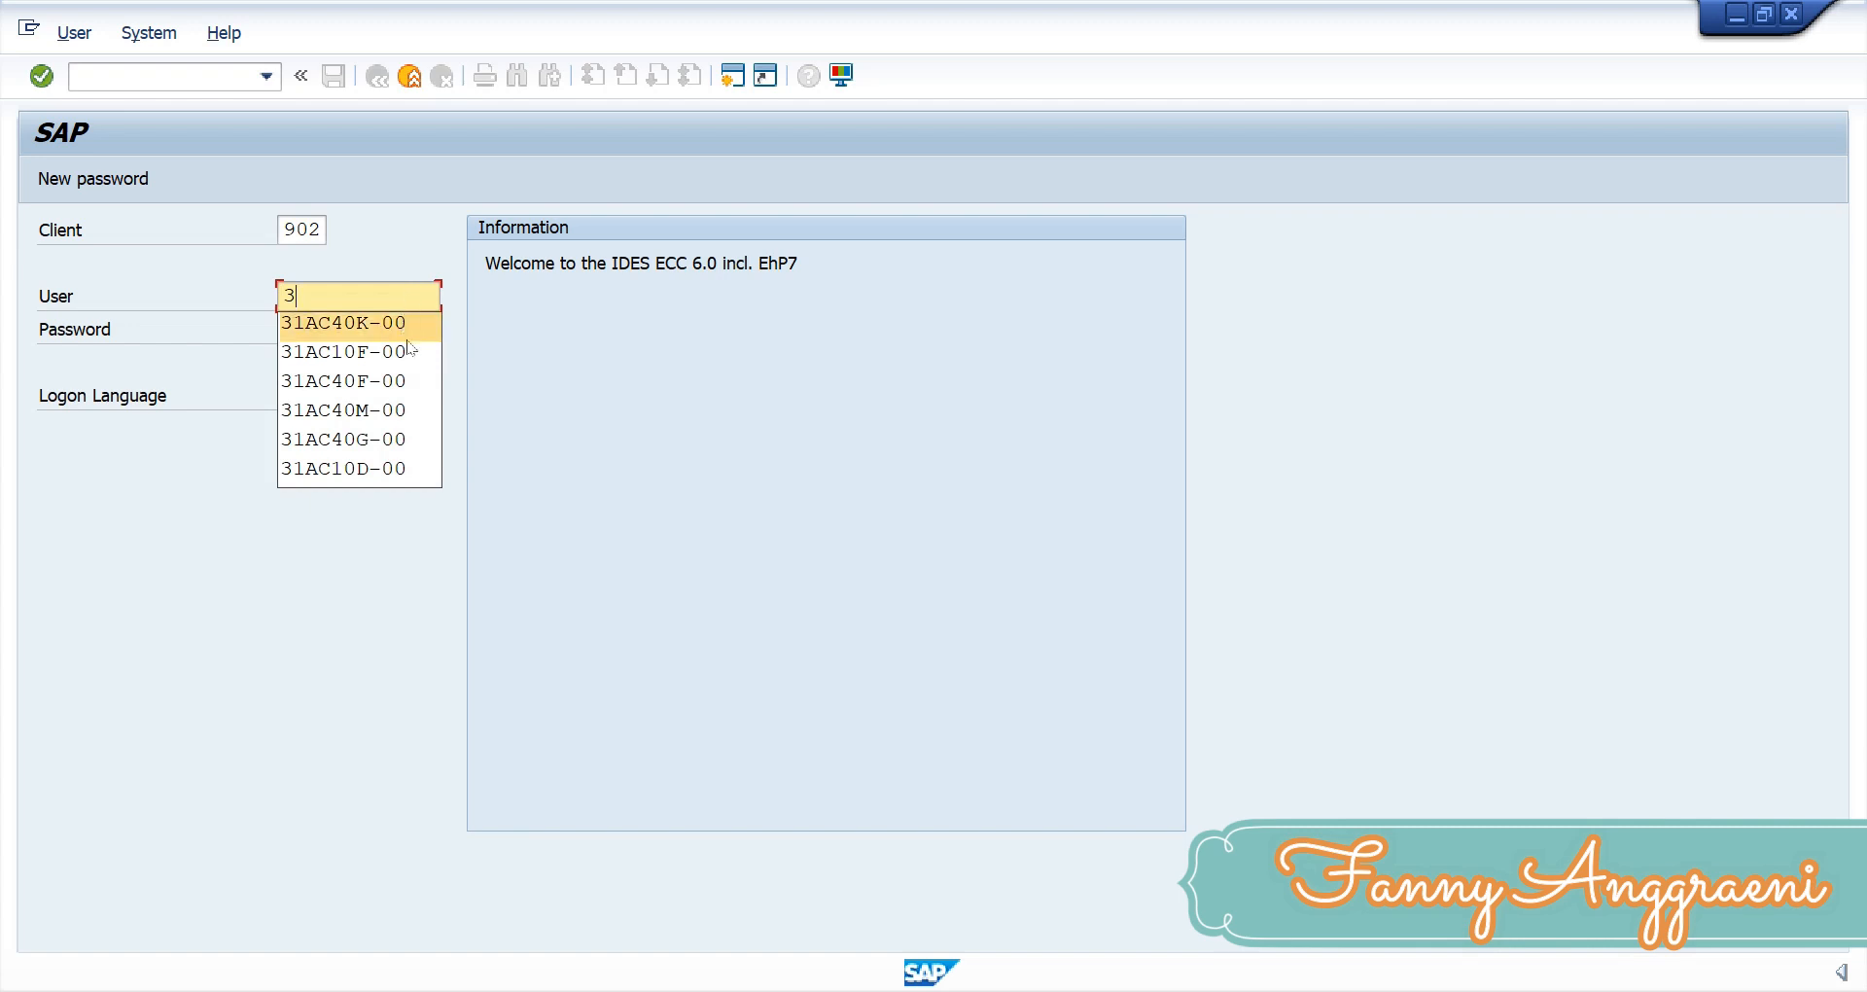
left_click(400, 381)
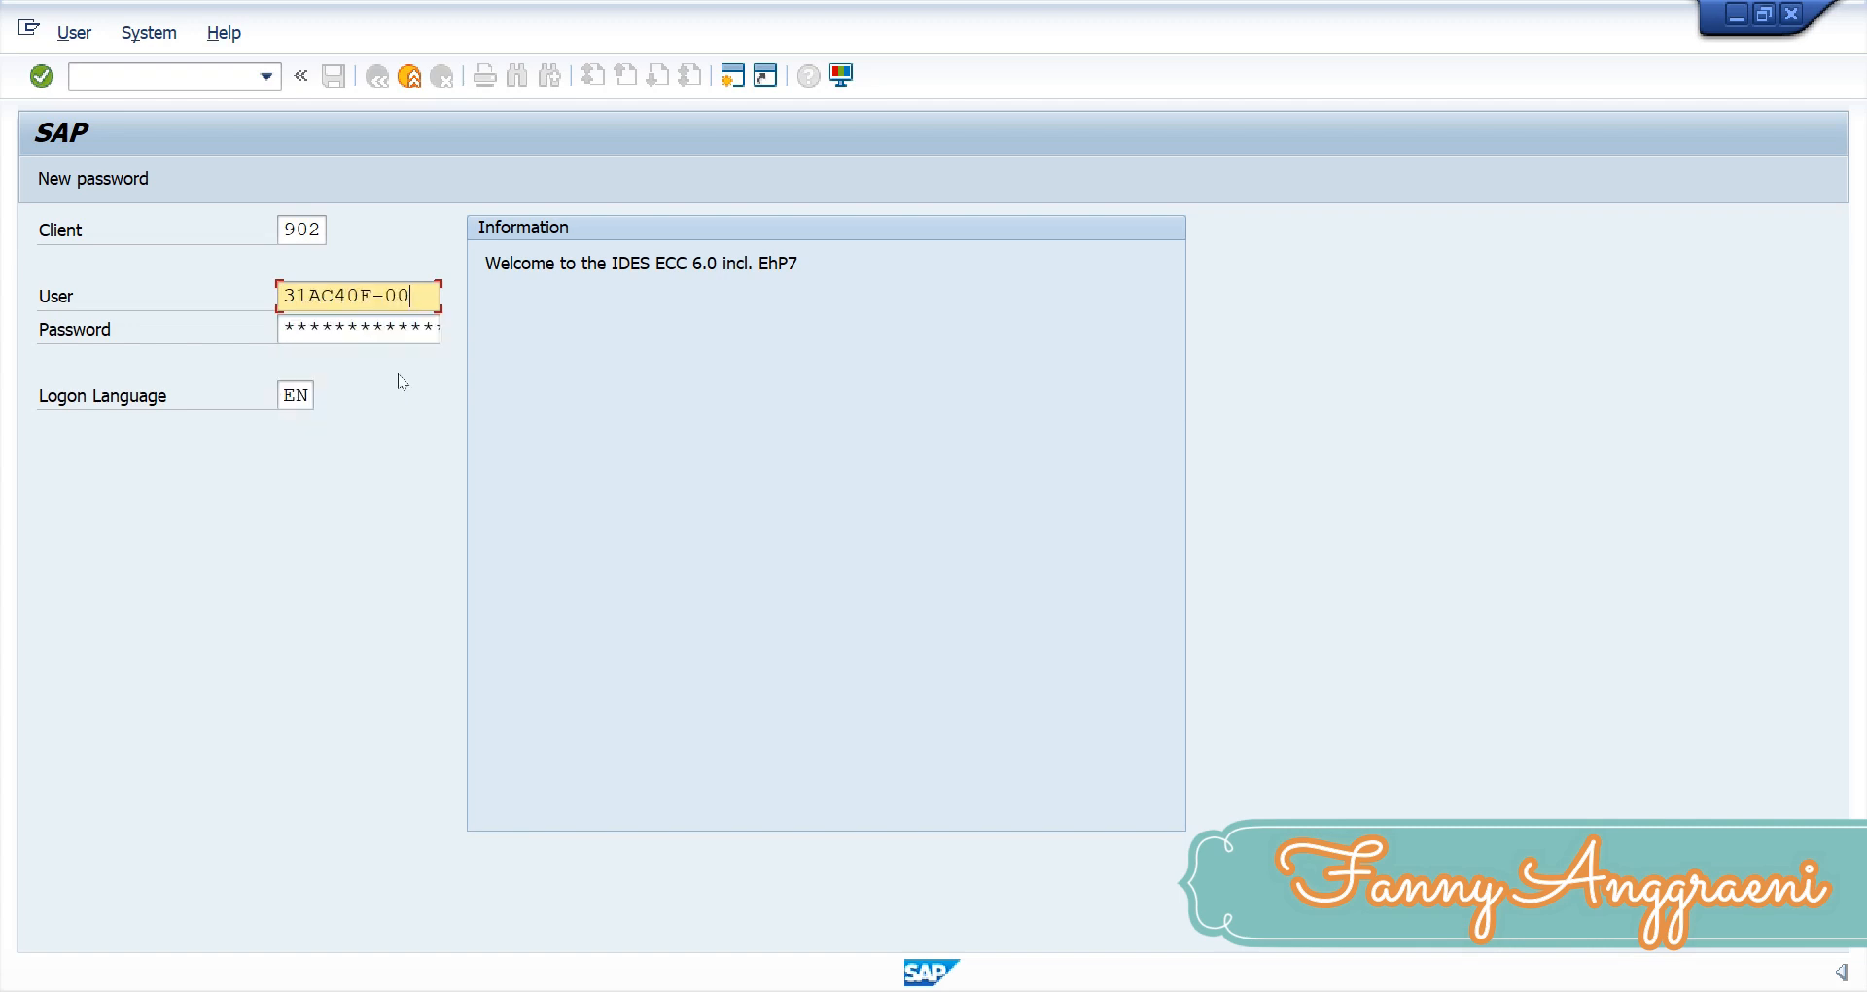
left_click(280, 327)
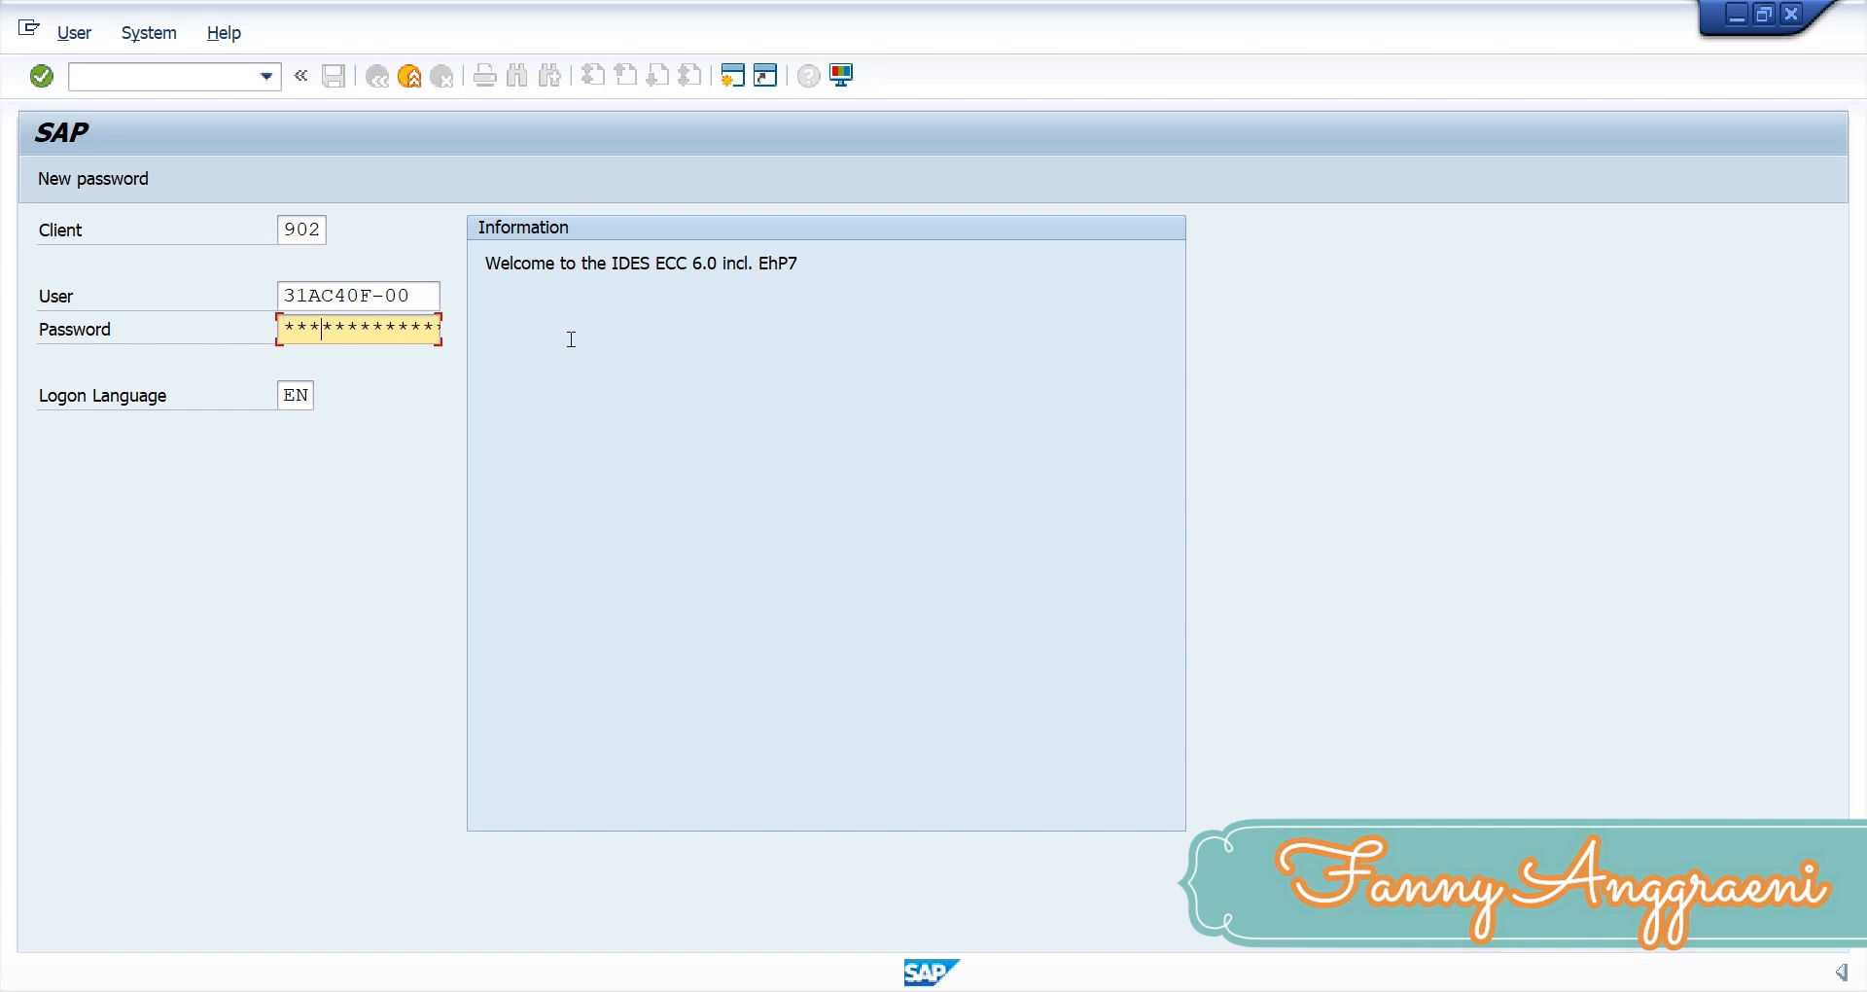
key("Return")
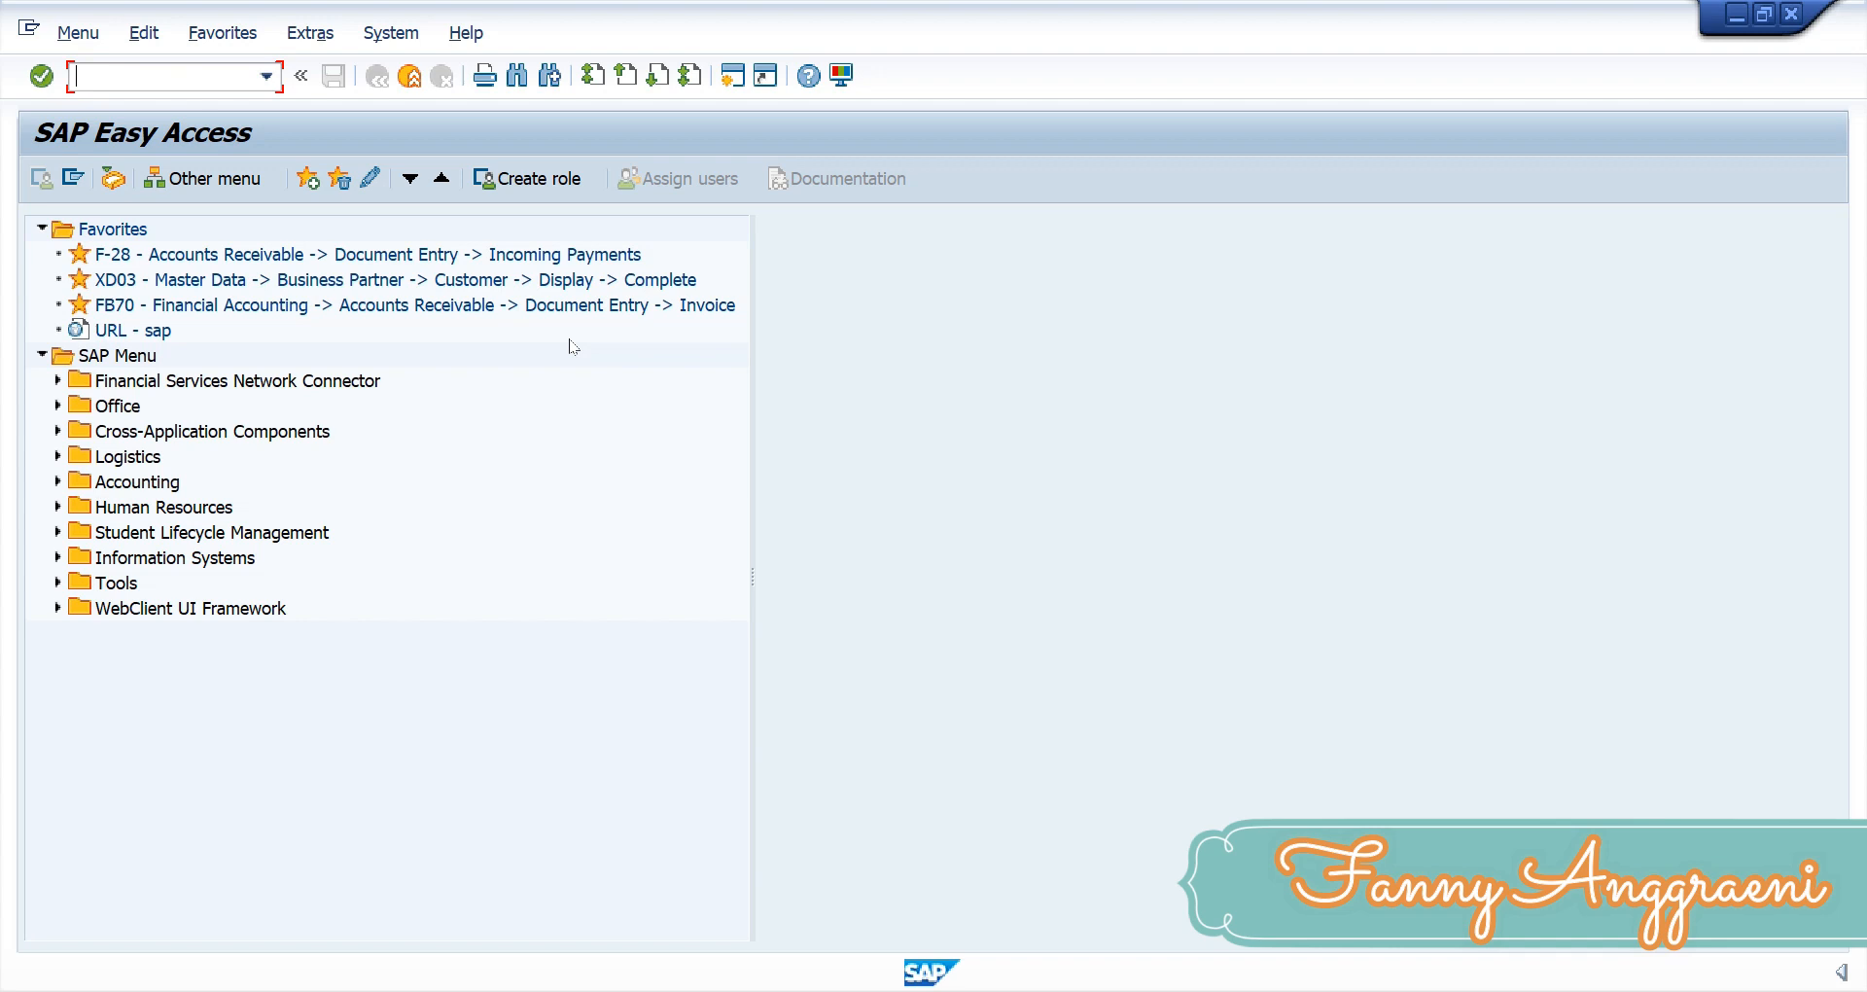
- Open the KSBT Cost Centers: Activity Prices report from the price reports for Cost Center Accounting under Controlling
left_click(57, 481)
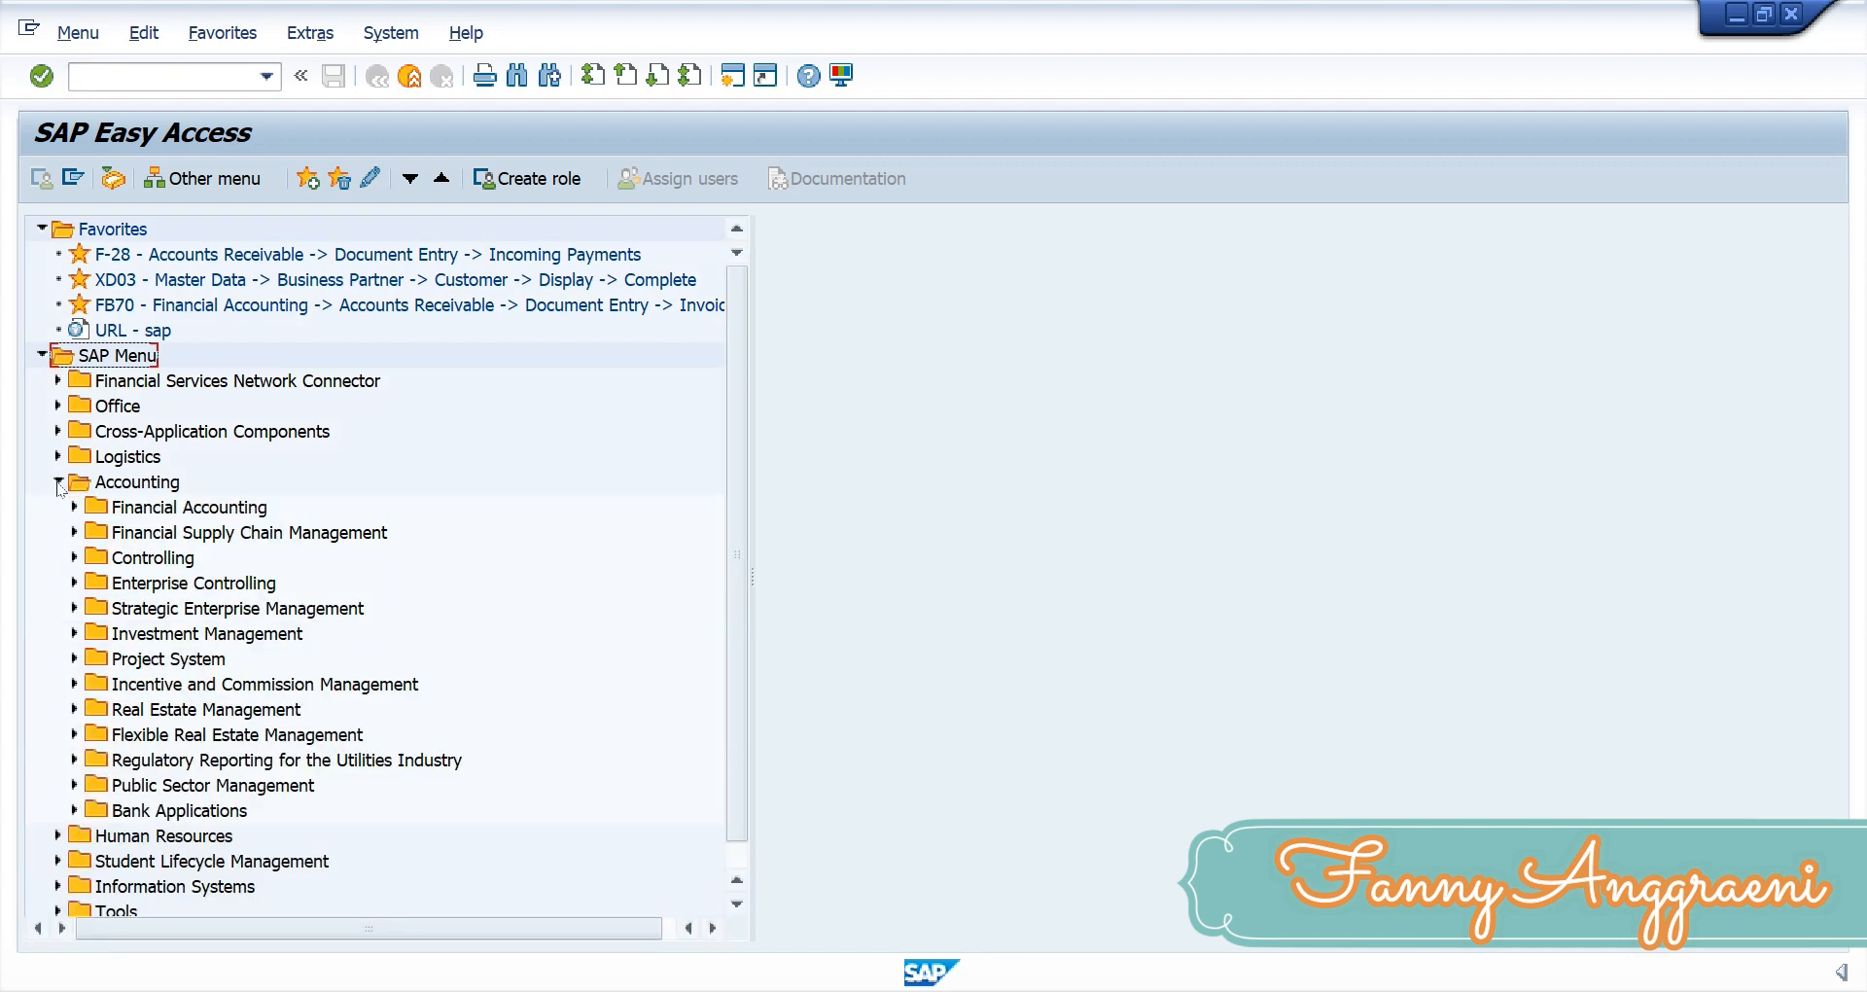
left_click(74, 557)
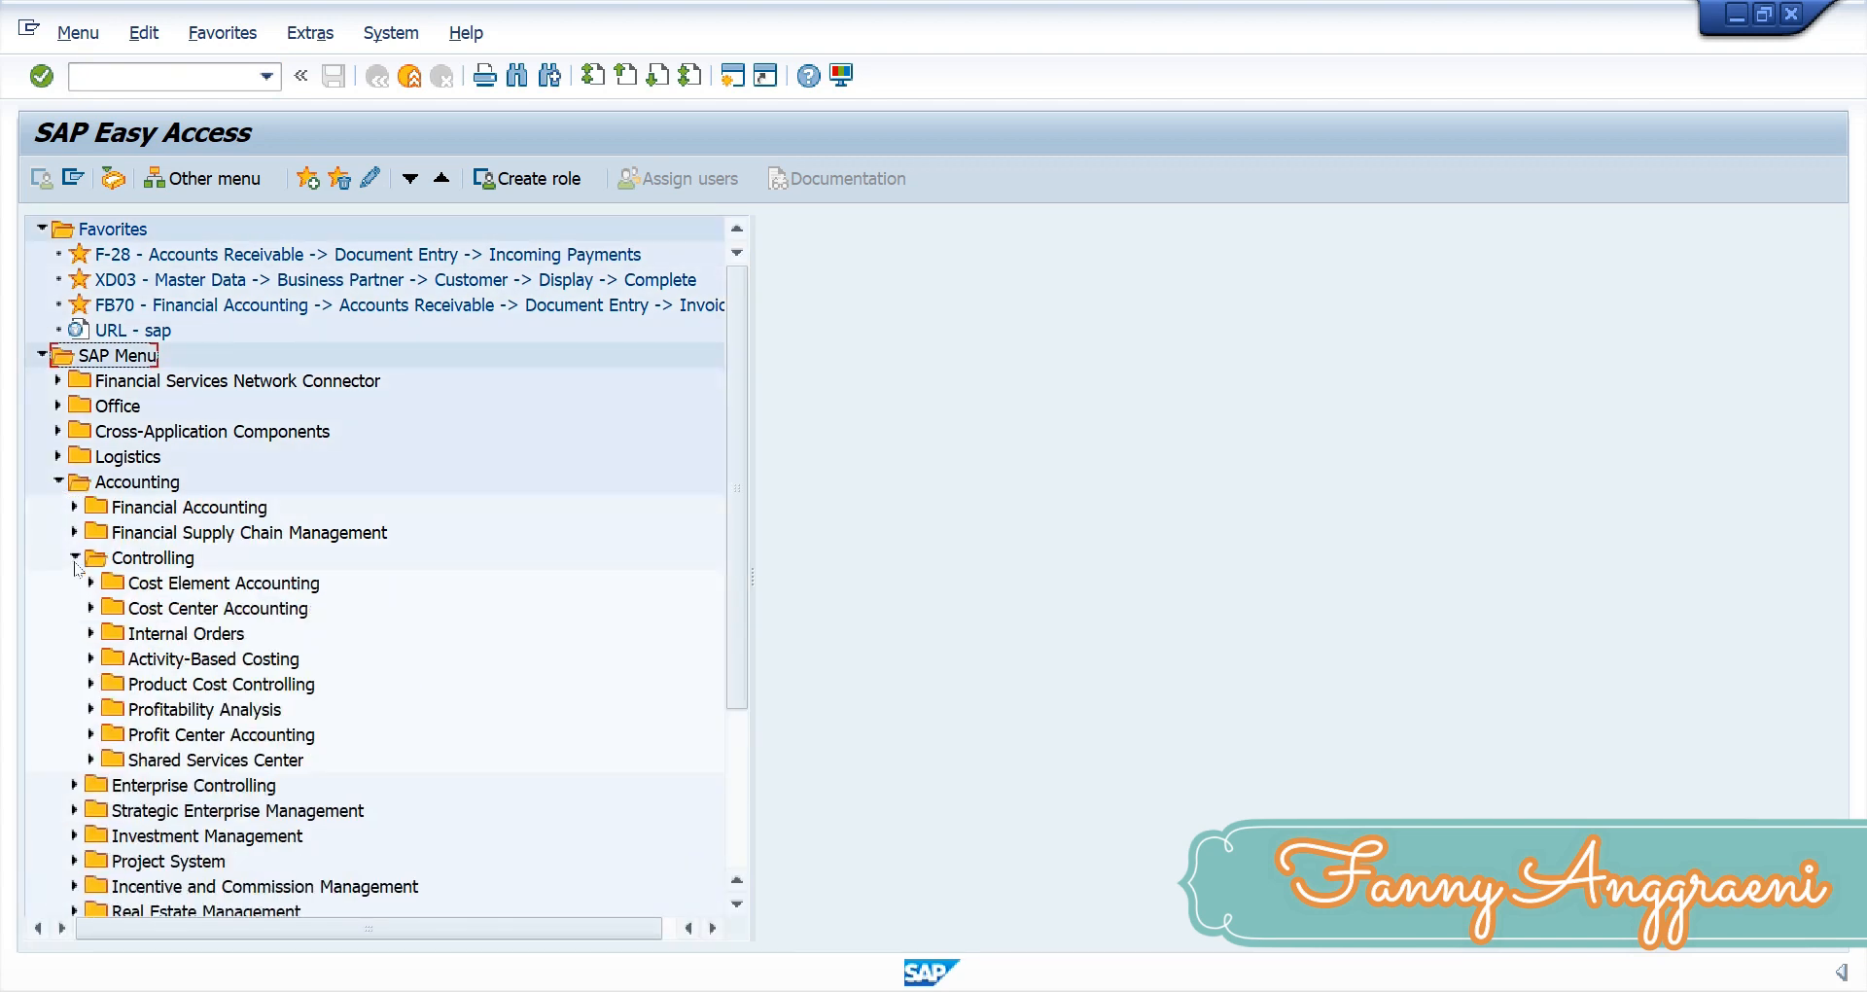
left_click(92, 609)
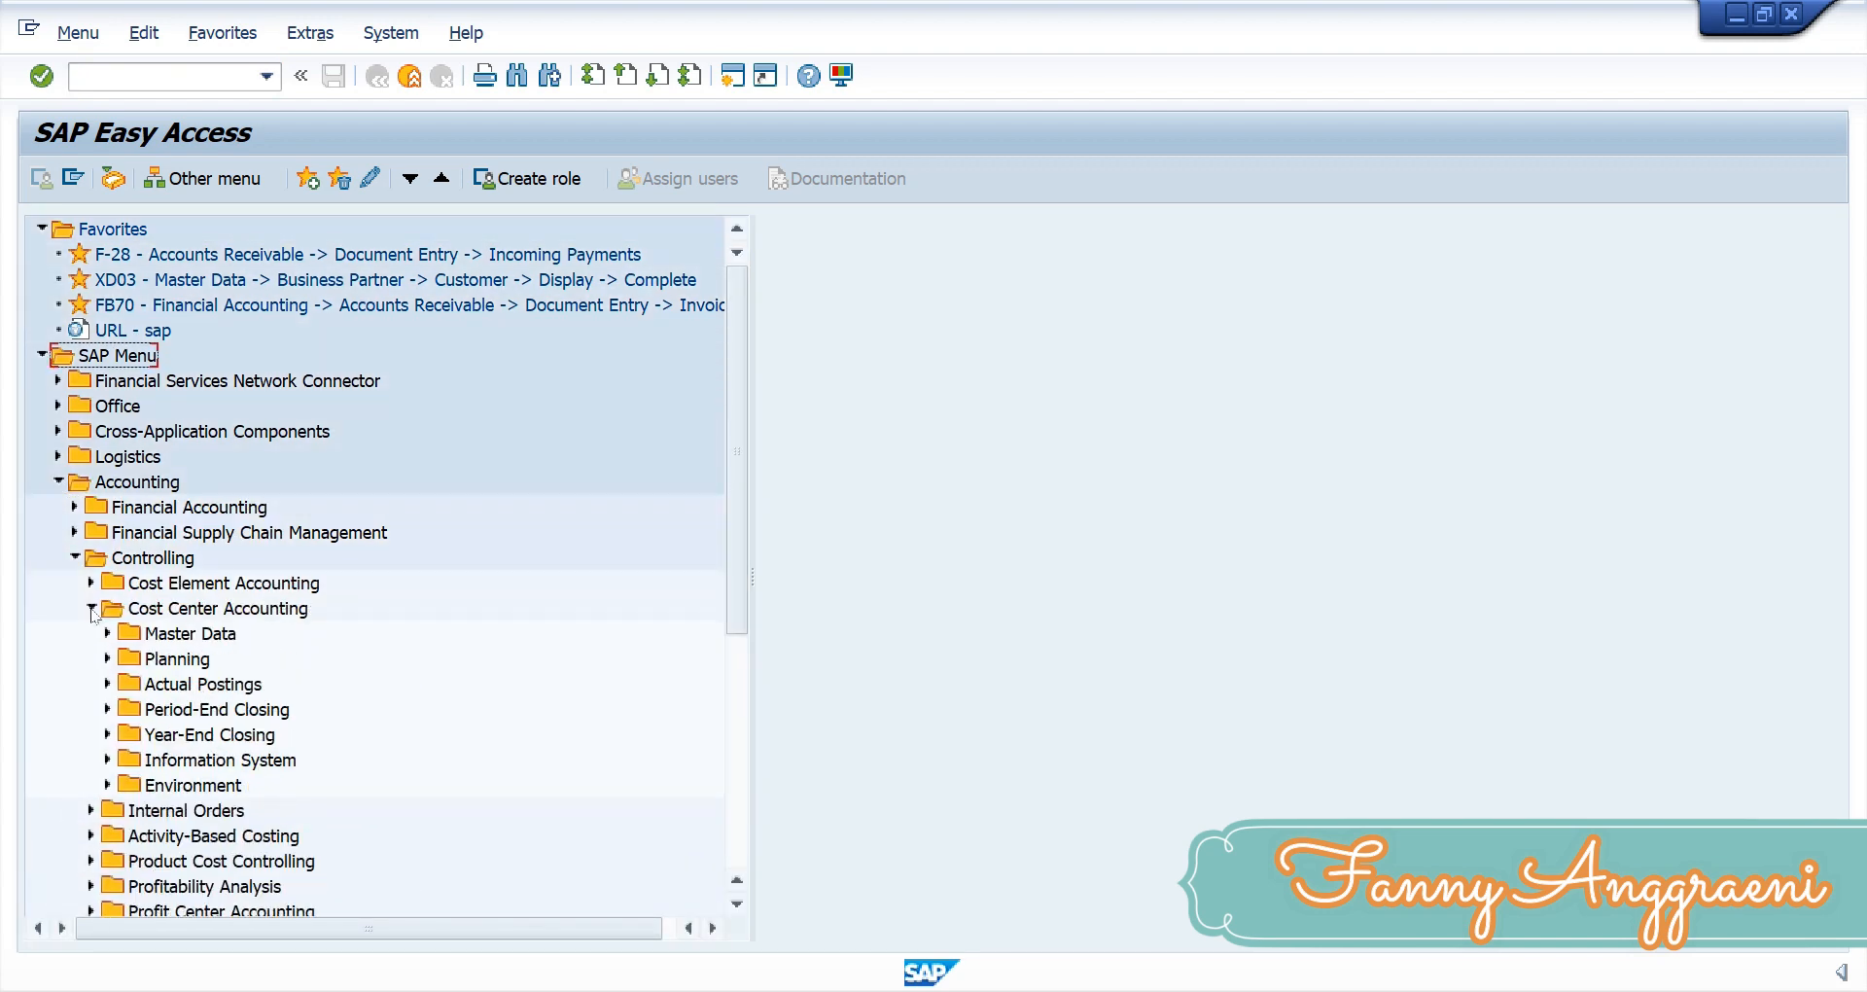
left_click(107, 760)
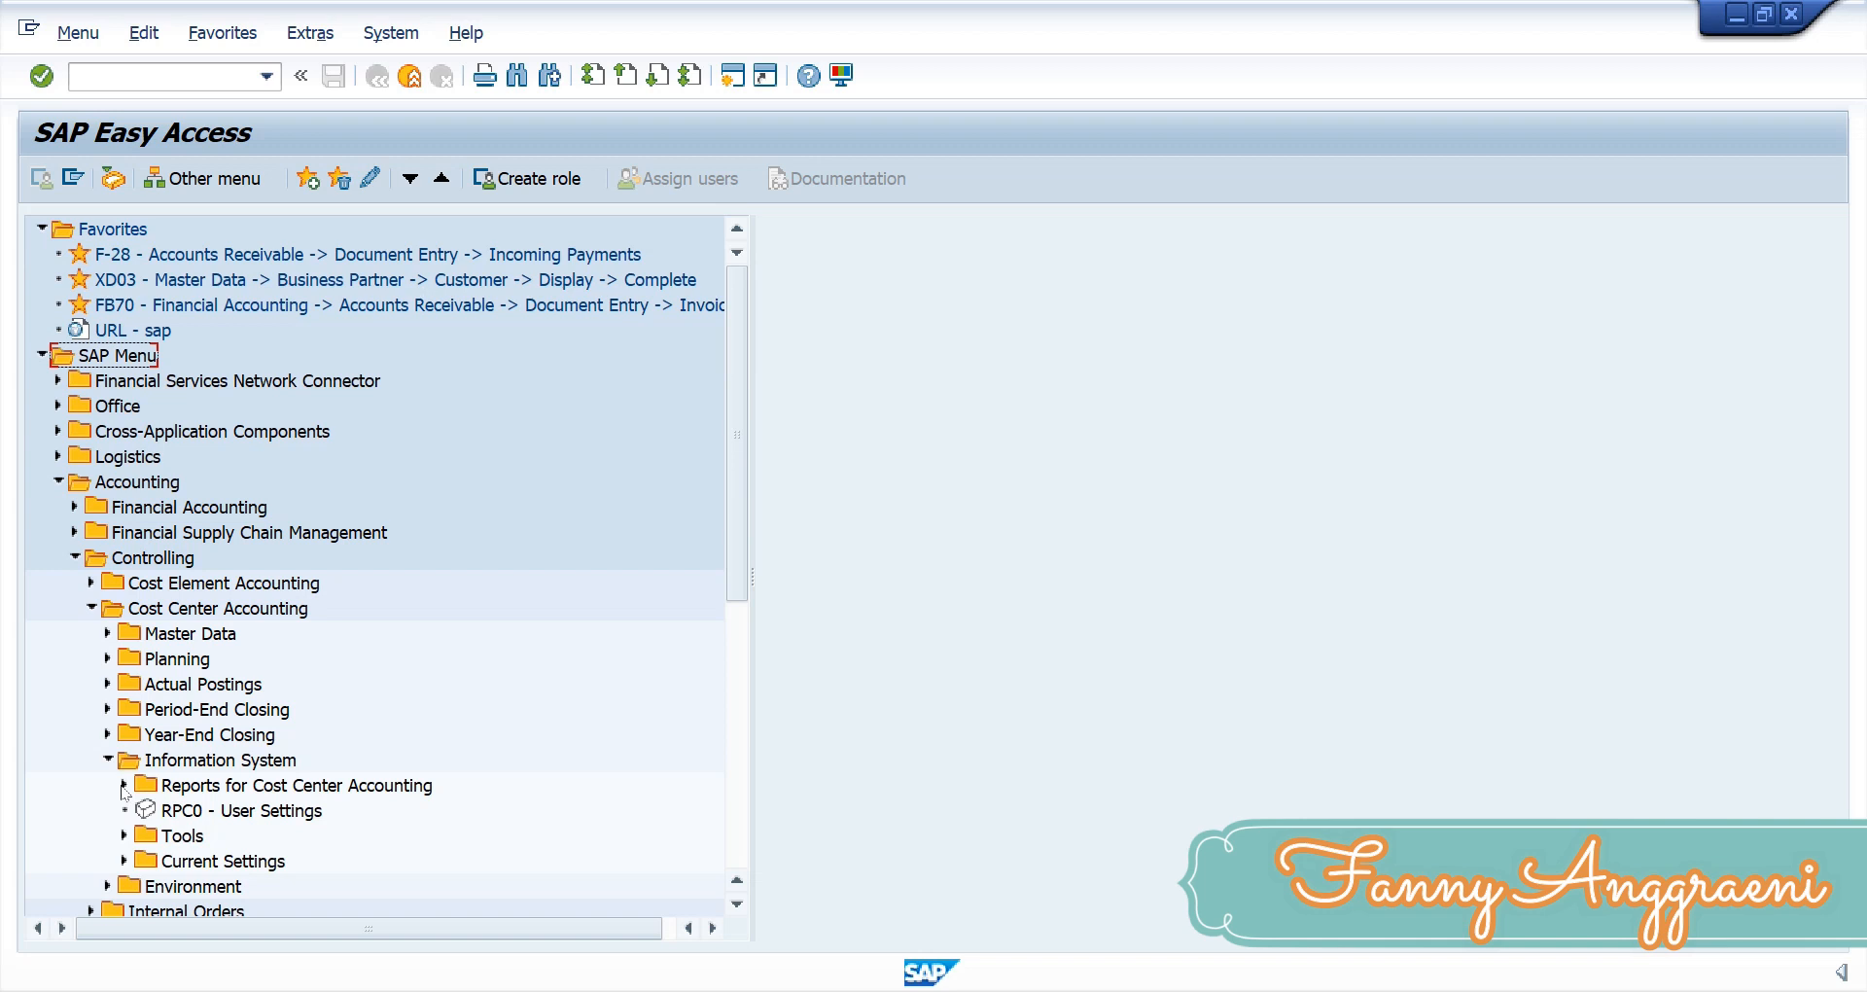
left_click(123, 786)
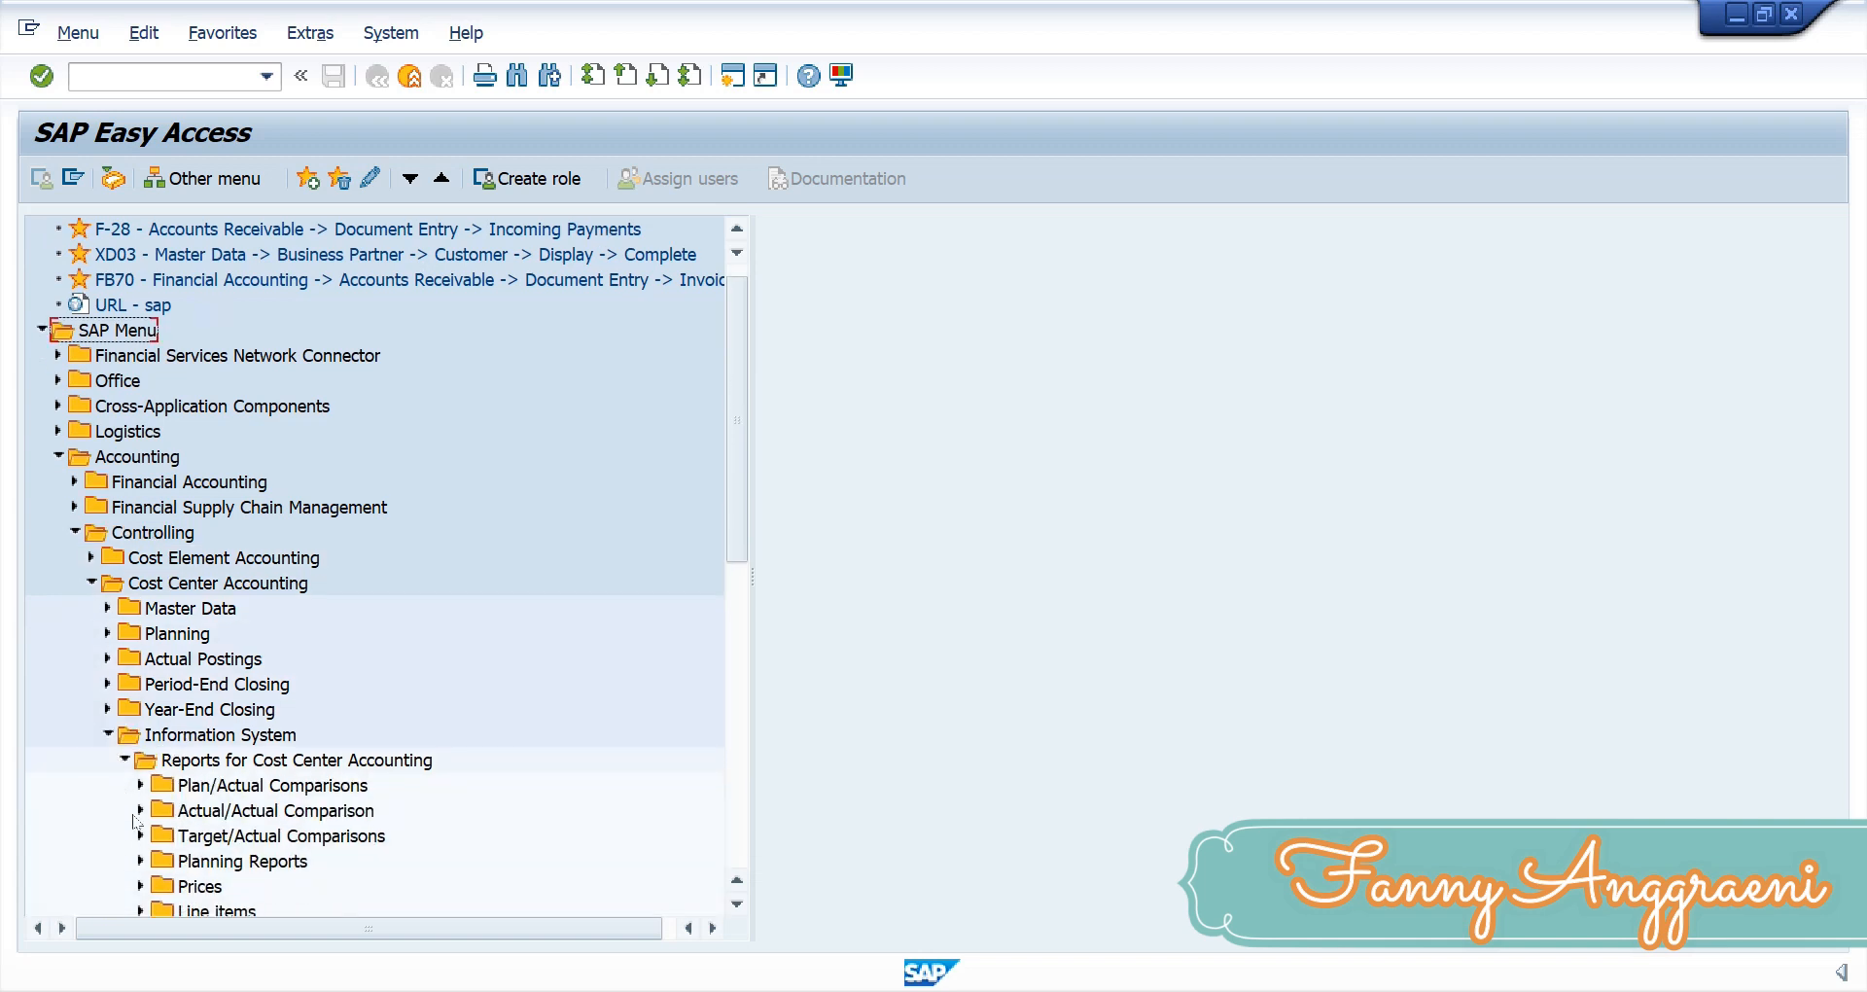
left_click(142, 888)
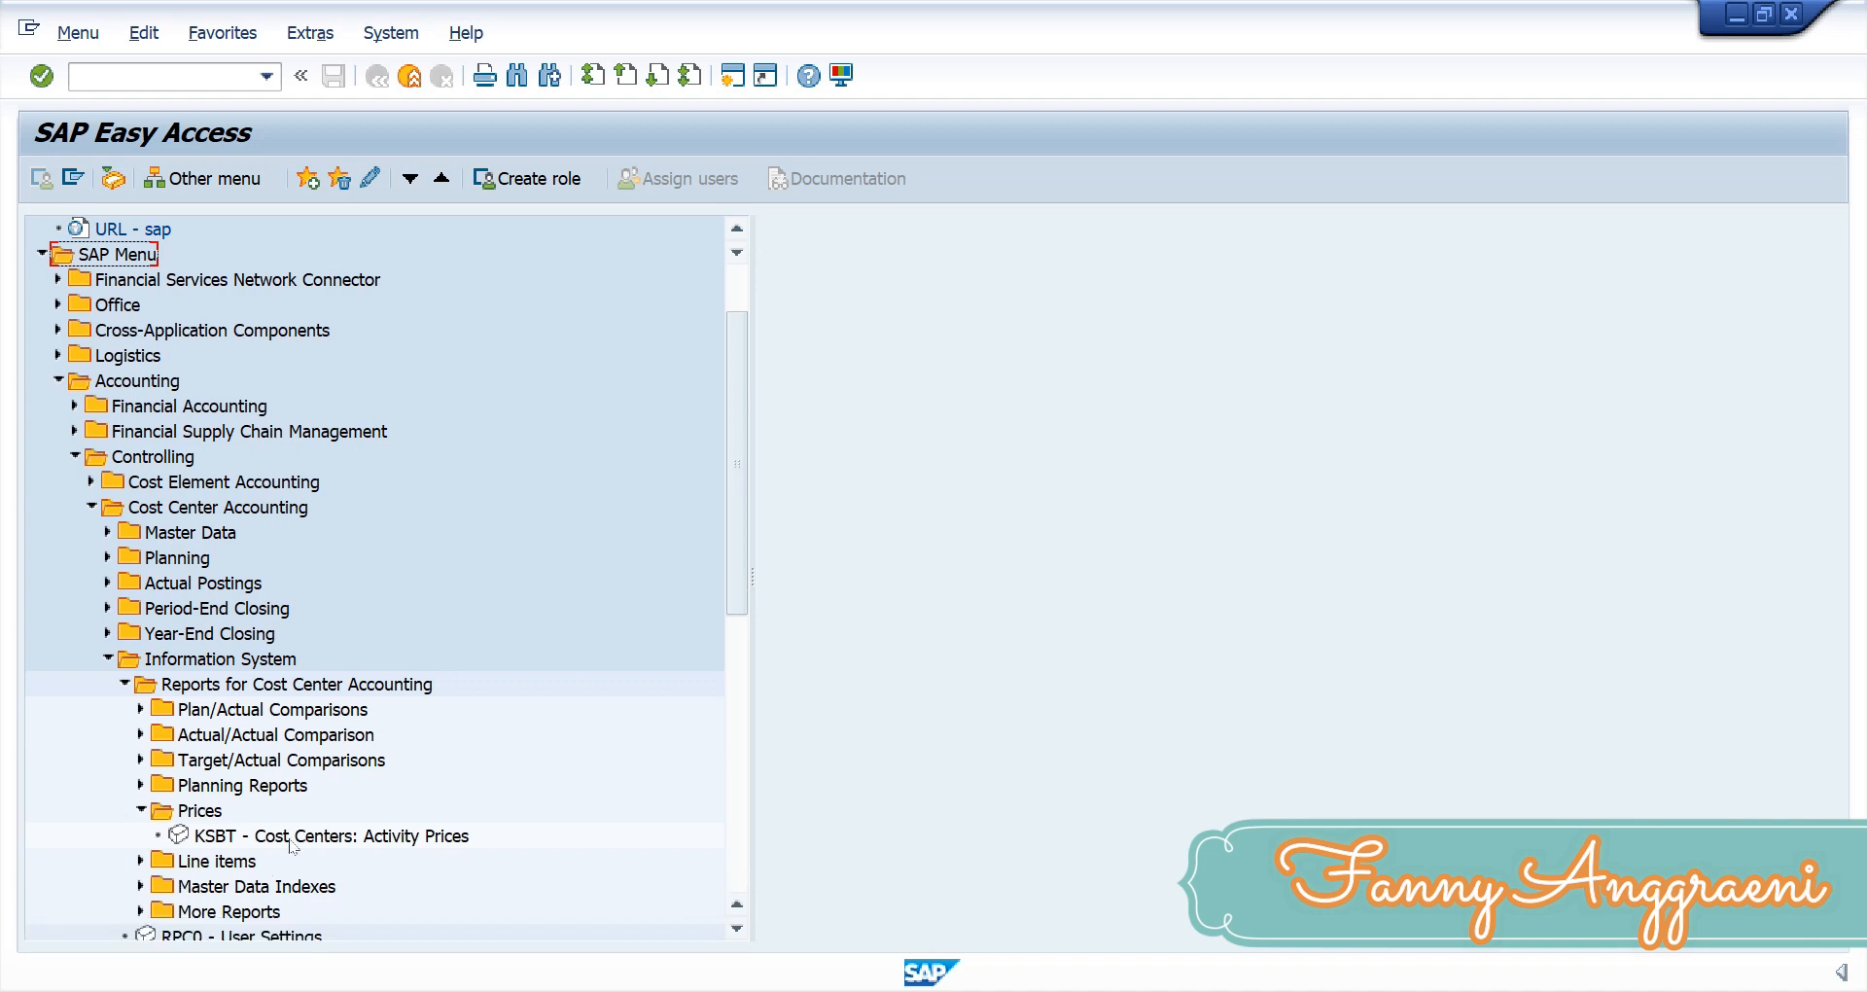
left_click(291, 838)
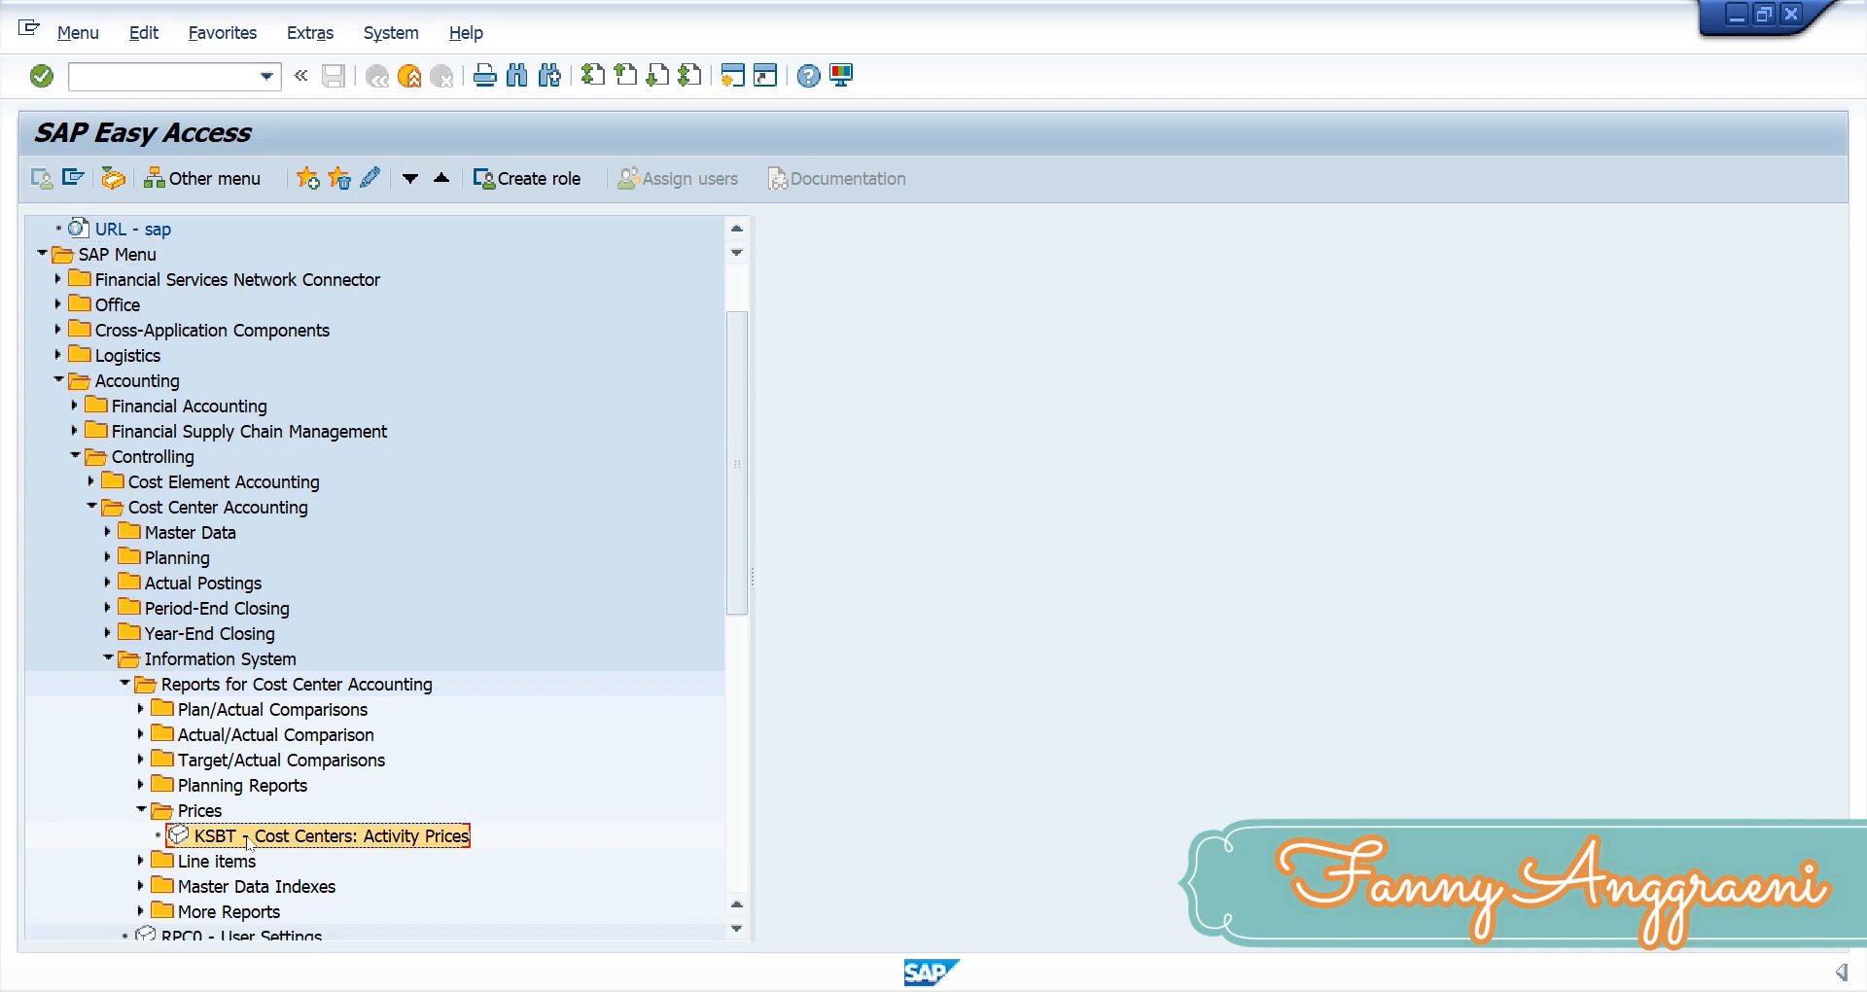
double_click(249, 840)
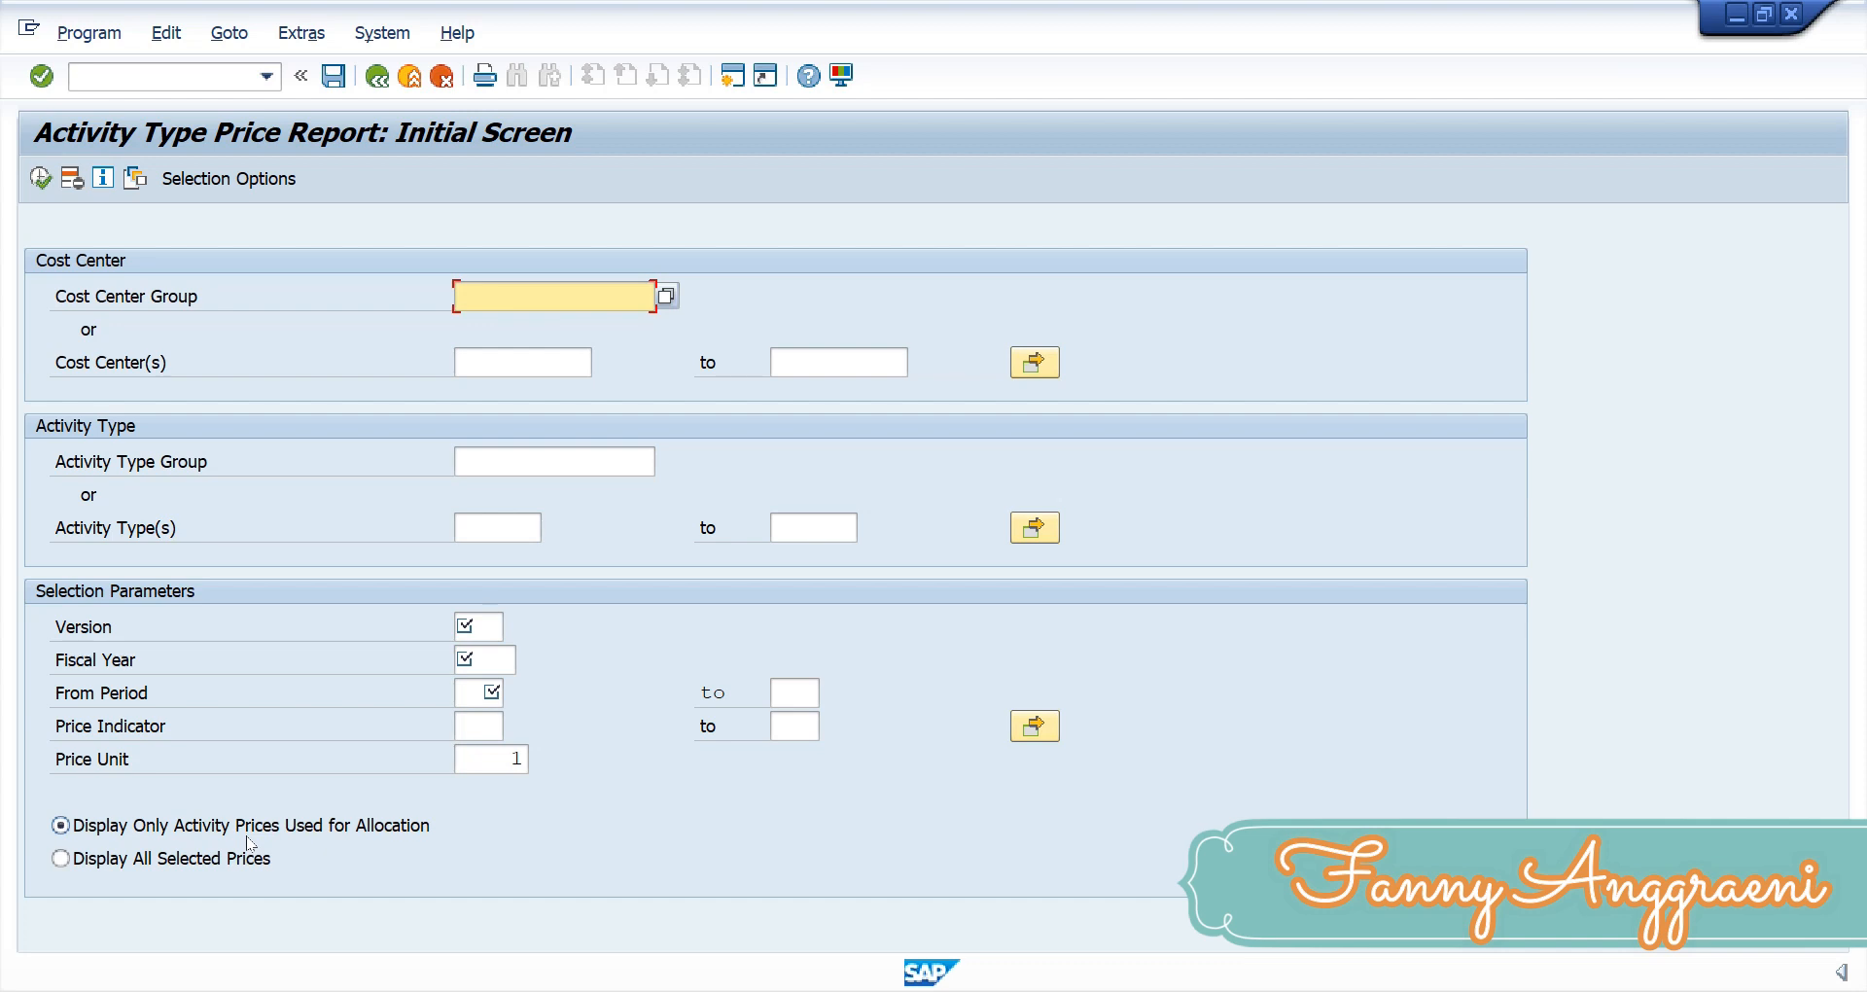
- Restrict the activity type price report to cost center 4230 and activity type 1421
left_click(514, 357)
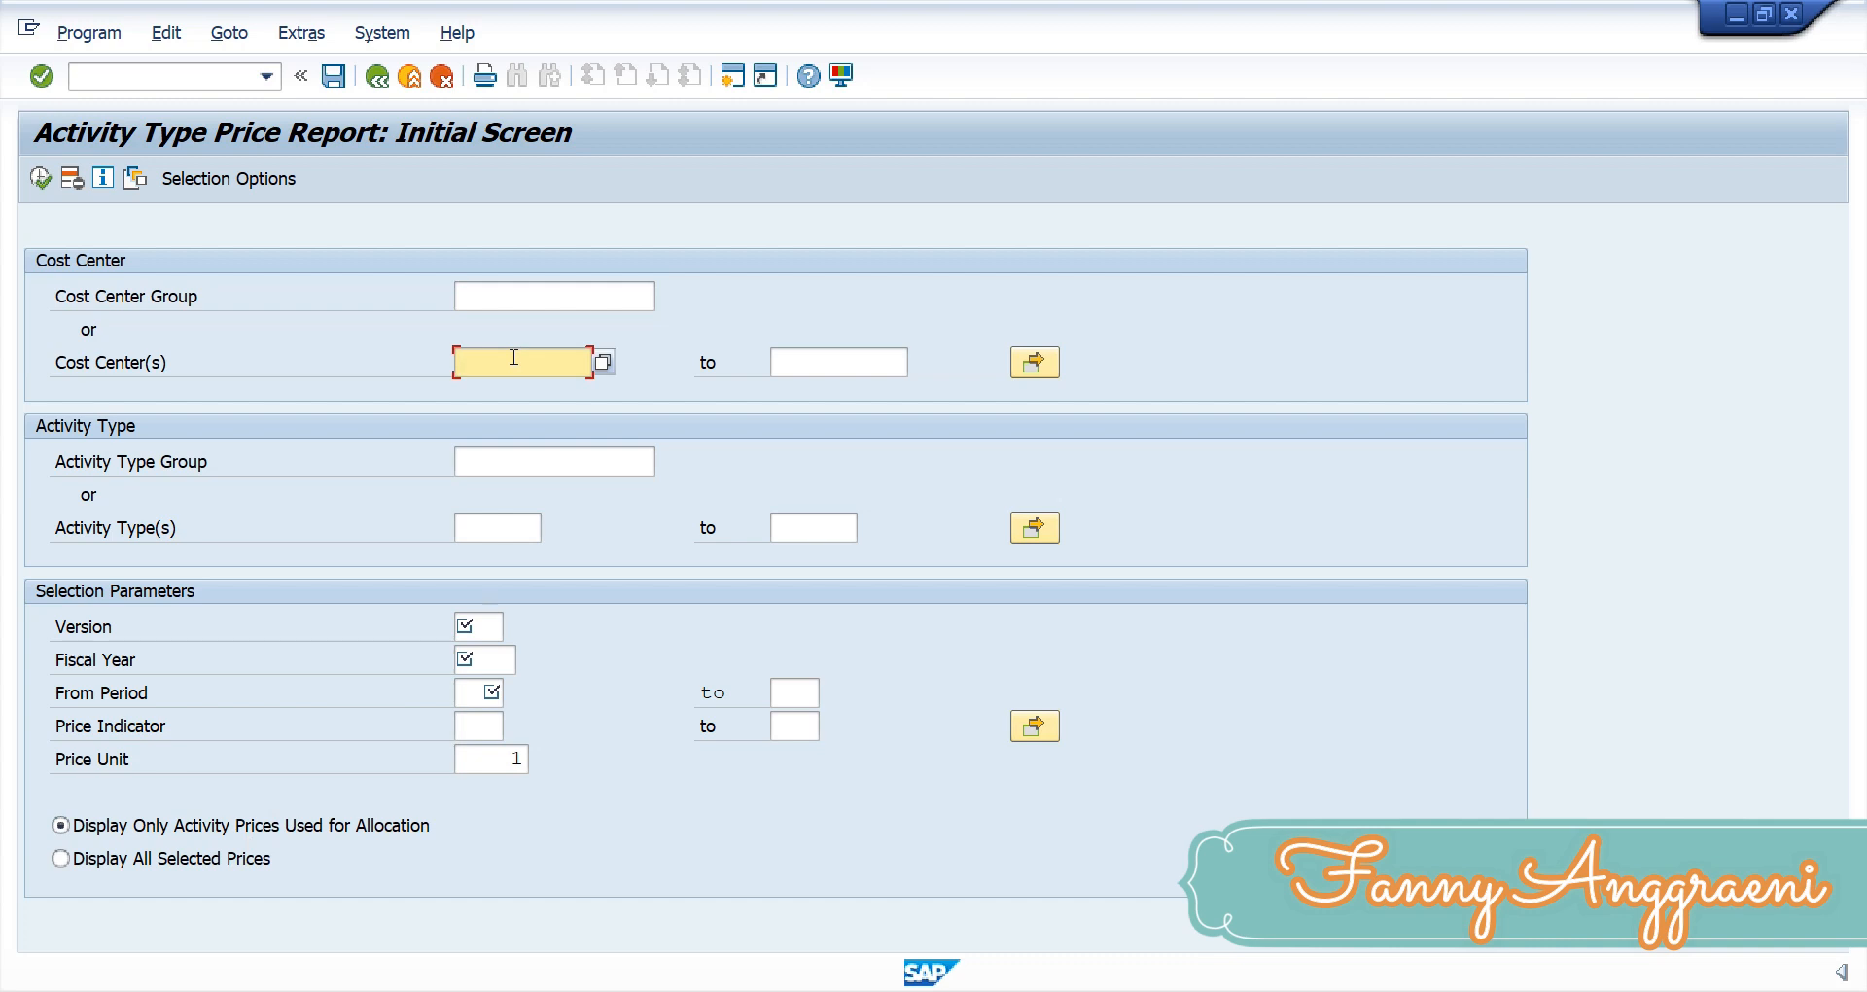
type("4230")
left_click(473, 532)
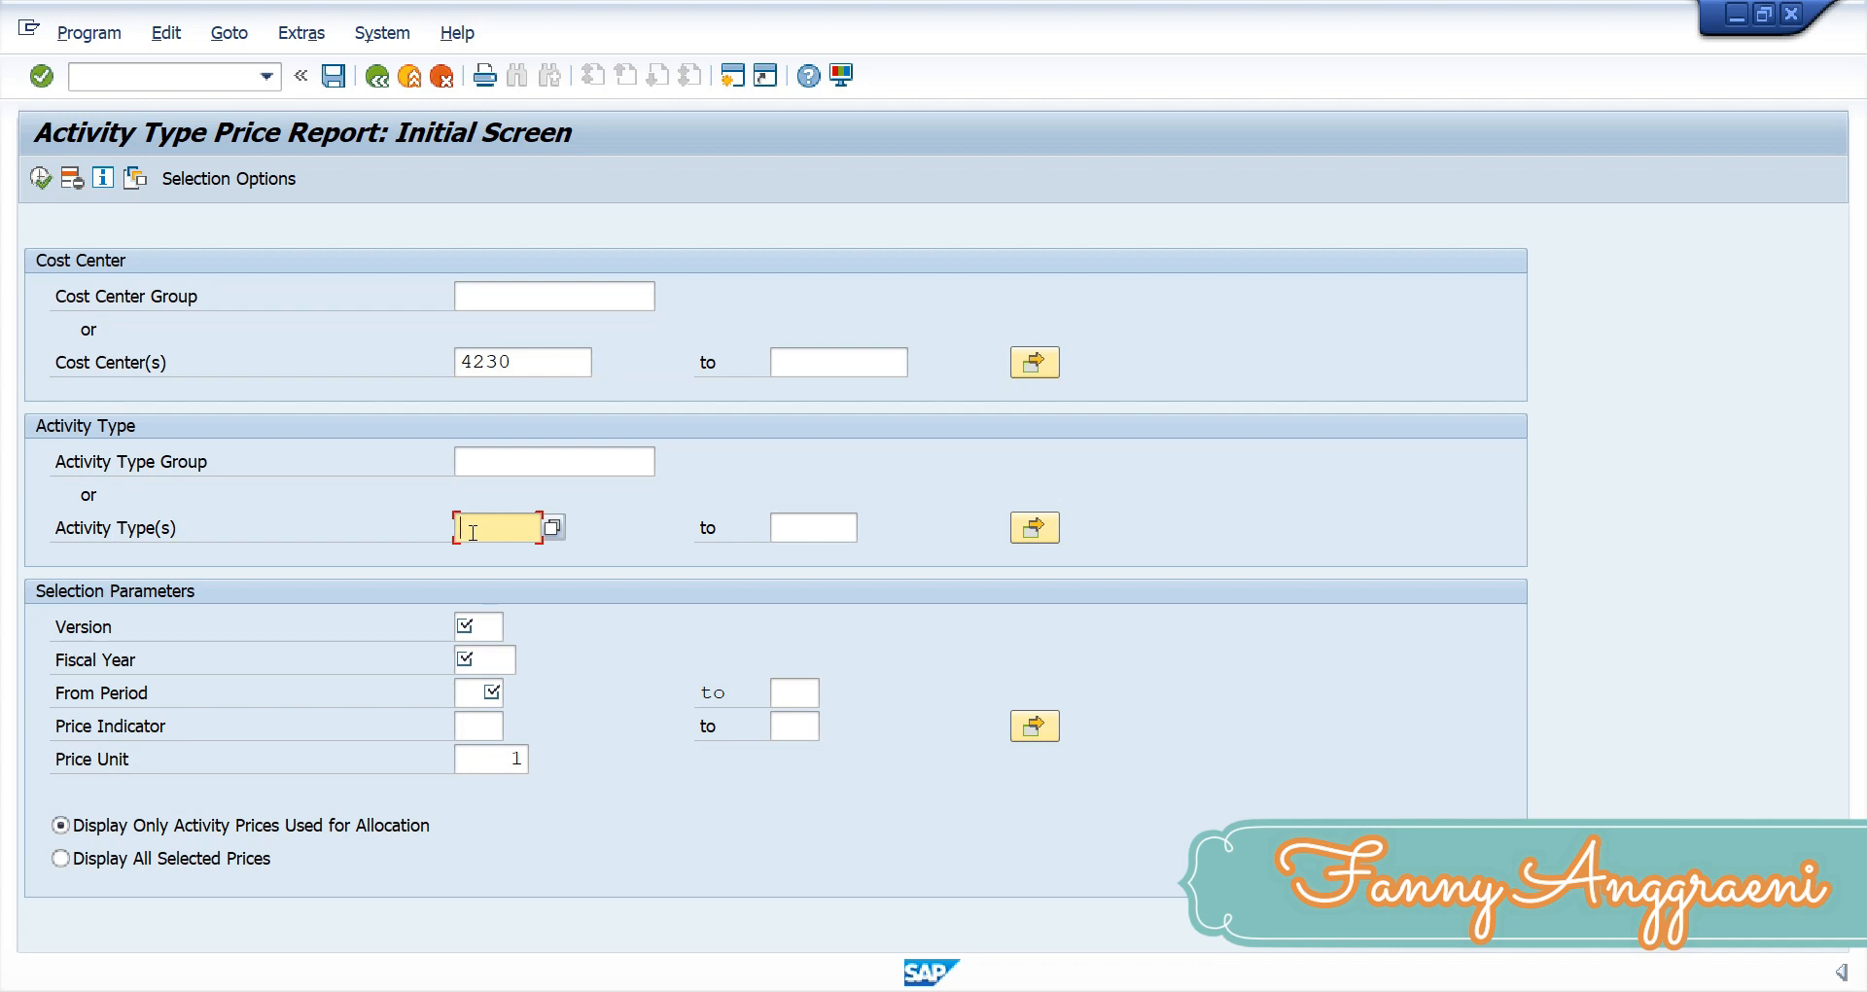
type("1421")
- Set version 0, fiscal year 2021 and periods 1 to 12, and execute the activity price report
left_click(481, 623)
type("0")
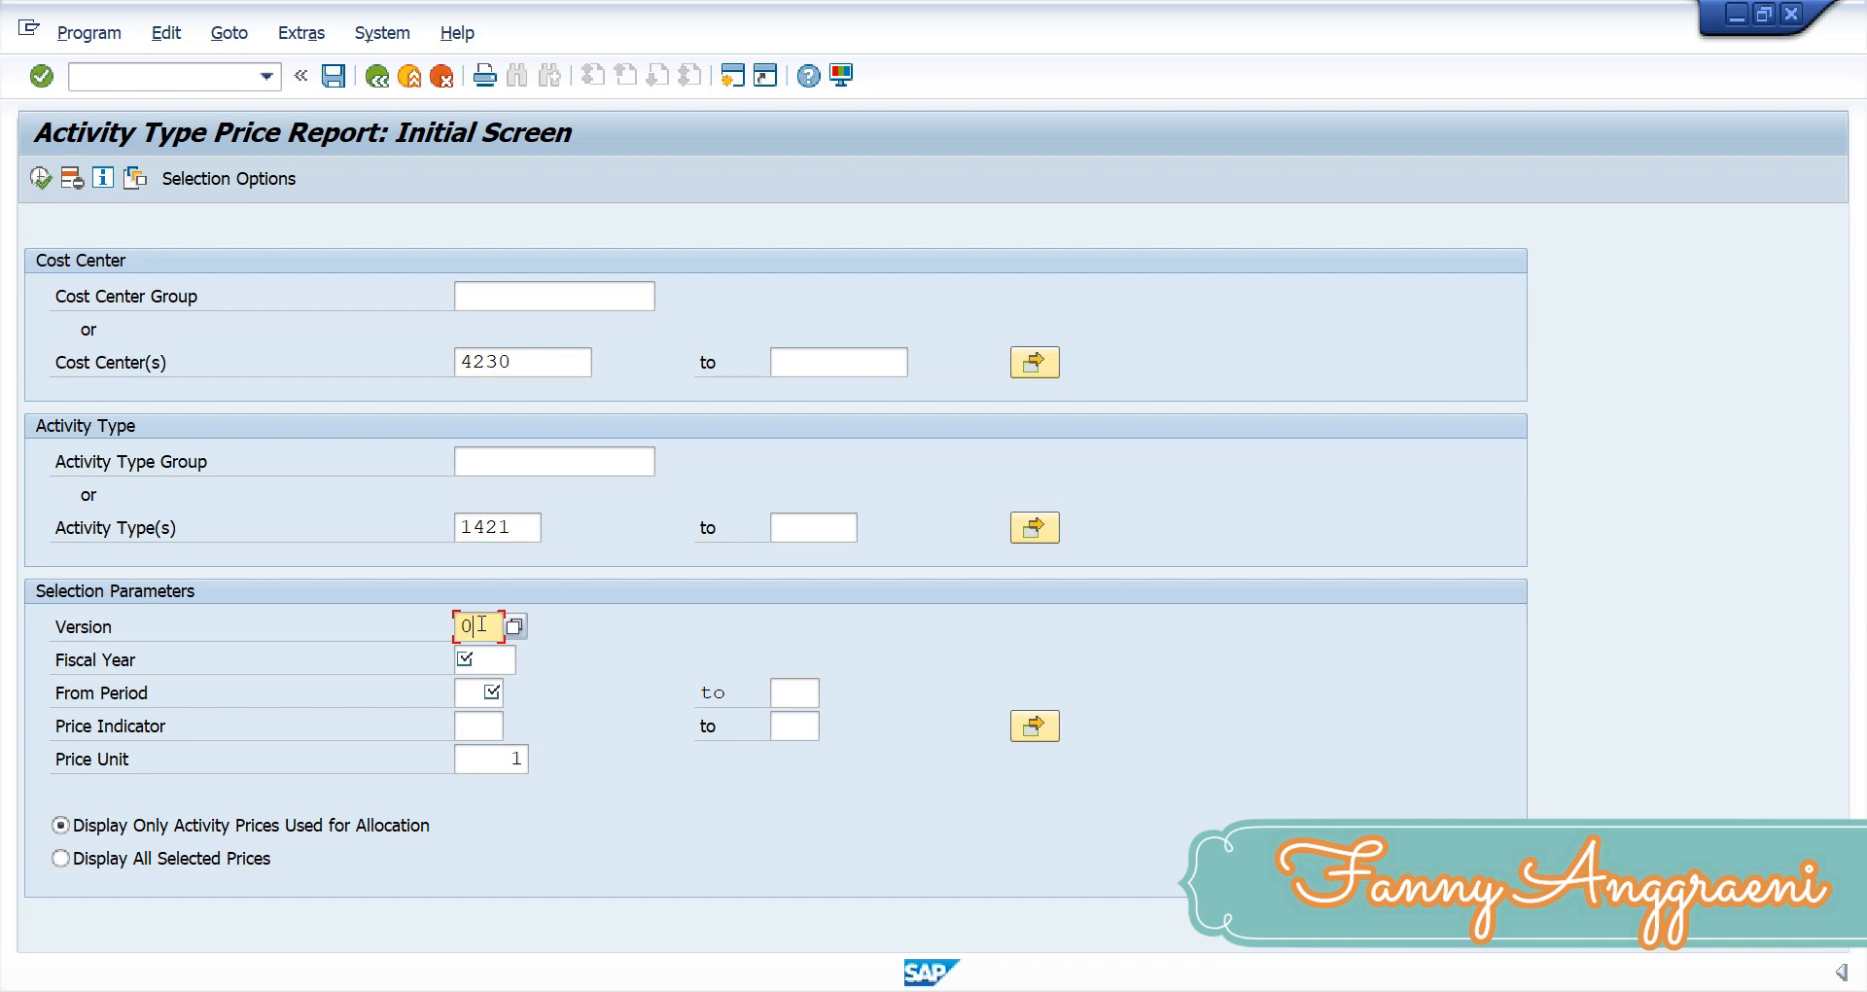
left_click(505, 661)
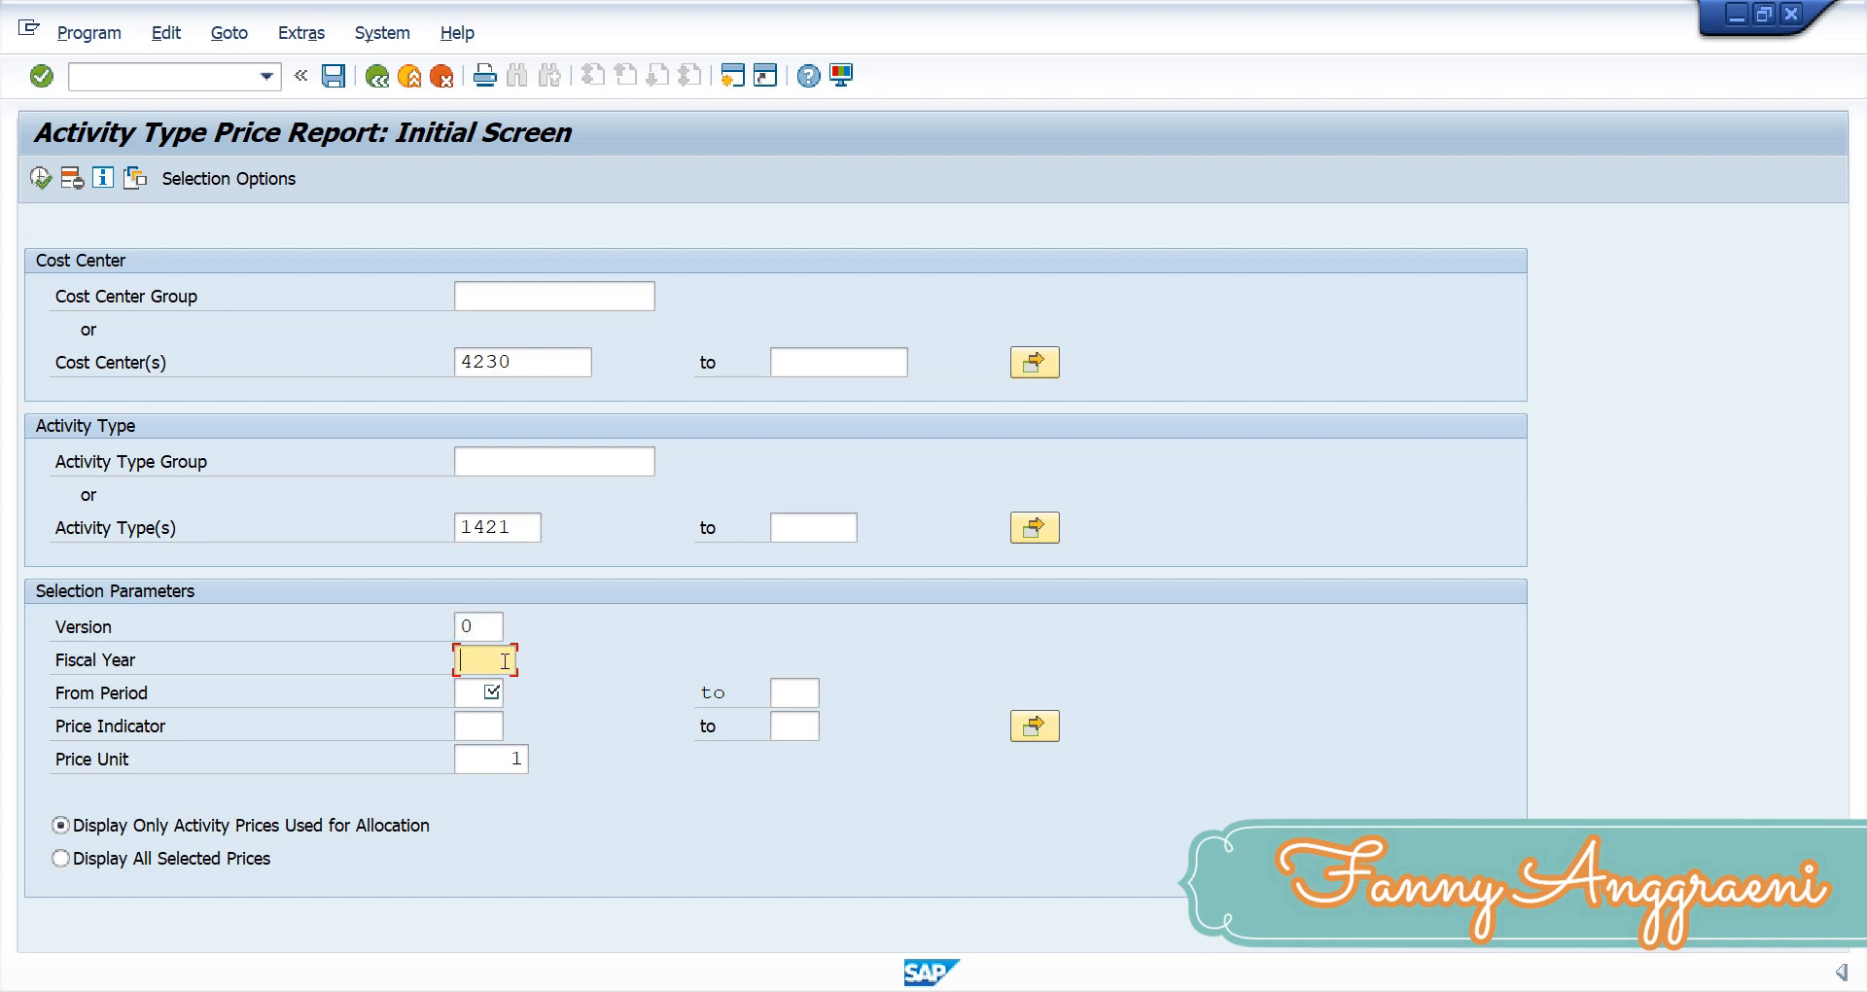
type("2021")
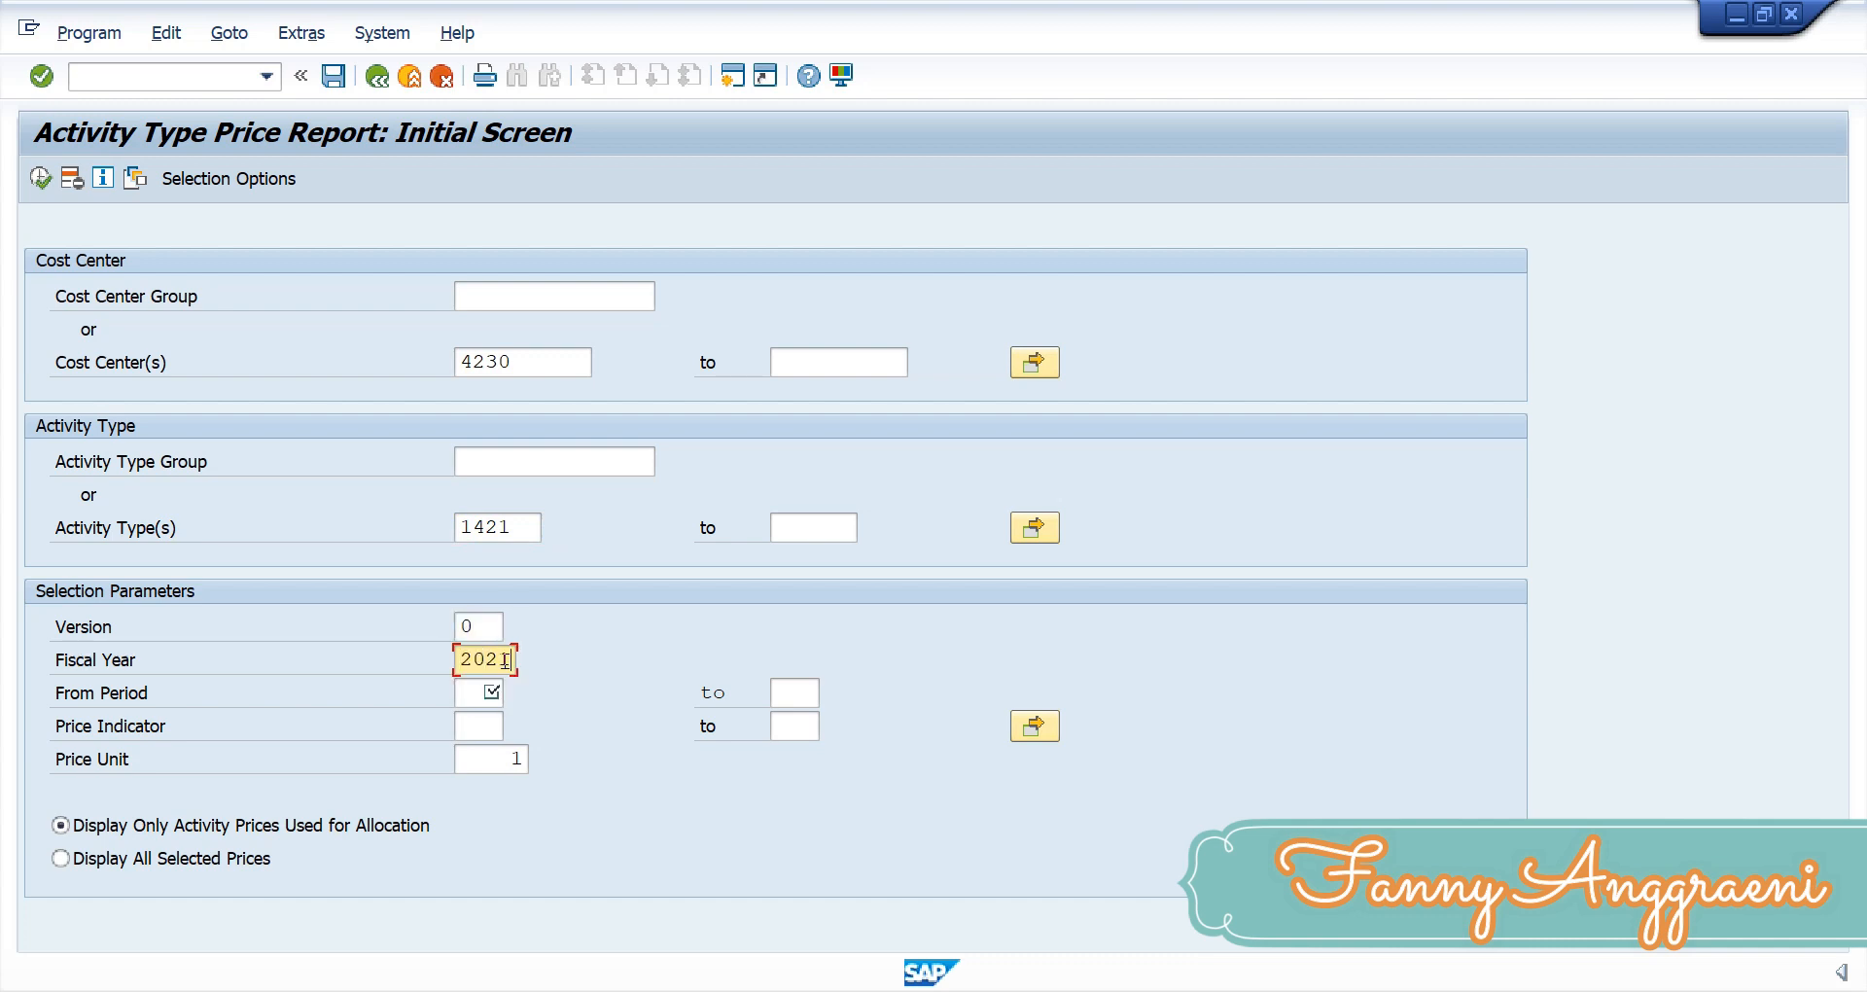
left_click(483, 696)
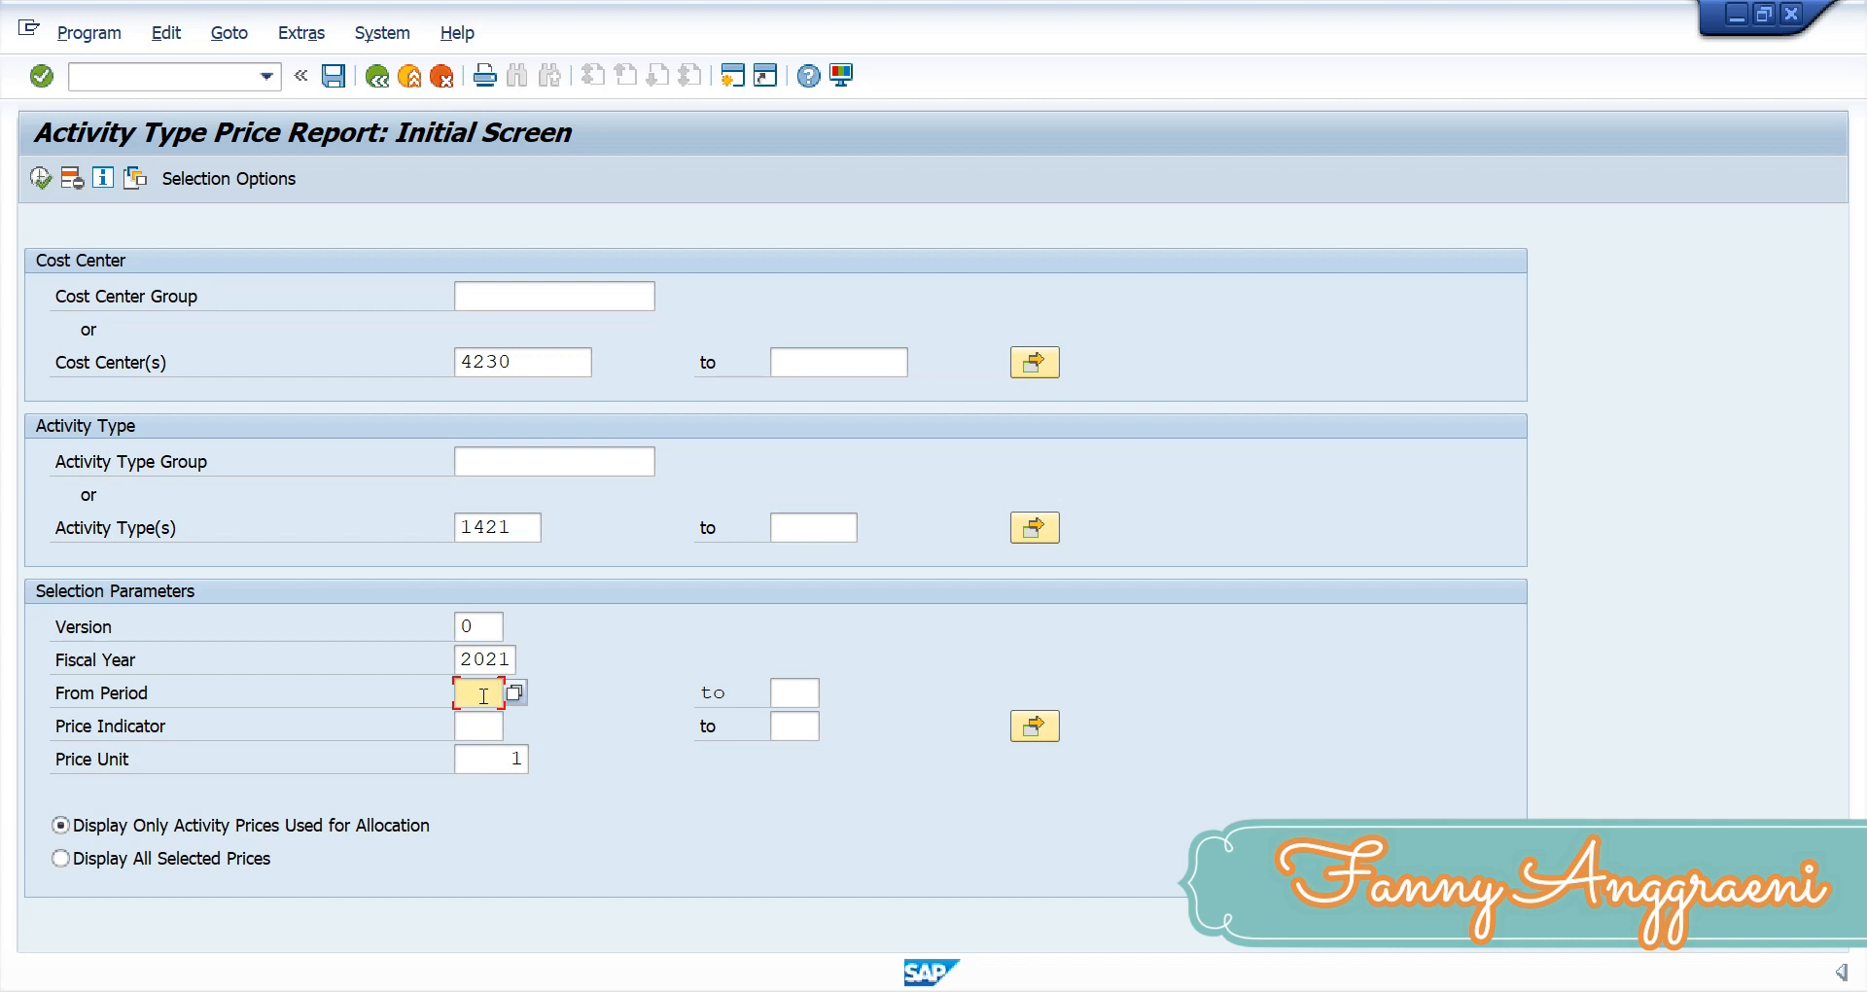
type("1")
key("Tab")
type("12")
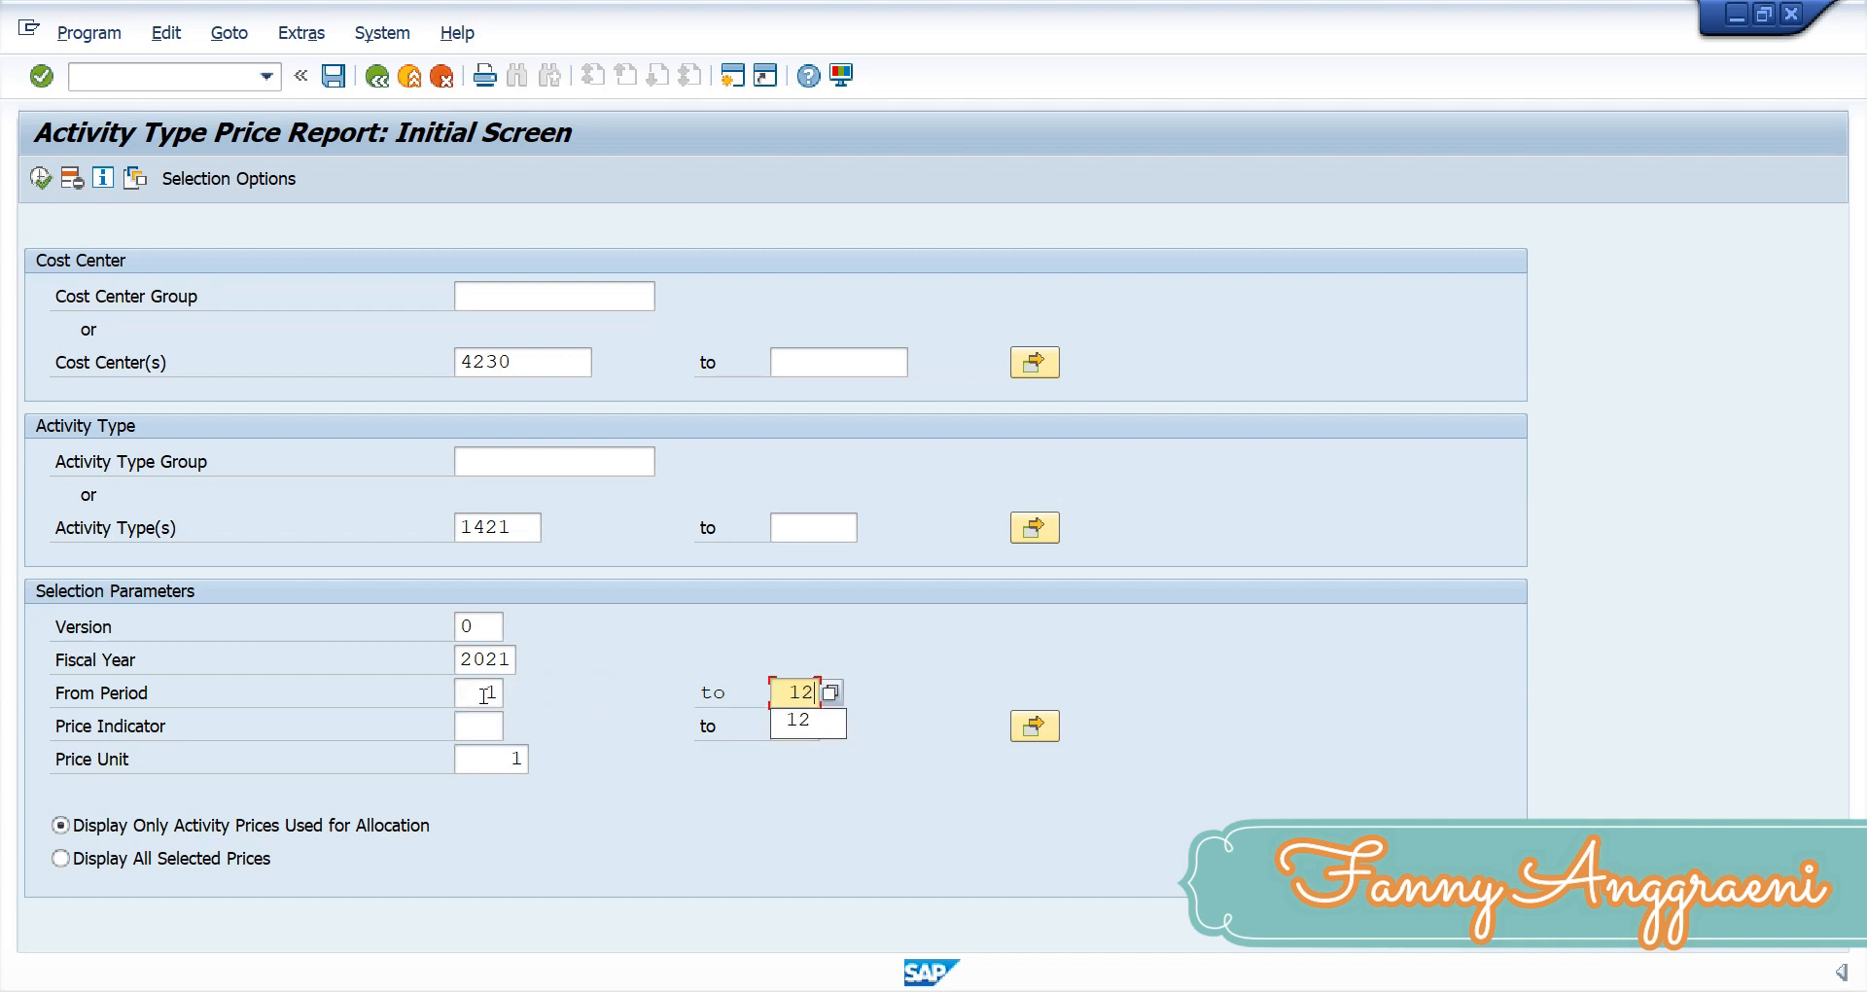
left_click(165, 587)
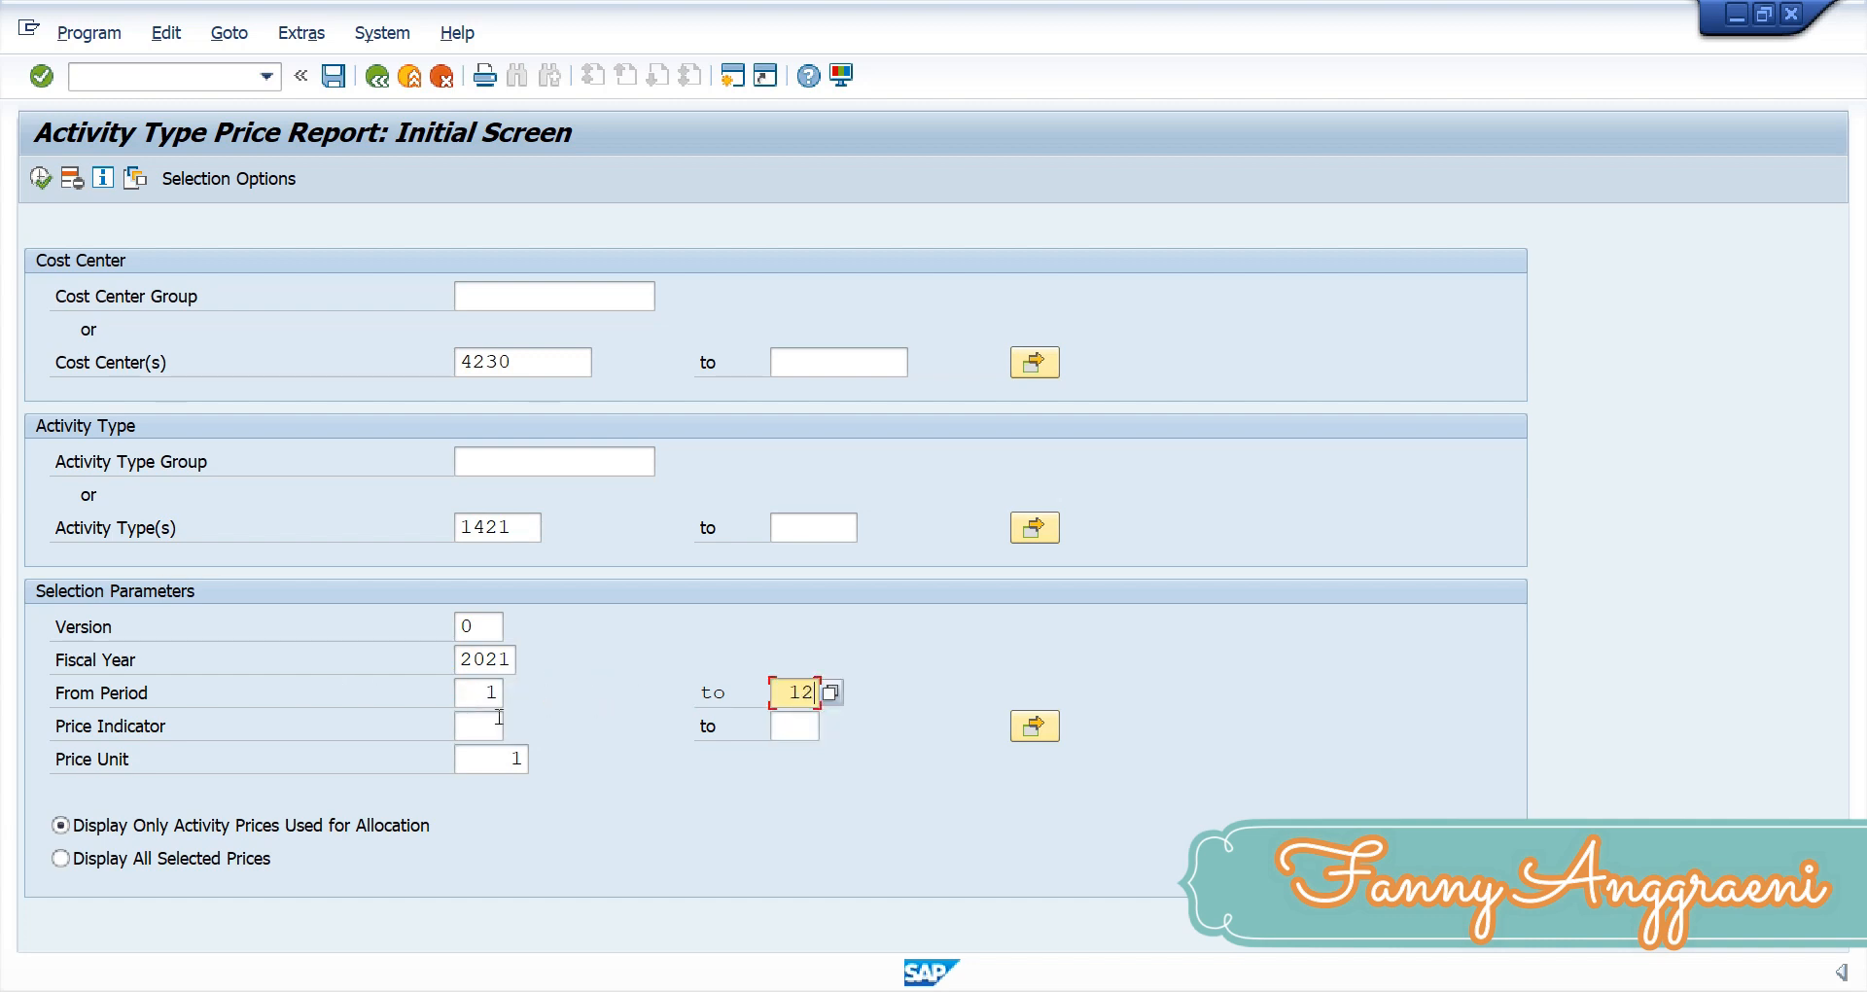
left_click(40, 179)
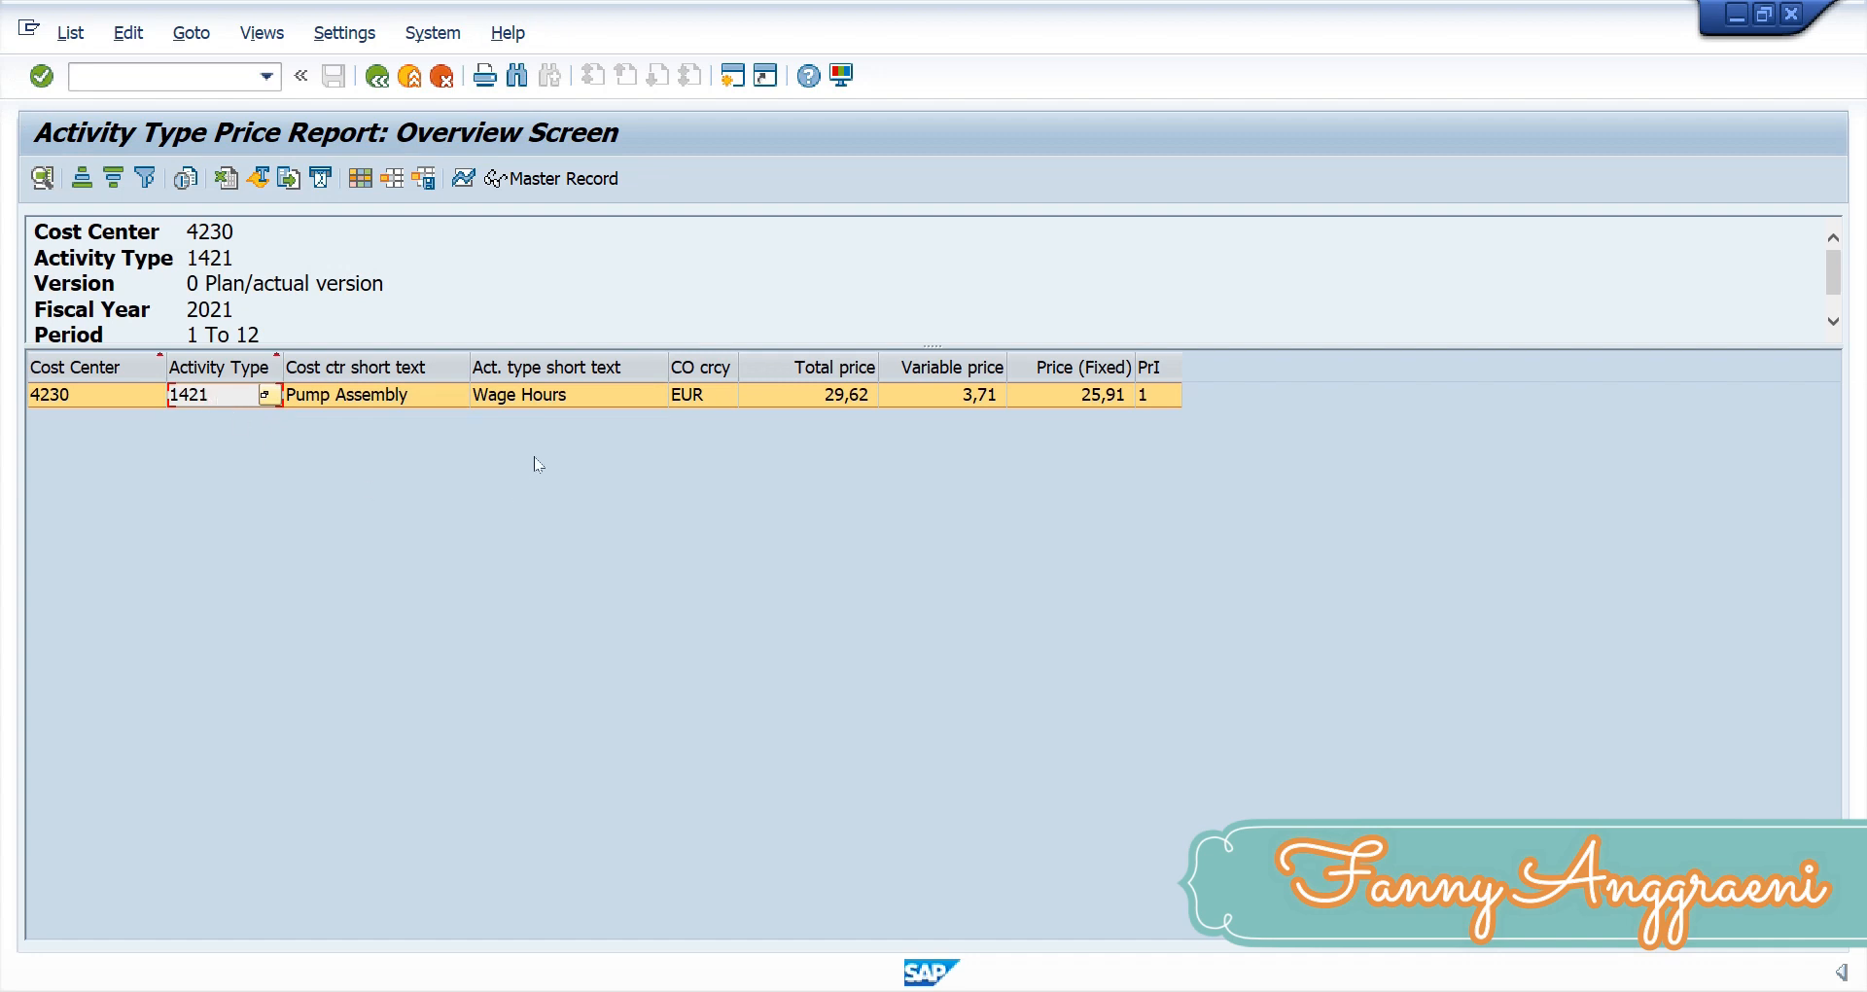
- Examine the cost center and activity descriptions and the total, variable and fixed prices in the report line
left_click(565, 402)
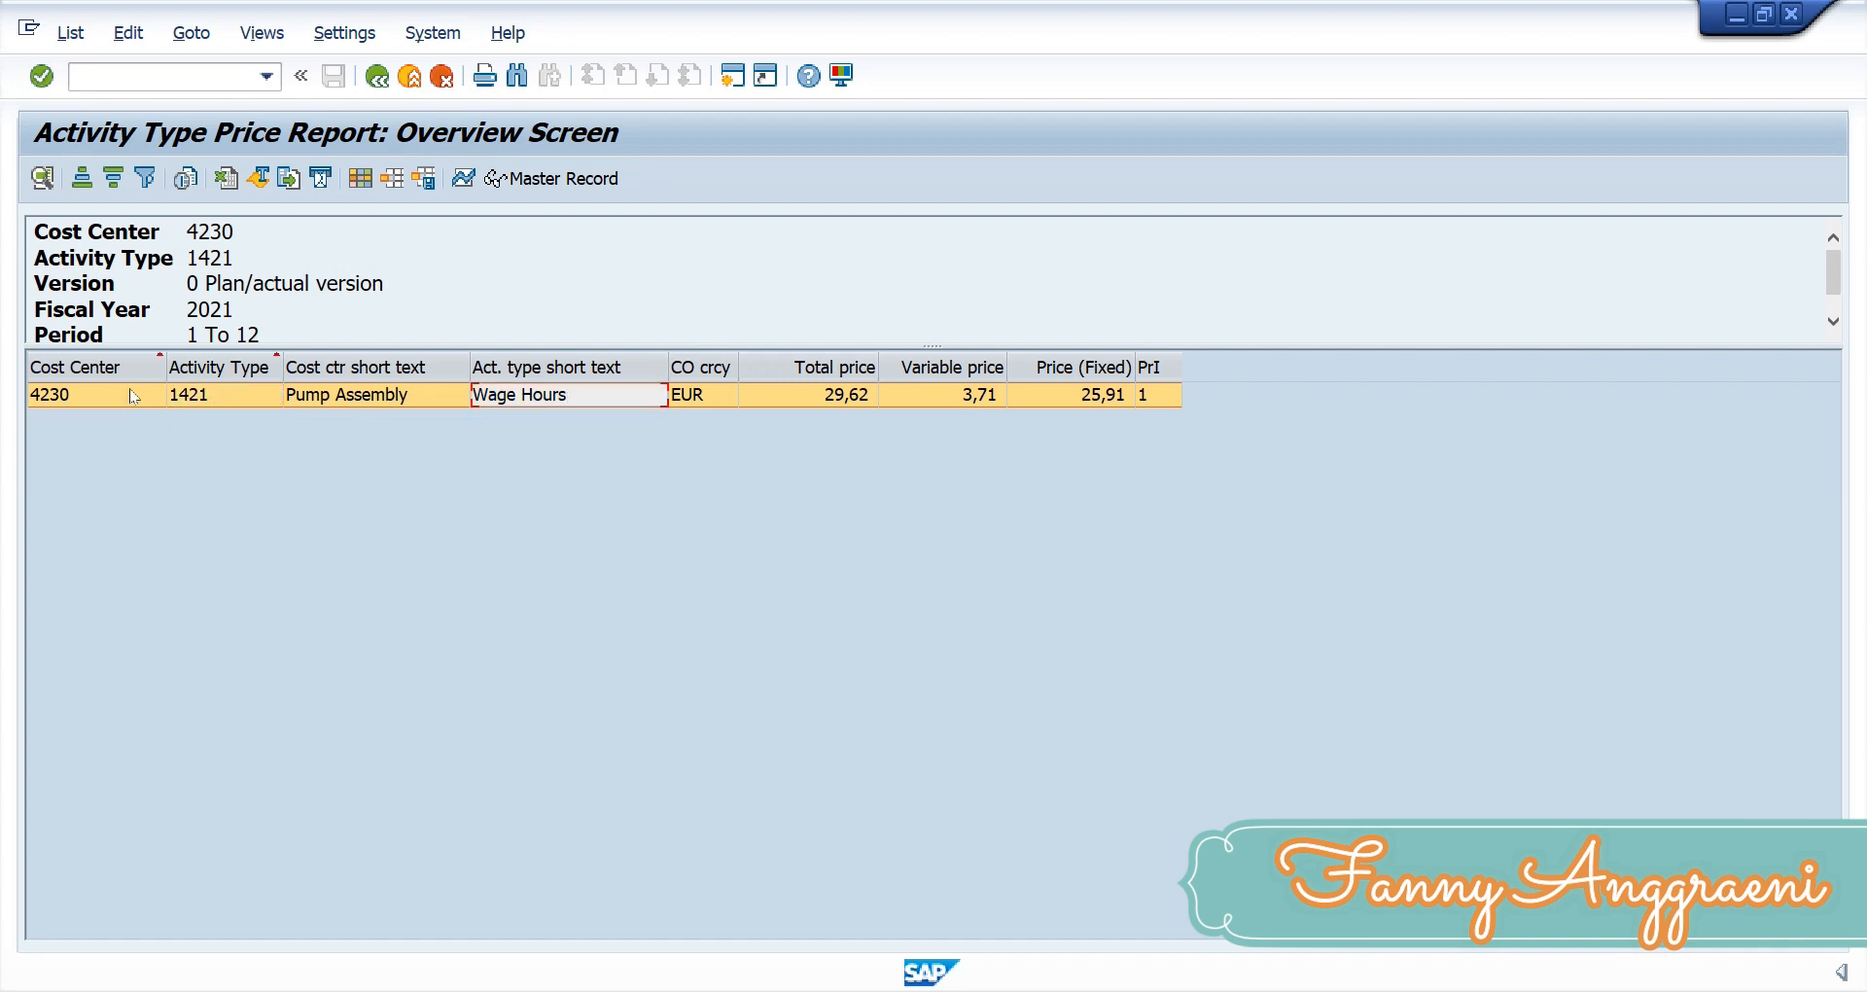
left_click(97, 393)
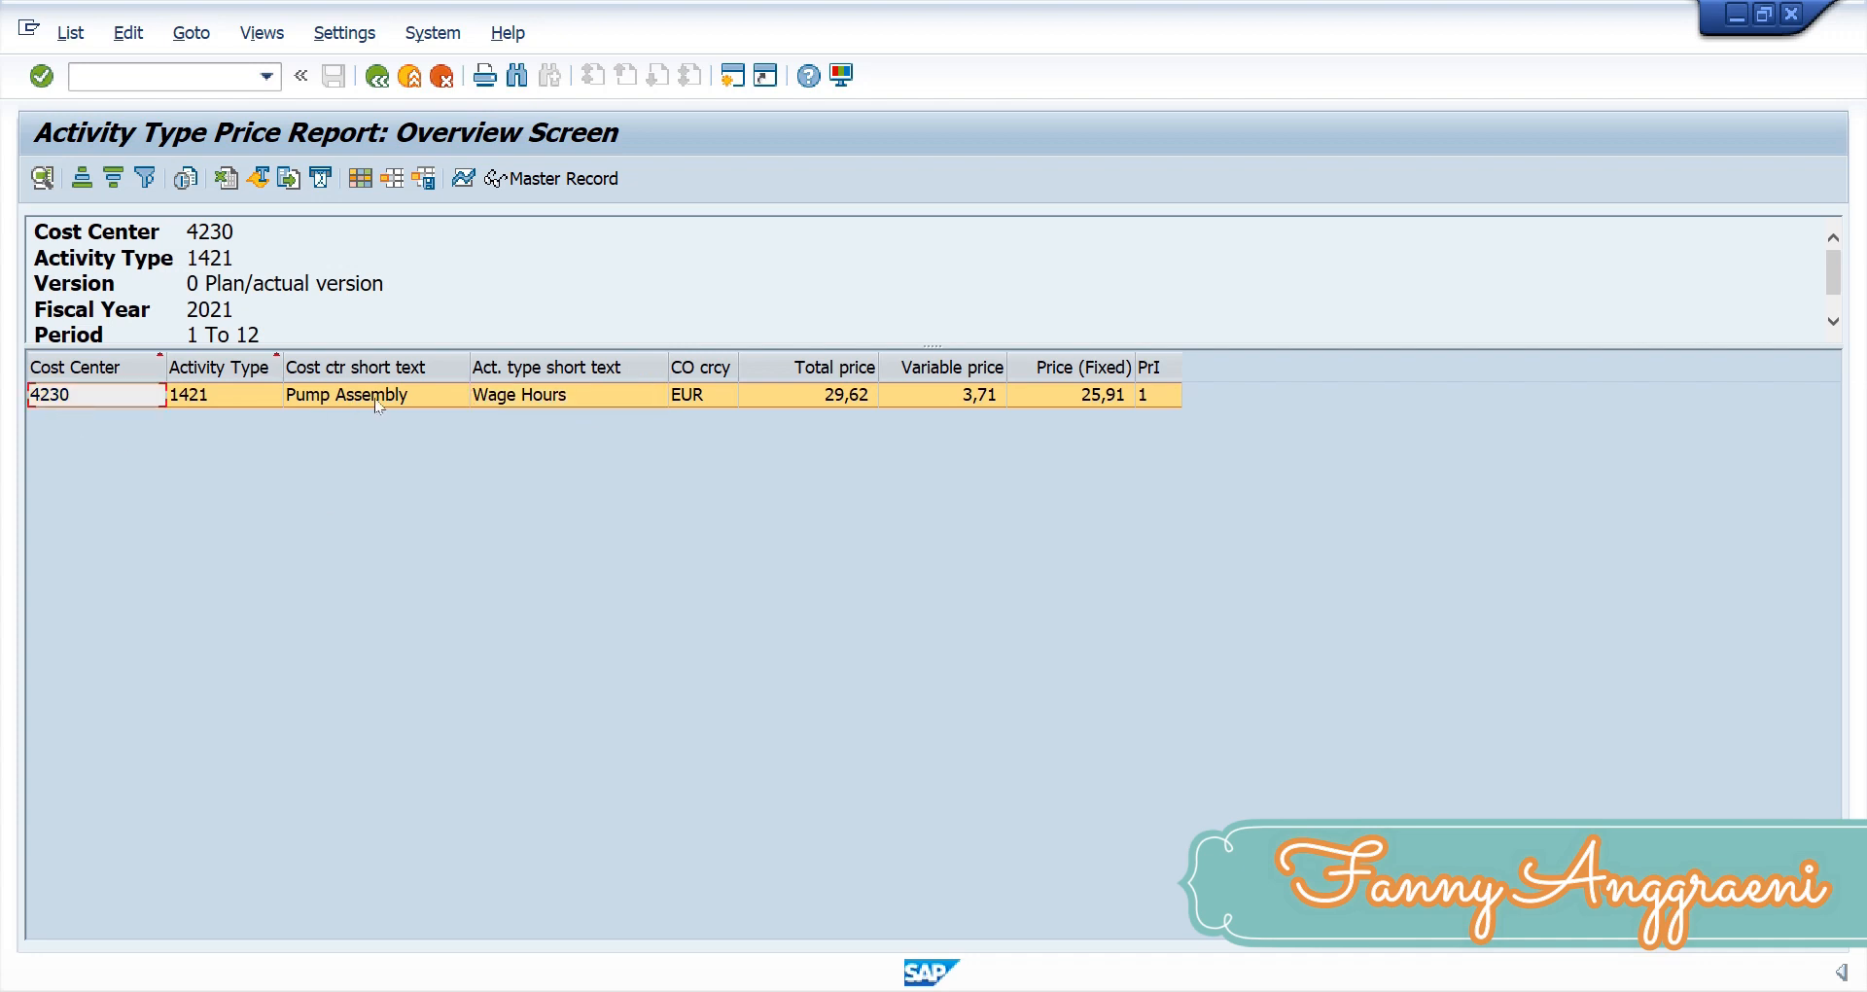
left_click(432, 401)
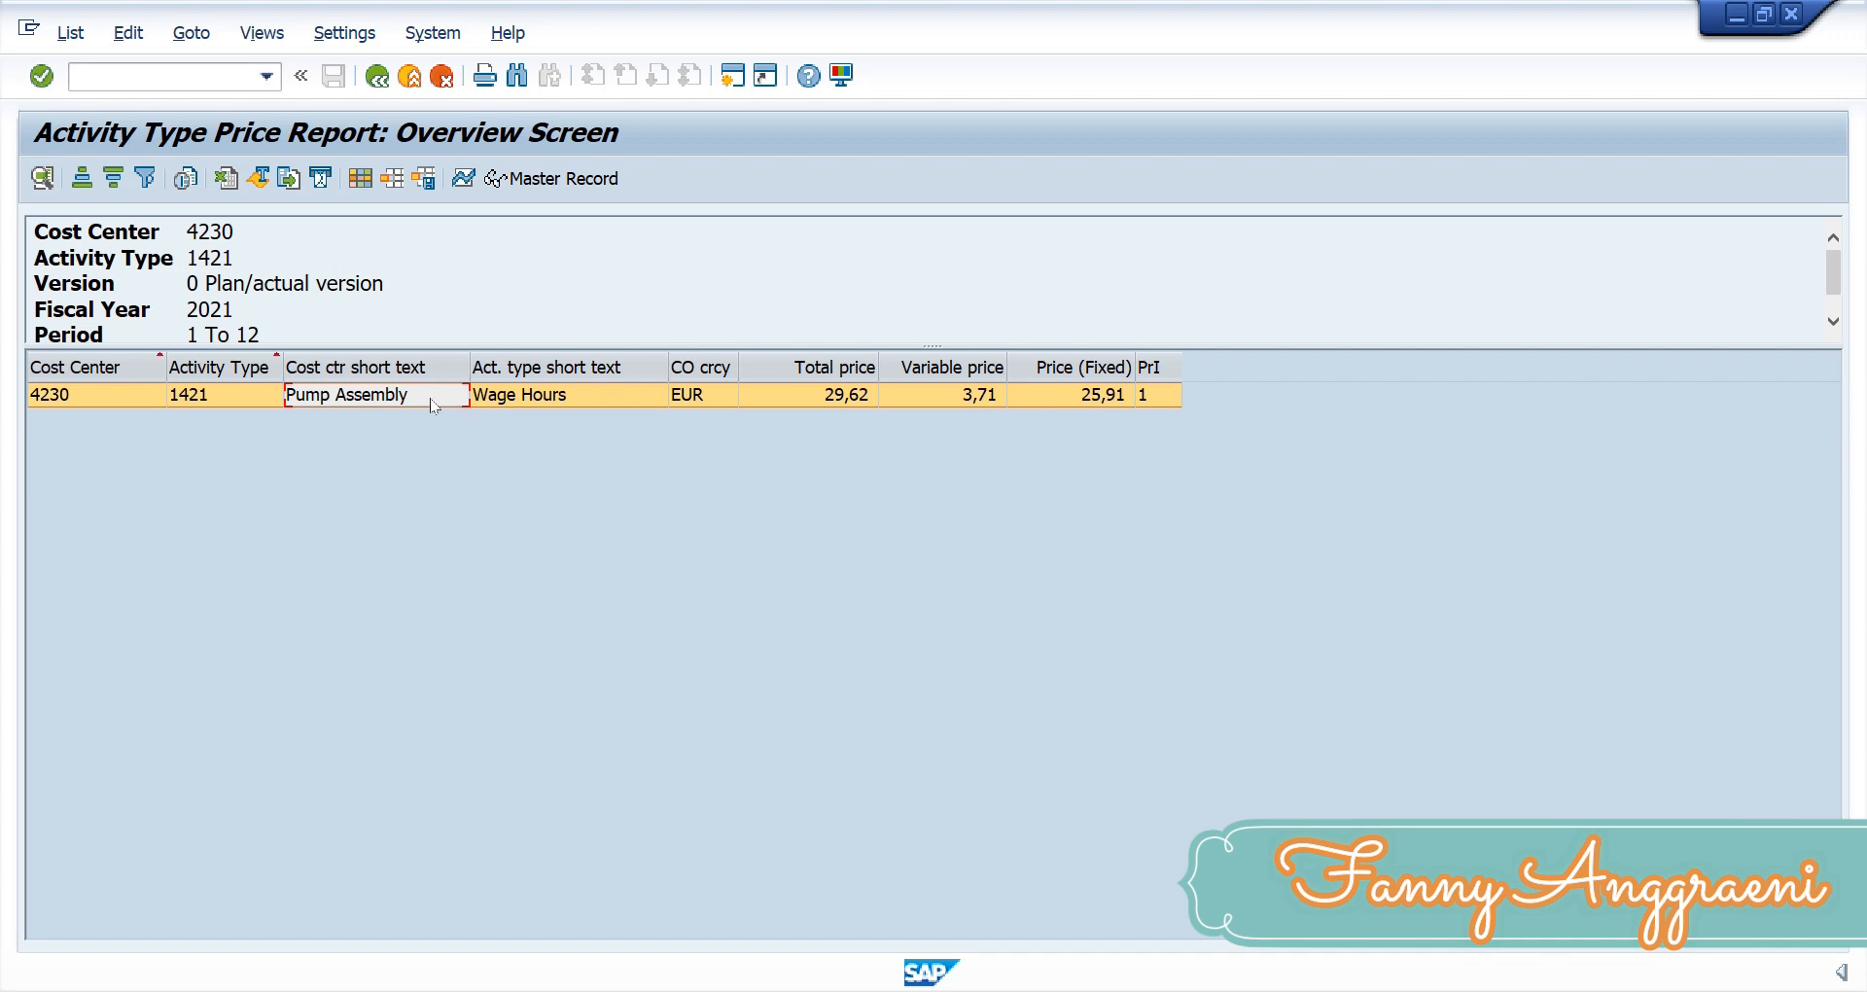
left_click(792, 395)
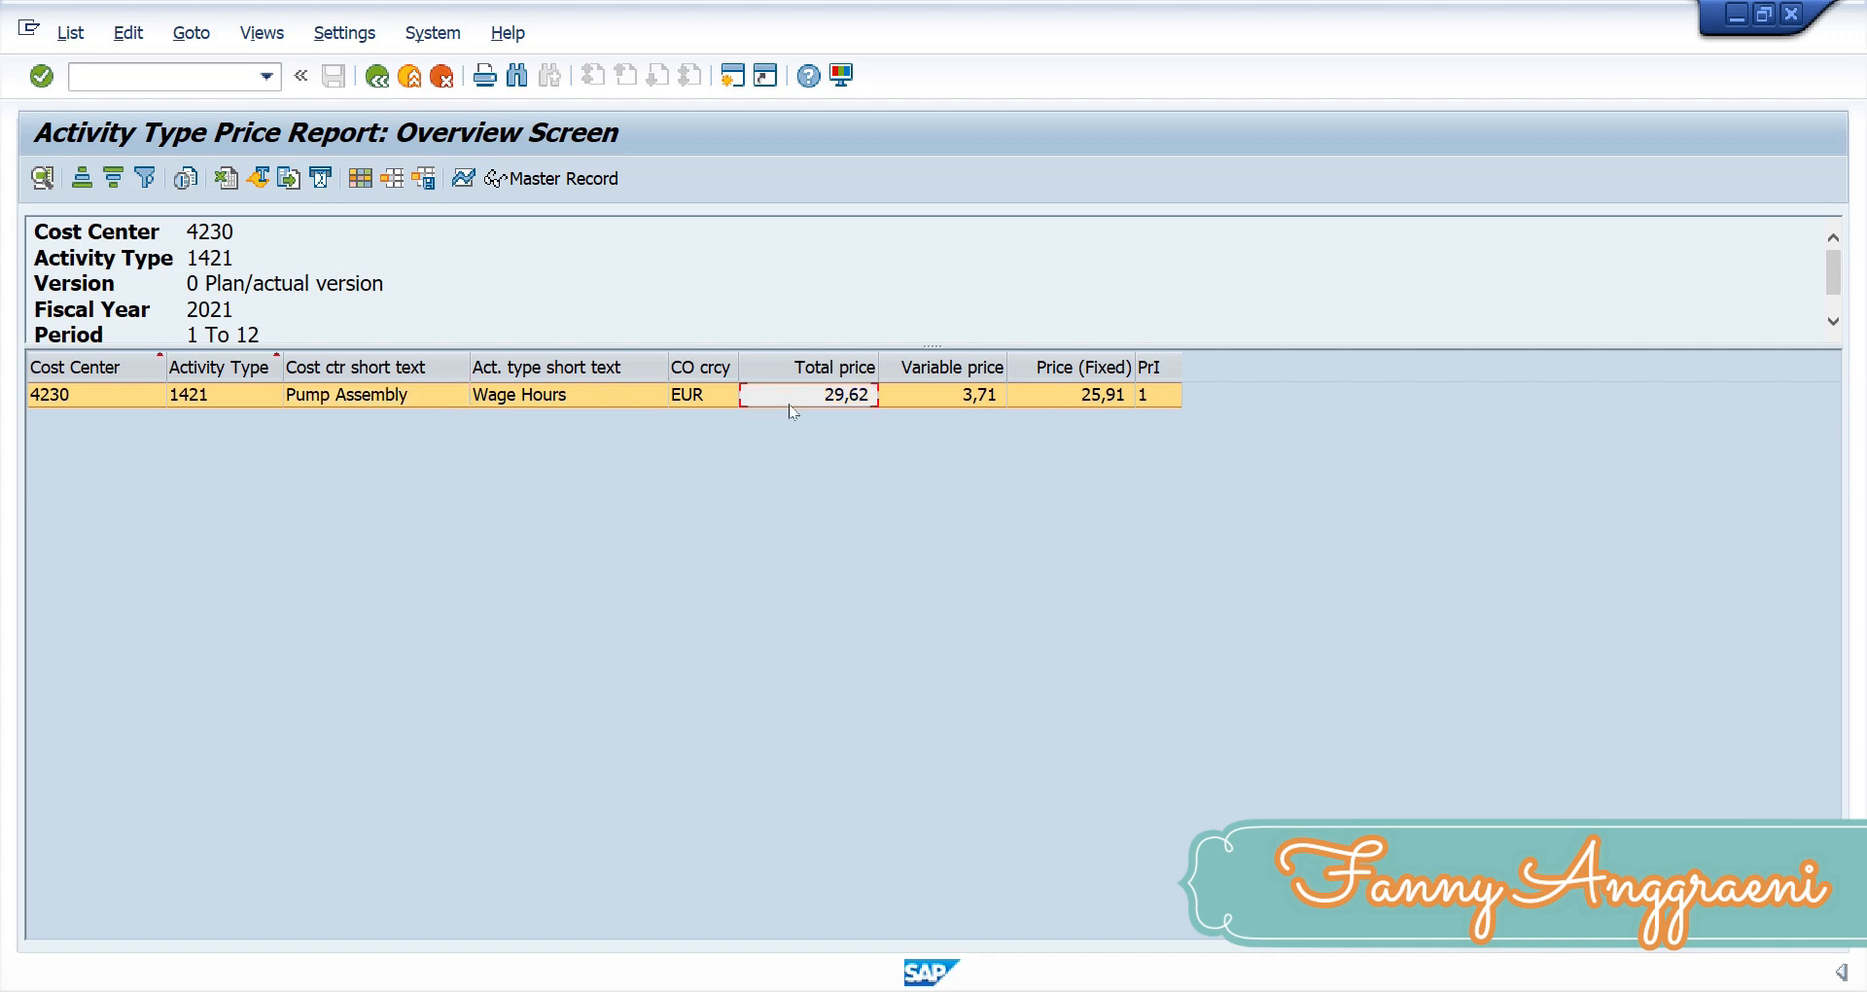
left_click(959, 413)
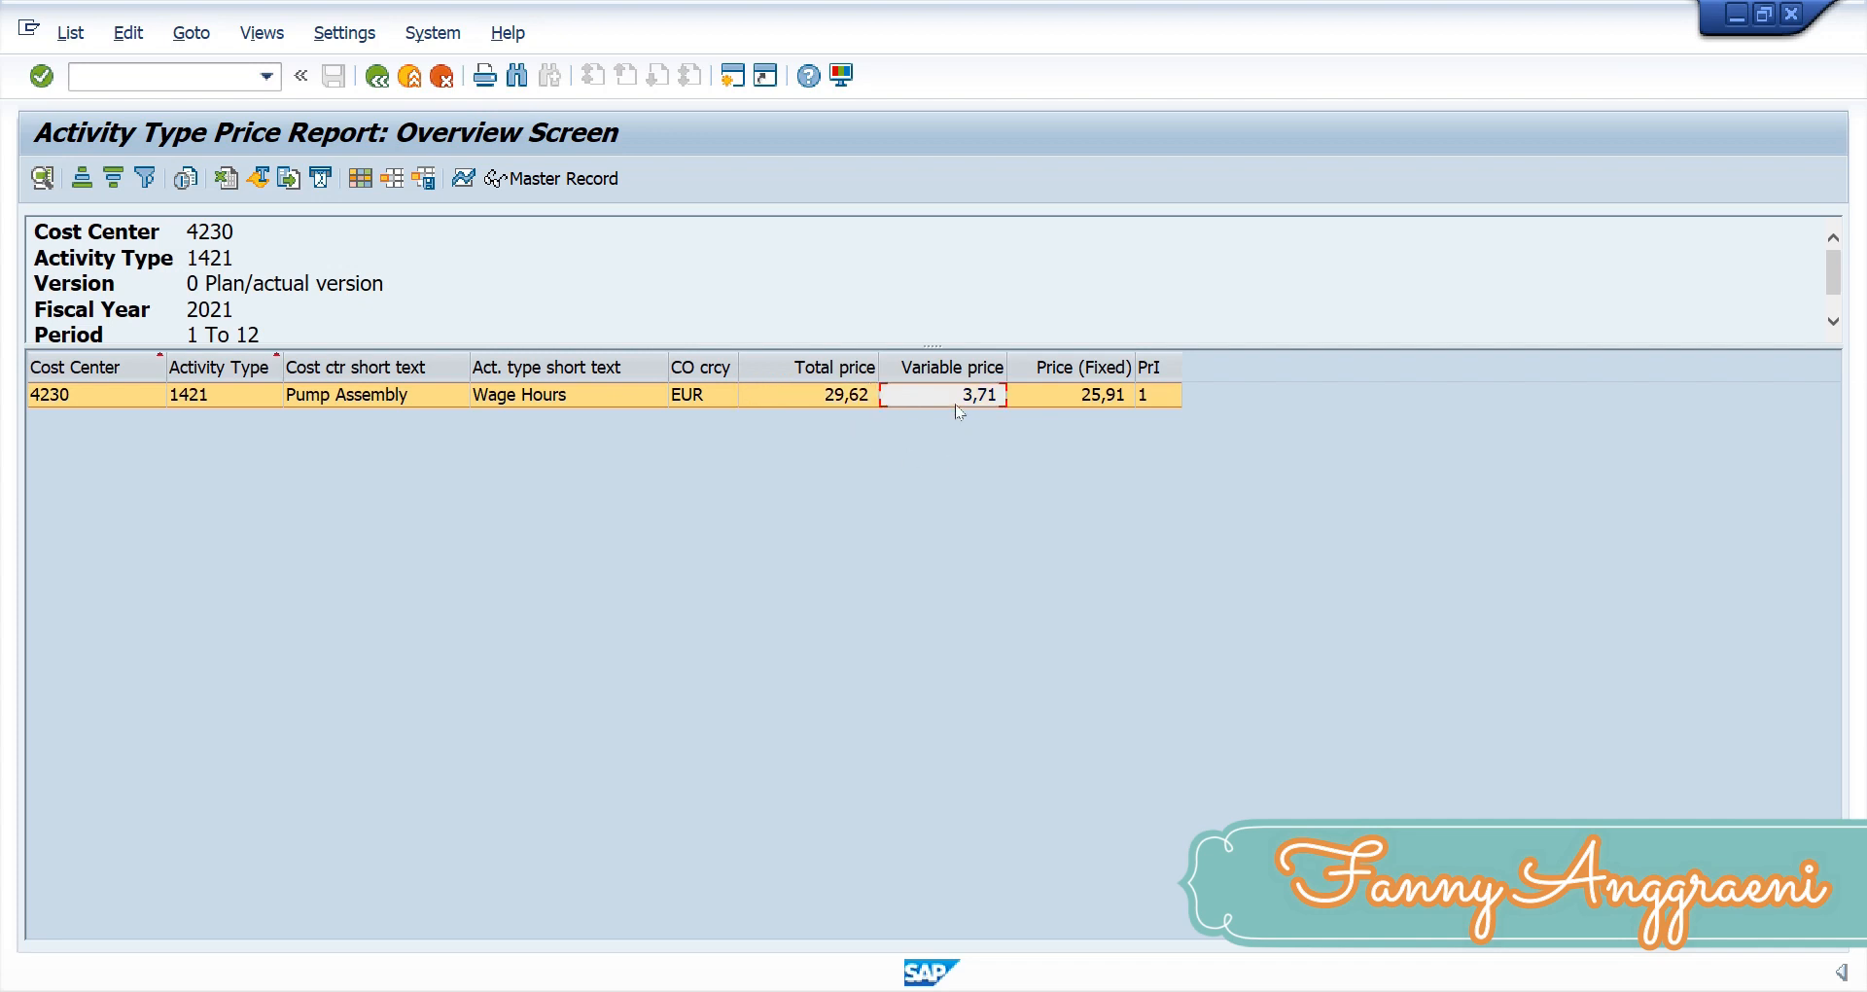
left_click(1118, 398)
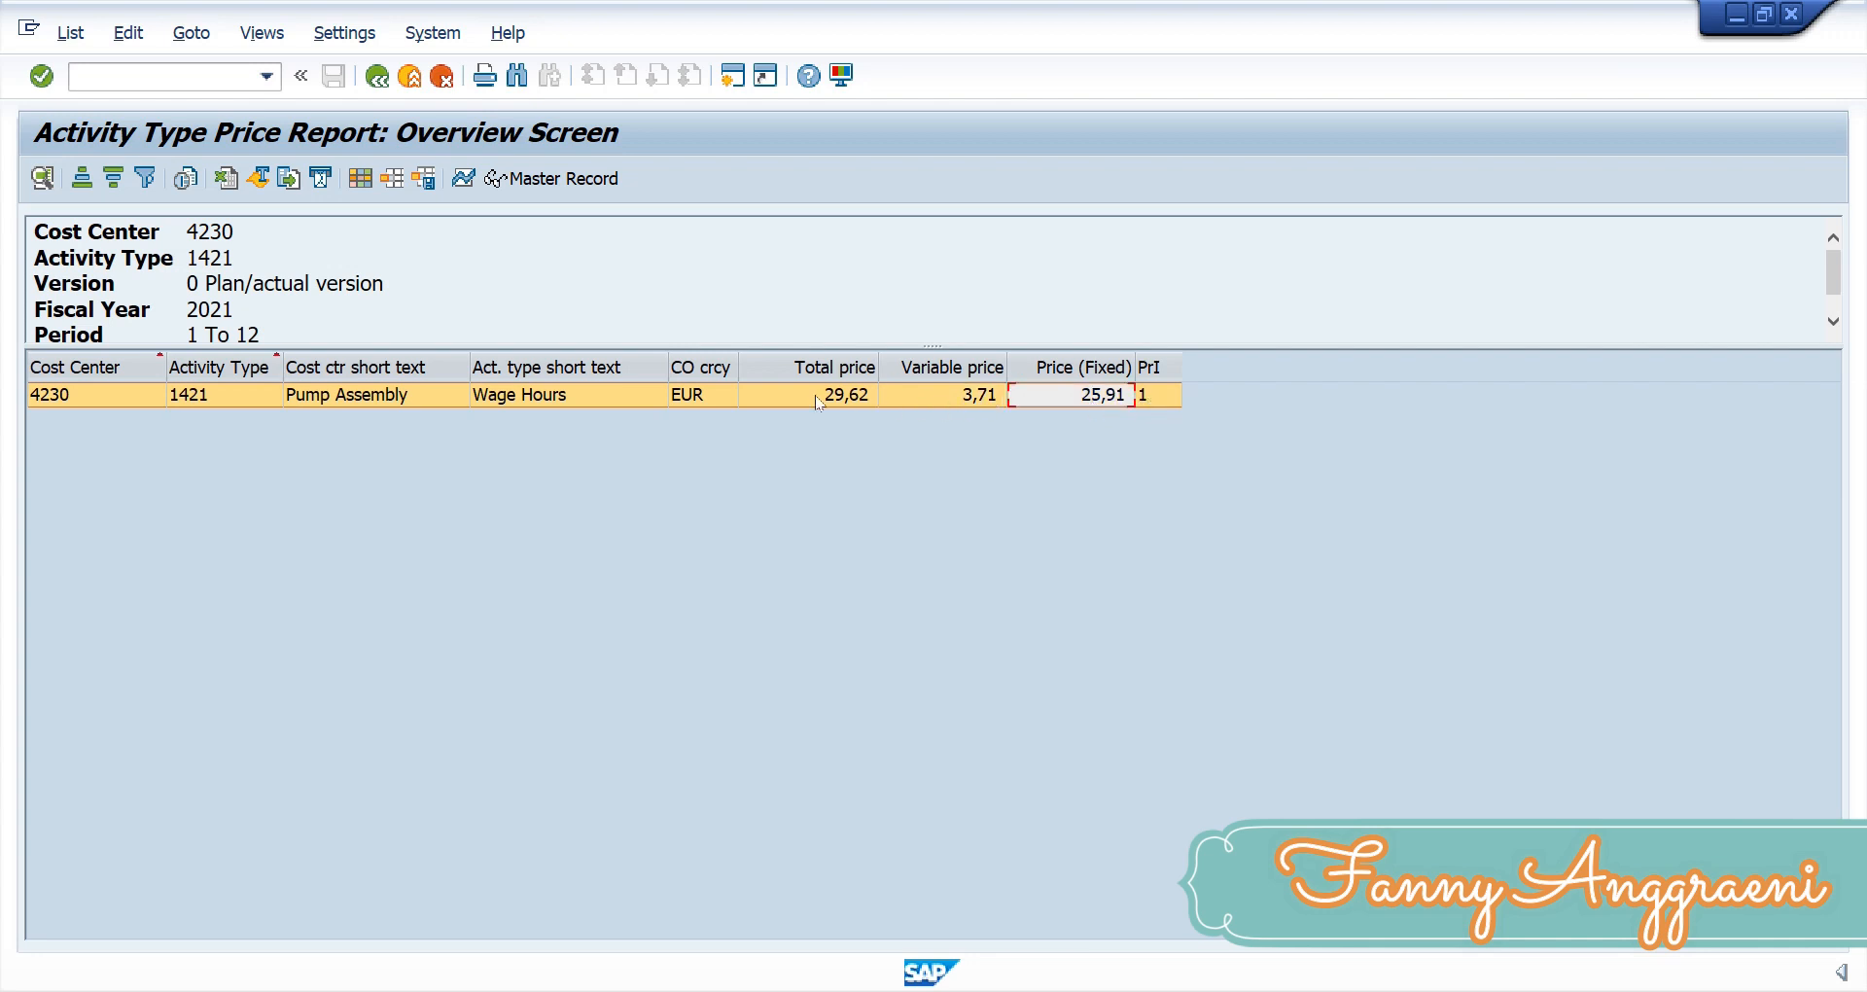
left_click(788, 397)
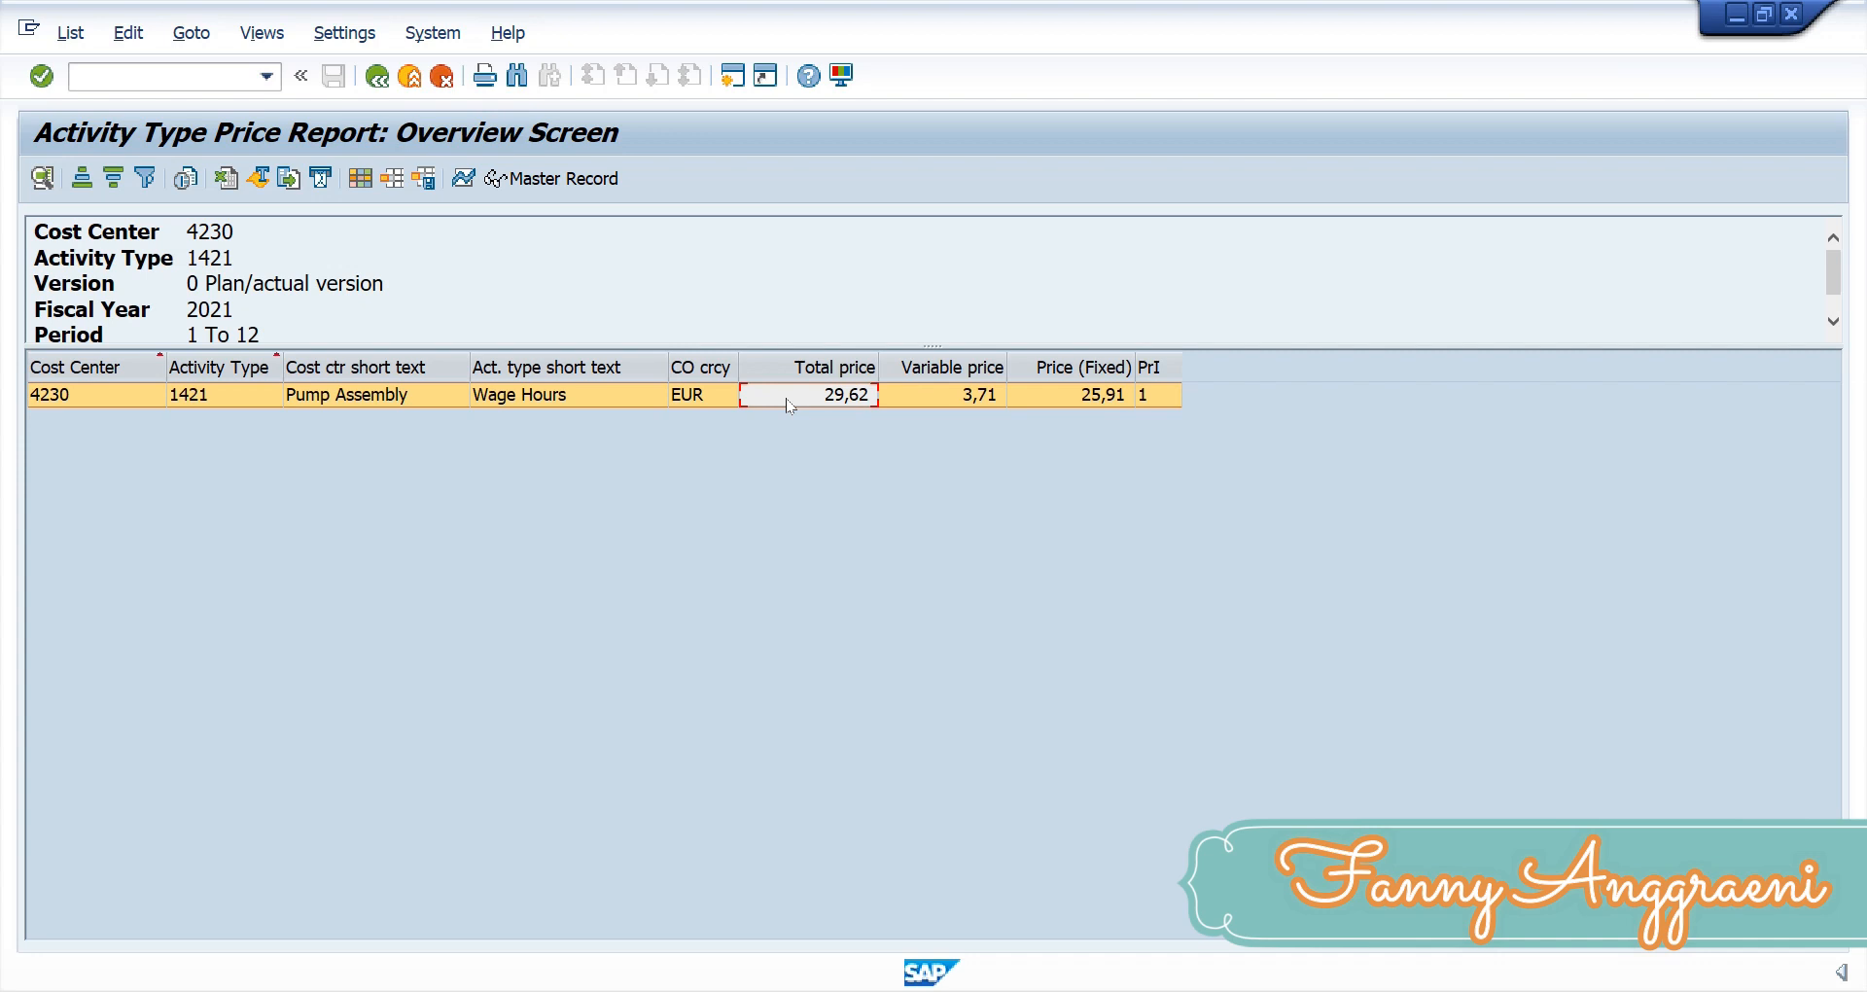
- Leave the price report and return to the SAP Easy Access screen with the /n command
left_click(210, 78)
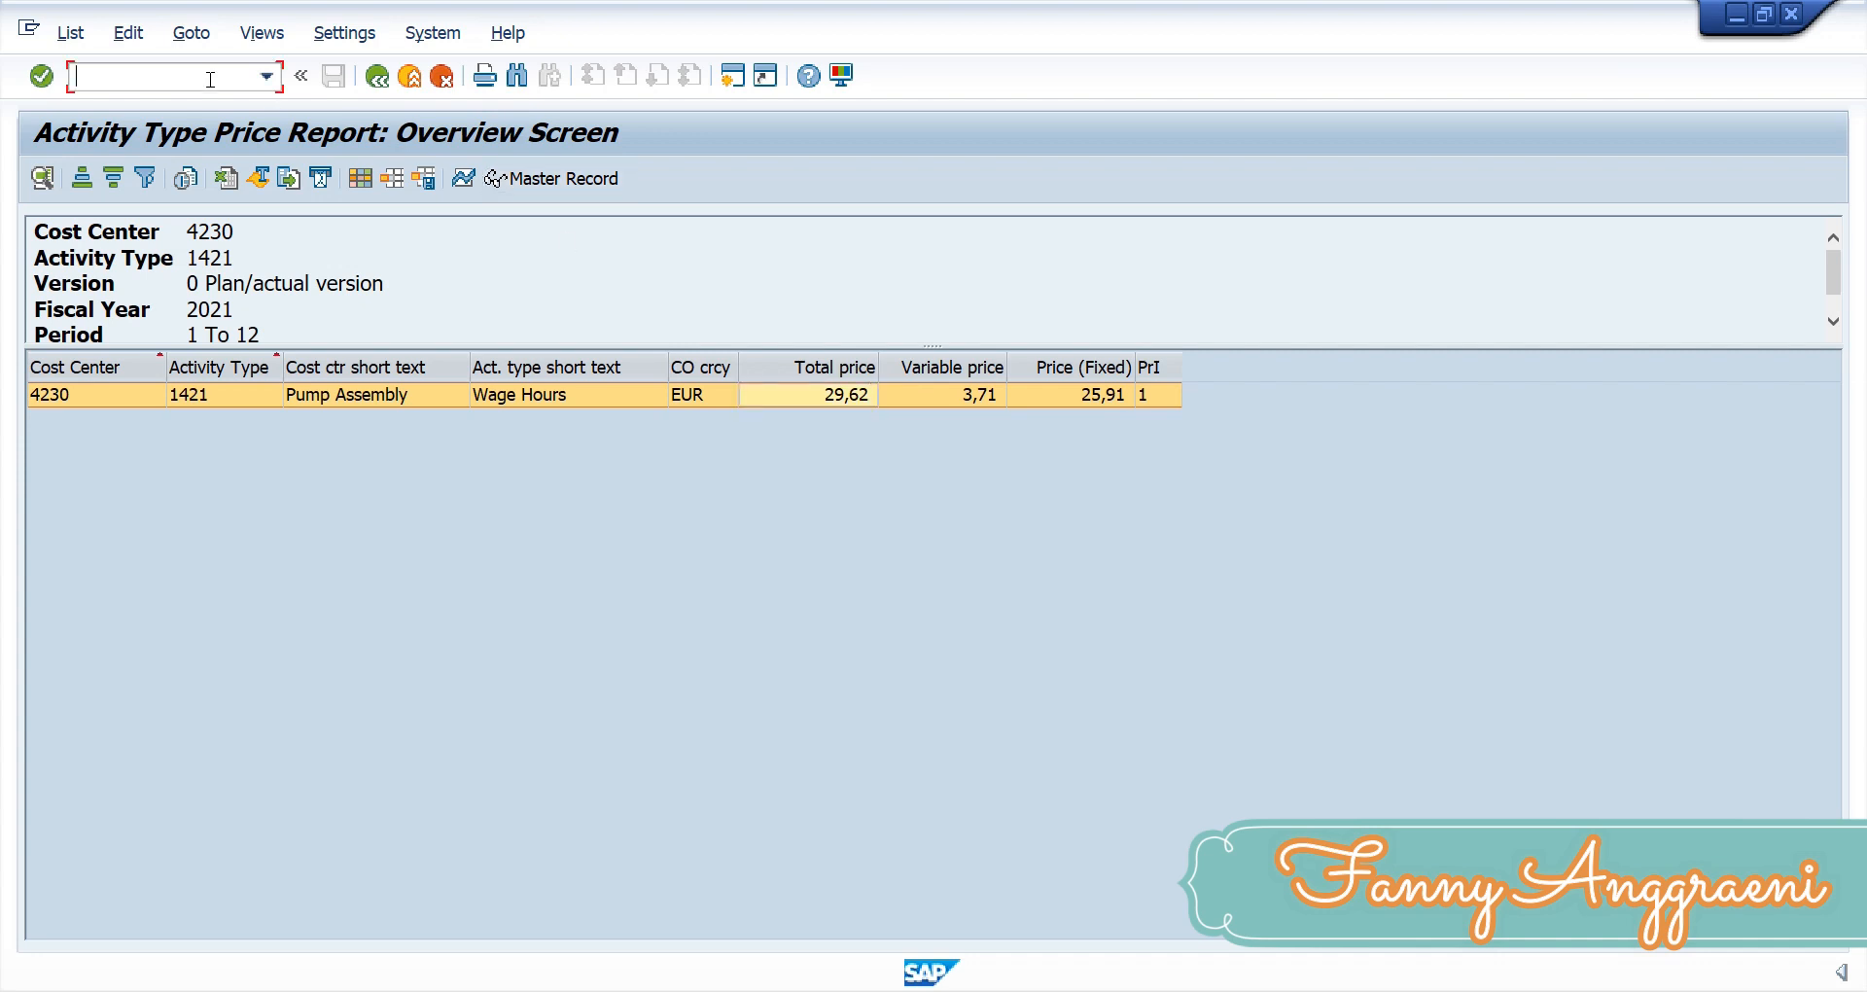
type("/n")
key("Return")
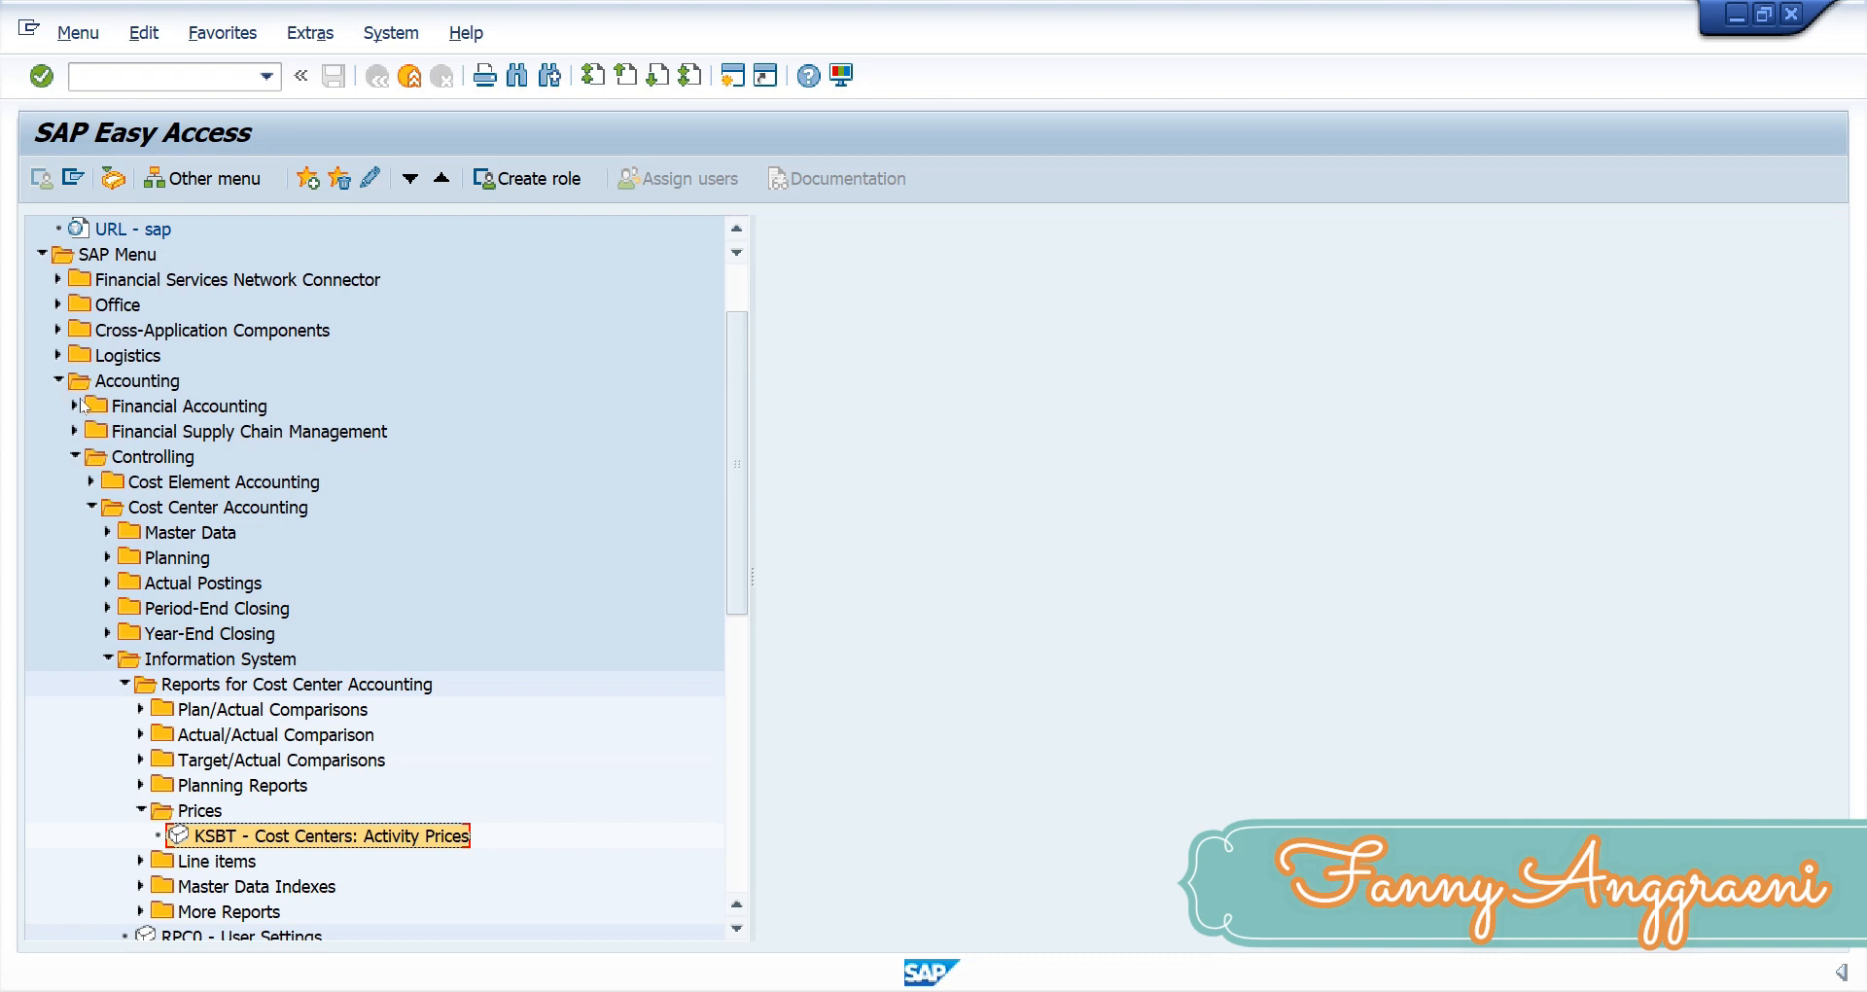
- Collapse Cost Center Accounting and open CK11N - Create for cost estimates with quantity structure under Product Cost Planning, Material Costing
left_click(90, 505)
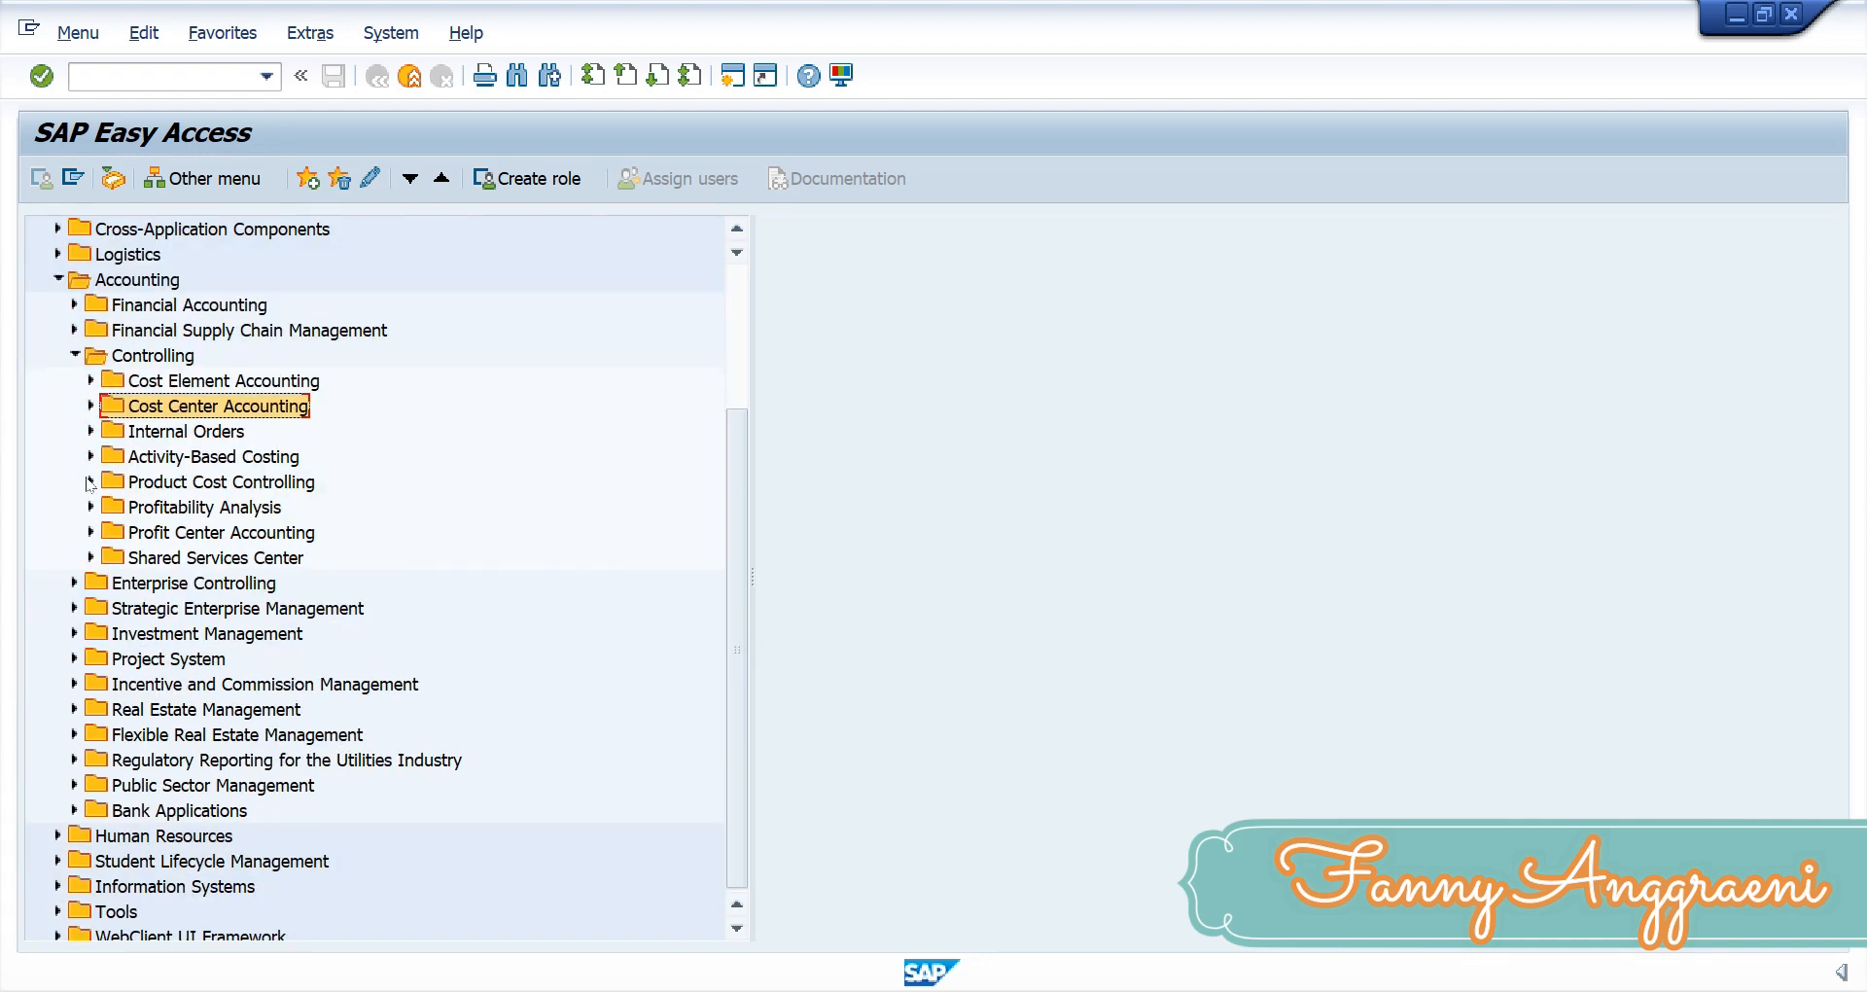
left_click(89, 481)
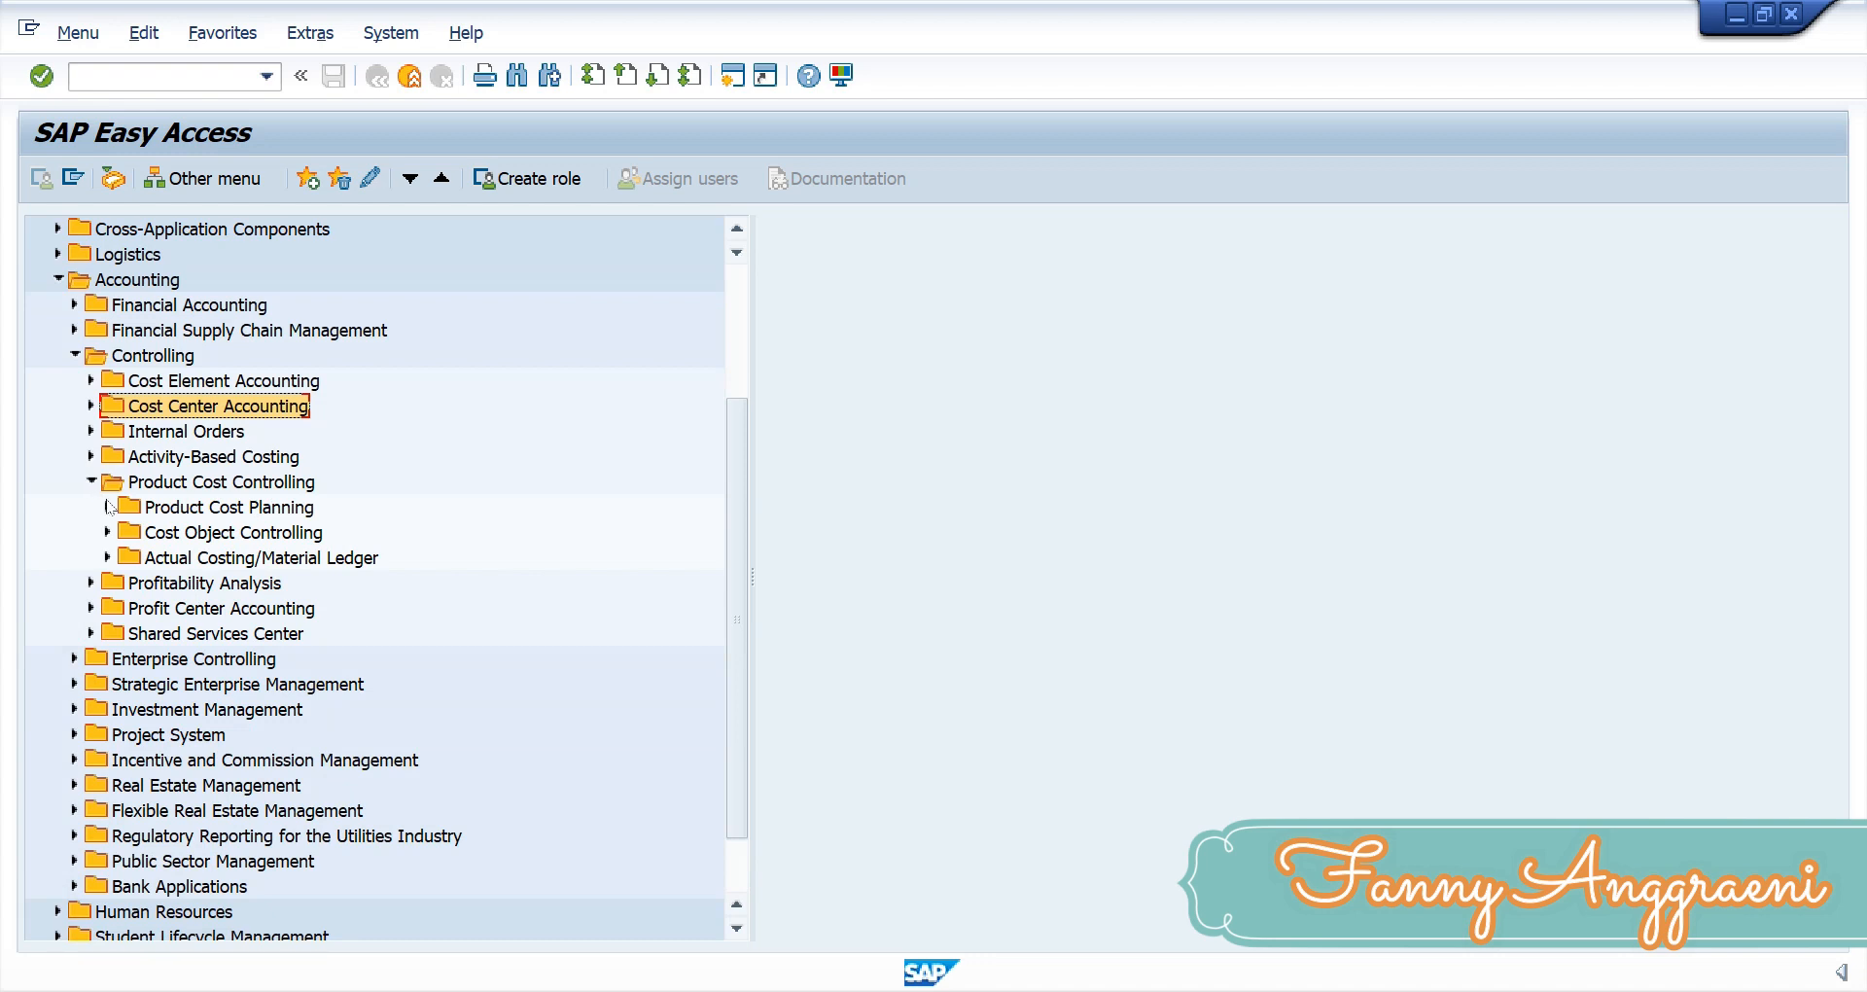
left_click(108, 507)
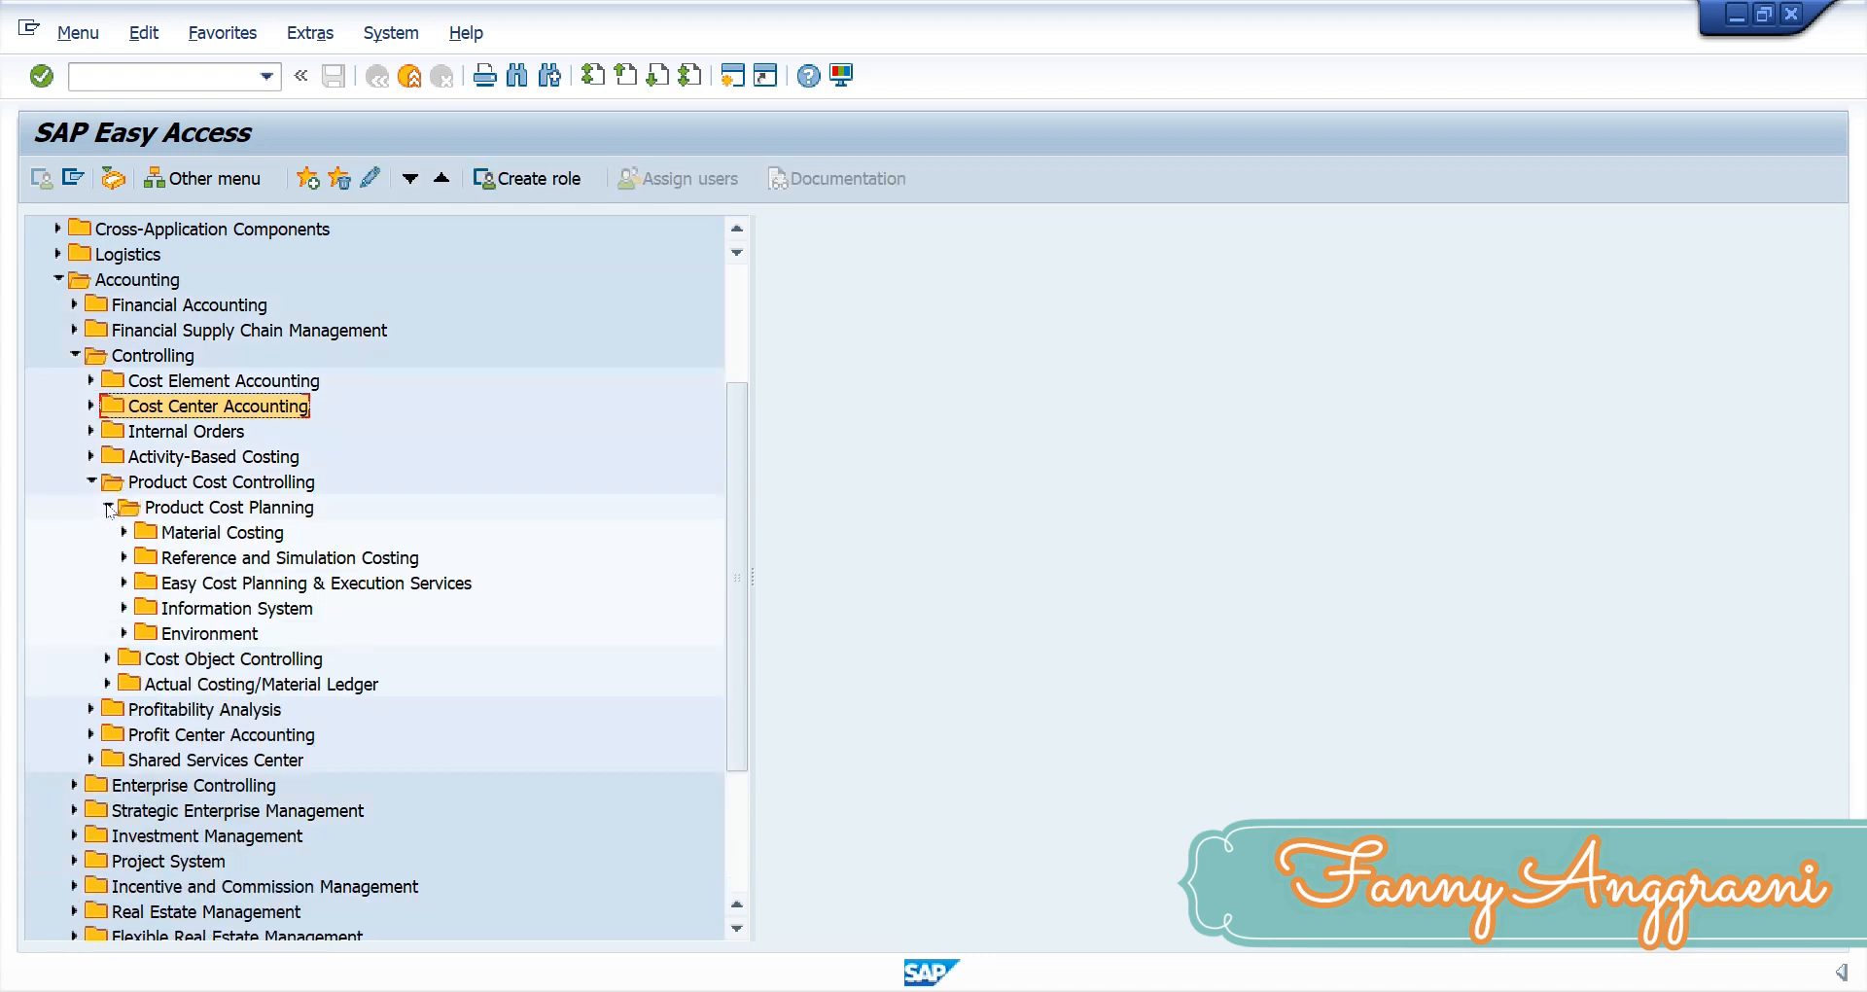
left_click(124, 532)
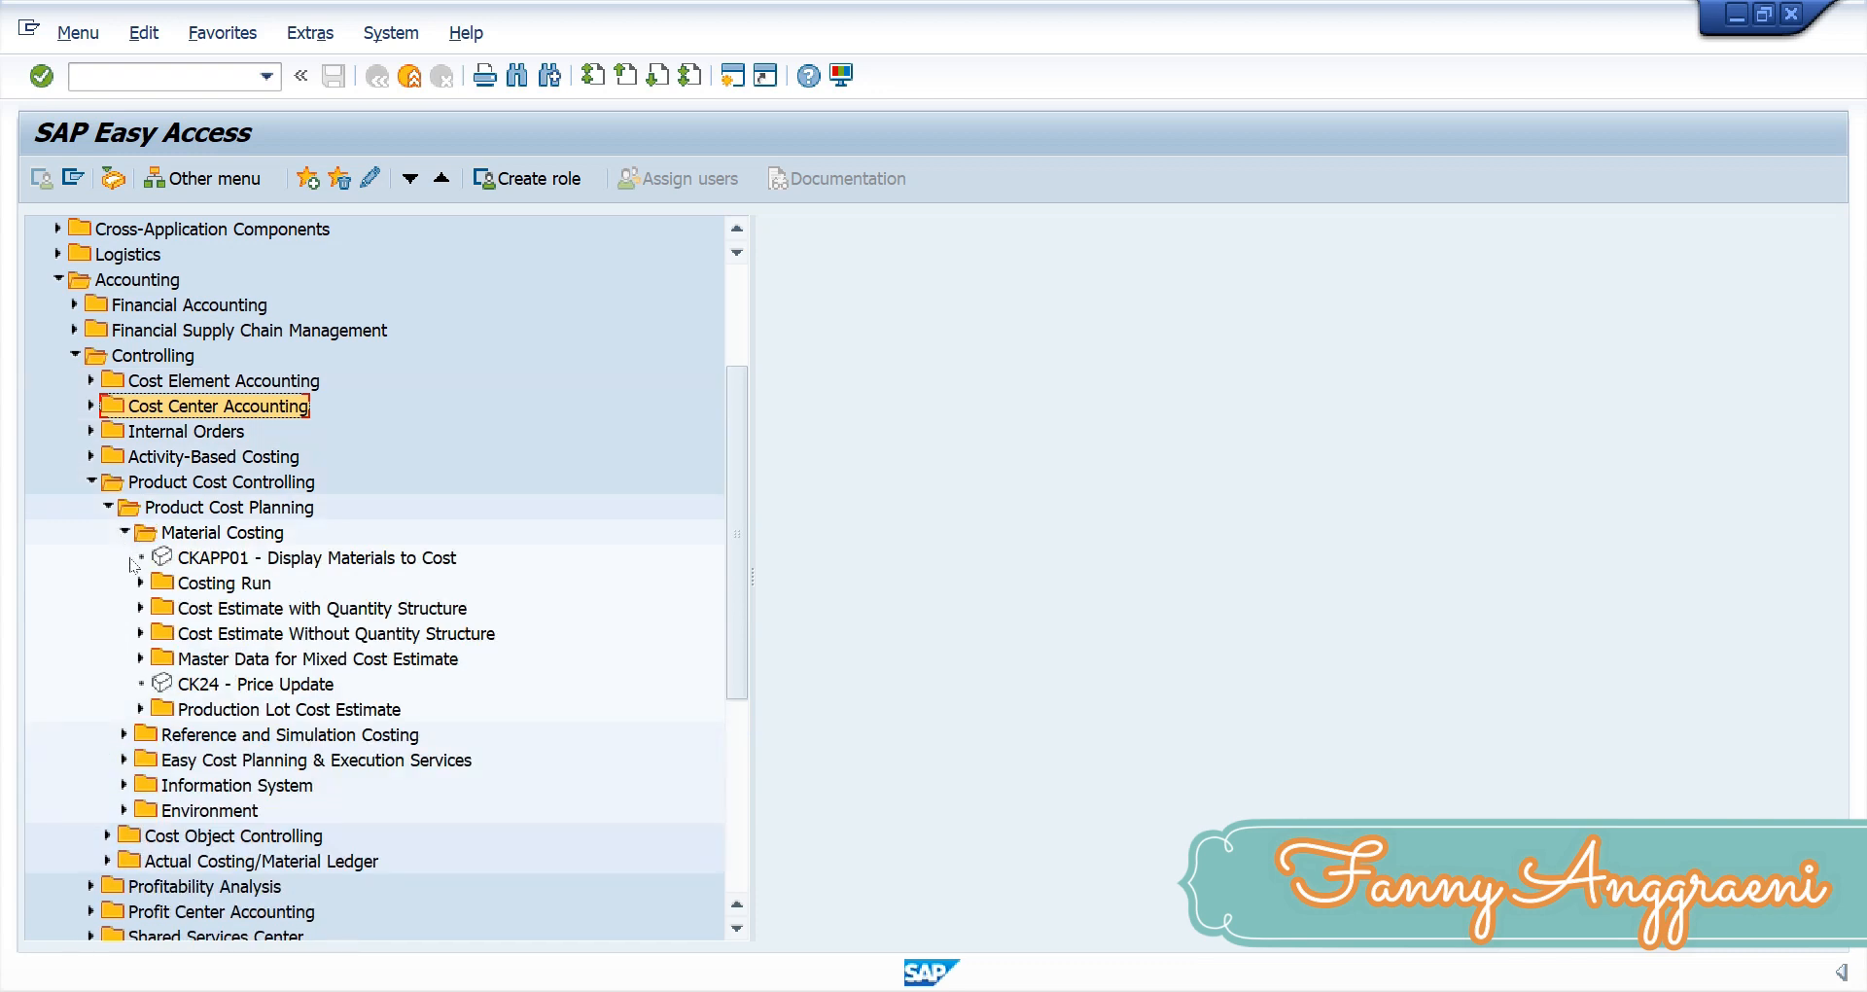
left_click(141, 608)
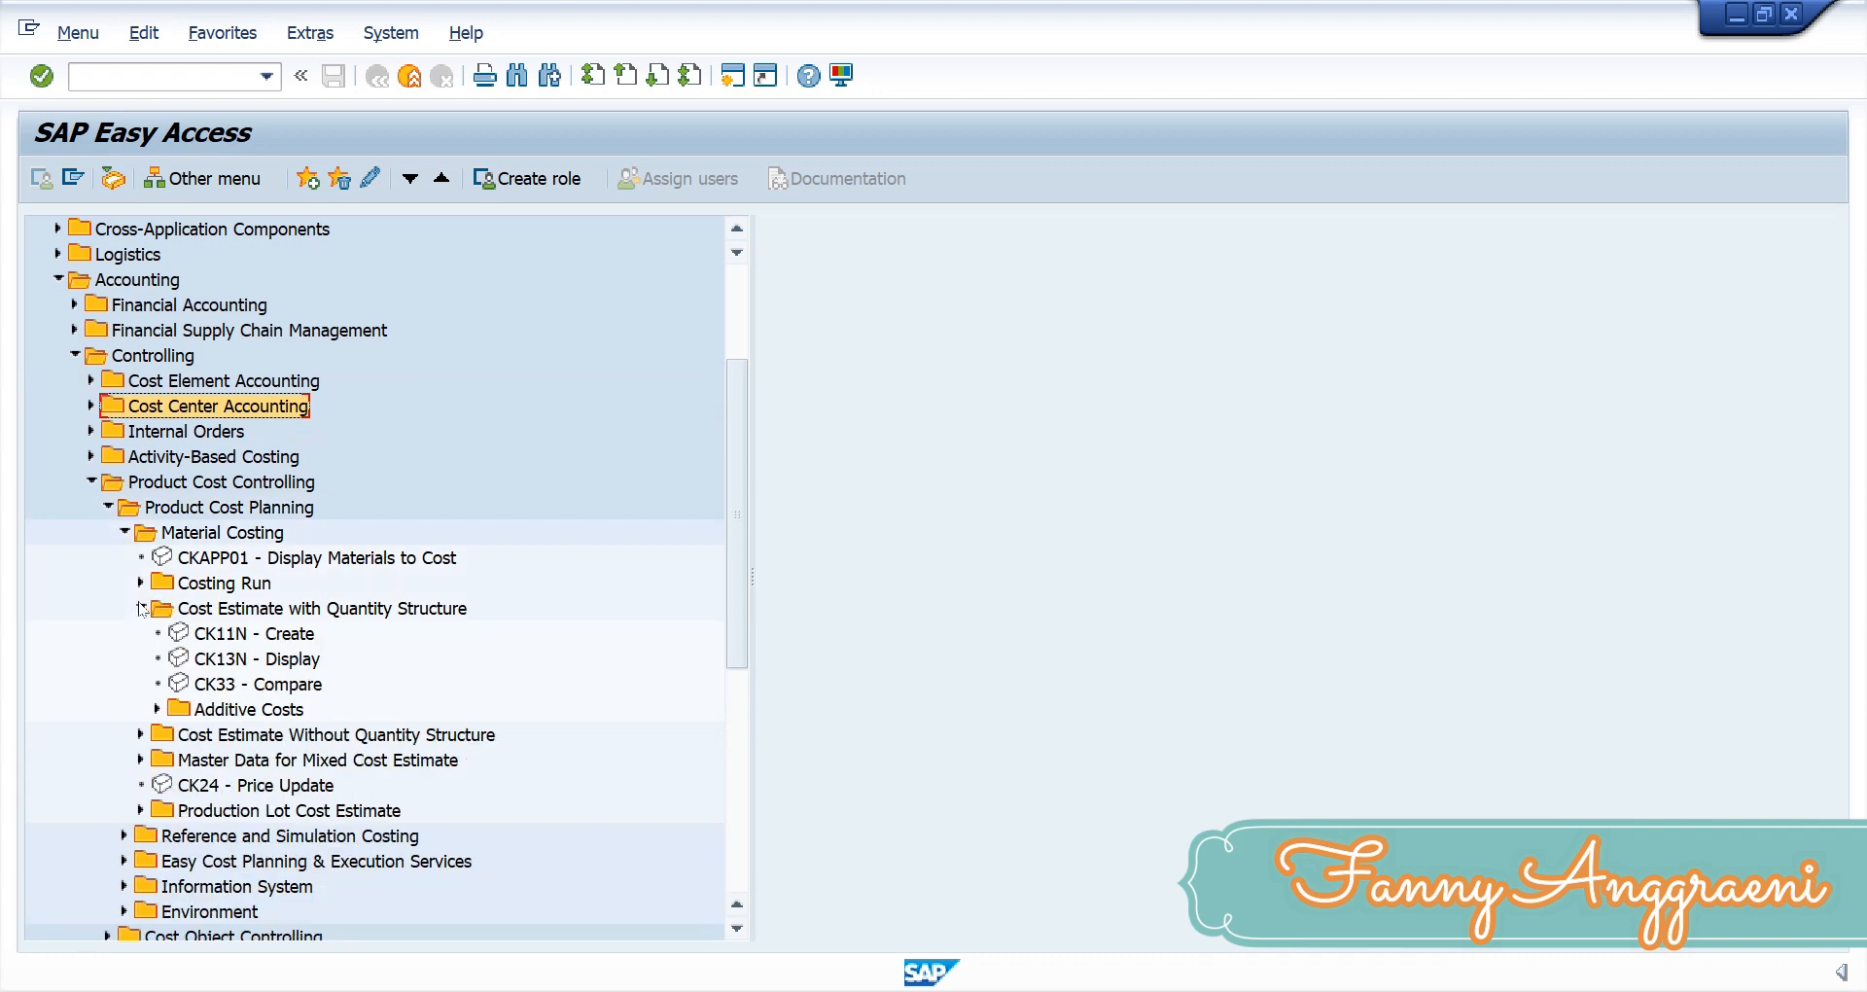
left_click(178, 637)
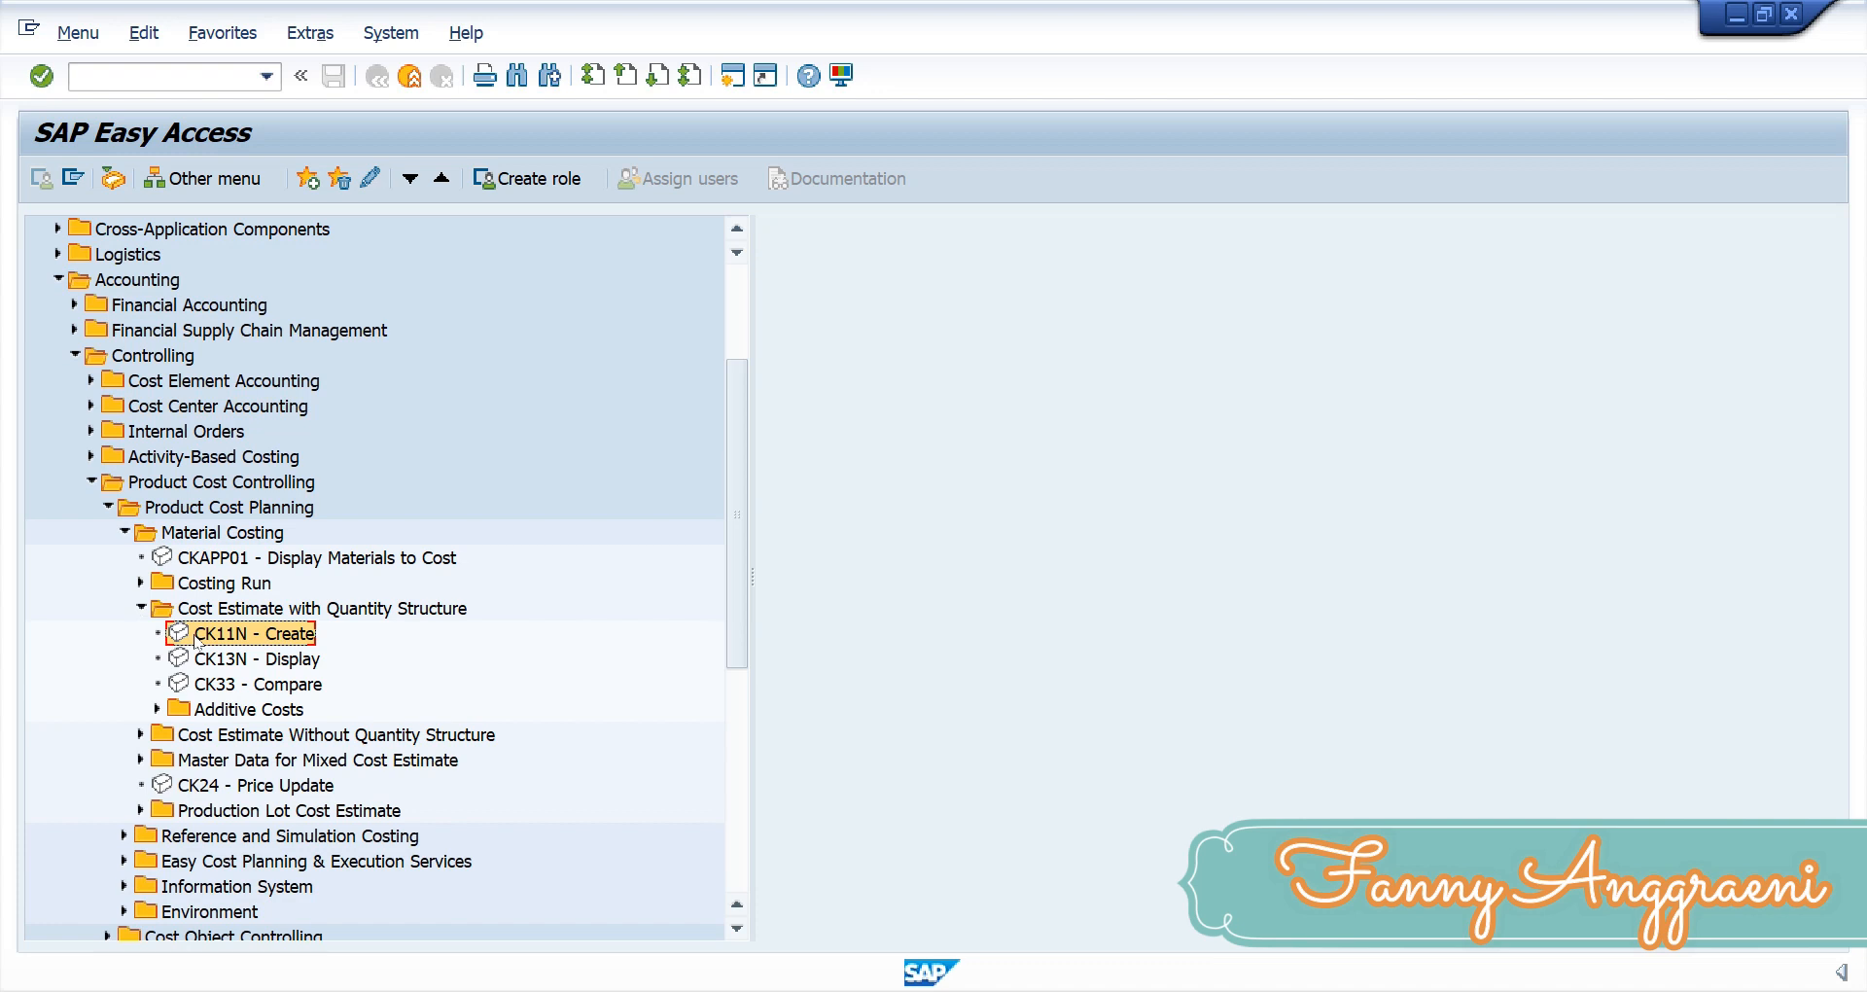
double_click(198, 636)
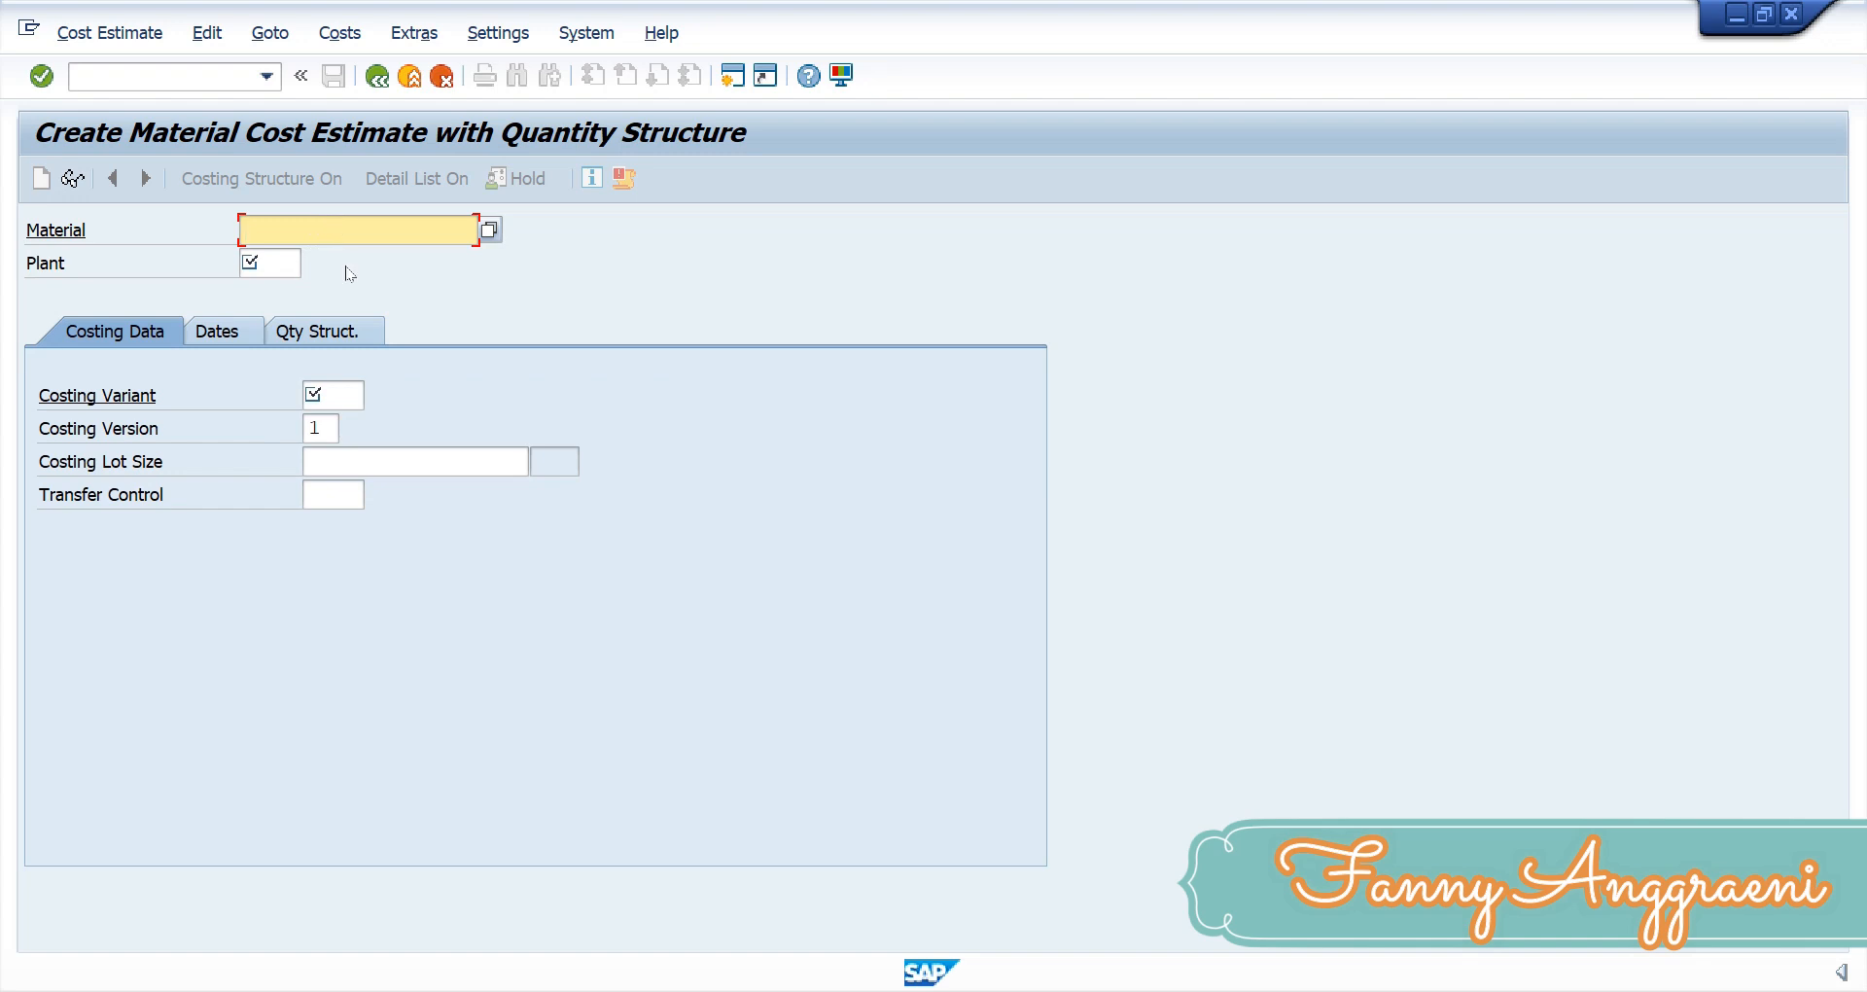
- Look up the Dosen row's material code in the Excel workbook "User Id AC040 Client 902 Batch F" and return to SAP
mouse_move(768, 915)
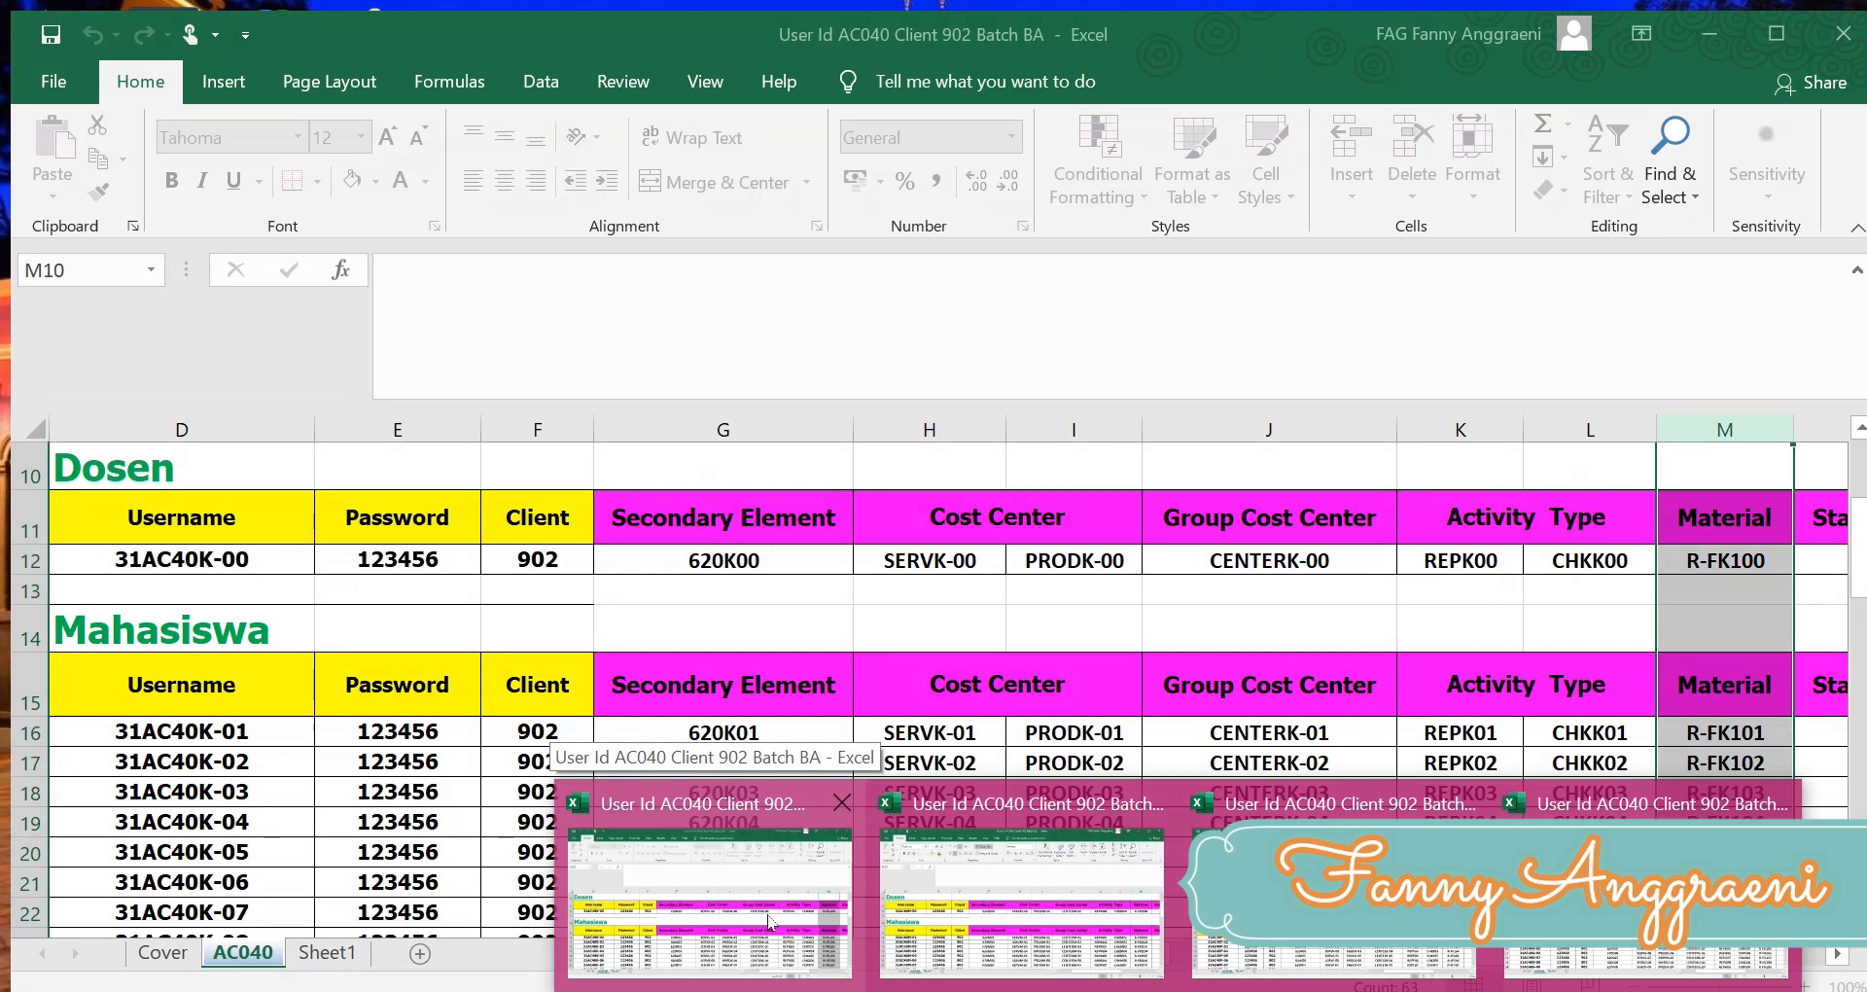
mouse_move(1465, 803)
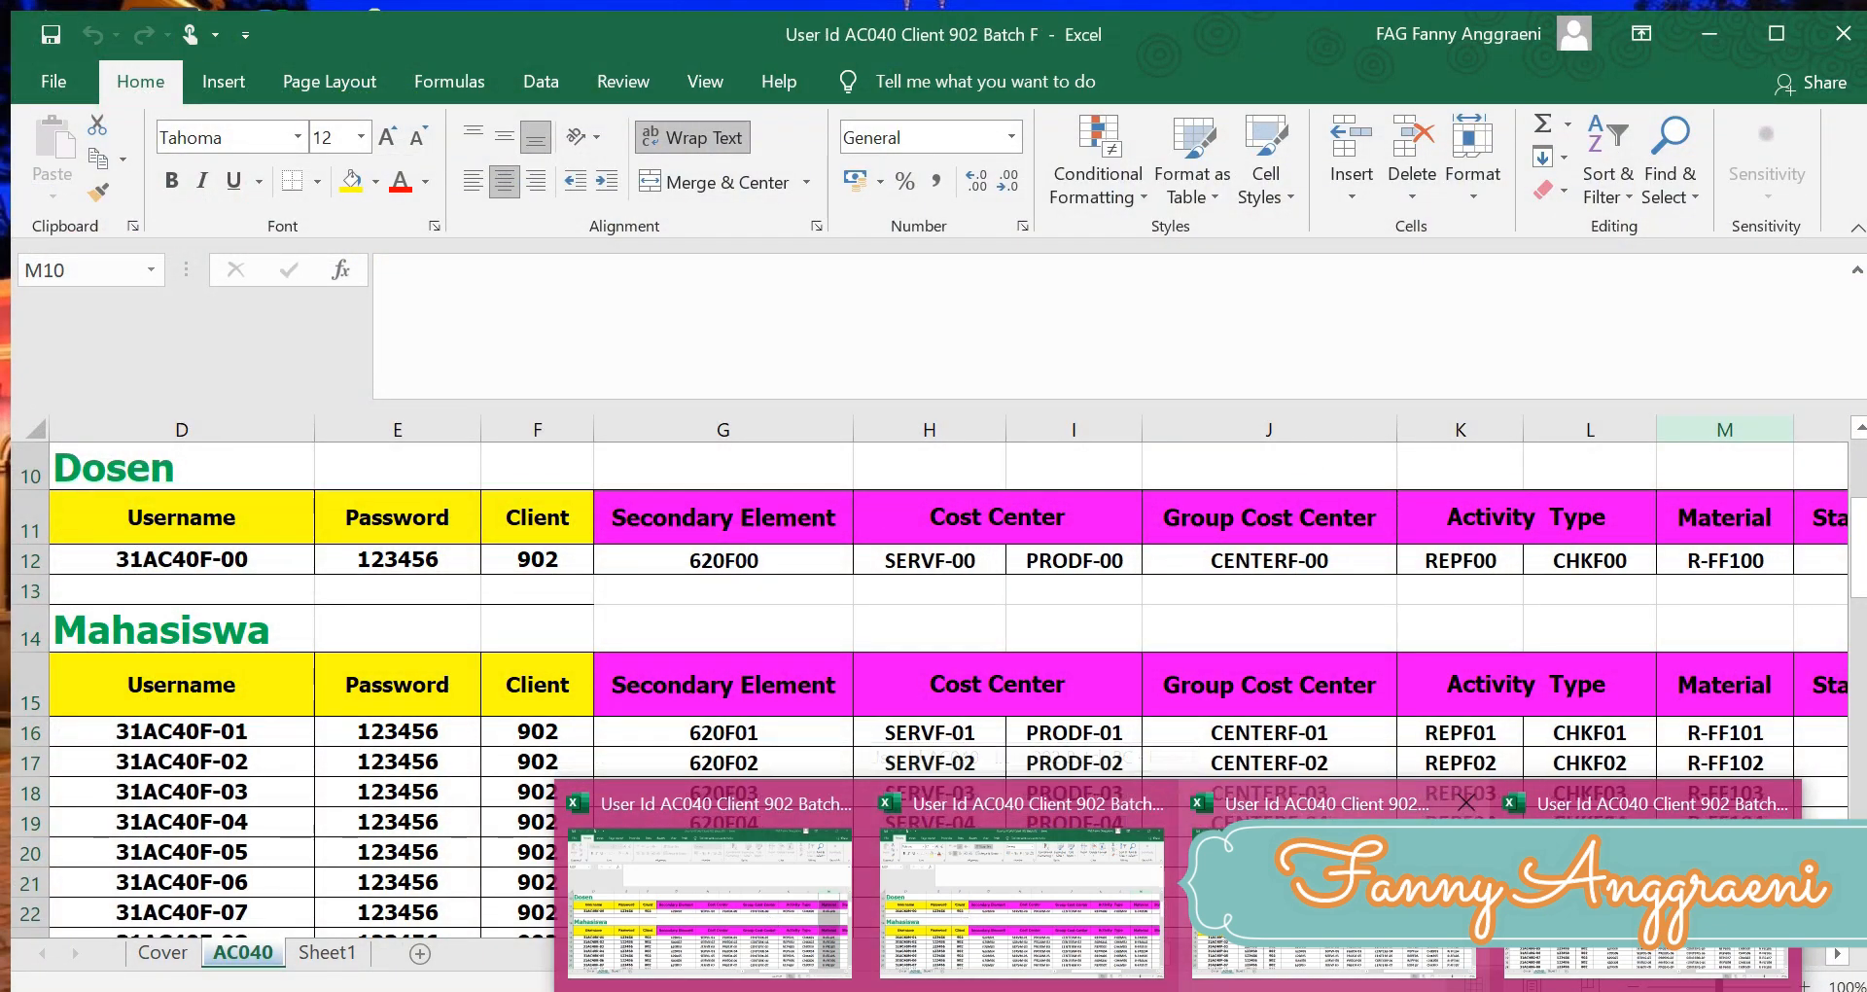
mouse_move(1643, 803)
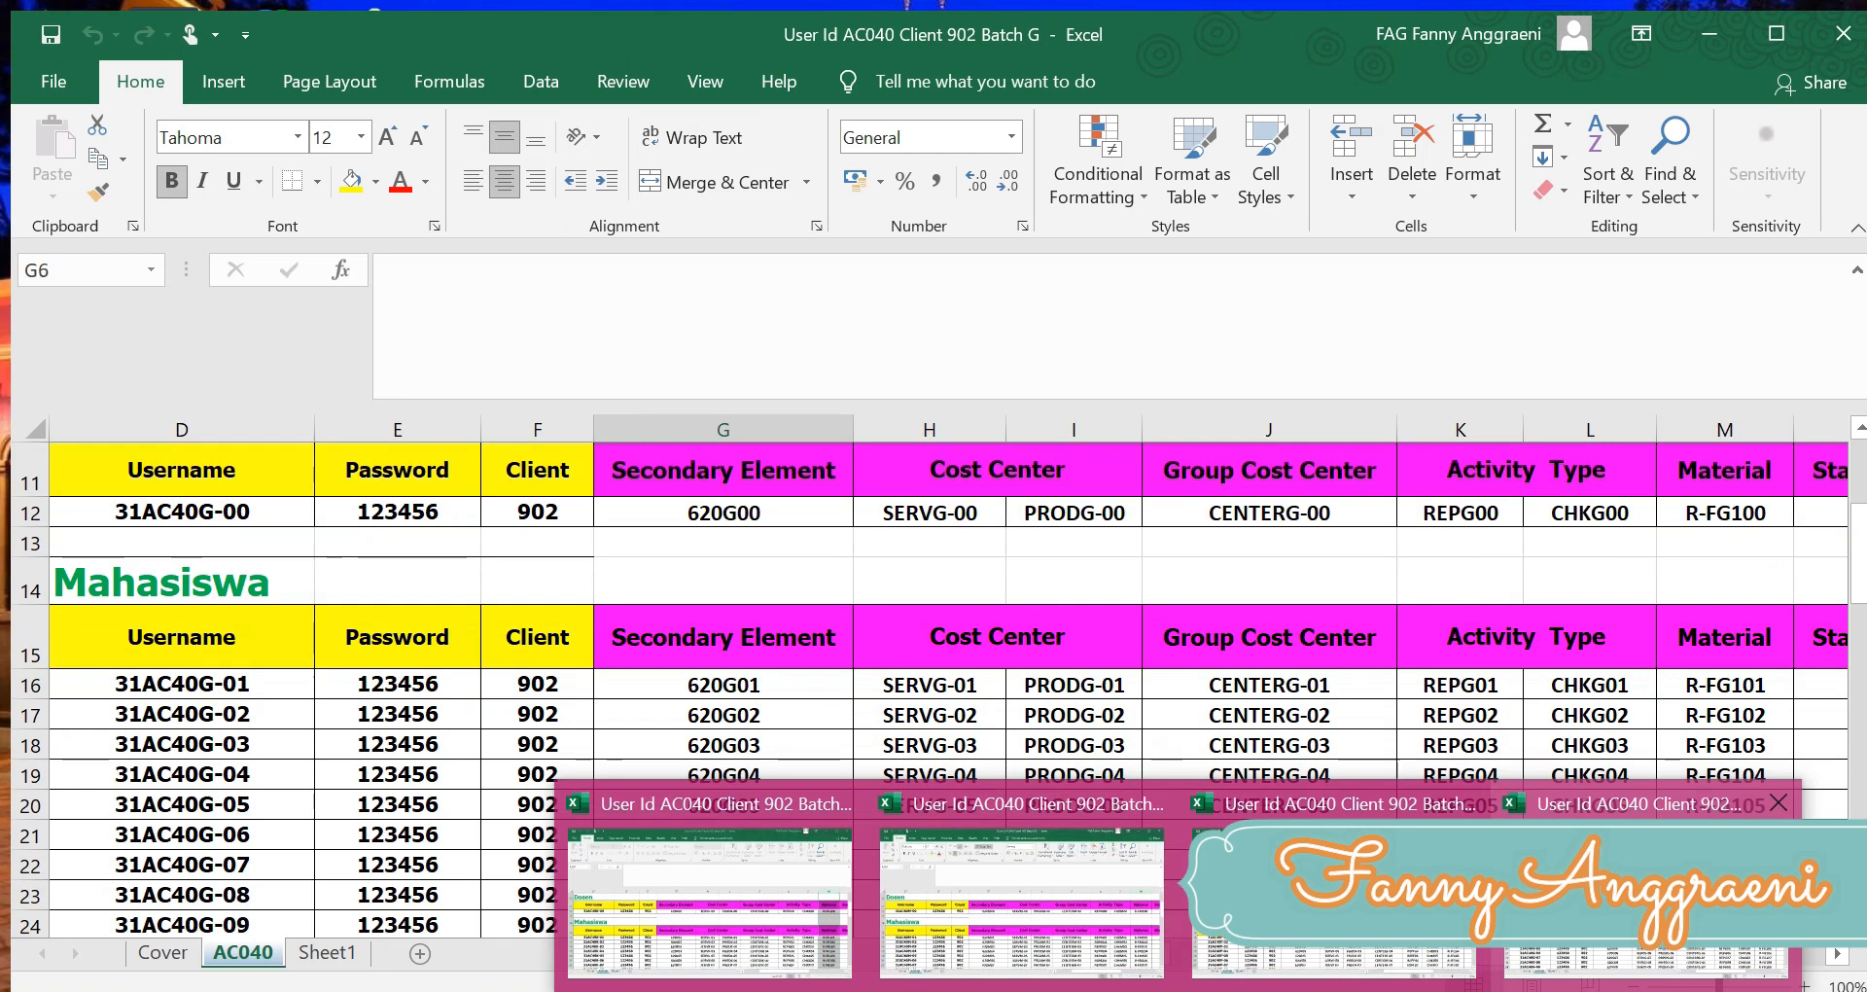
left_click(1332, 803)
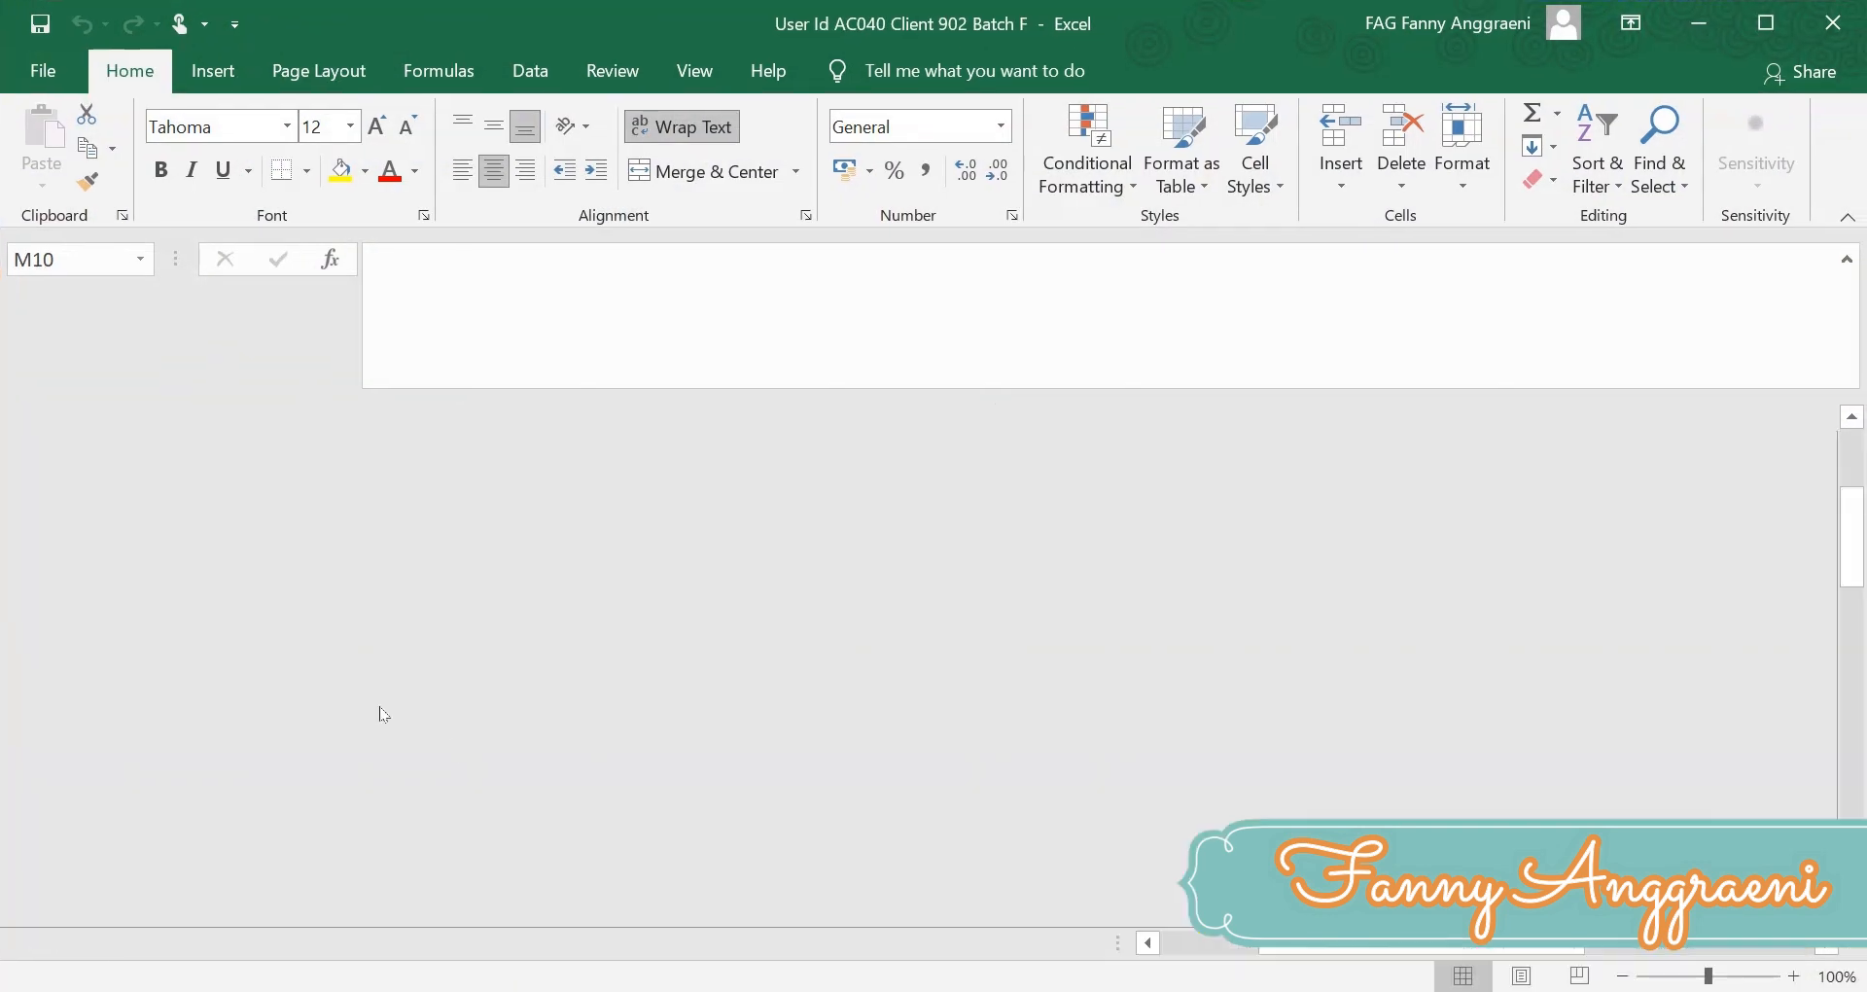
left_click(1700, 547)
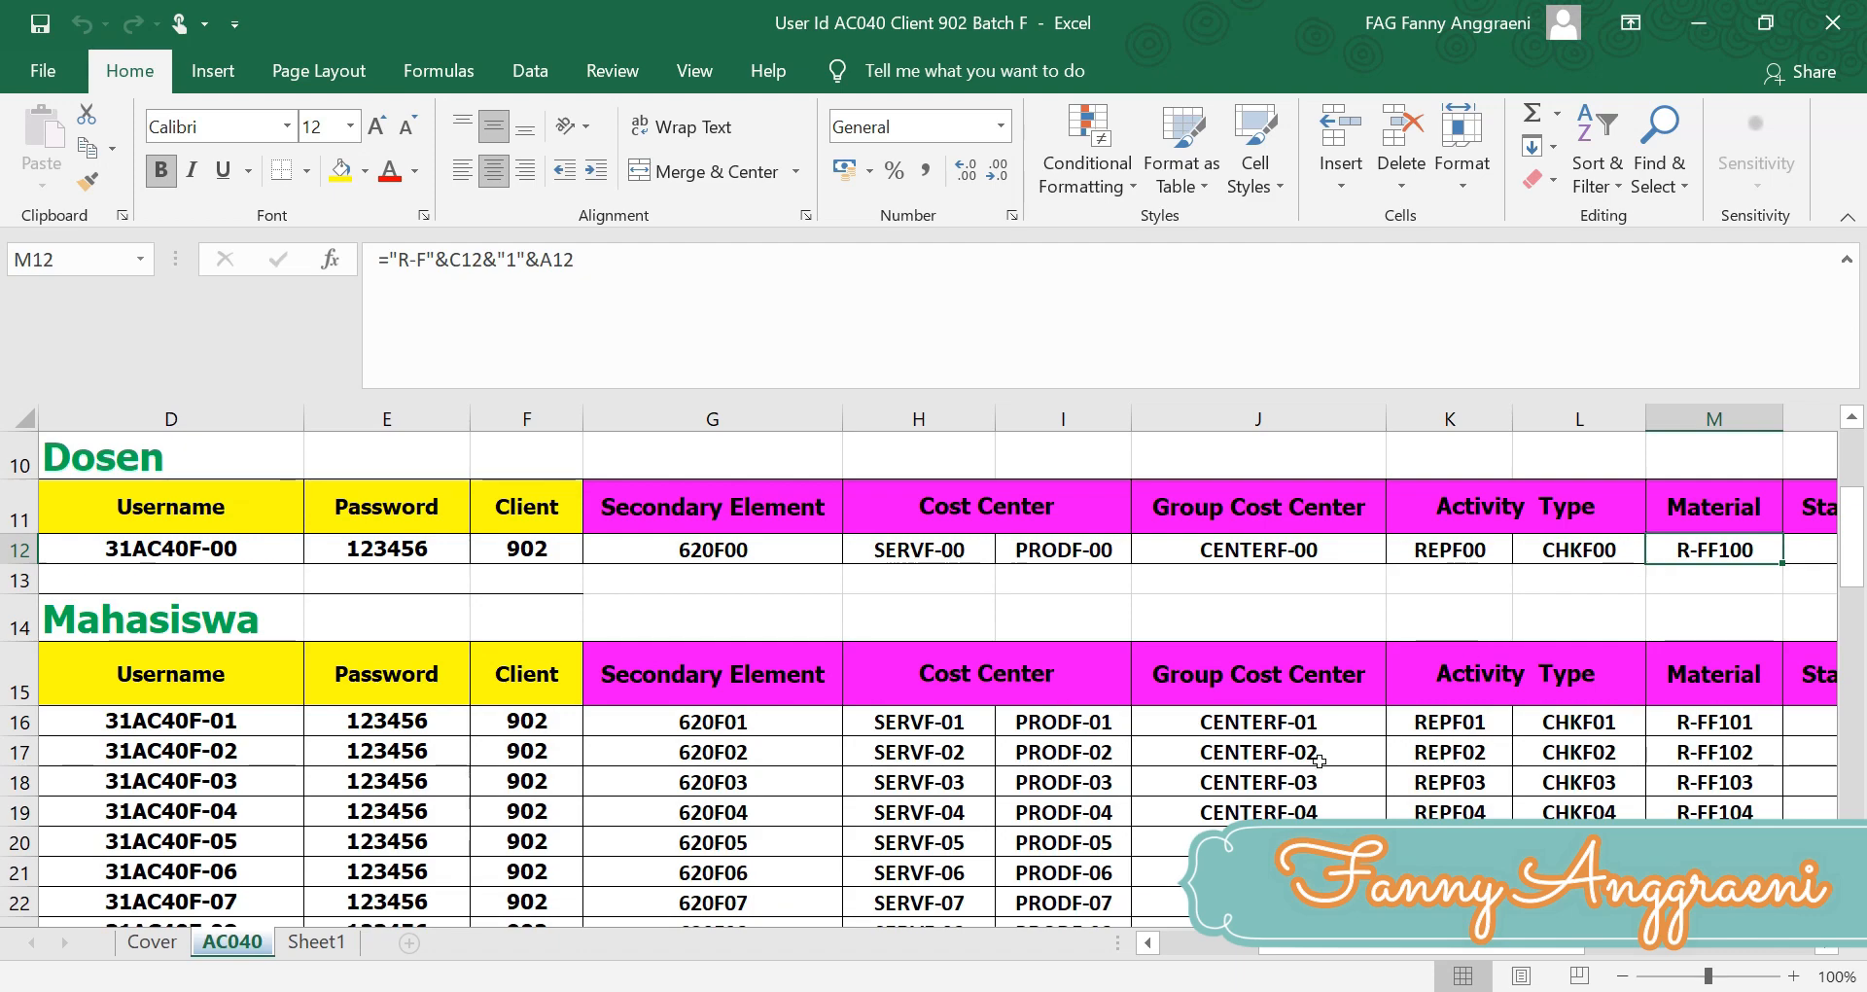
key("alt+Tab")
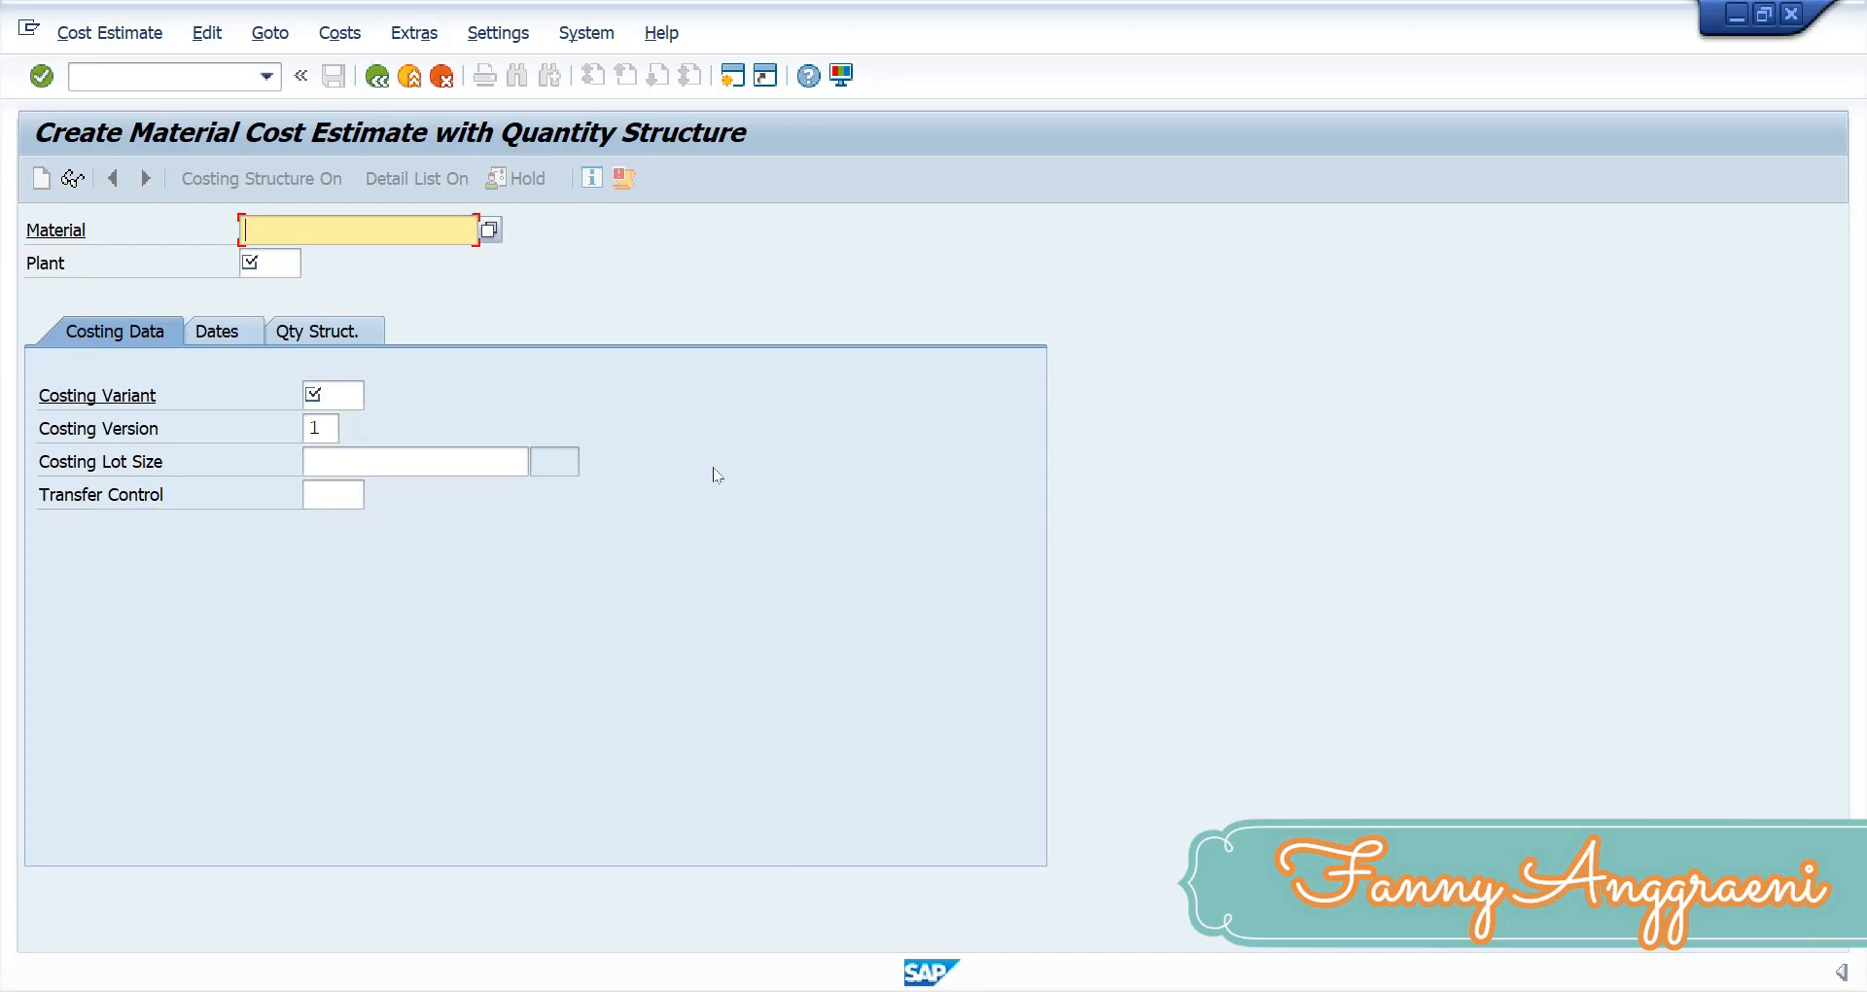
- Enter material R-FF100 and plant 1000 for the new cost estimate
type("r")
left_click(289, 263)
left_click(289, 270)
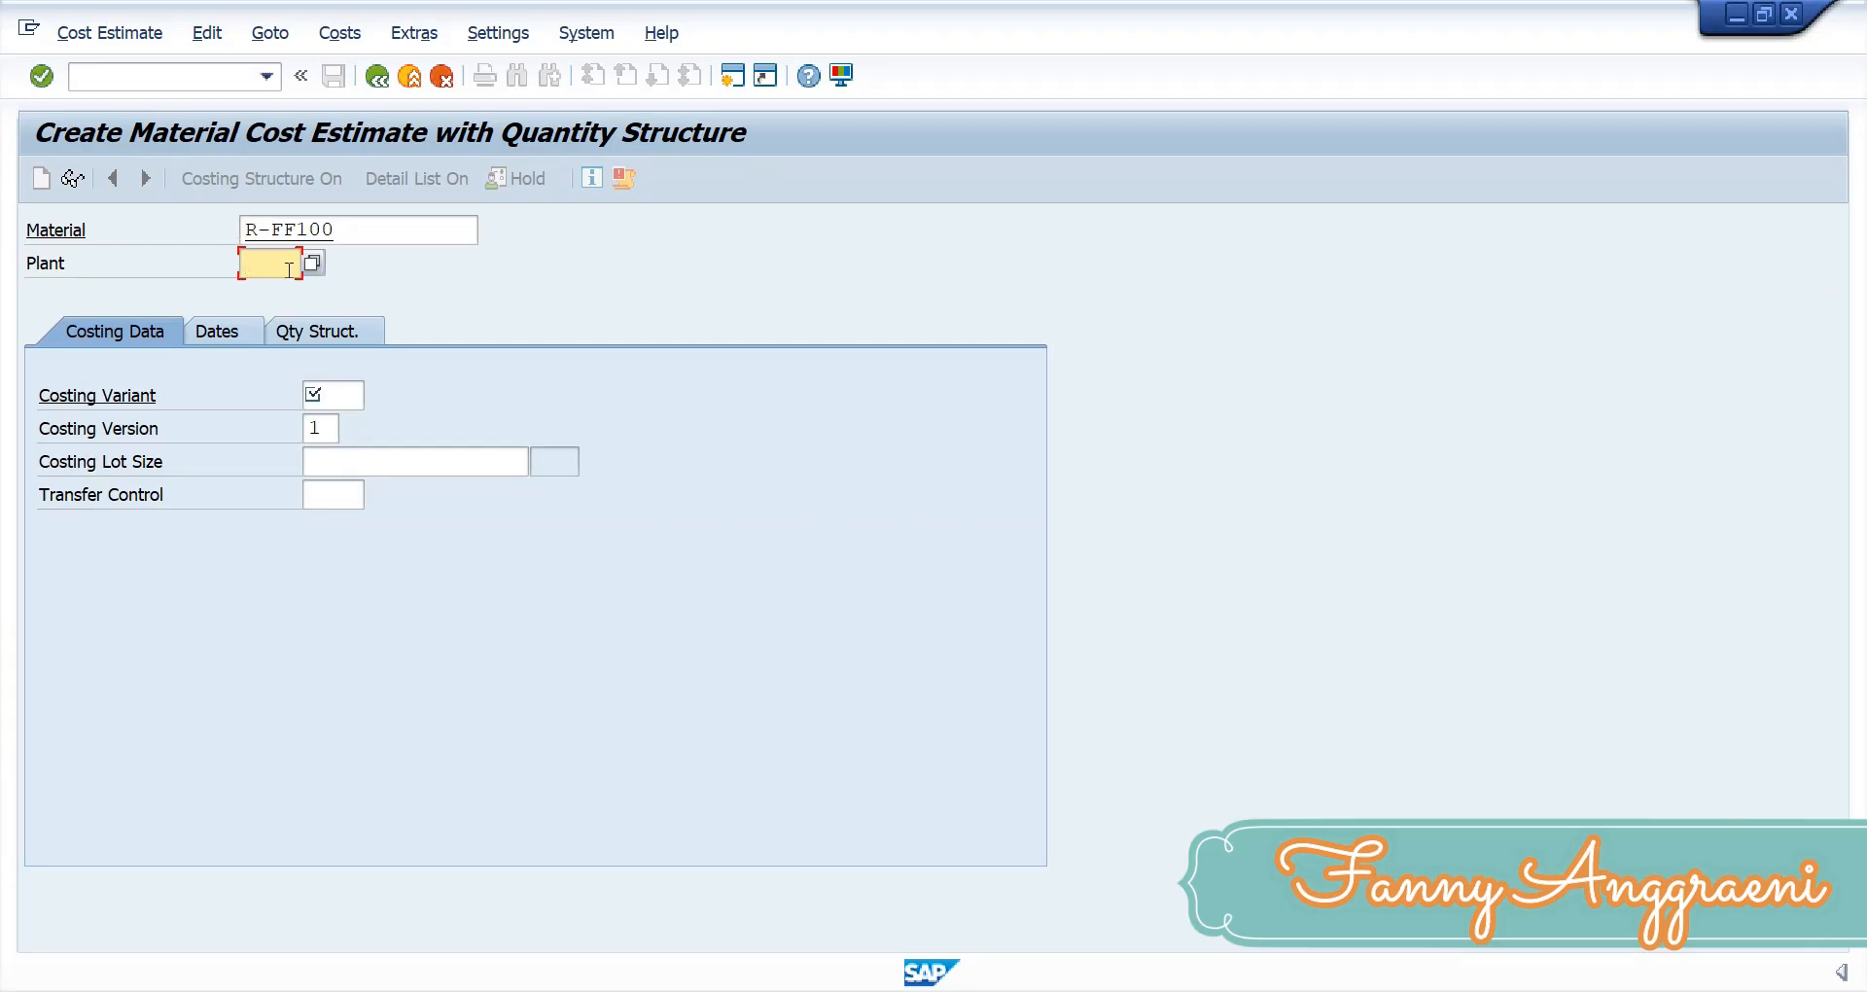
type("1000")
- Choose costing variant PPC1, Standard Cost Est. (Mat.), from the value list and set costing version 1
left_click(356, 394)
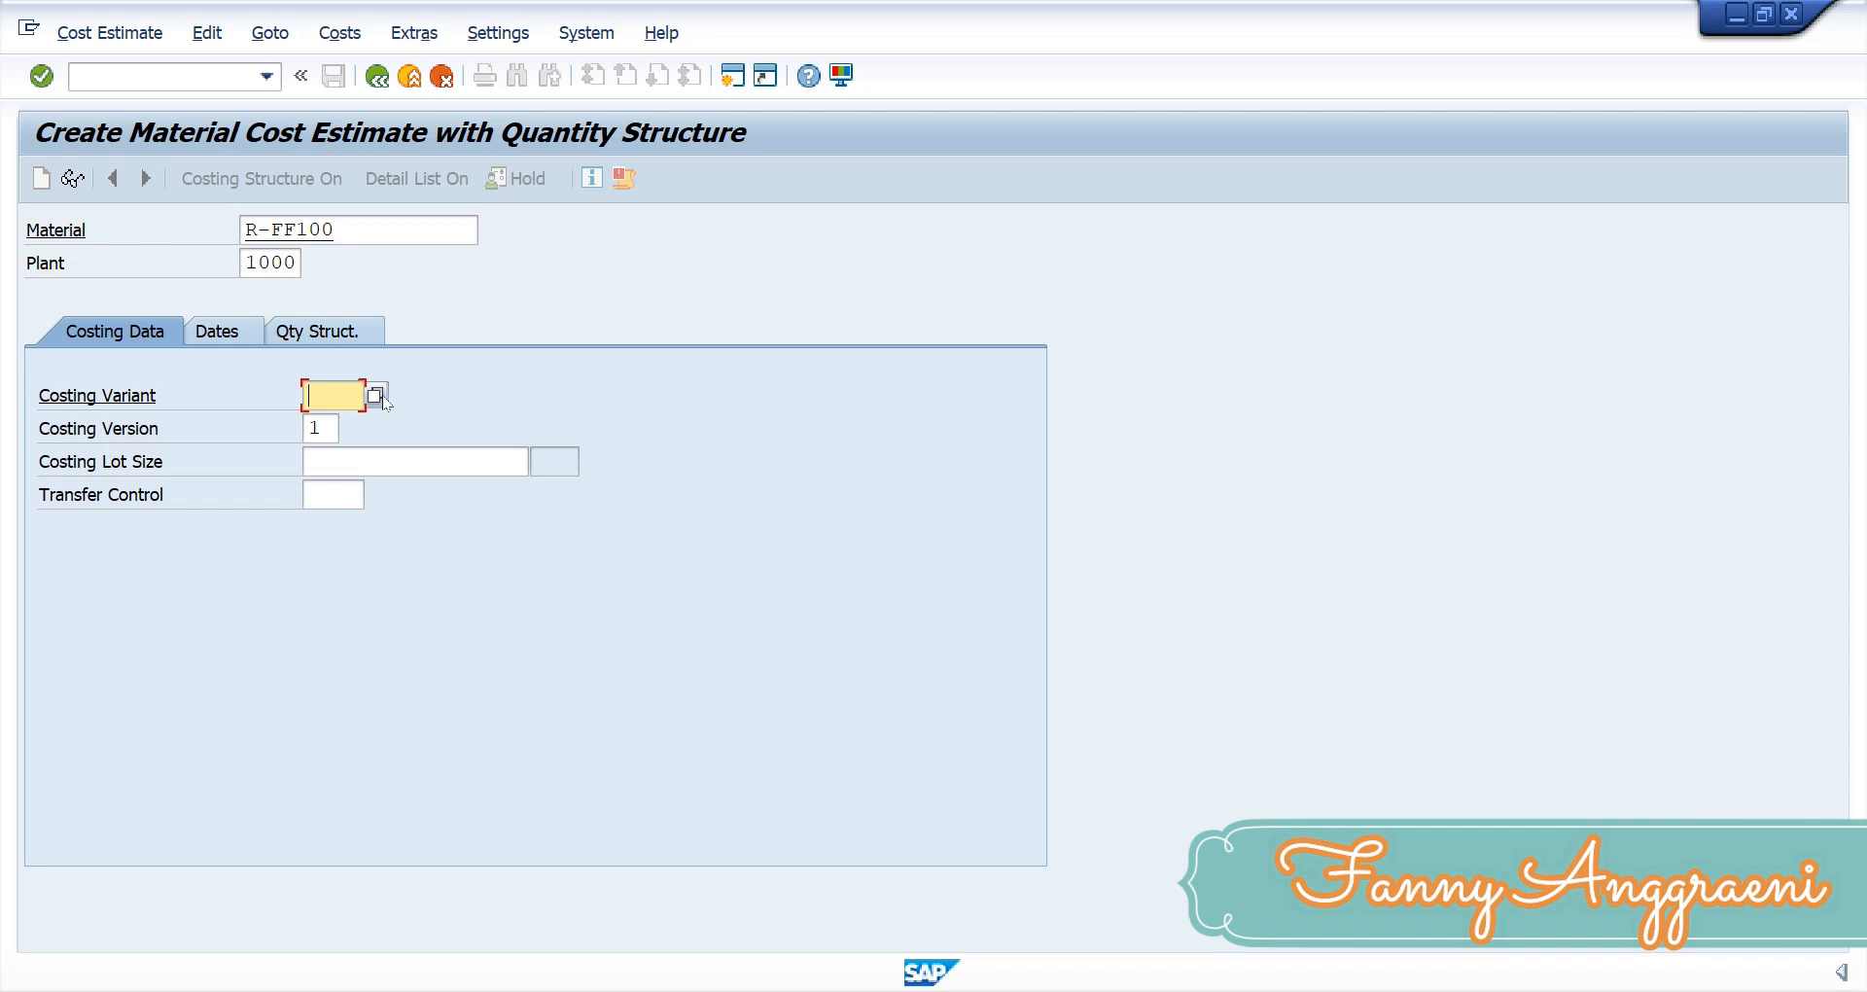
left_click(377, 395)
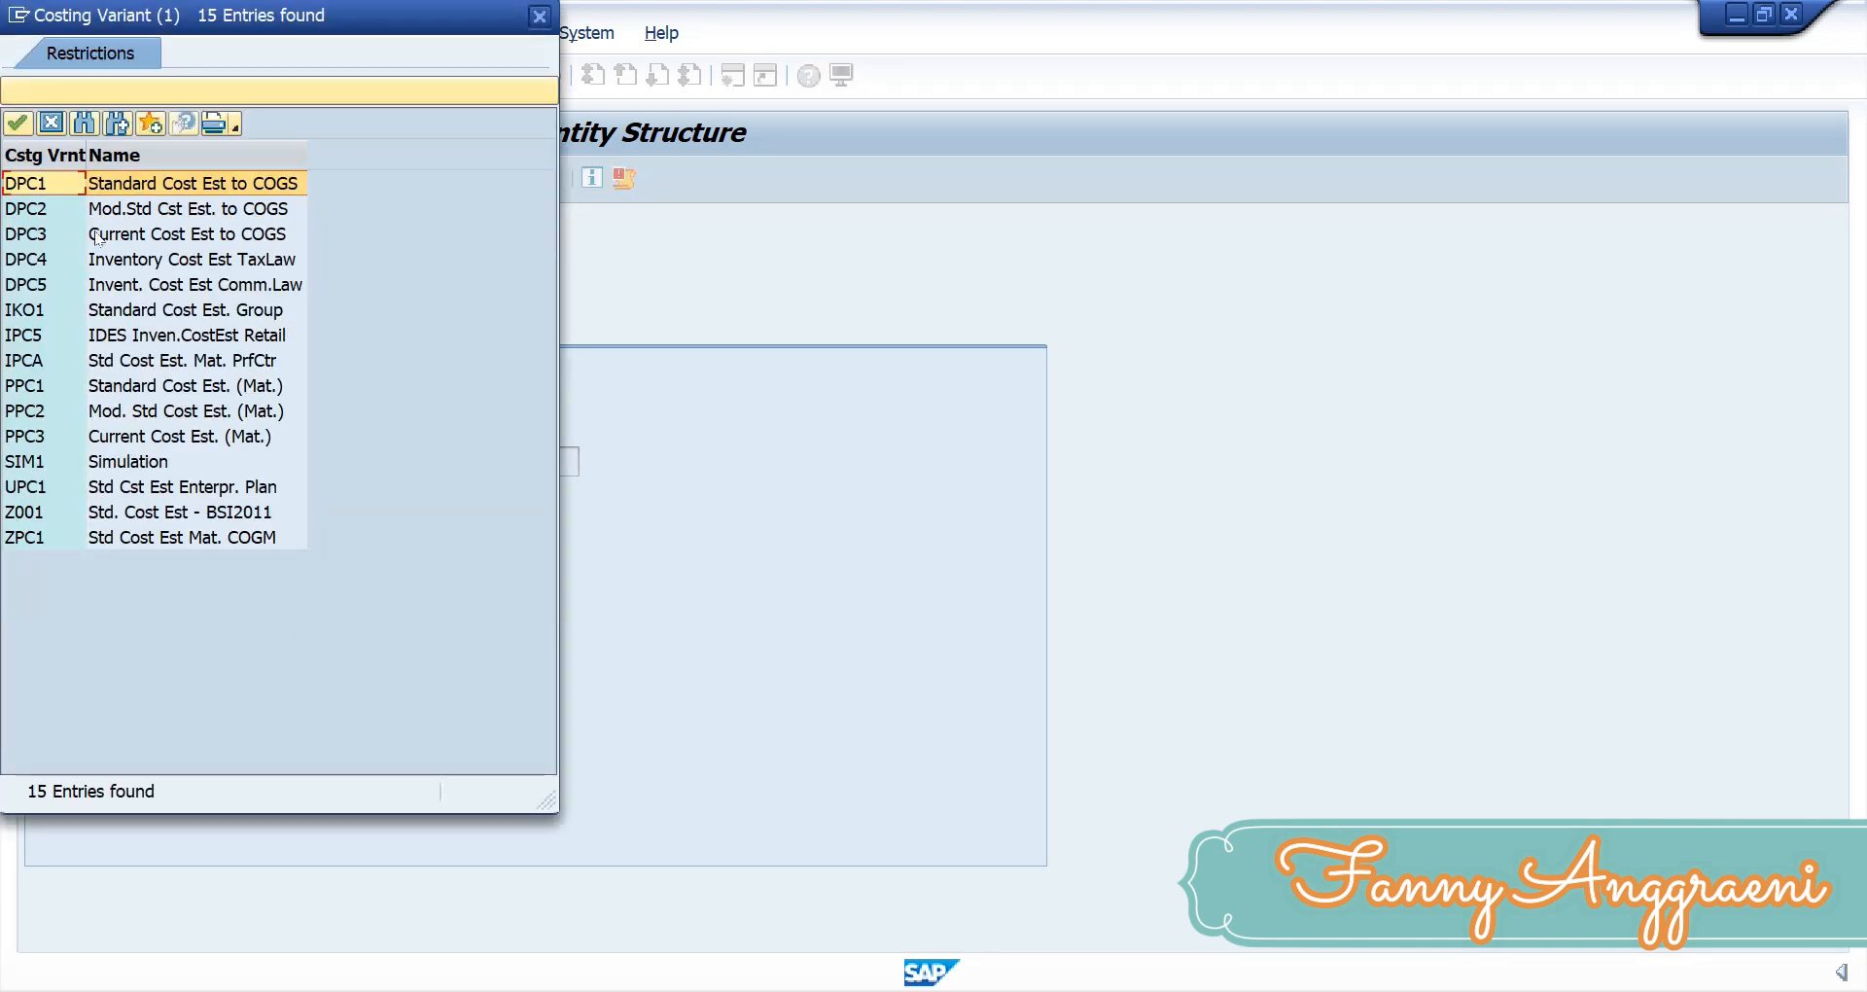
left_click(46, 386)
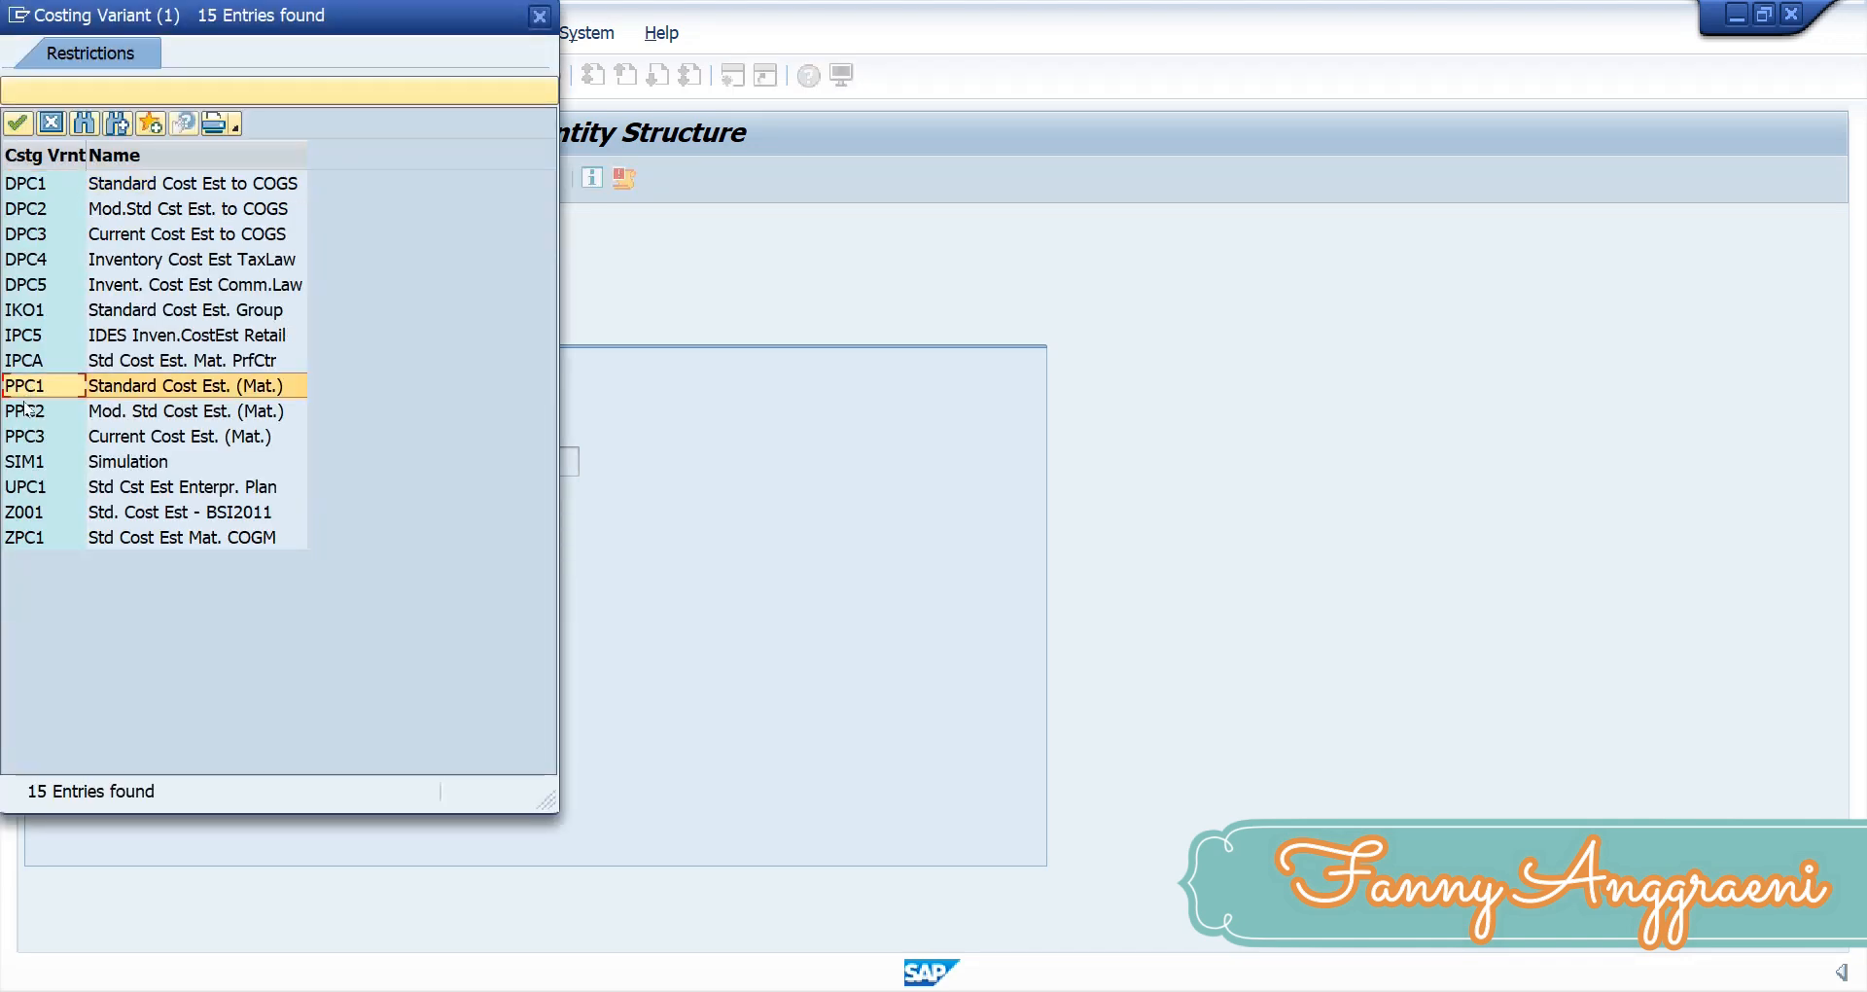
double_click(63, 389)
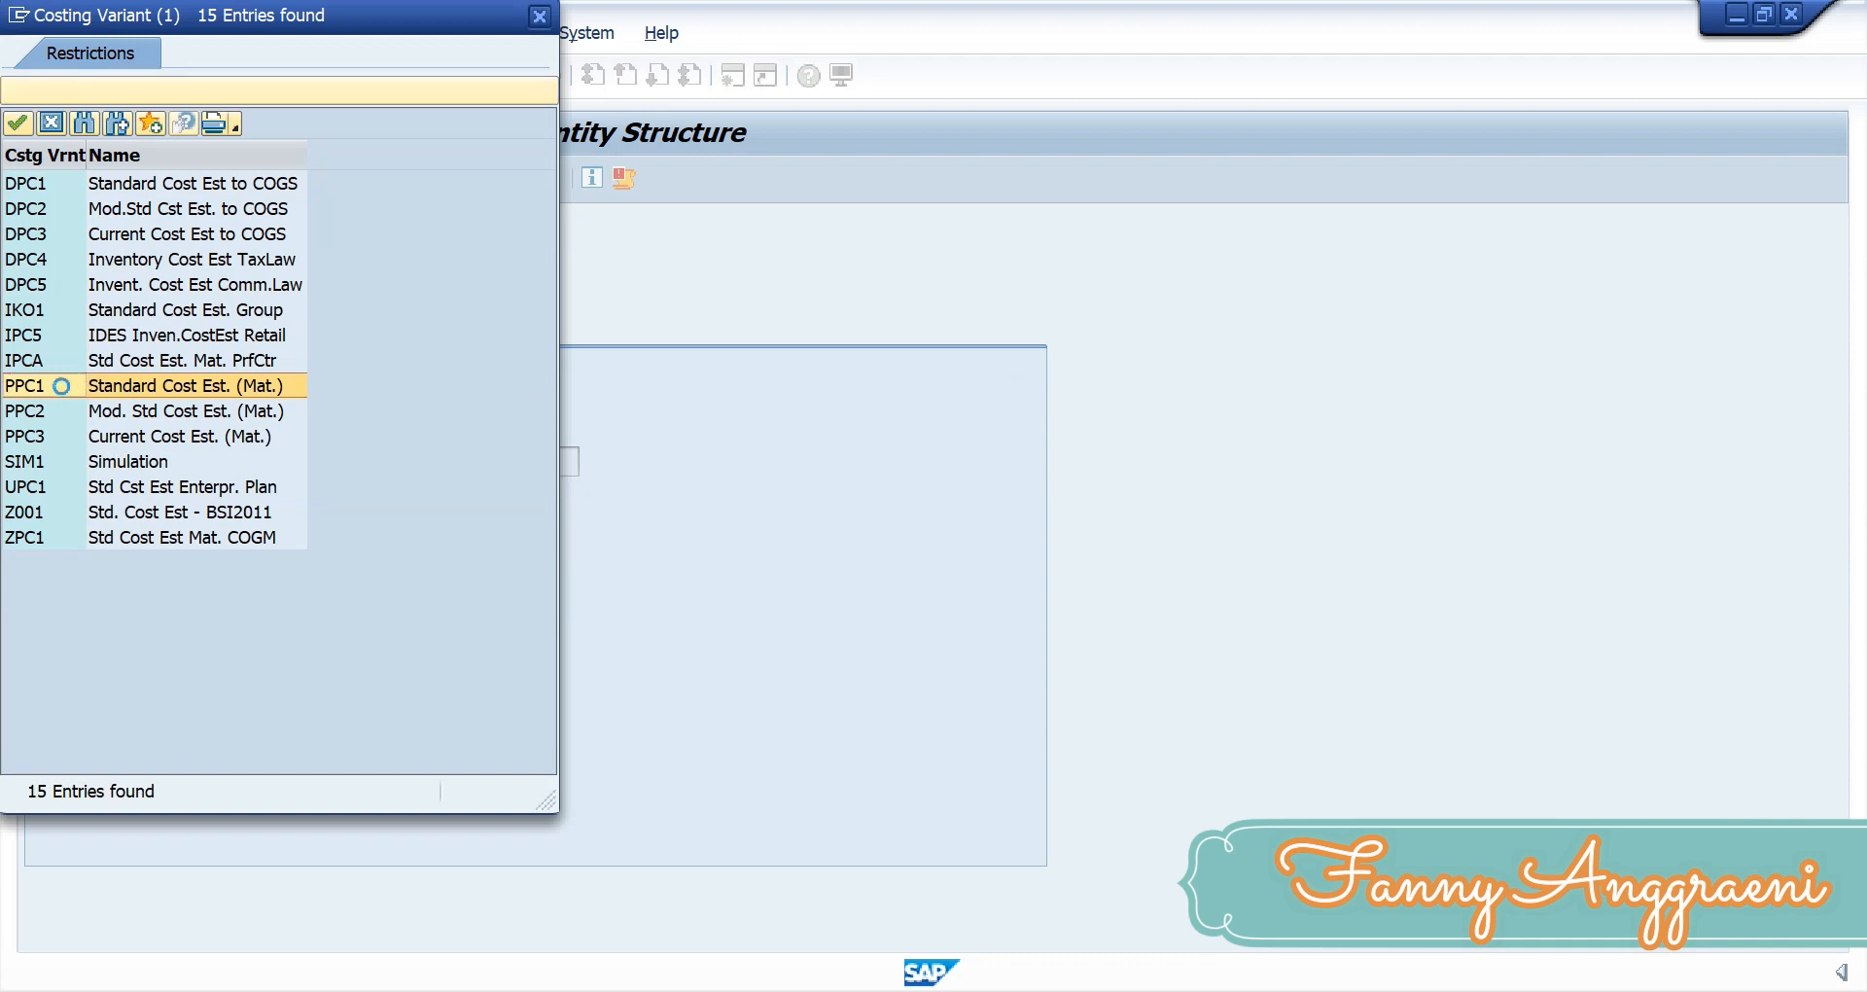
left_click(320, 428)
type("1")
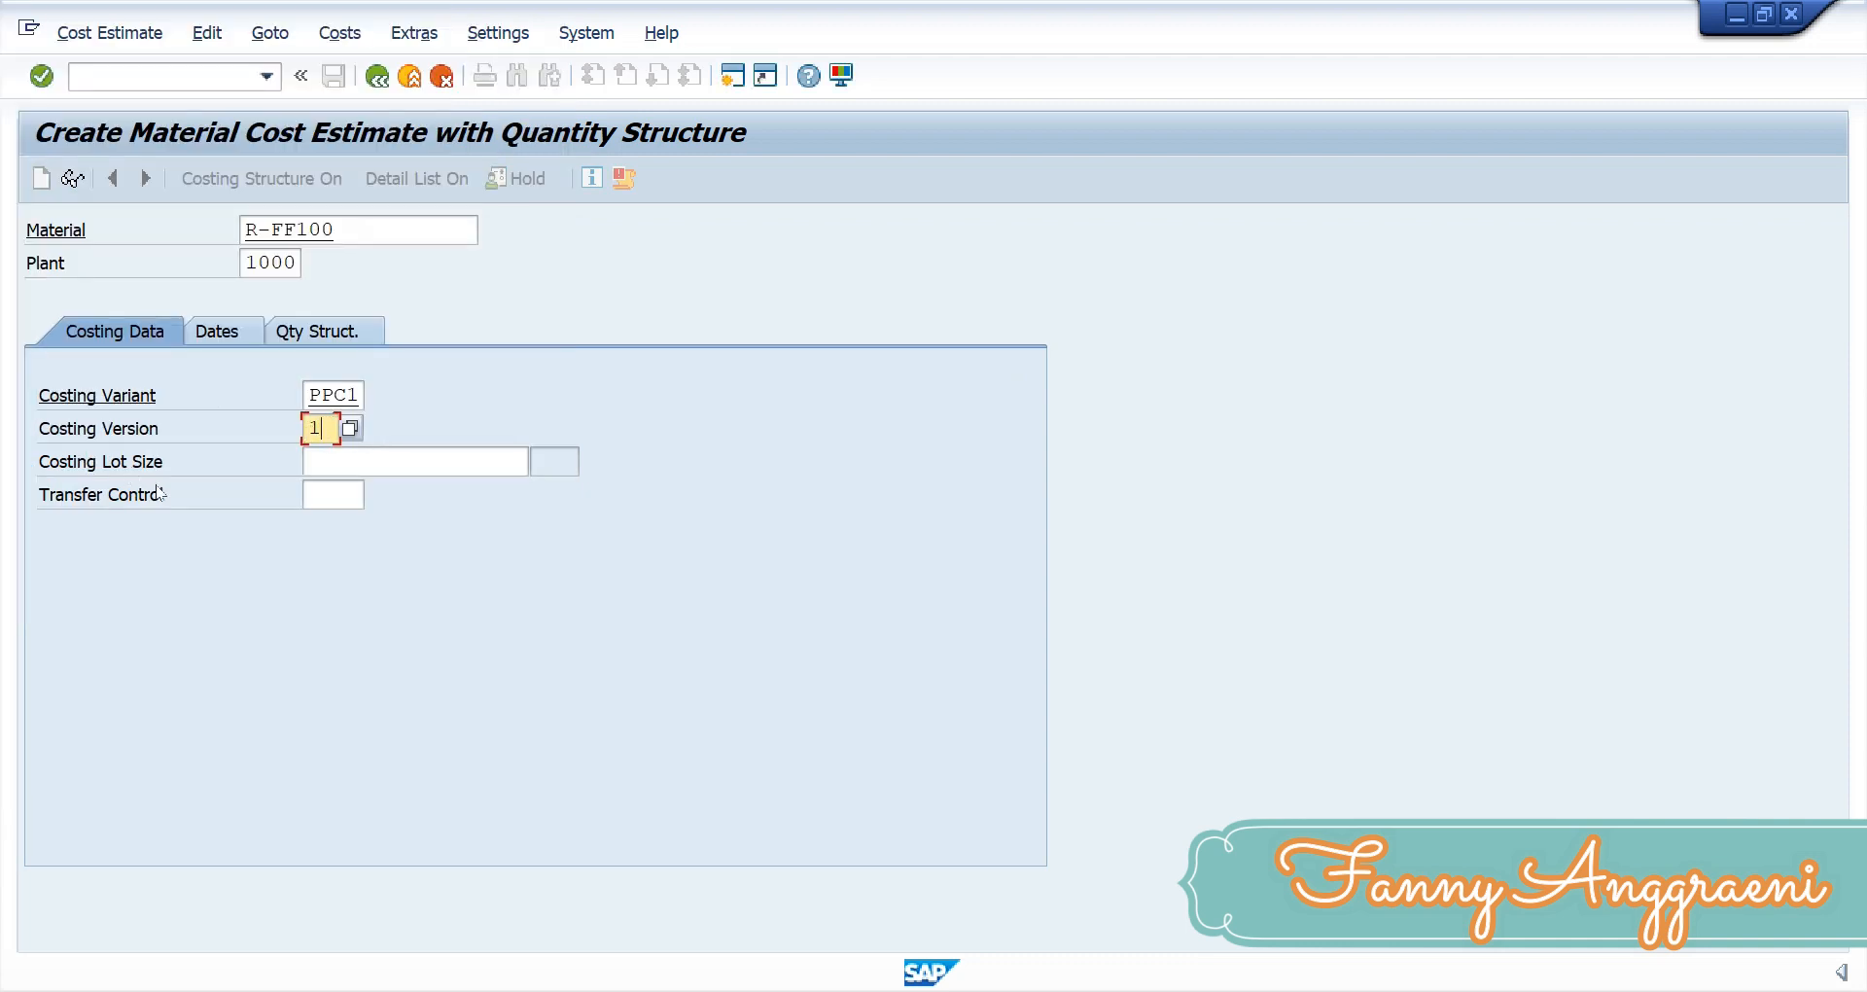
- Set the costing lot size to 500, accept the default costing dates and run the cost estimate
left_click(391, 460)
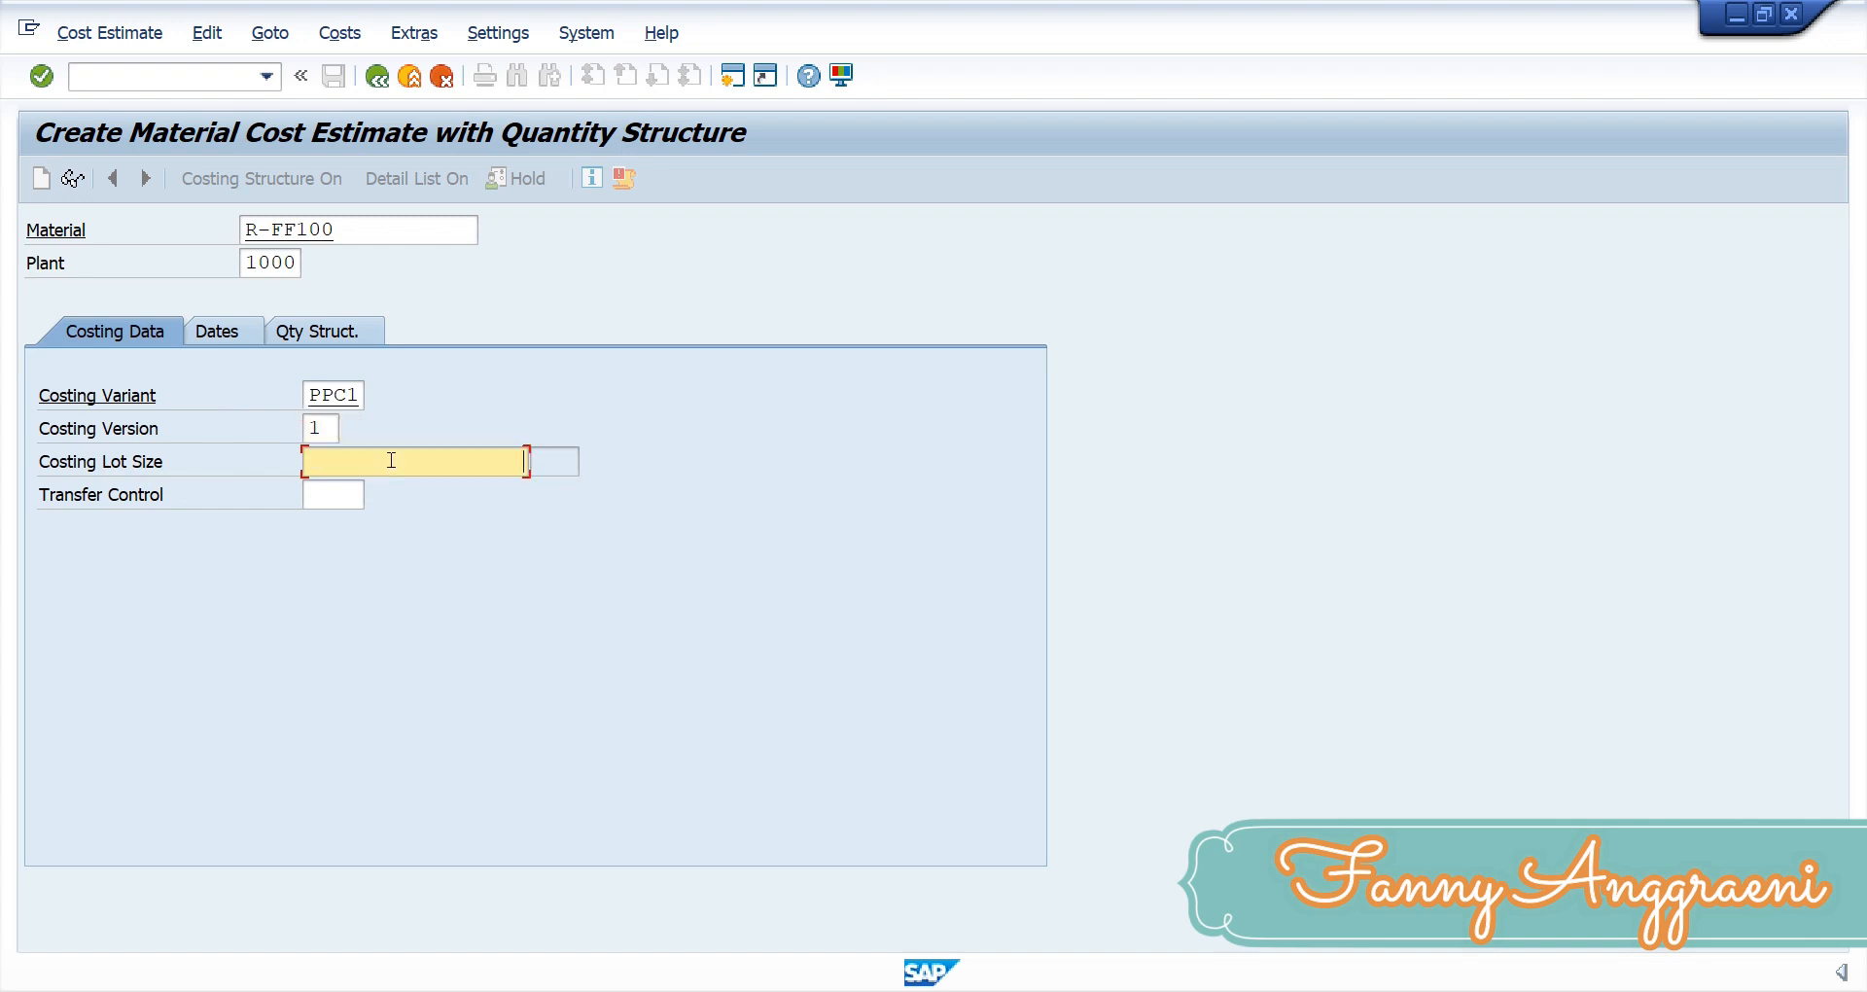
type("500")
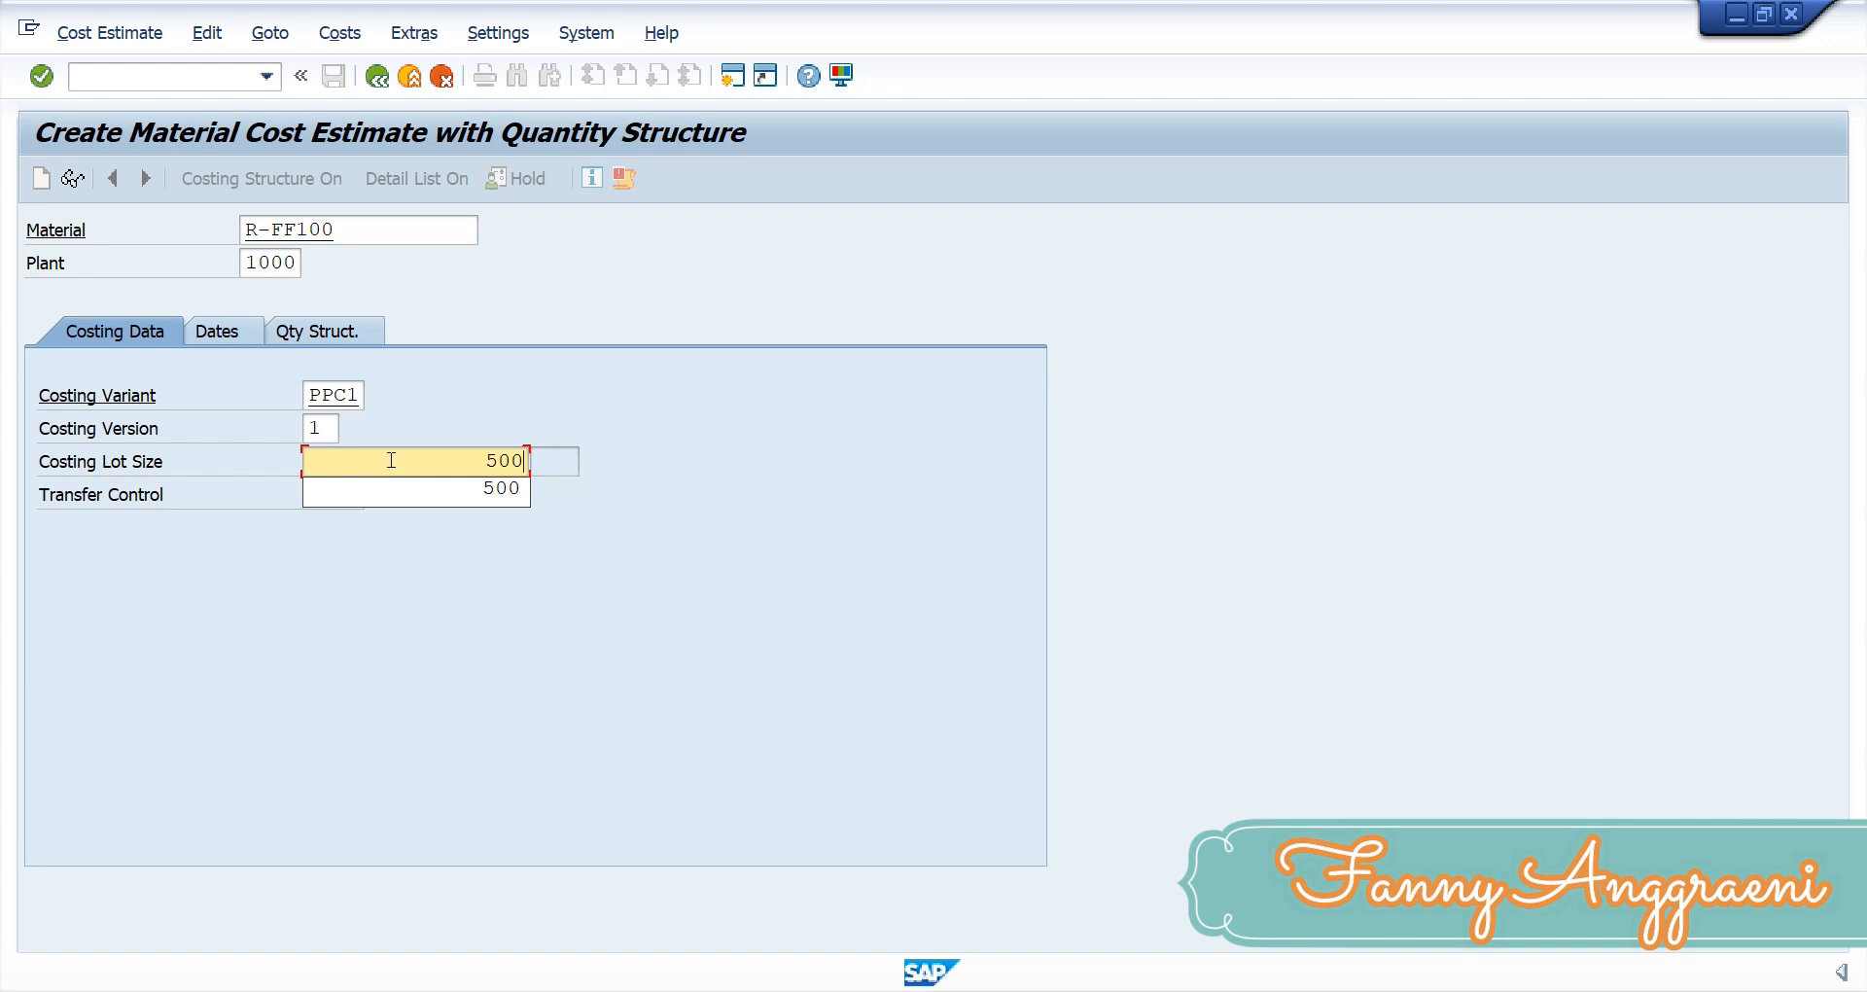
left_click(478, 554)
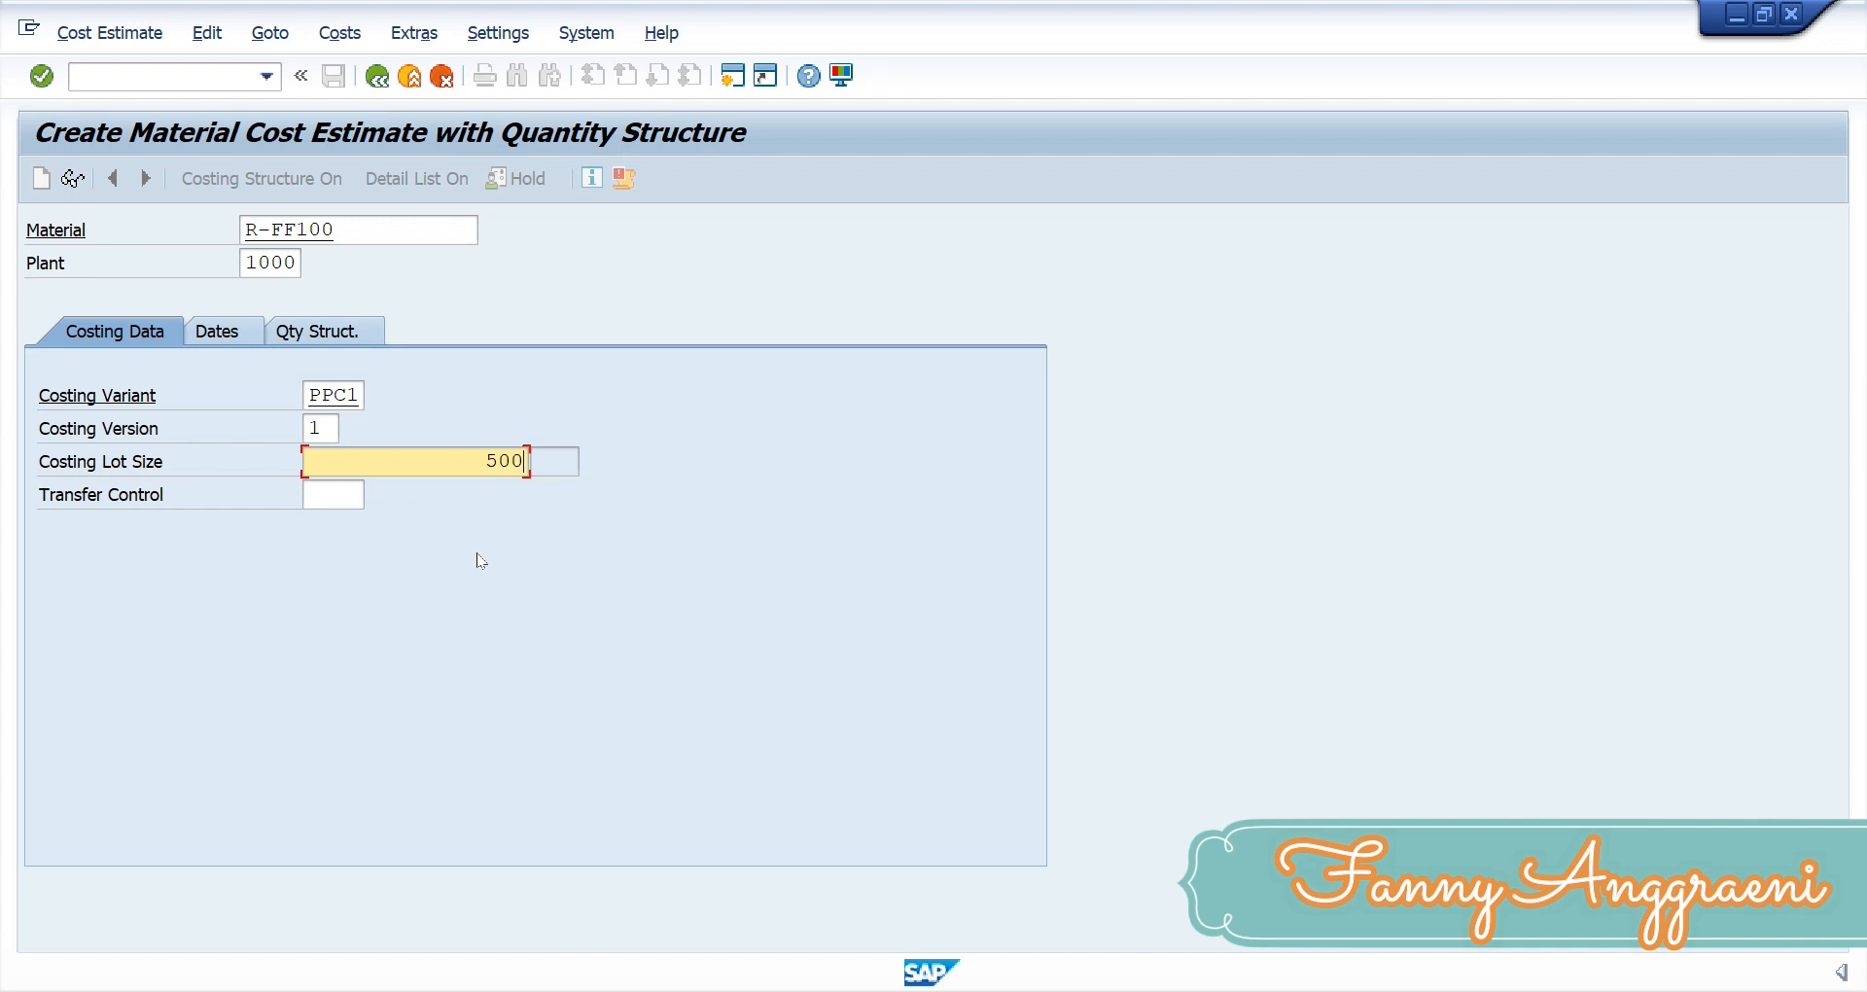
key("Return")
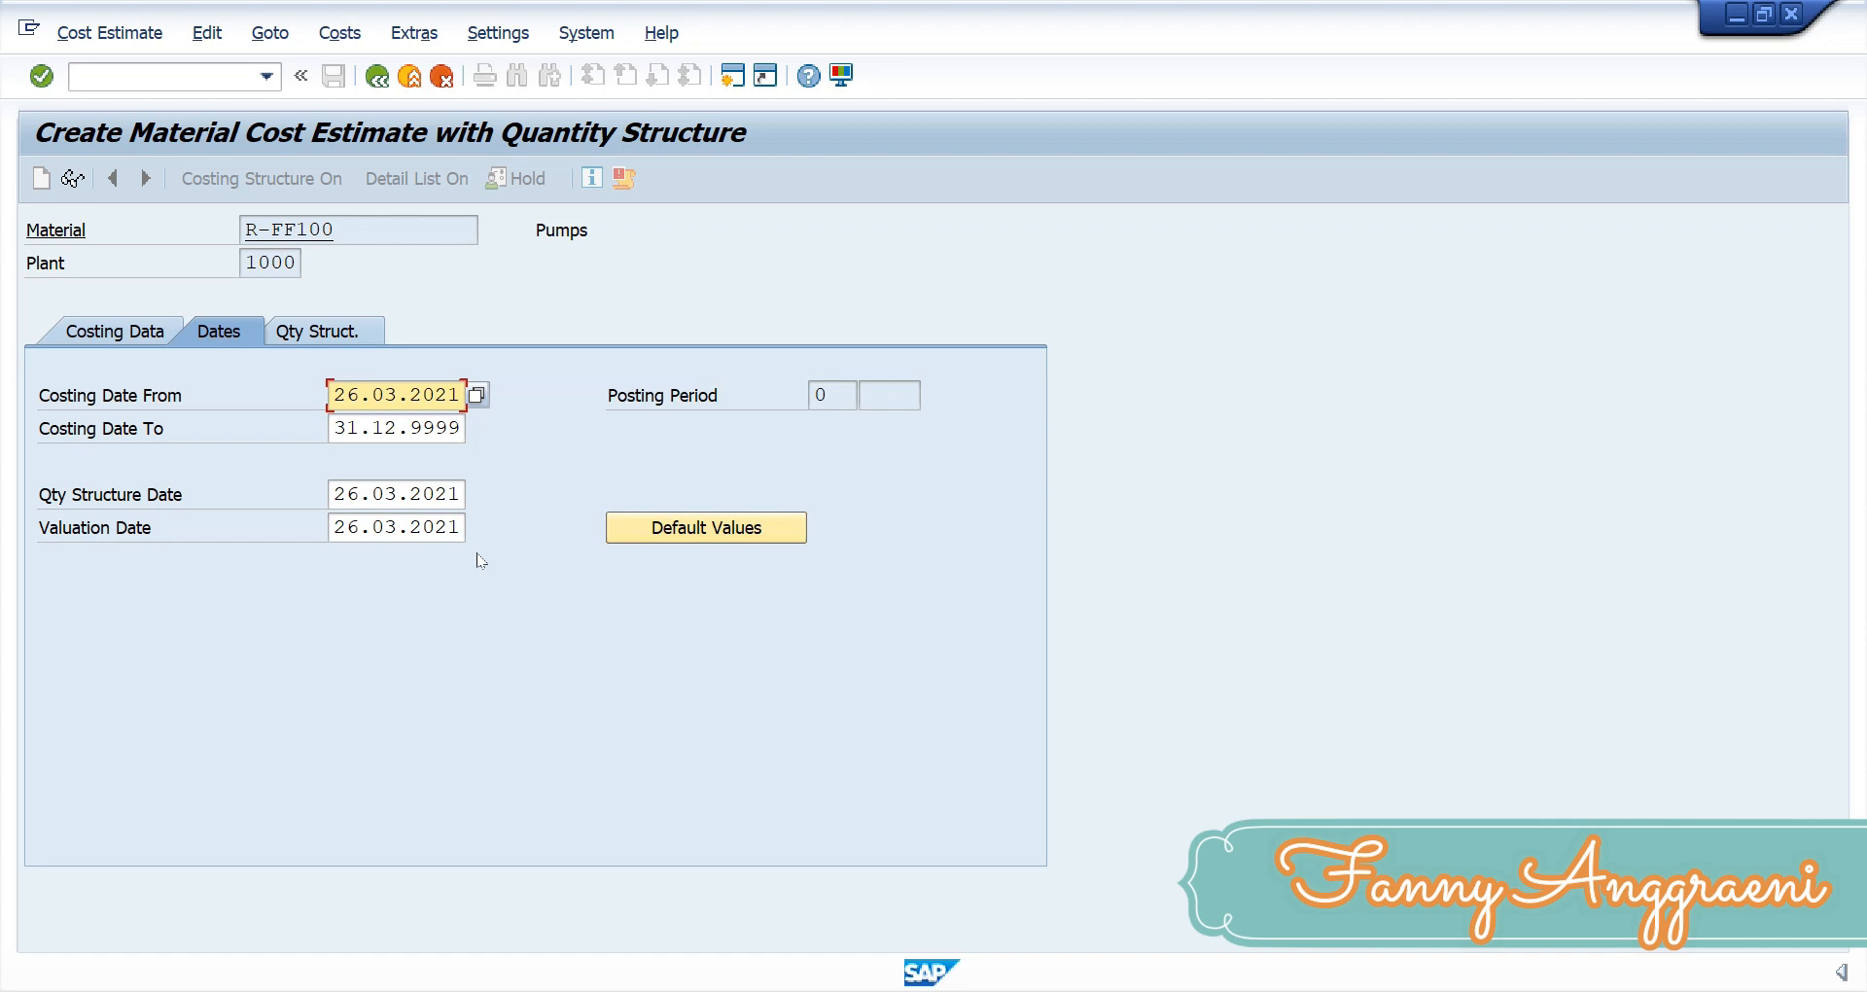
key("Return")
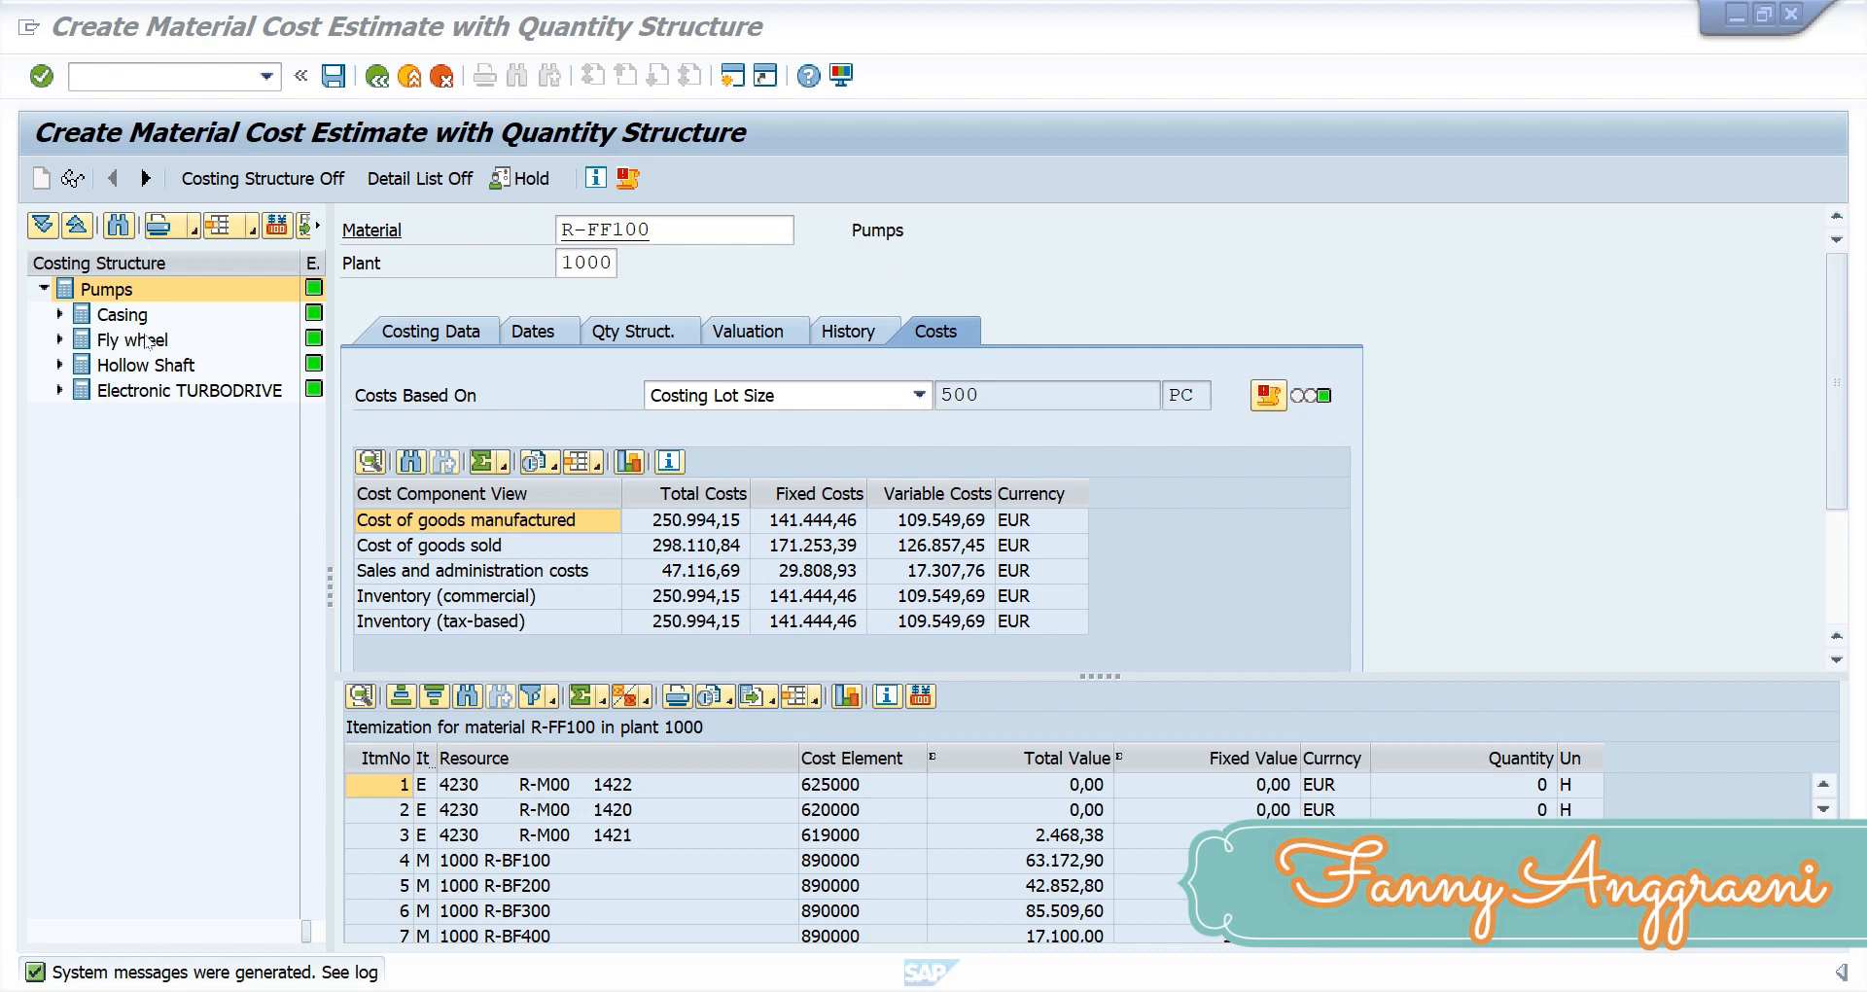
- Examine the Pumps costing structure, the components under Casing, and the cost of goods sold line
left_click(43, 288)
left_click(43, 289)
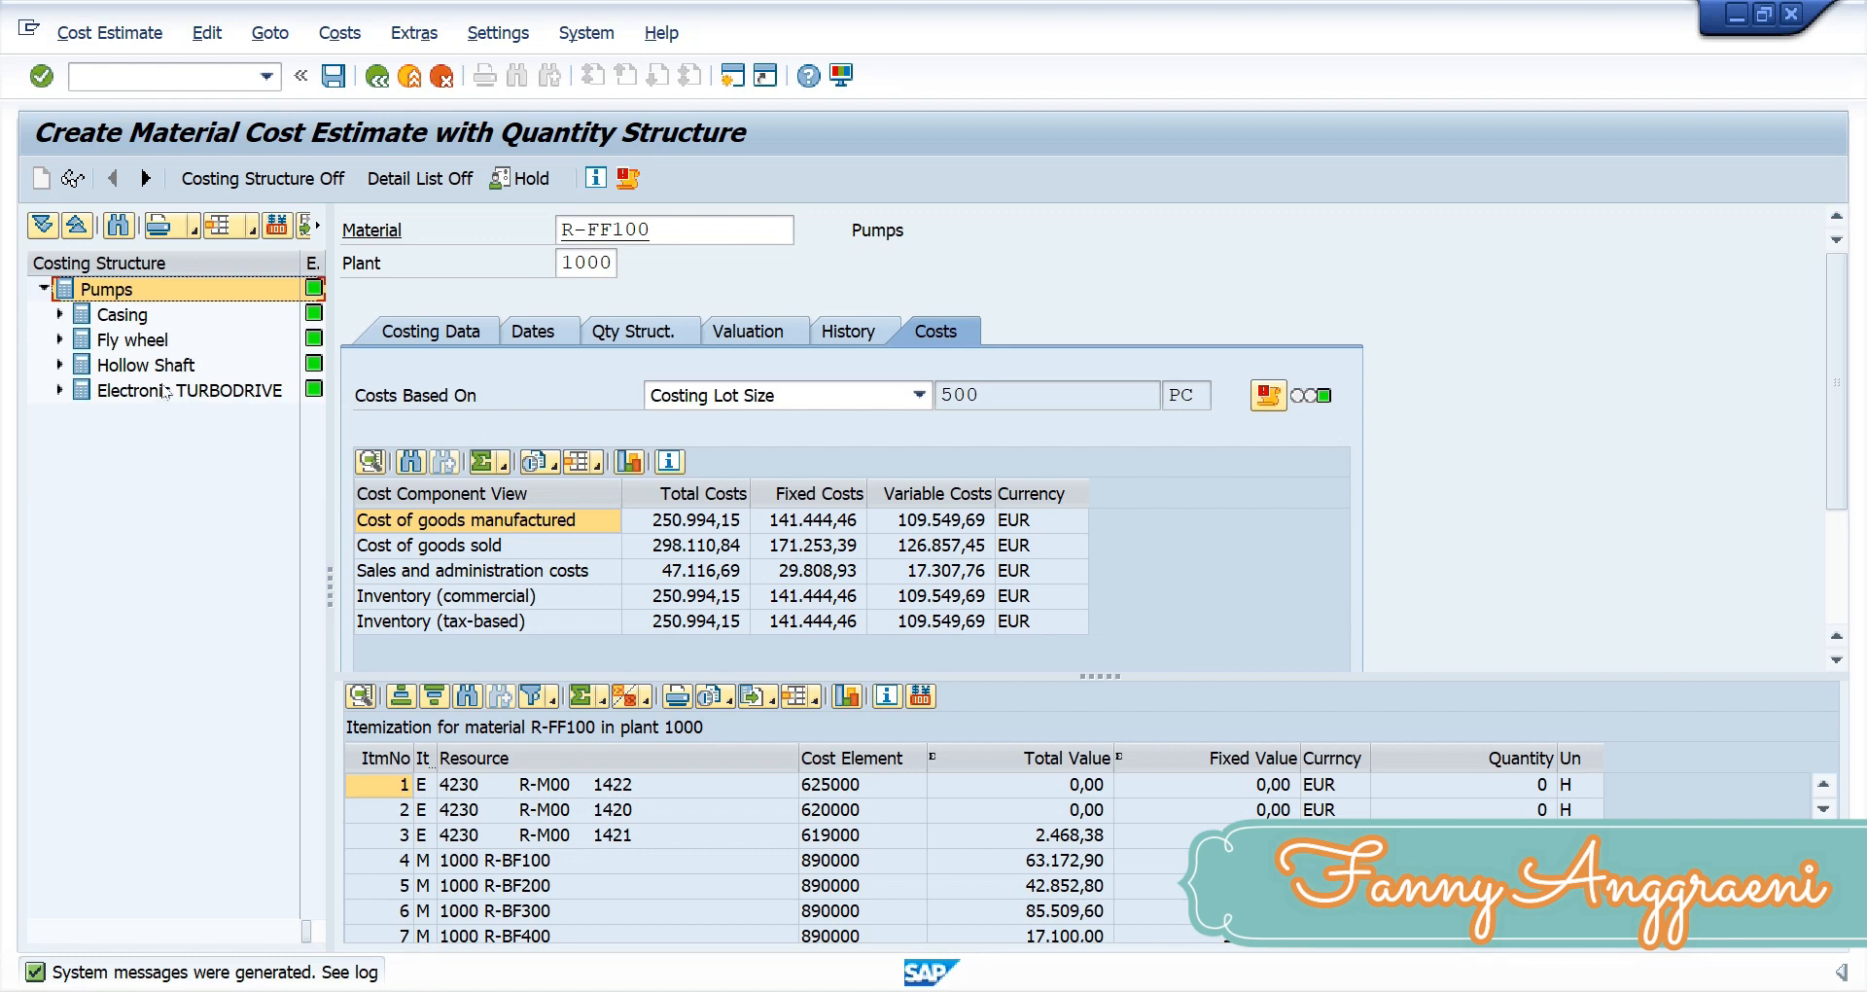
left_click(59, 315)
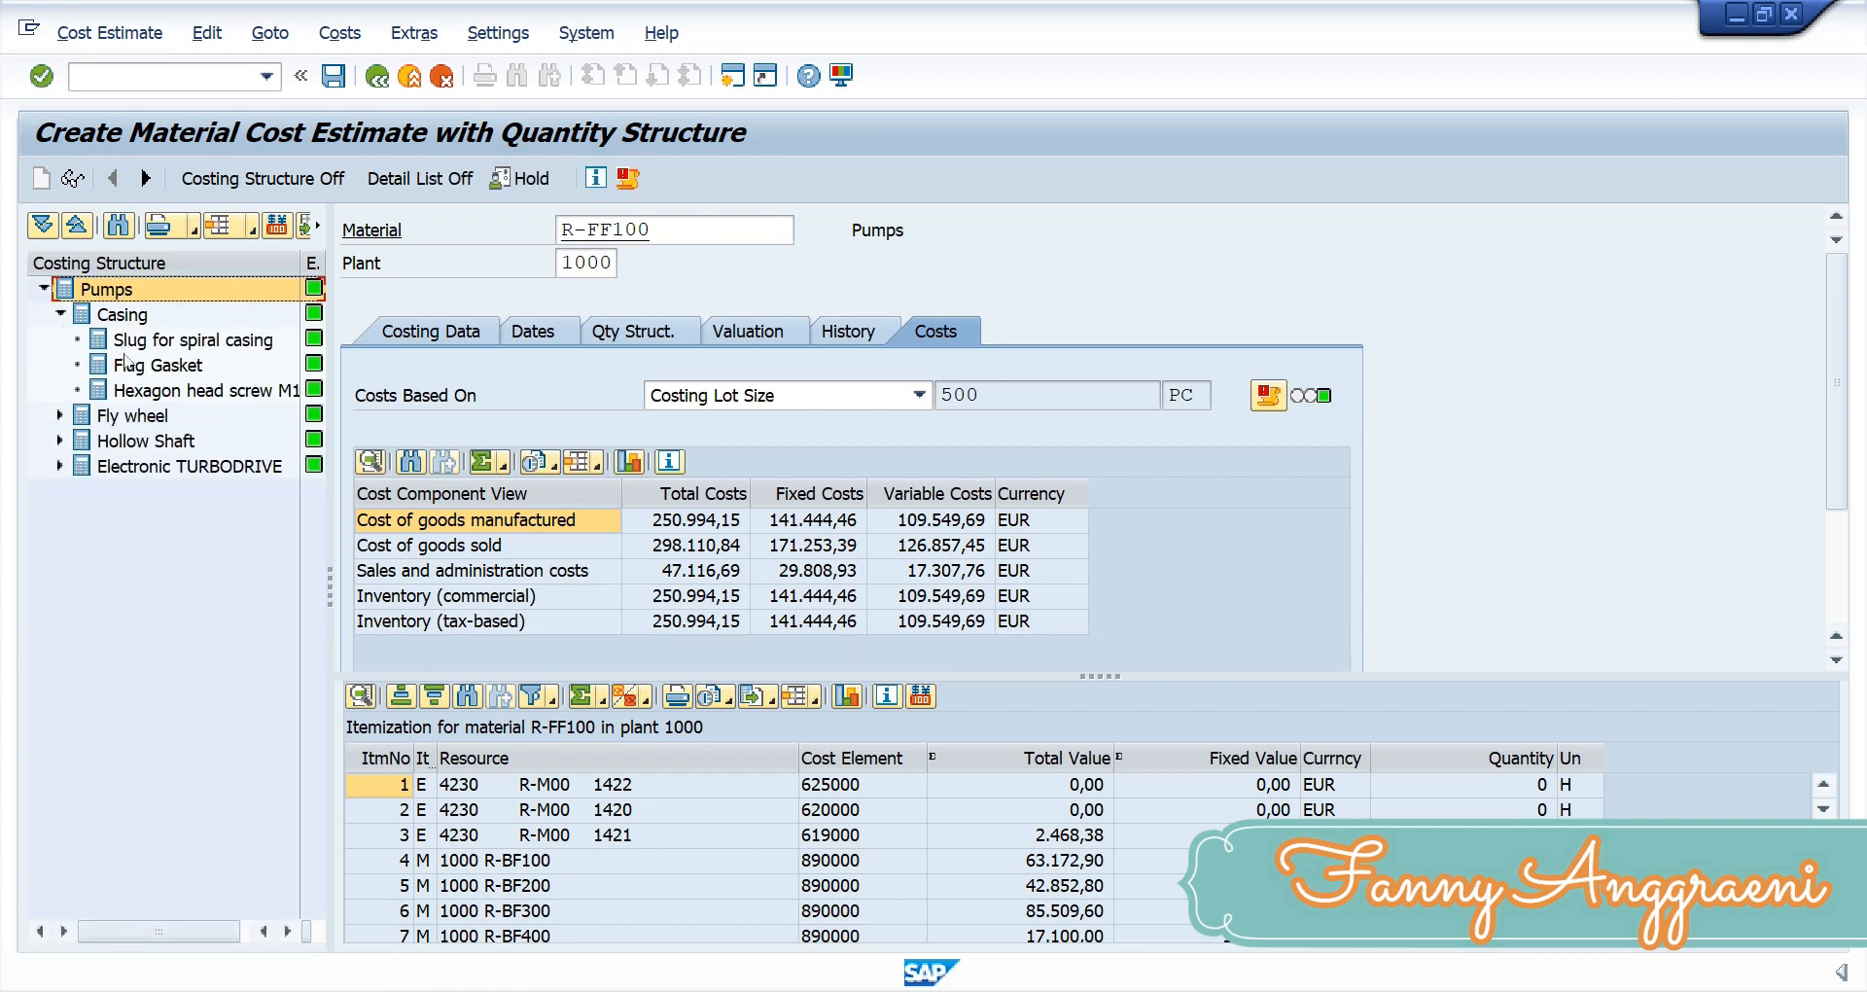
left_click(59, 315)
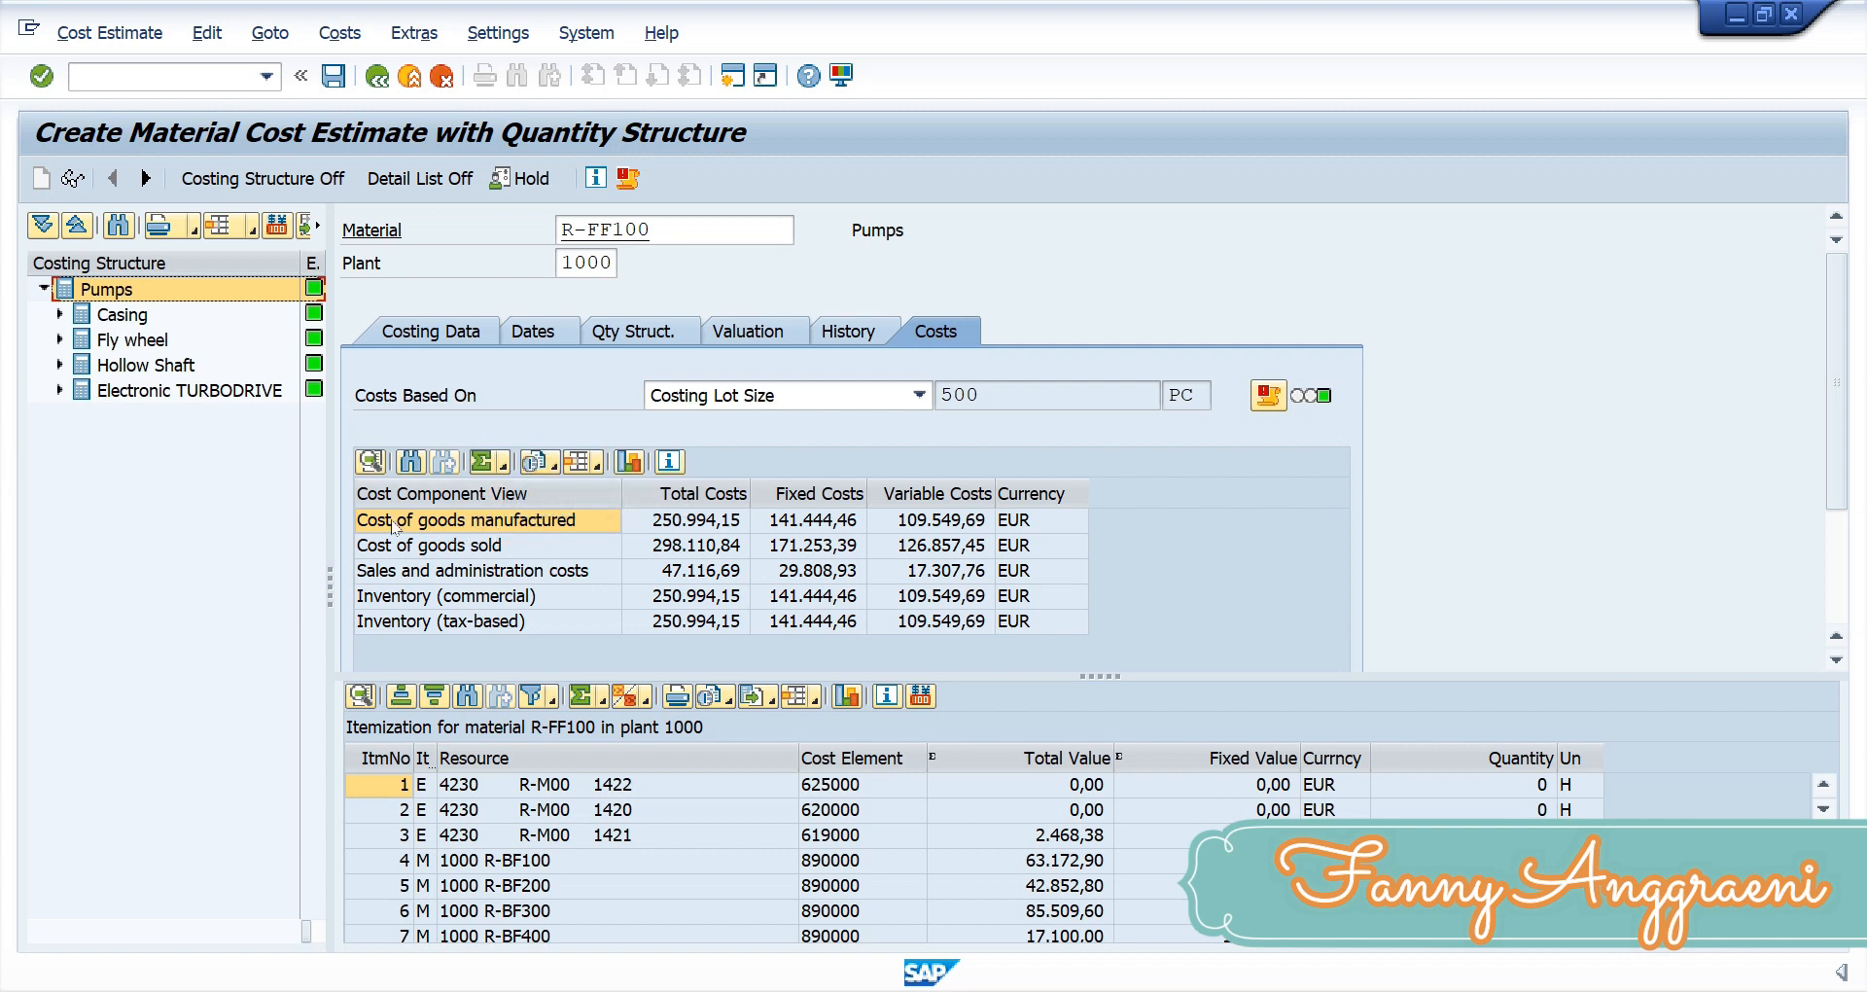
left_click(697, 539)
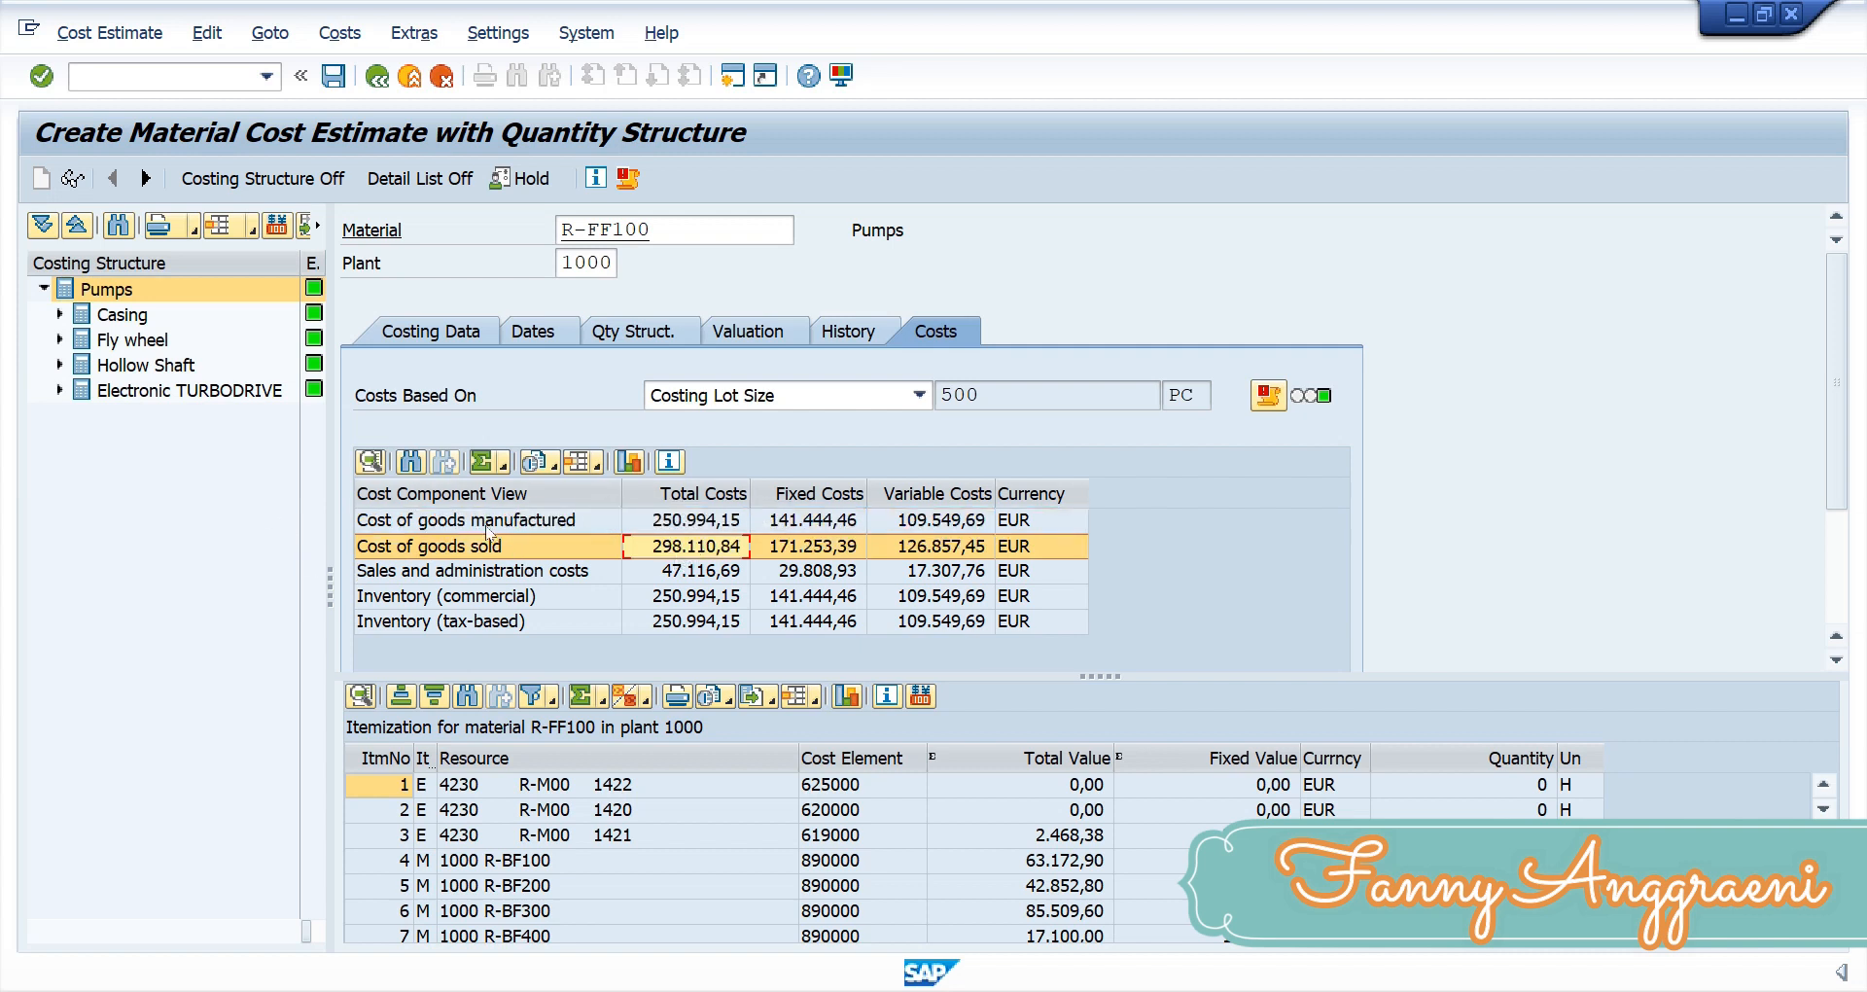
- Display the costs of Casing, Fly wheel and Hollow Shaft in turn, and return to the cost of goods manufactured for Pumps
left_click(123, 292)
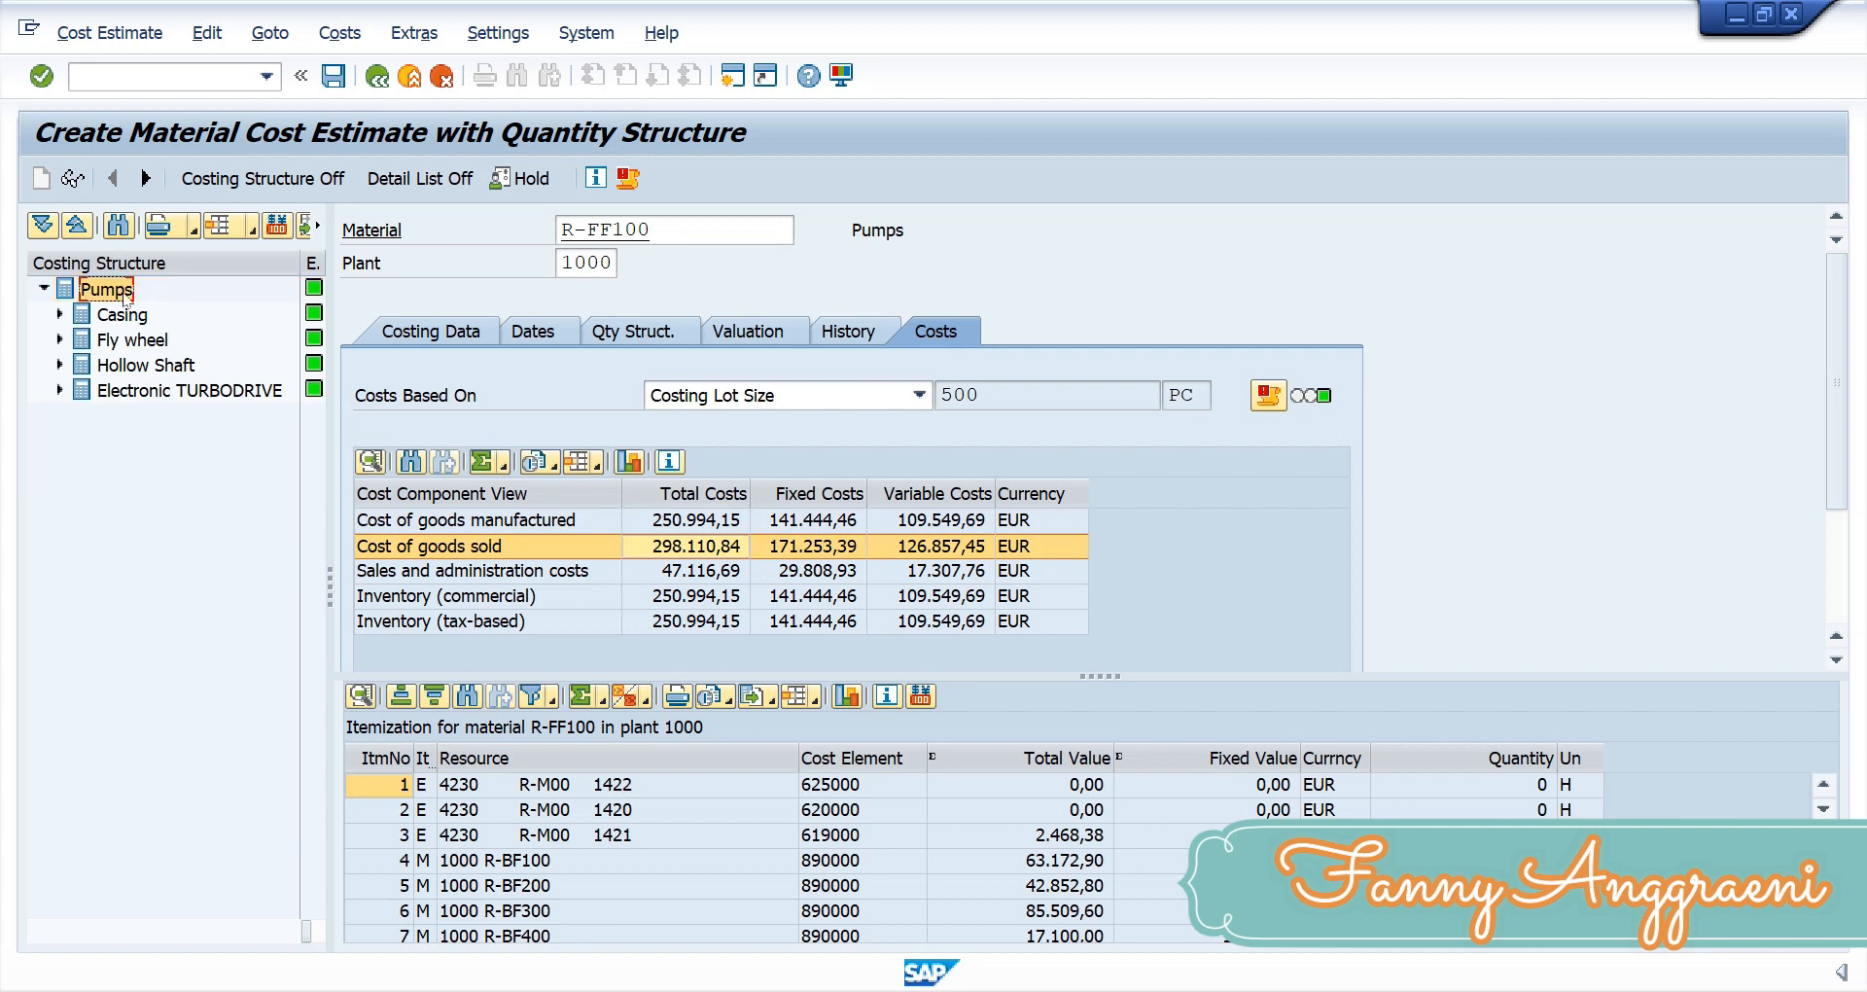
left_click(139, 317)
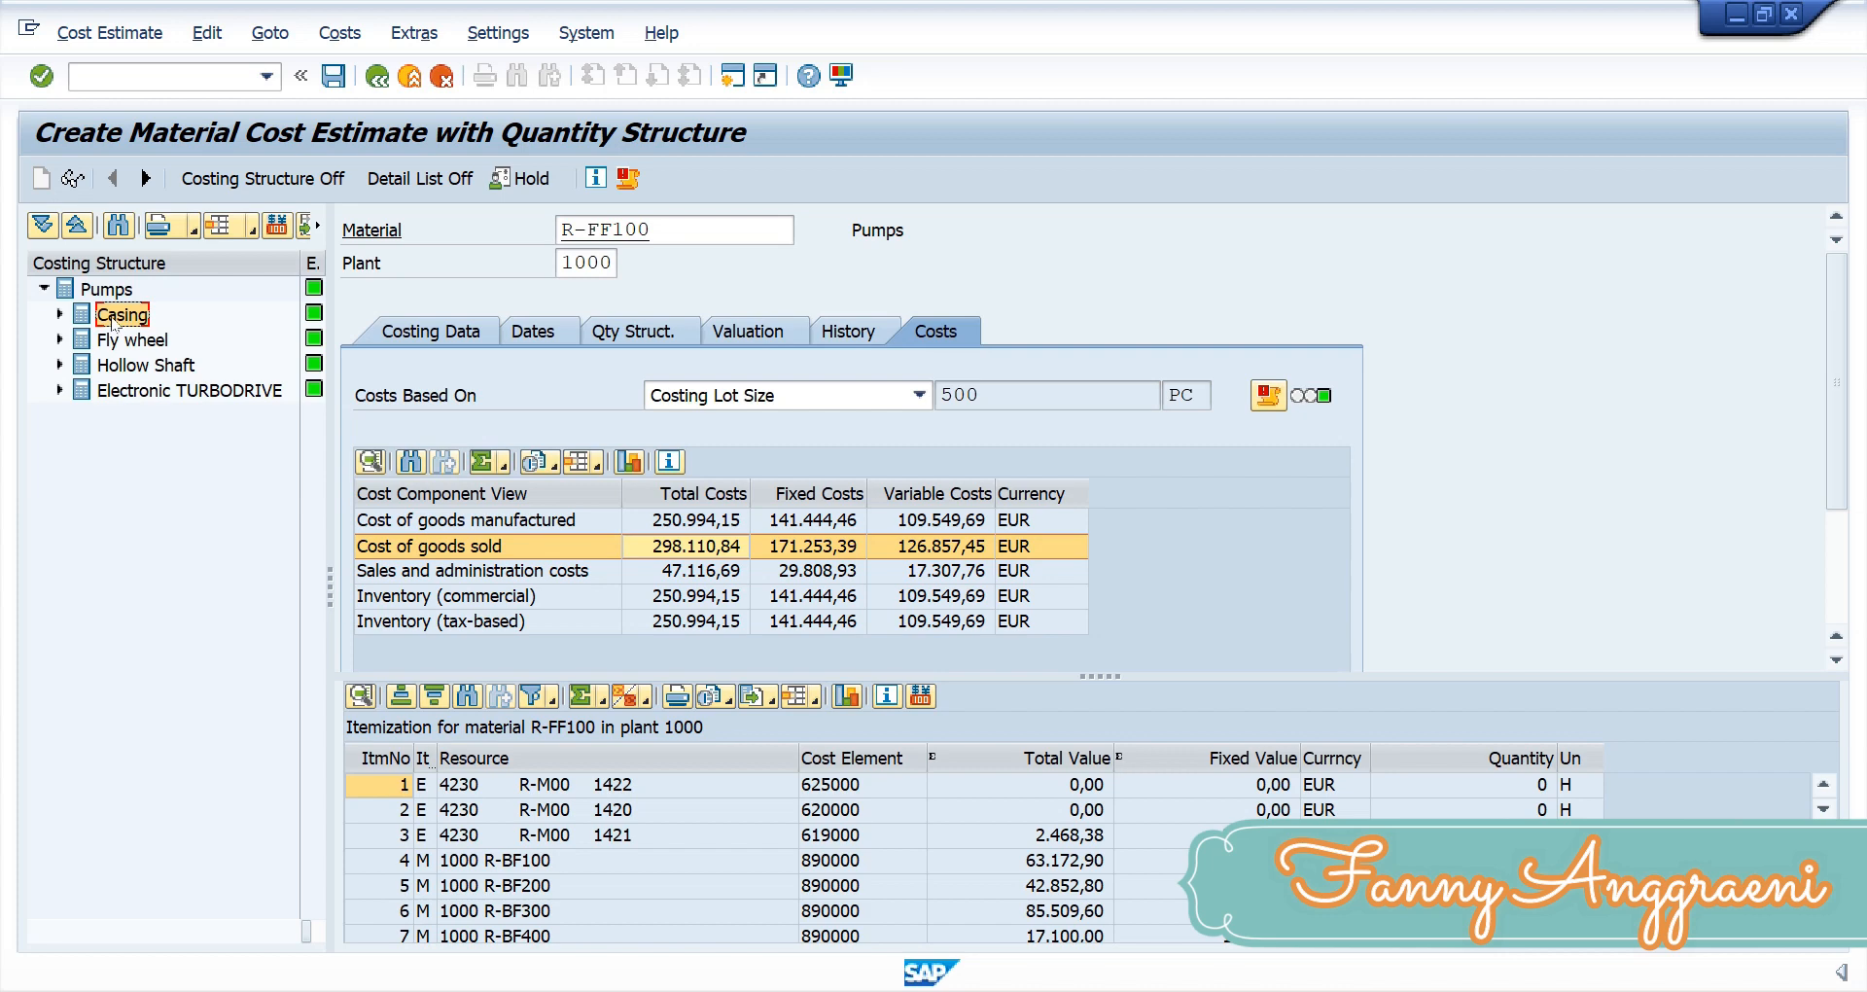
double_click(117, 316)
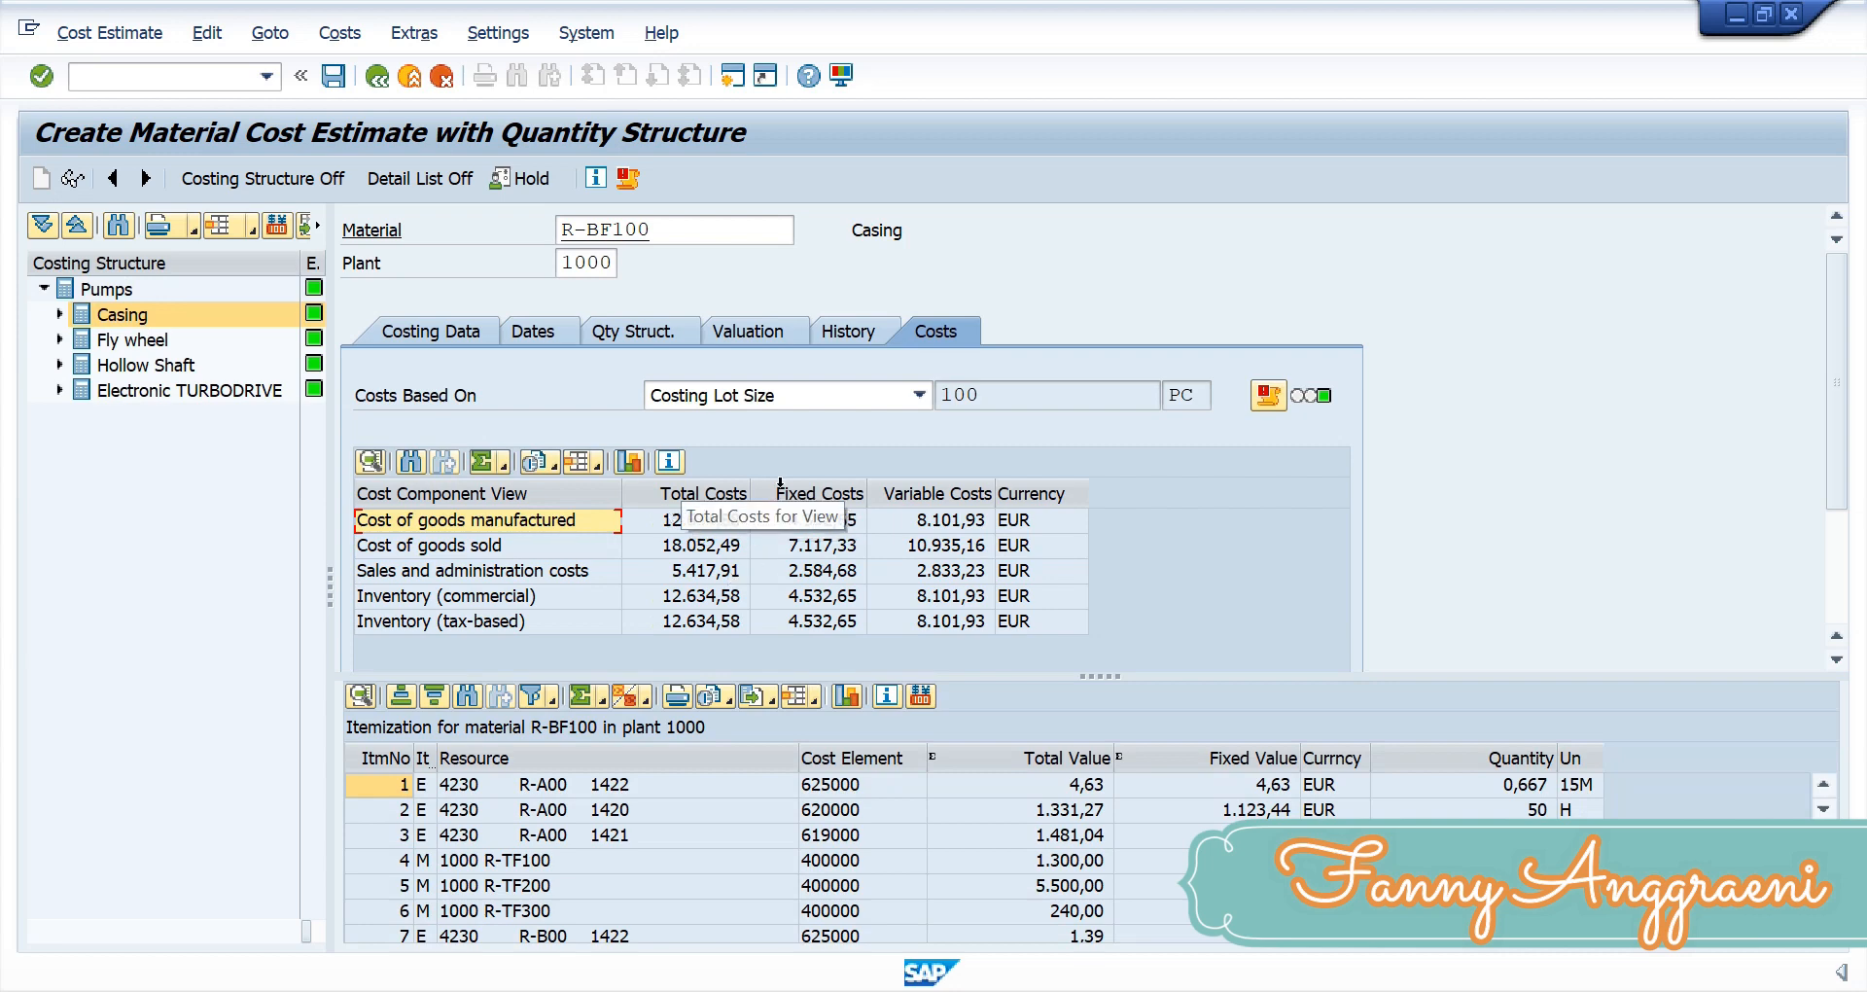
double_click(151, 340)
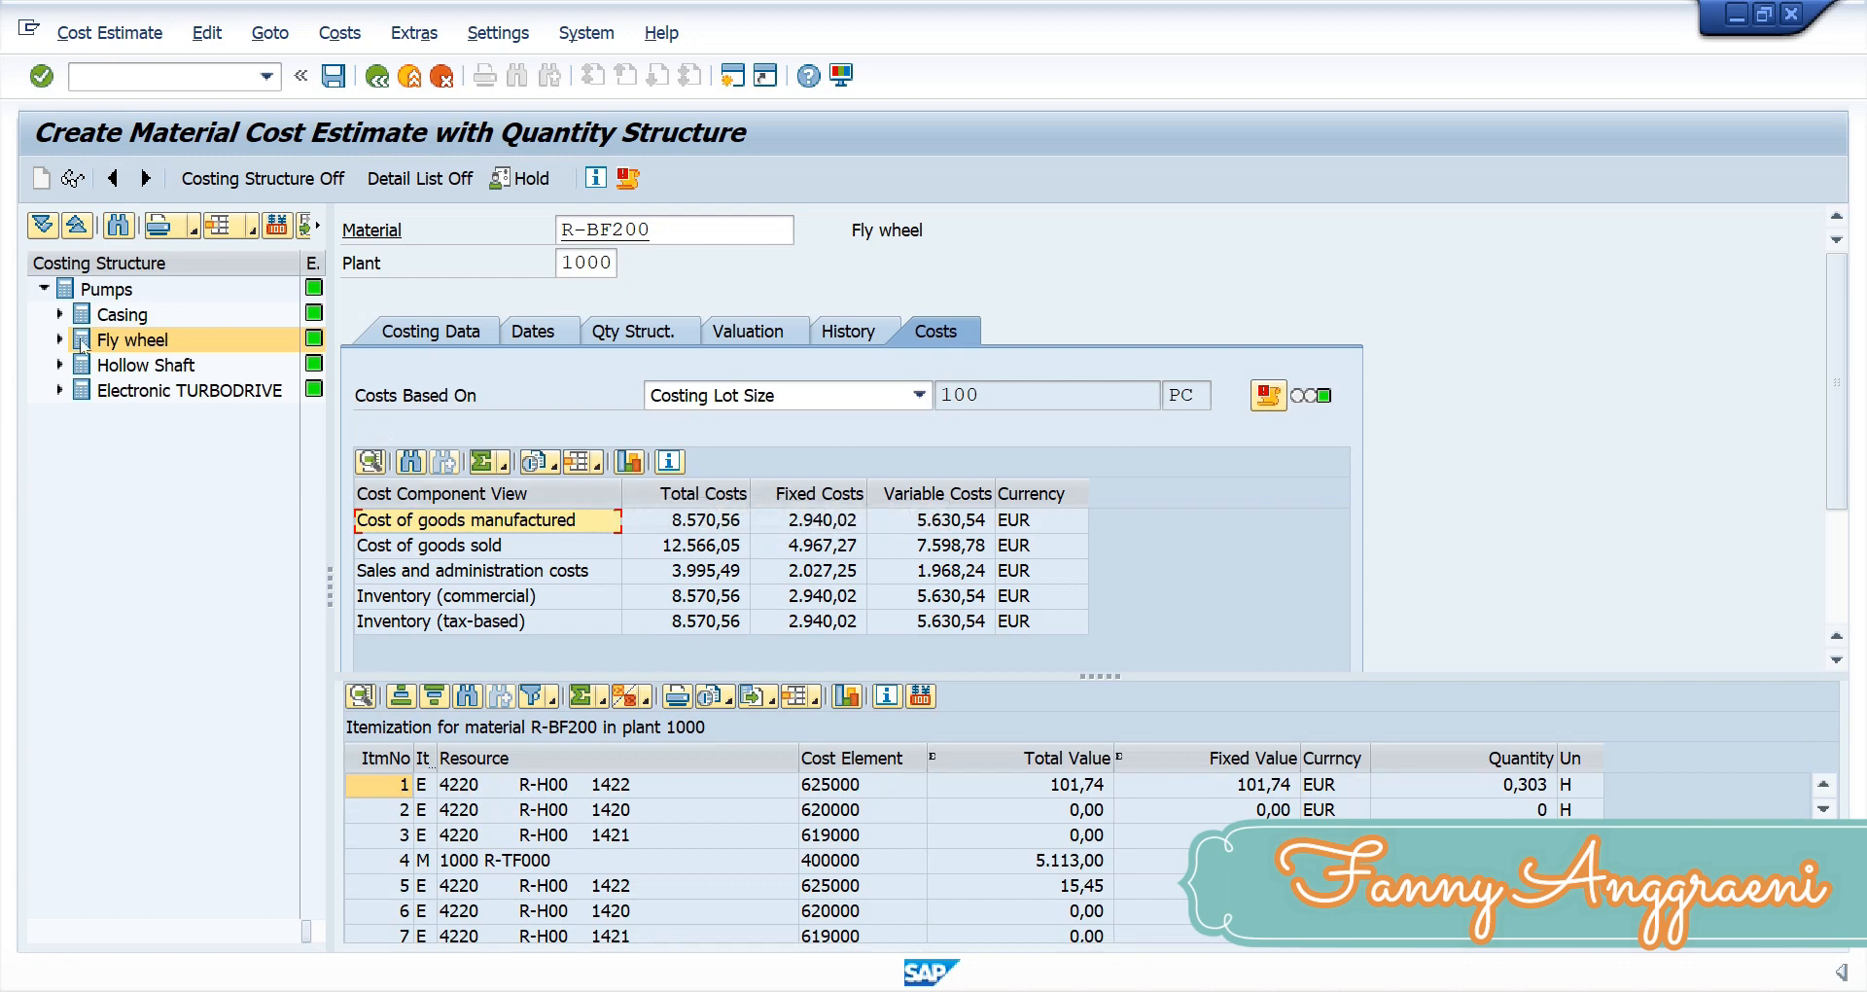
double_click(128, 365)
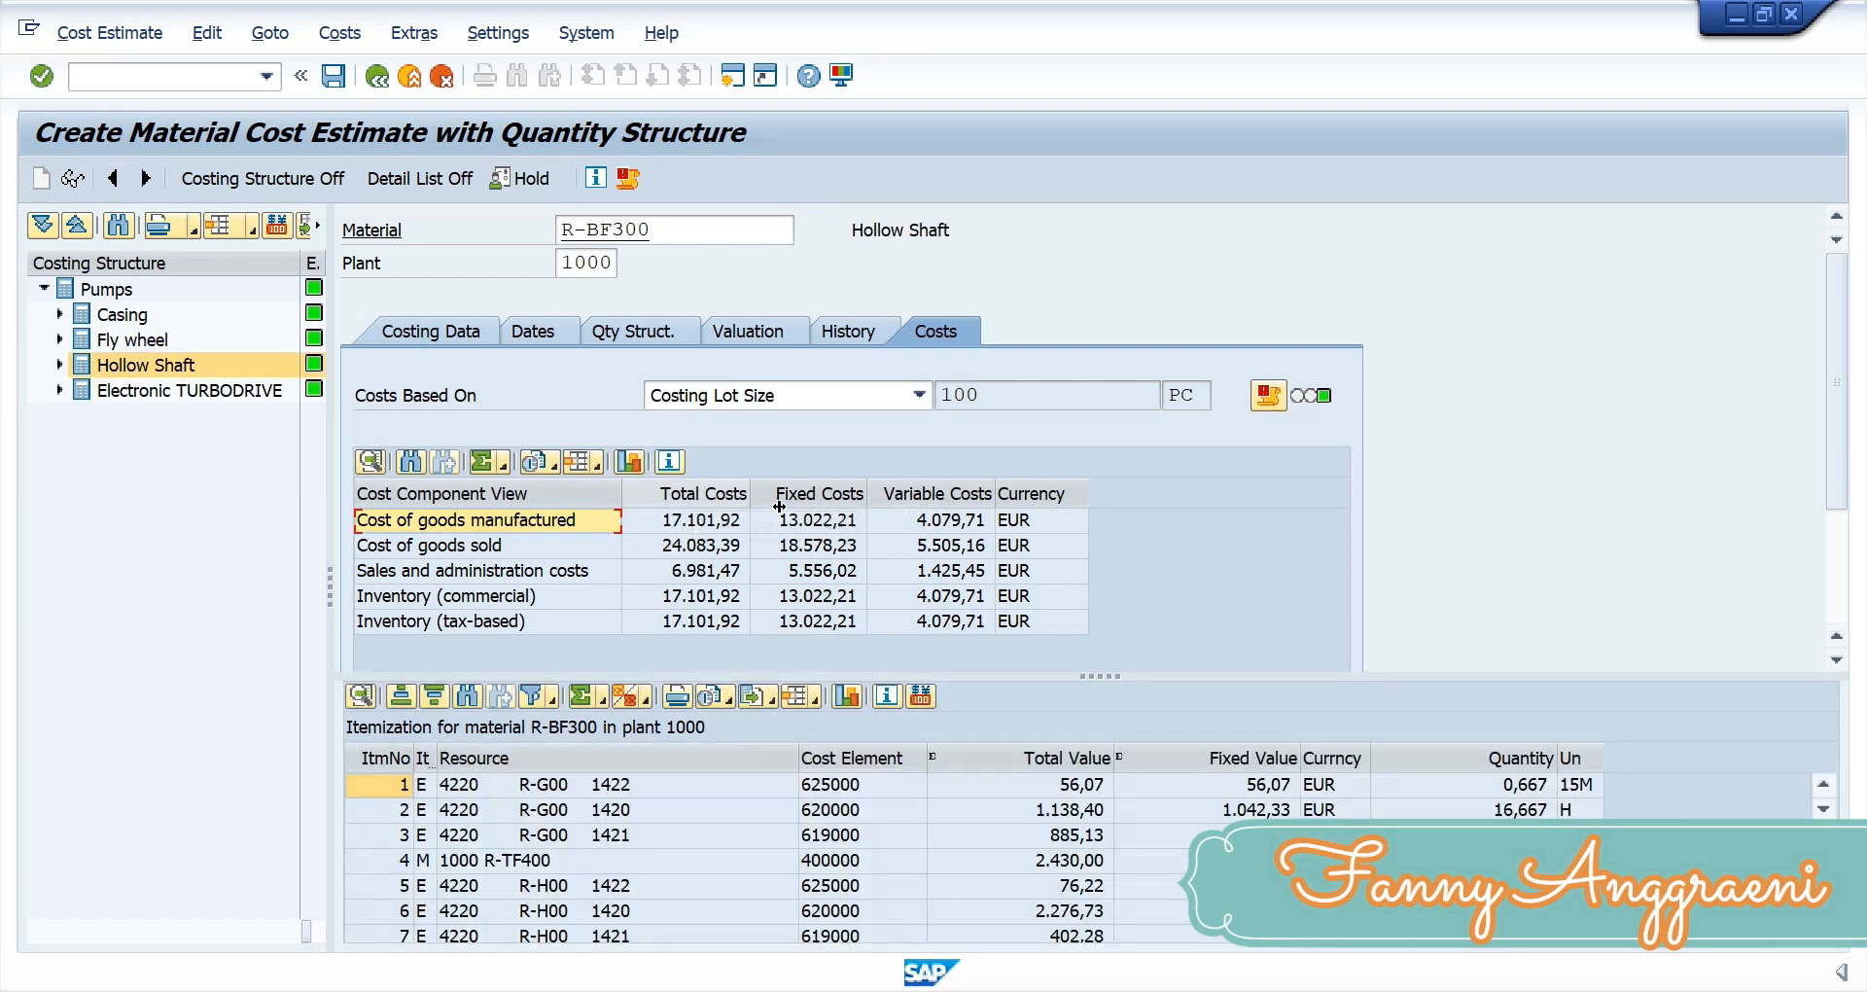
double_click(115, 289)
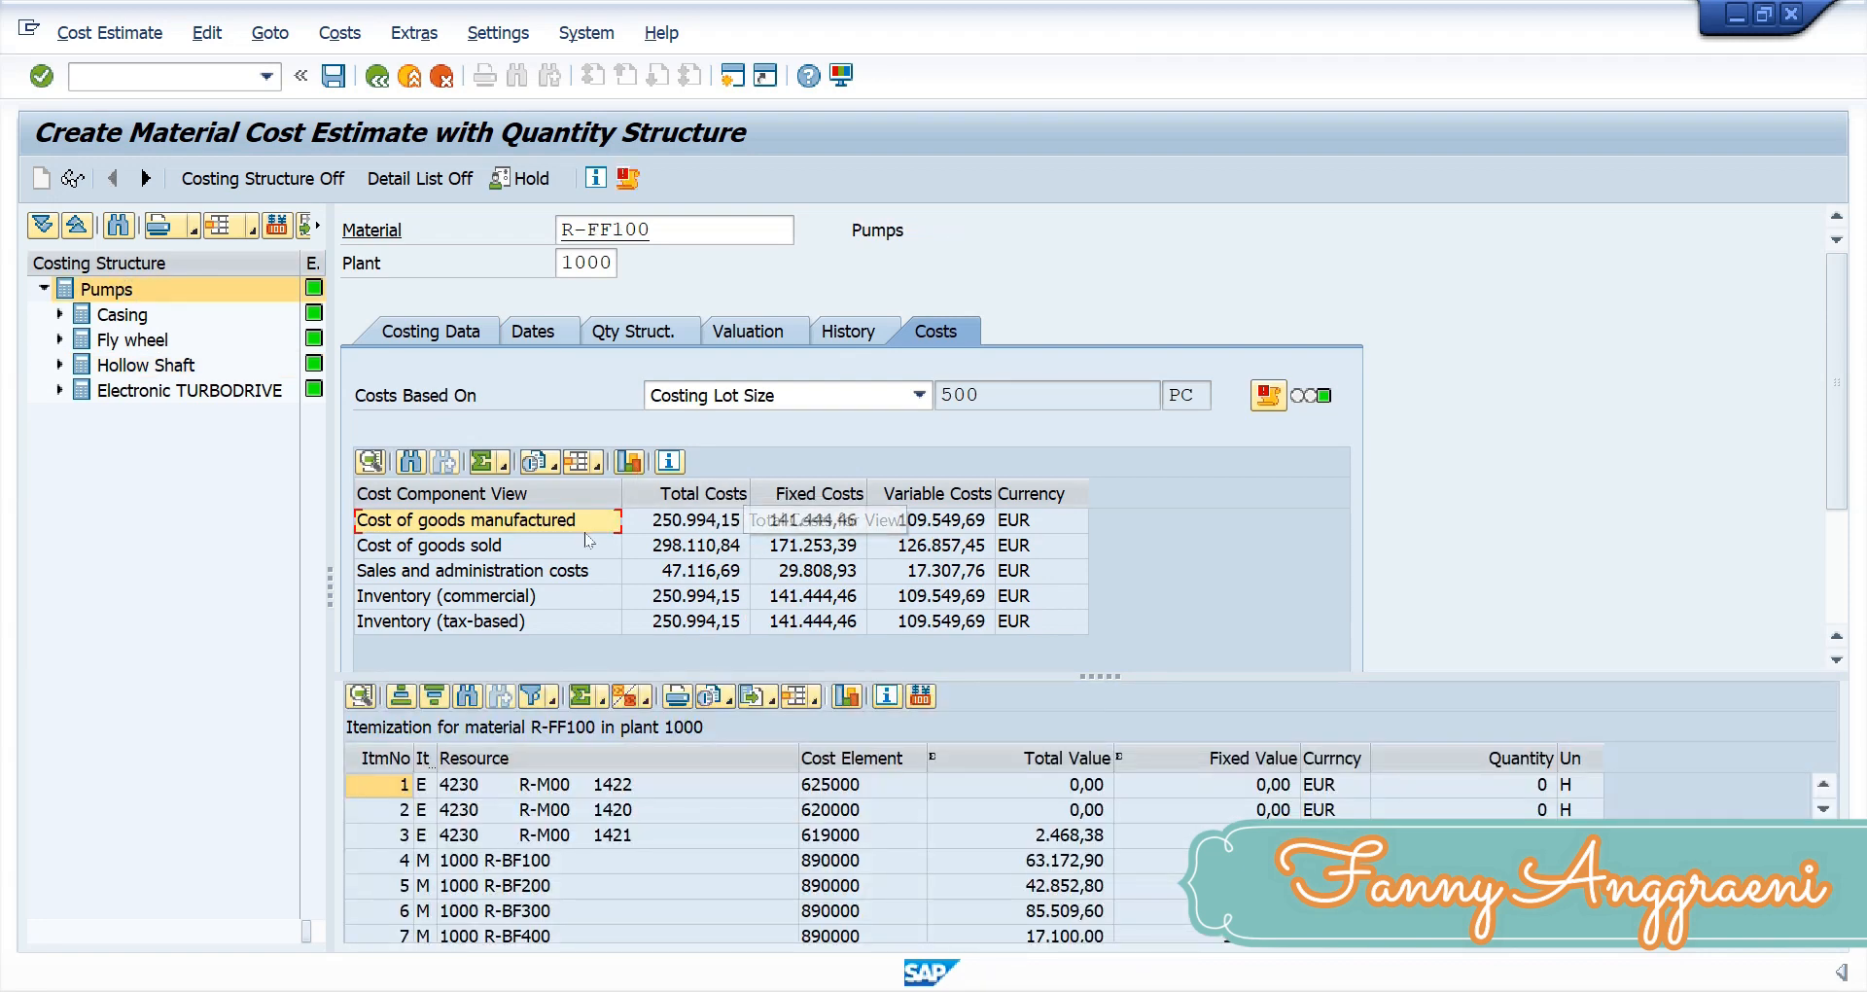
left_click(649, 522)
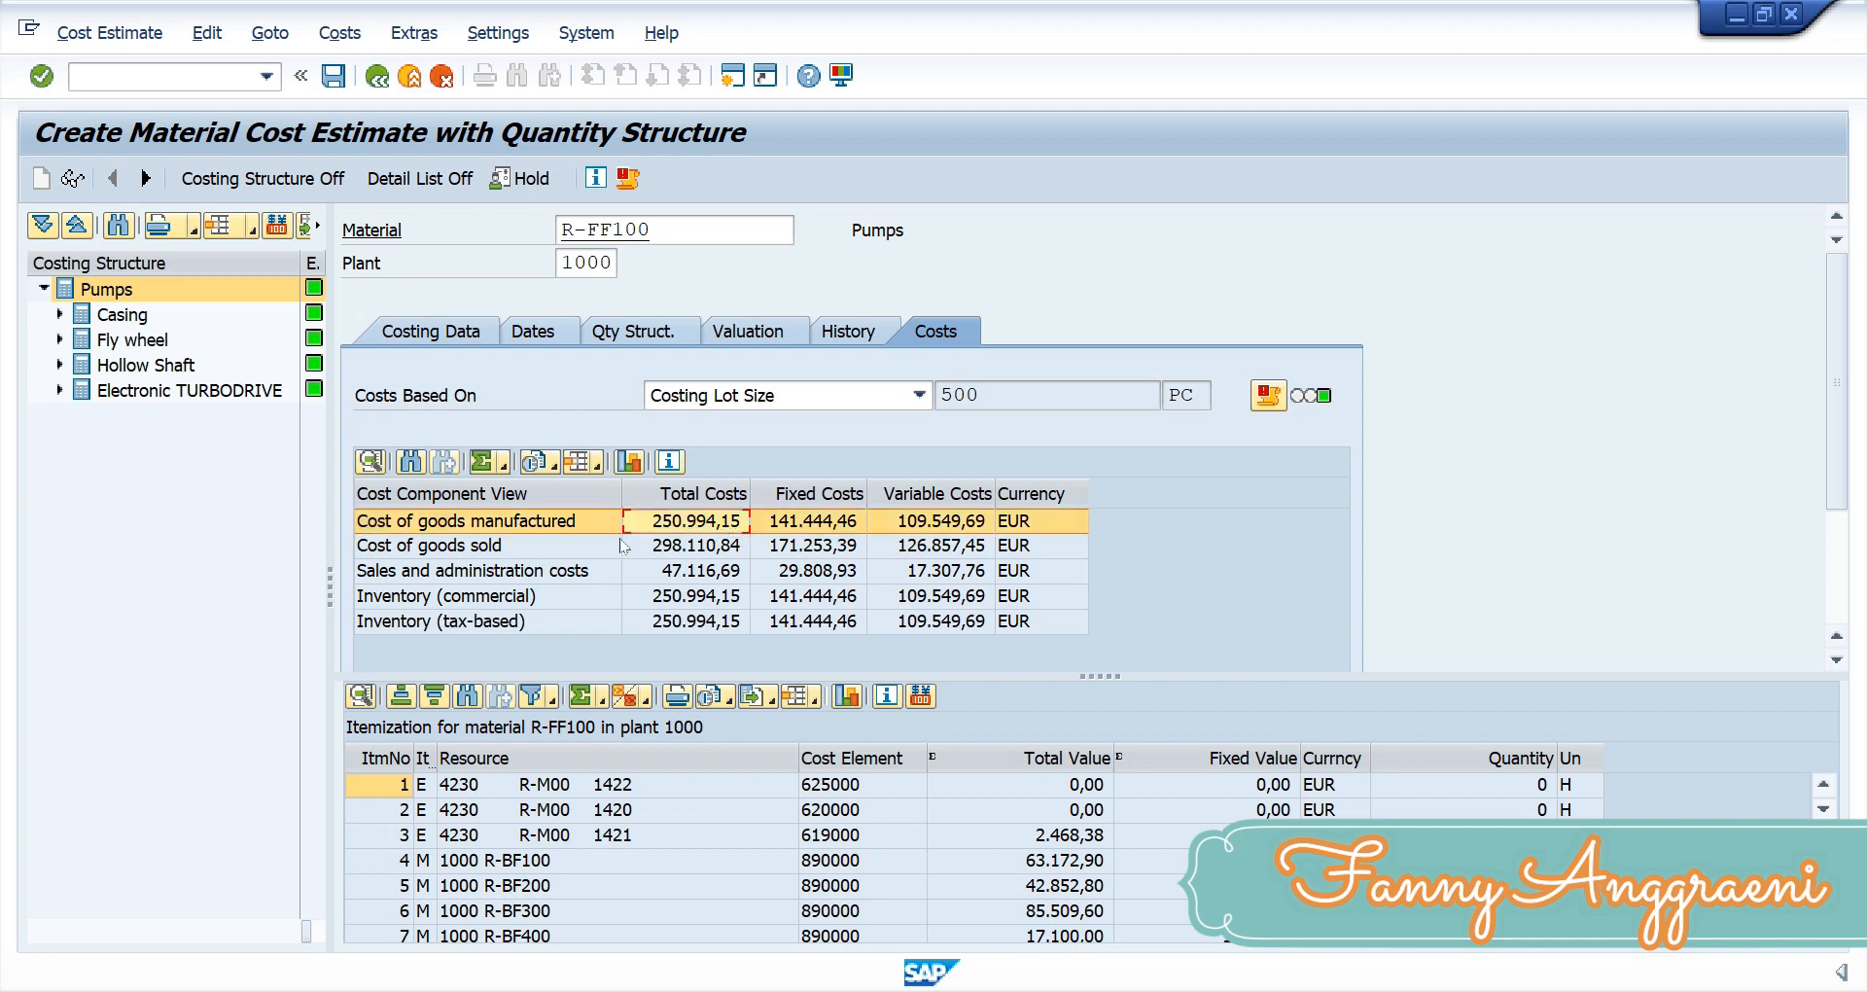
- Display the cost component breakdown for the cost of goods manufactured and examine it from Raw Materials to the total line
double_click(742, 530)
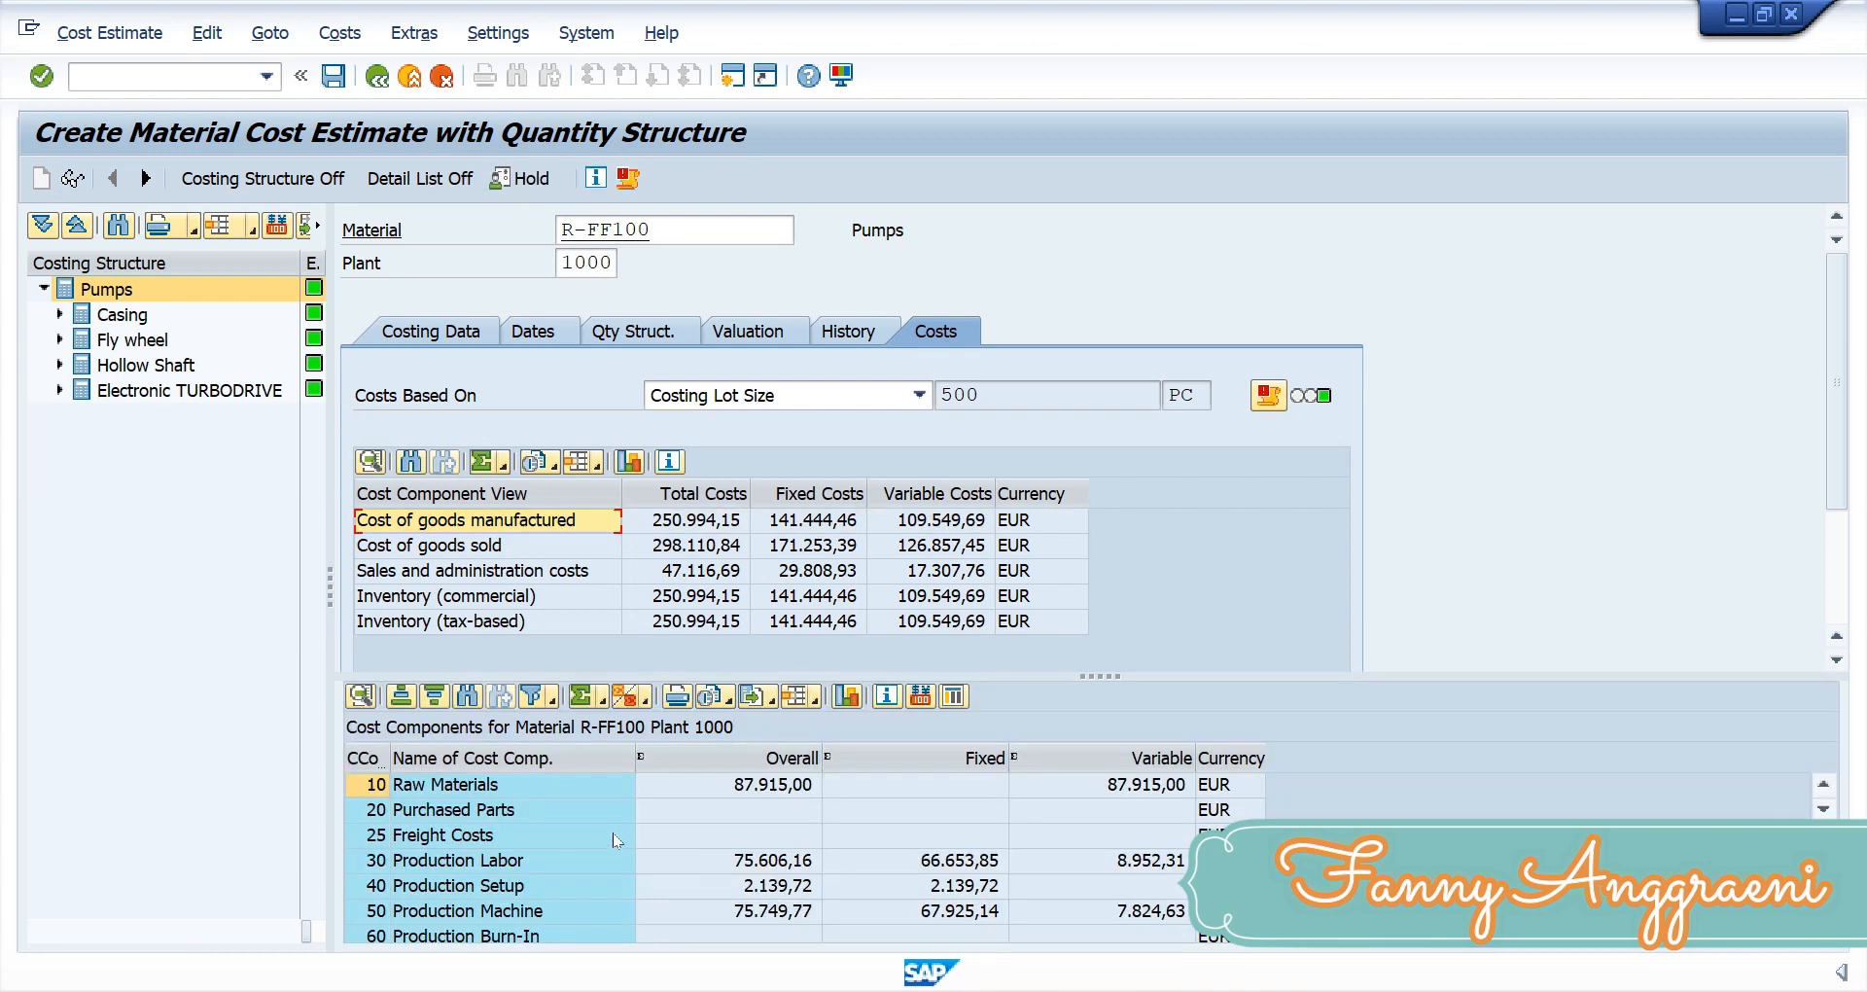
scroll(715, 803, "down", 4)
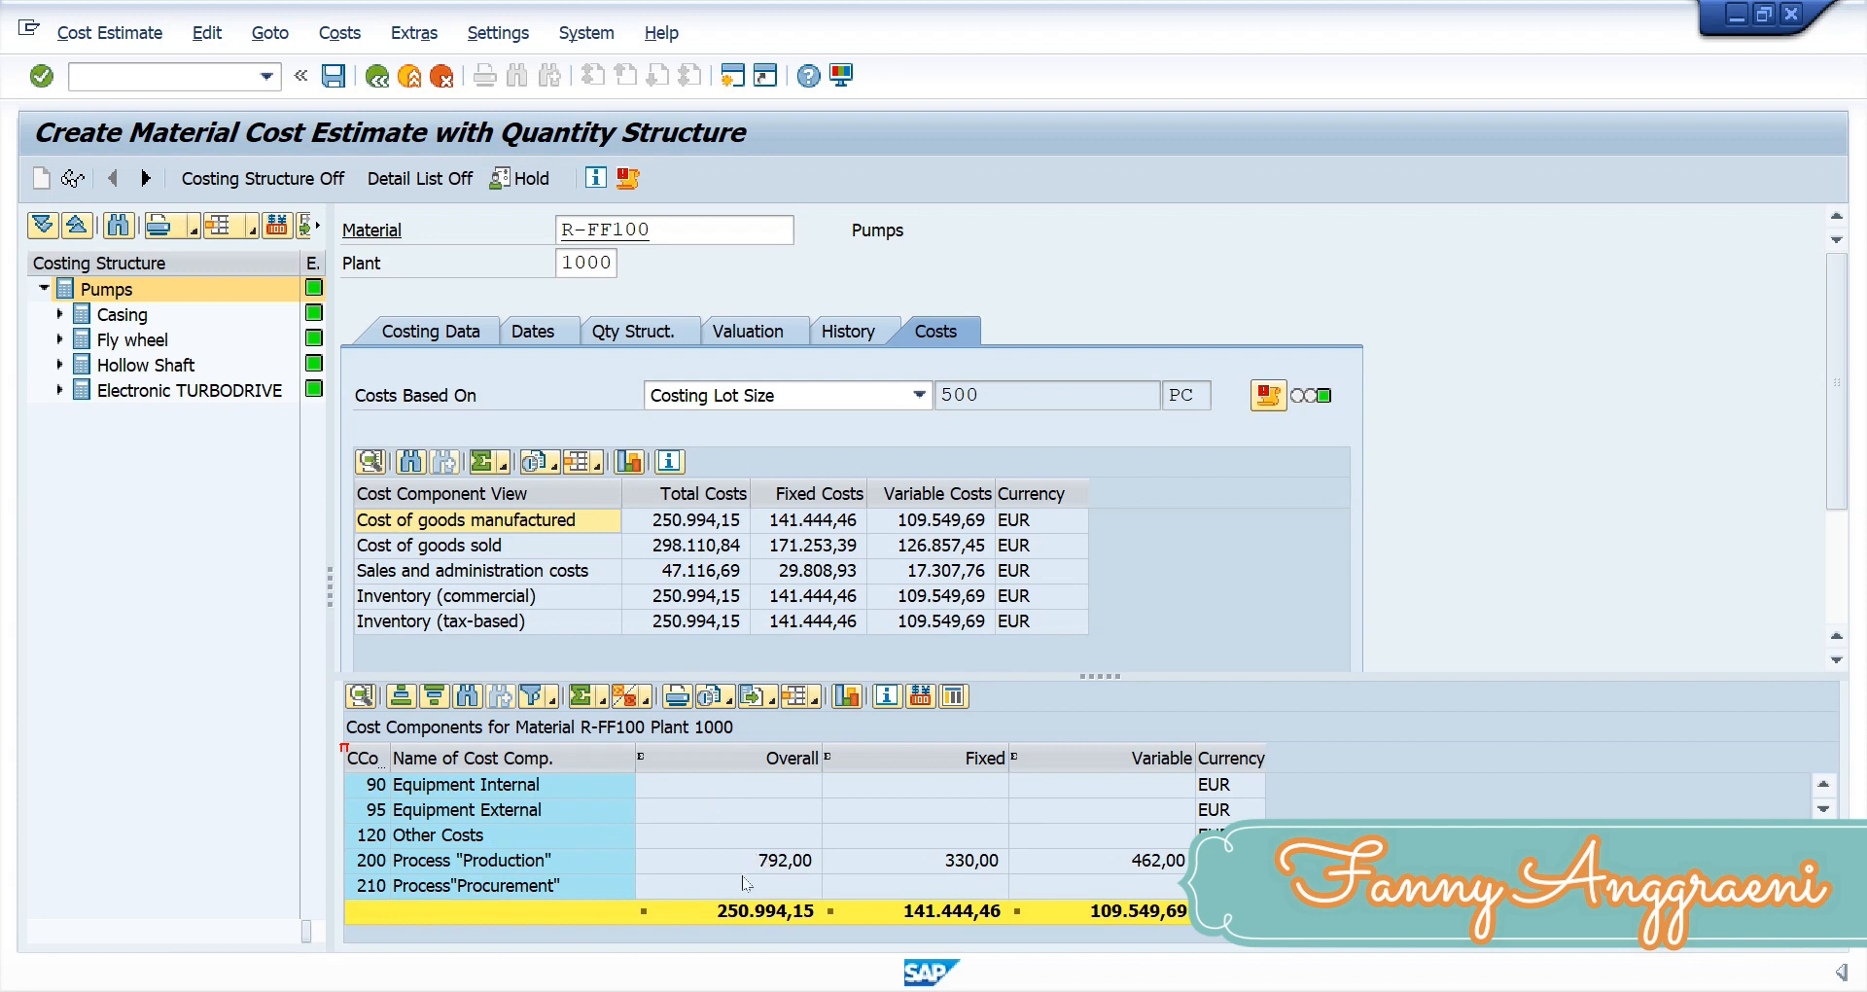
scroll(732, 885, "up", 2)
scroll(732, 885, "up", 1)
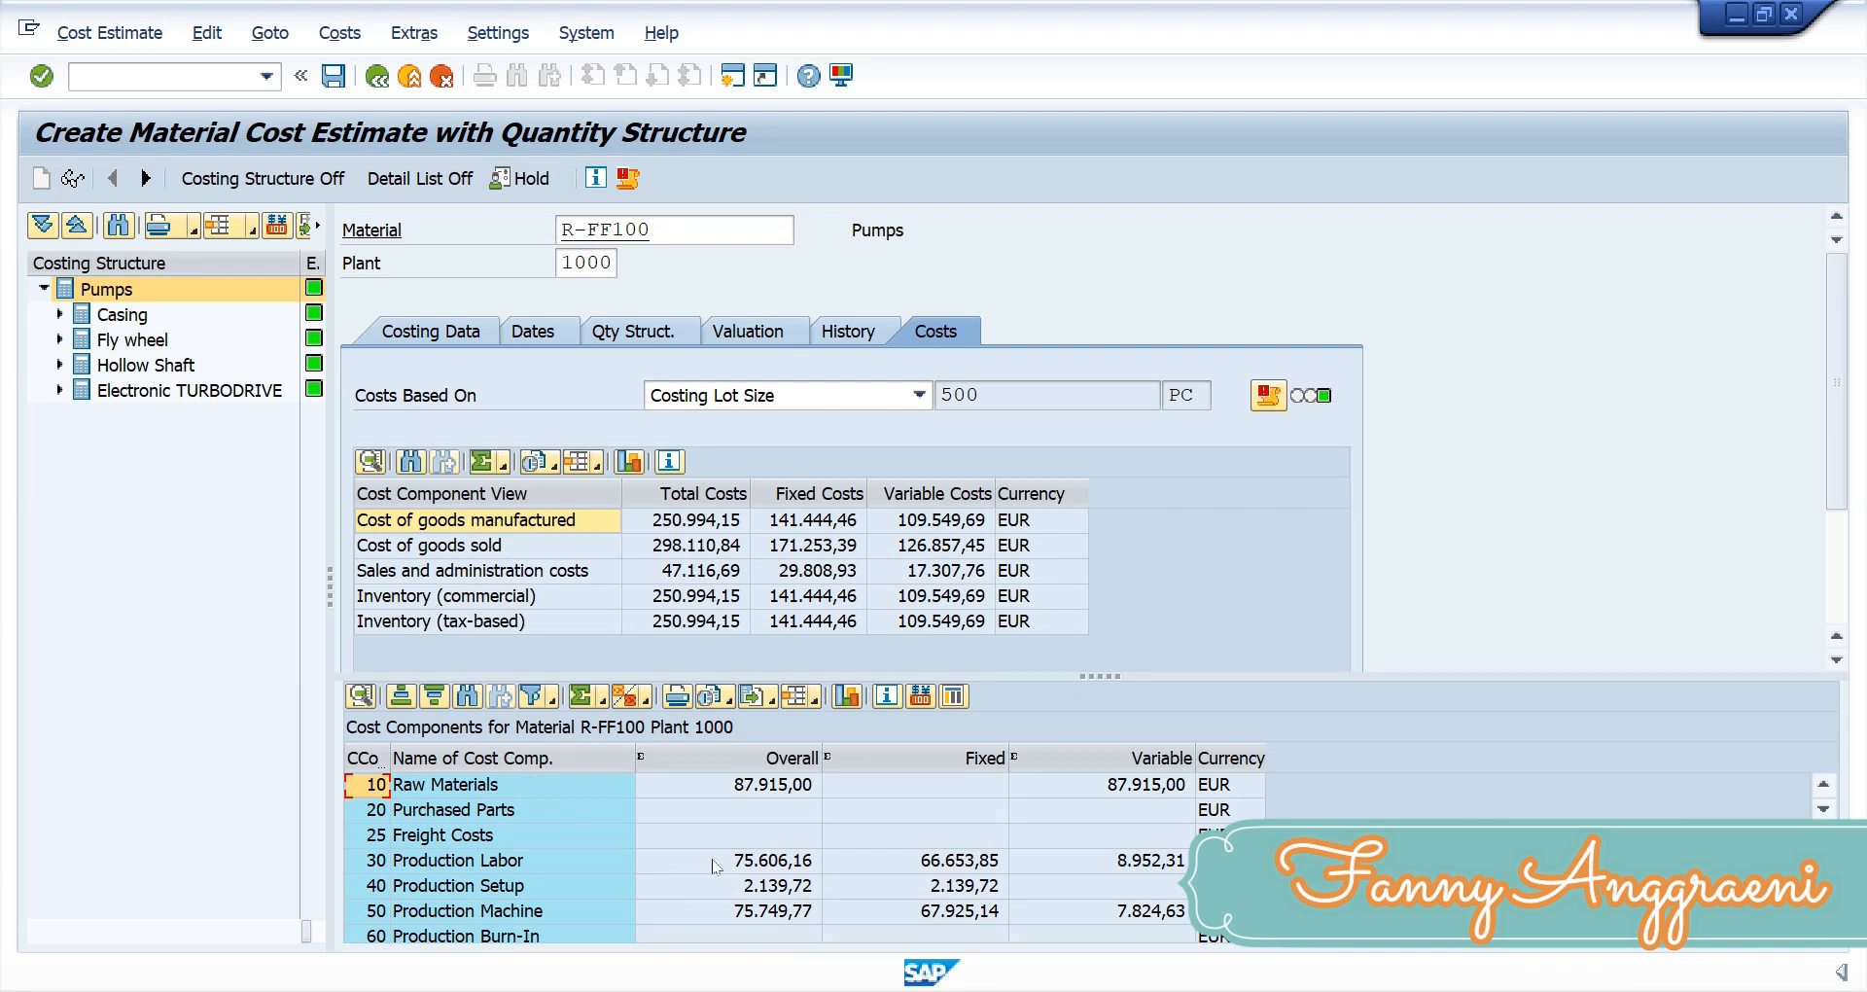
left_click(1154, 583)
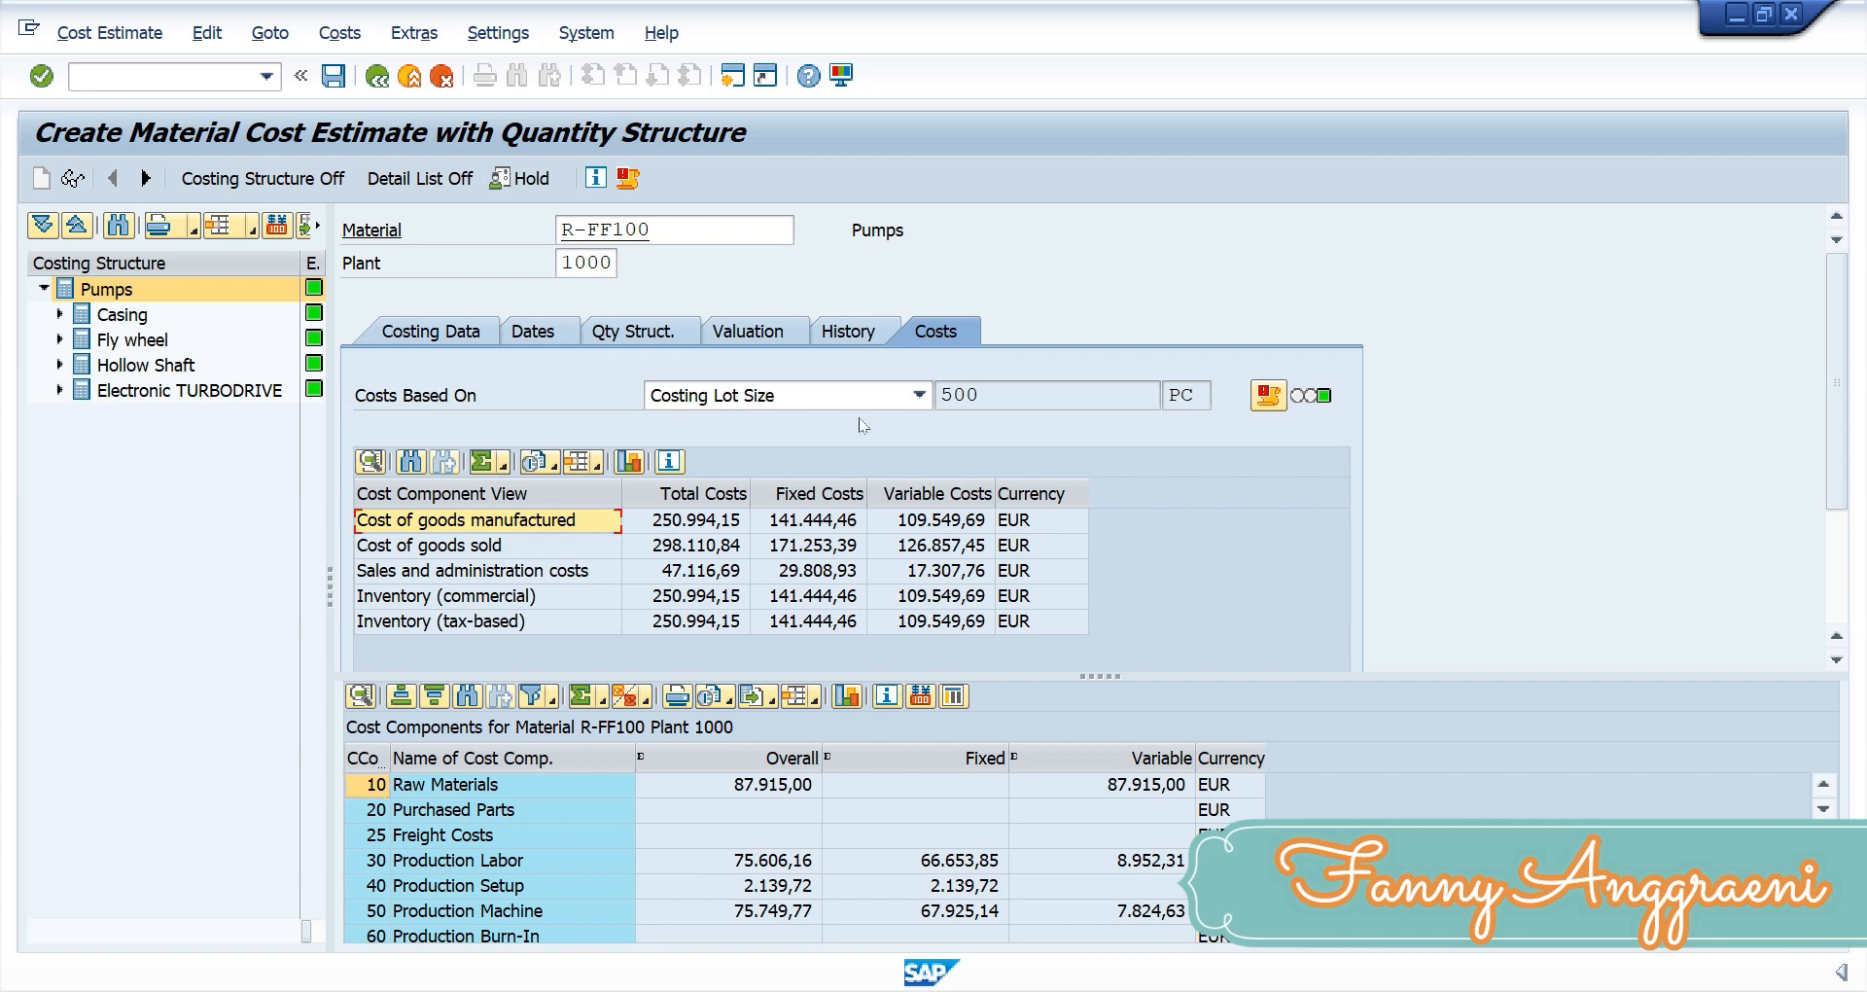
- Base the displayed costs on Price Unit instead of the costing lot size
left_click(997, 397)
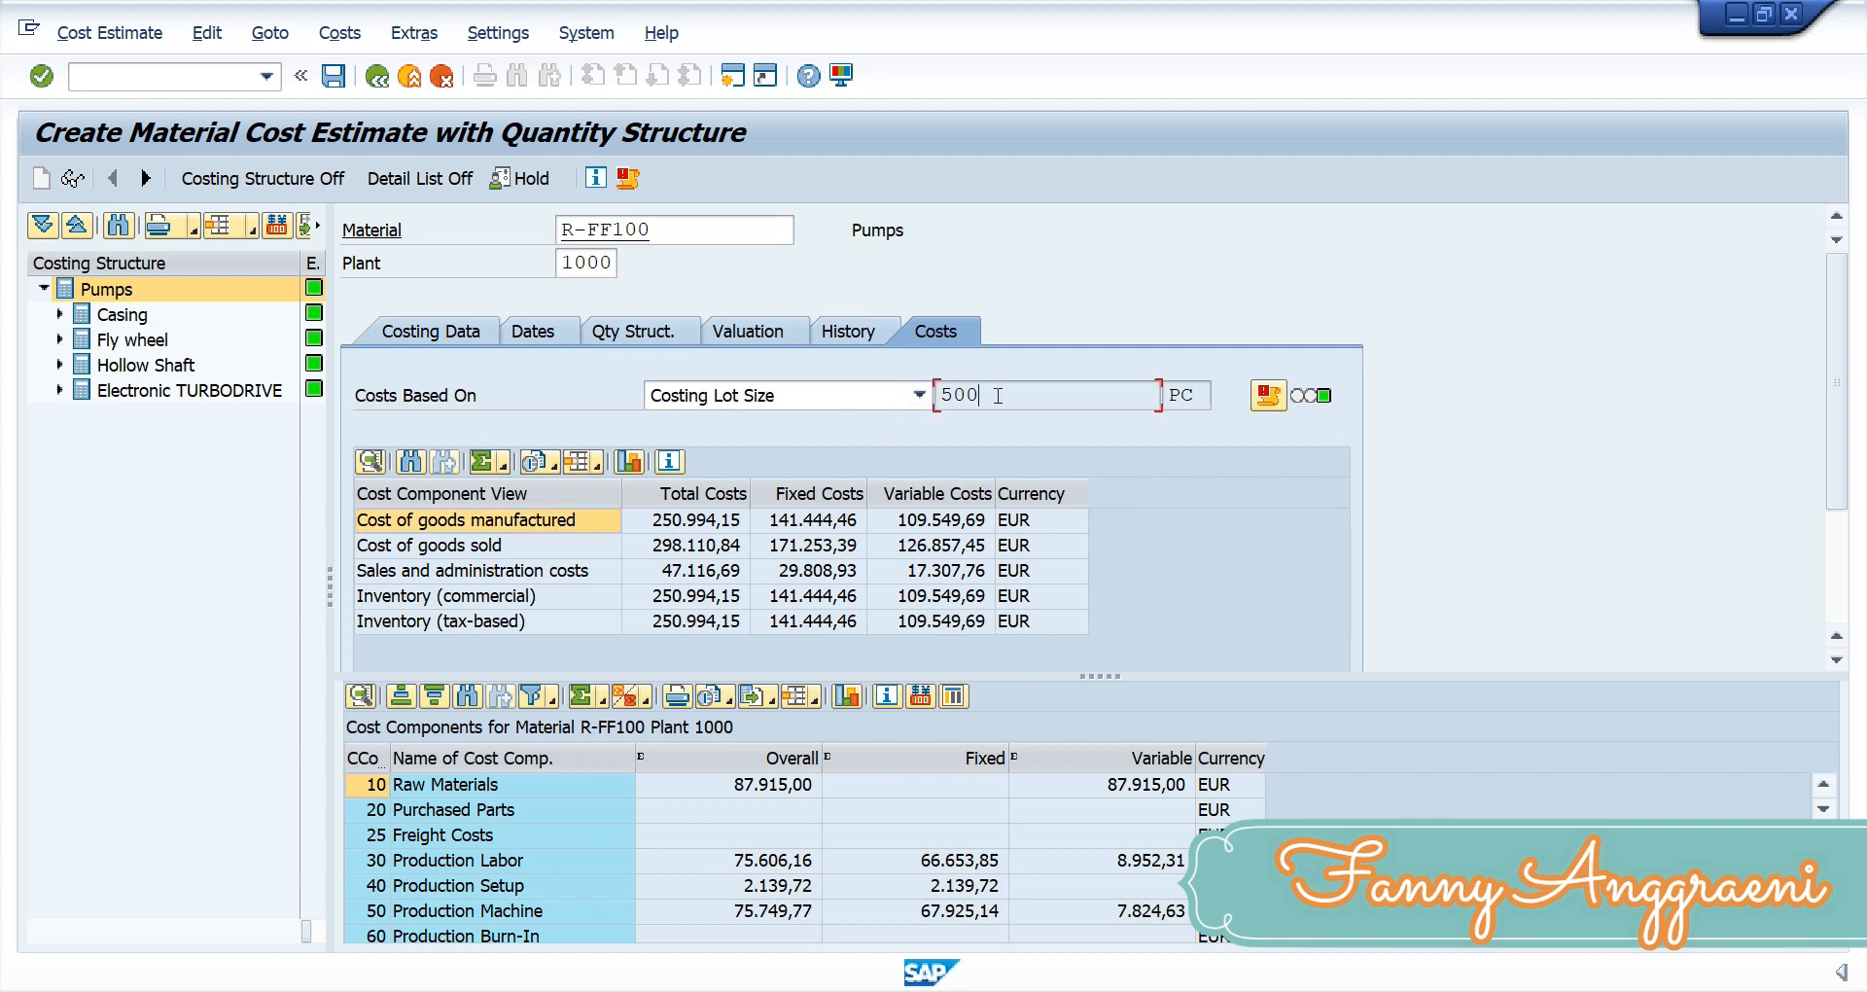
left_click(815, 399)
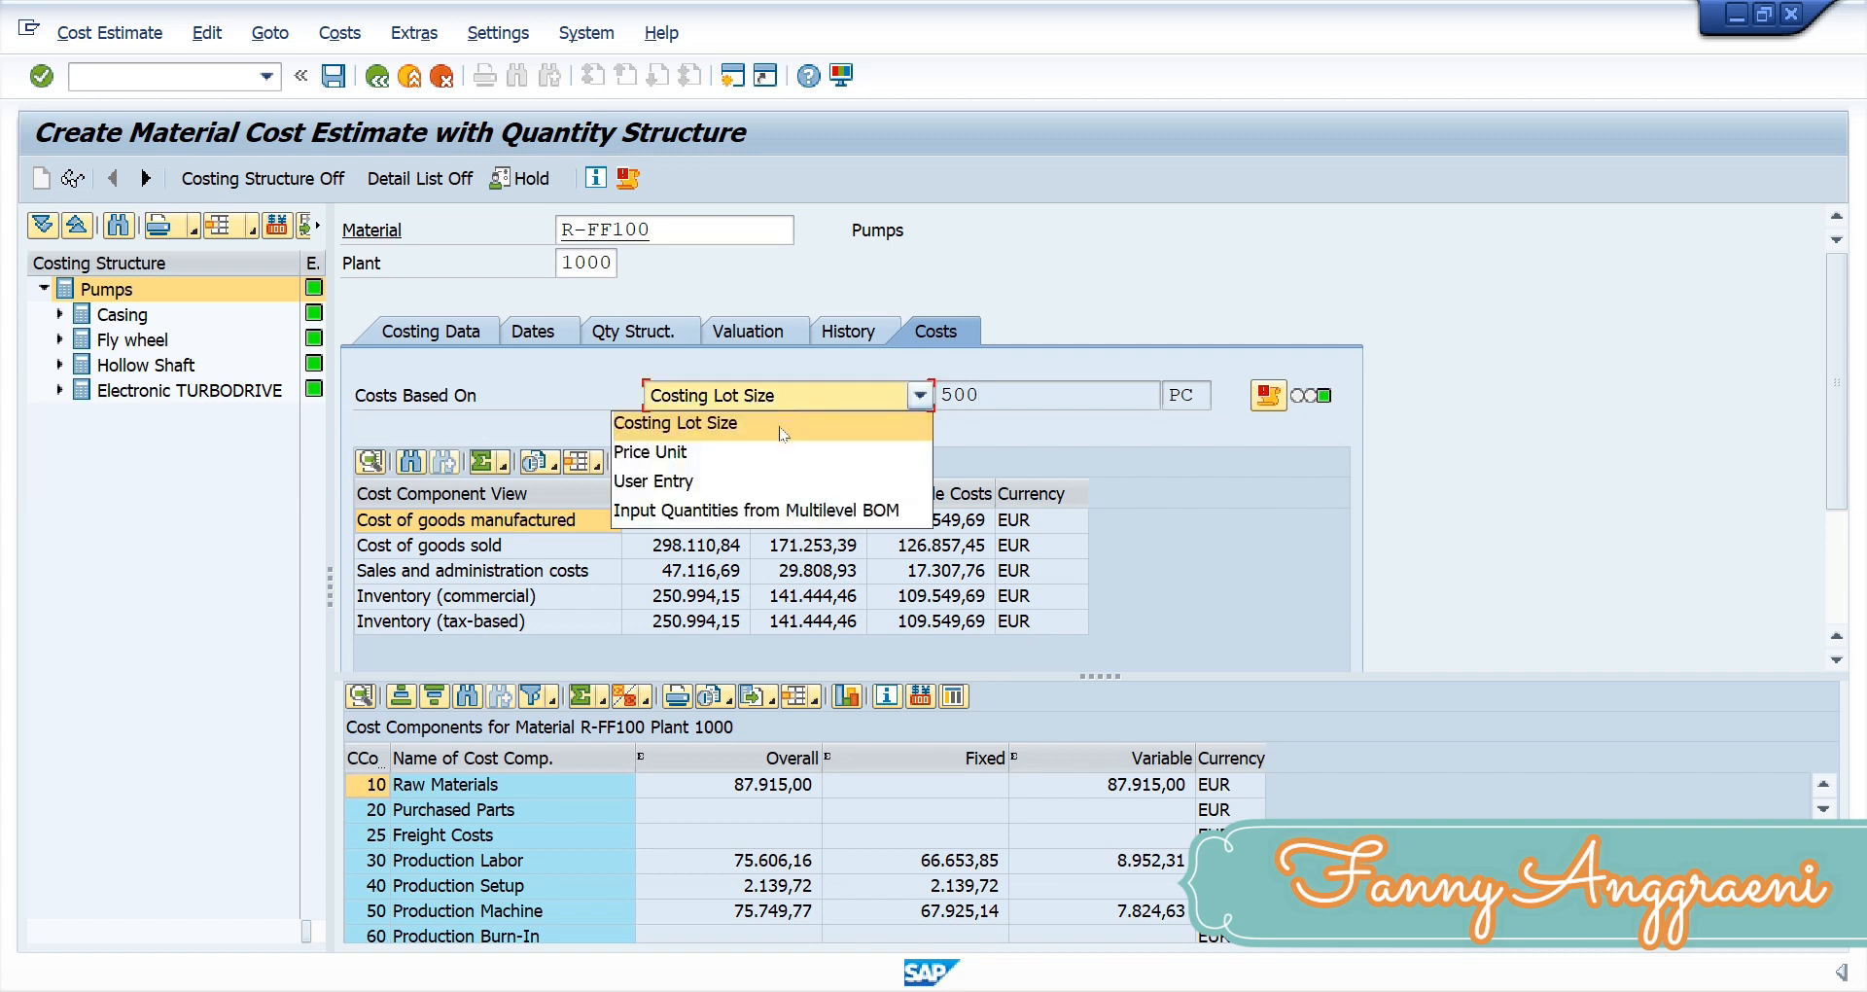
left_click(707, 455)
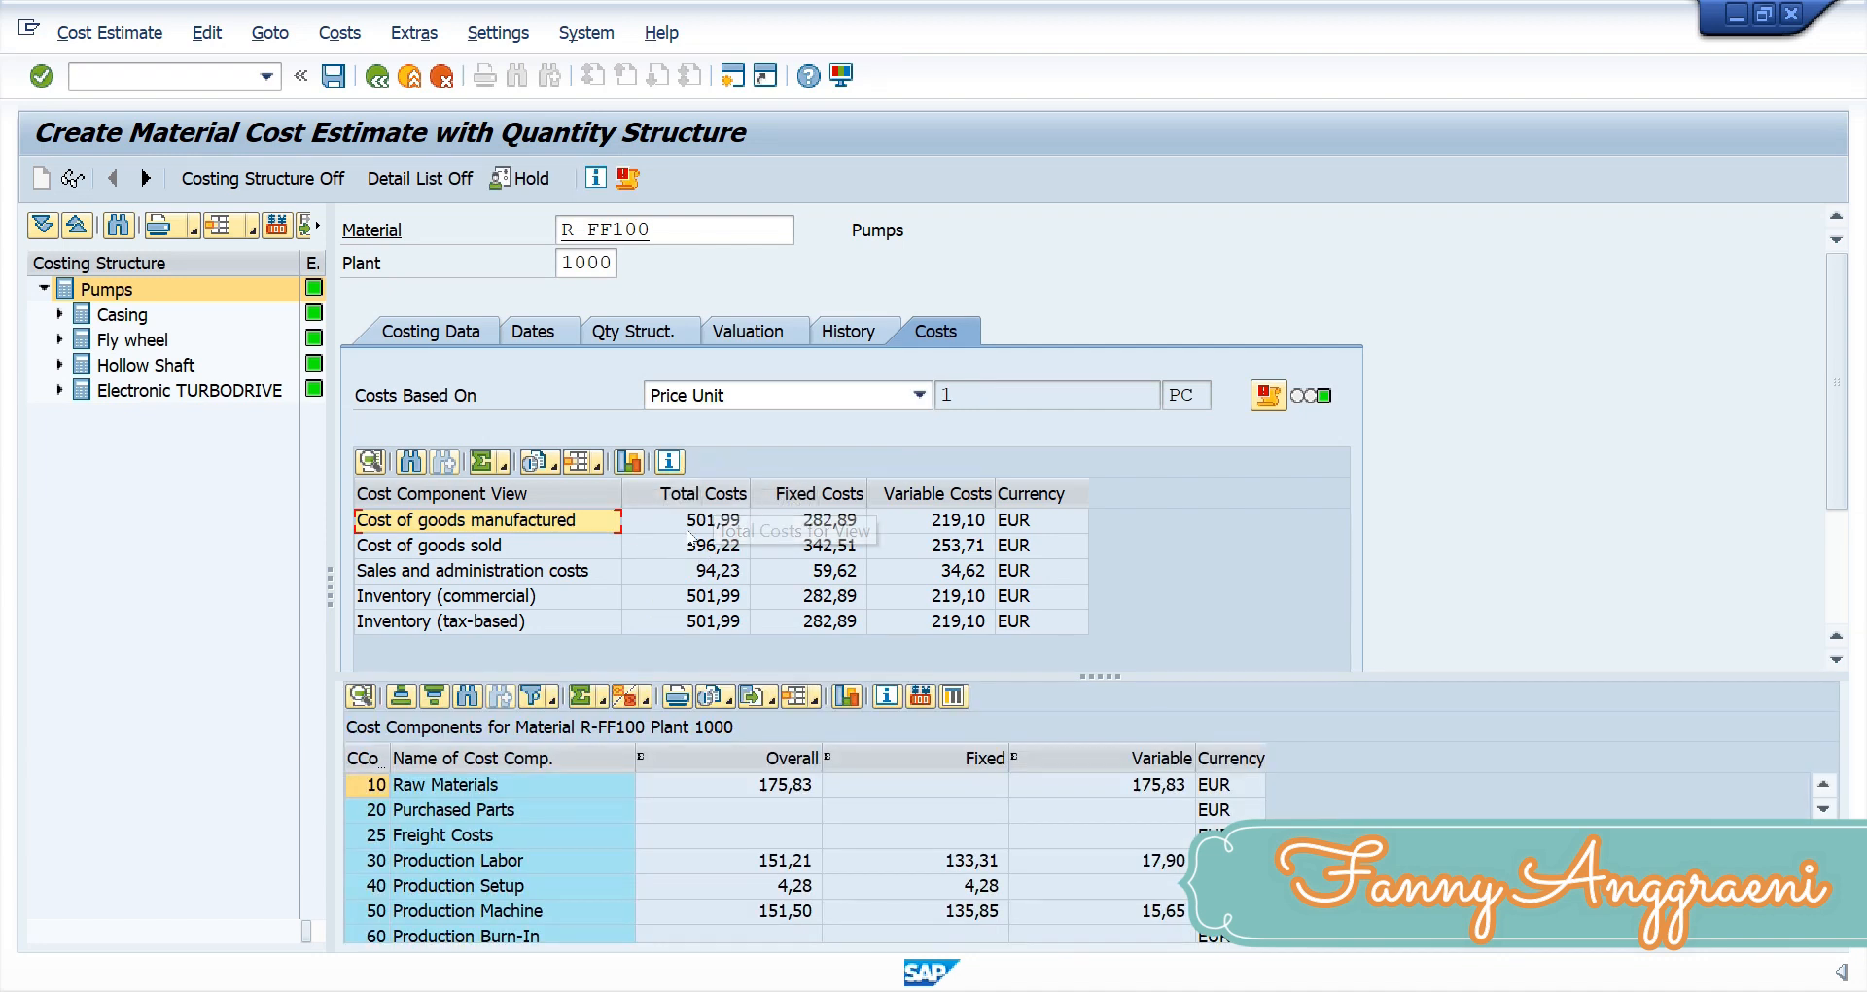
left_click(1178, 314)
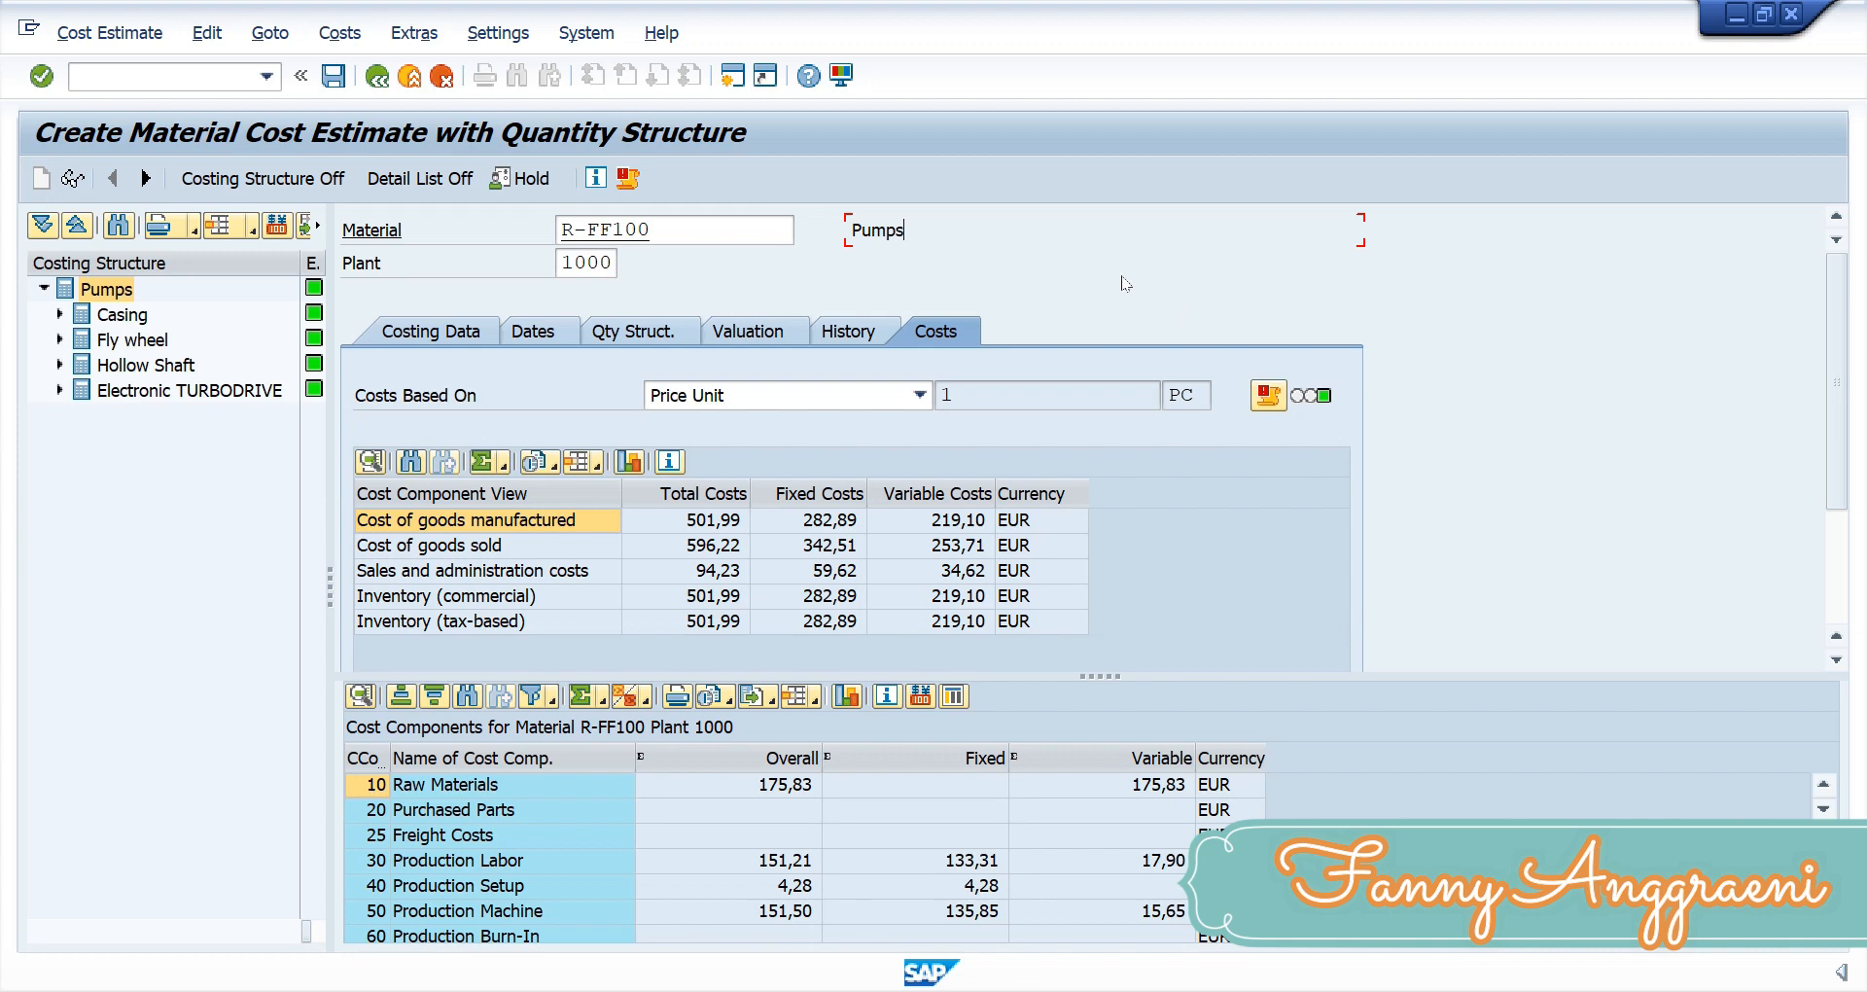
- Show the itemization for Pumps and apply layout 1SAP09, Cost Elements (Grouped)
right_click(958, 334)
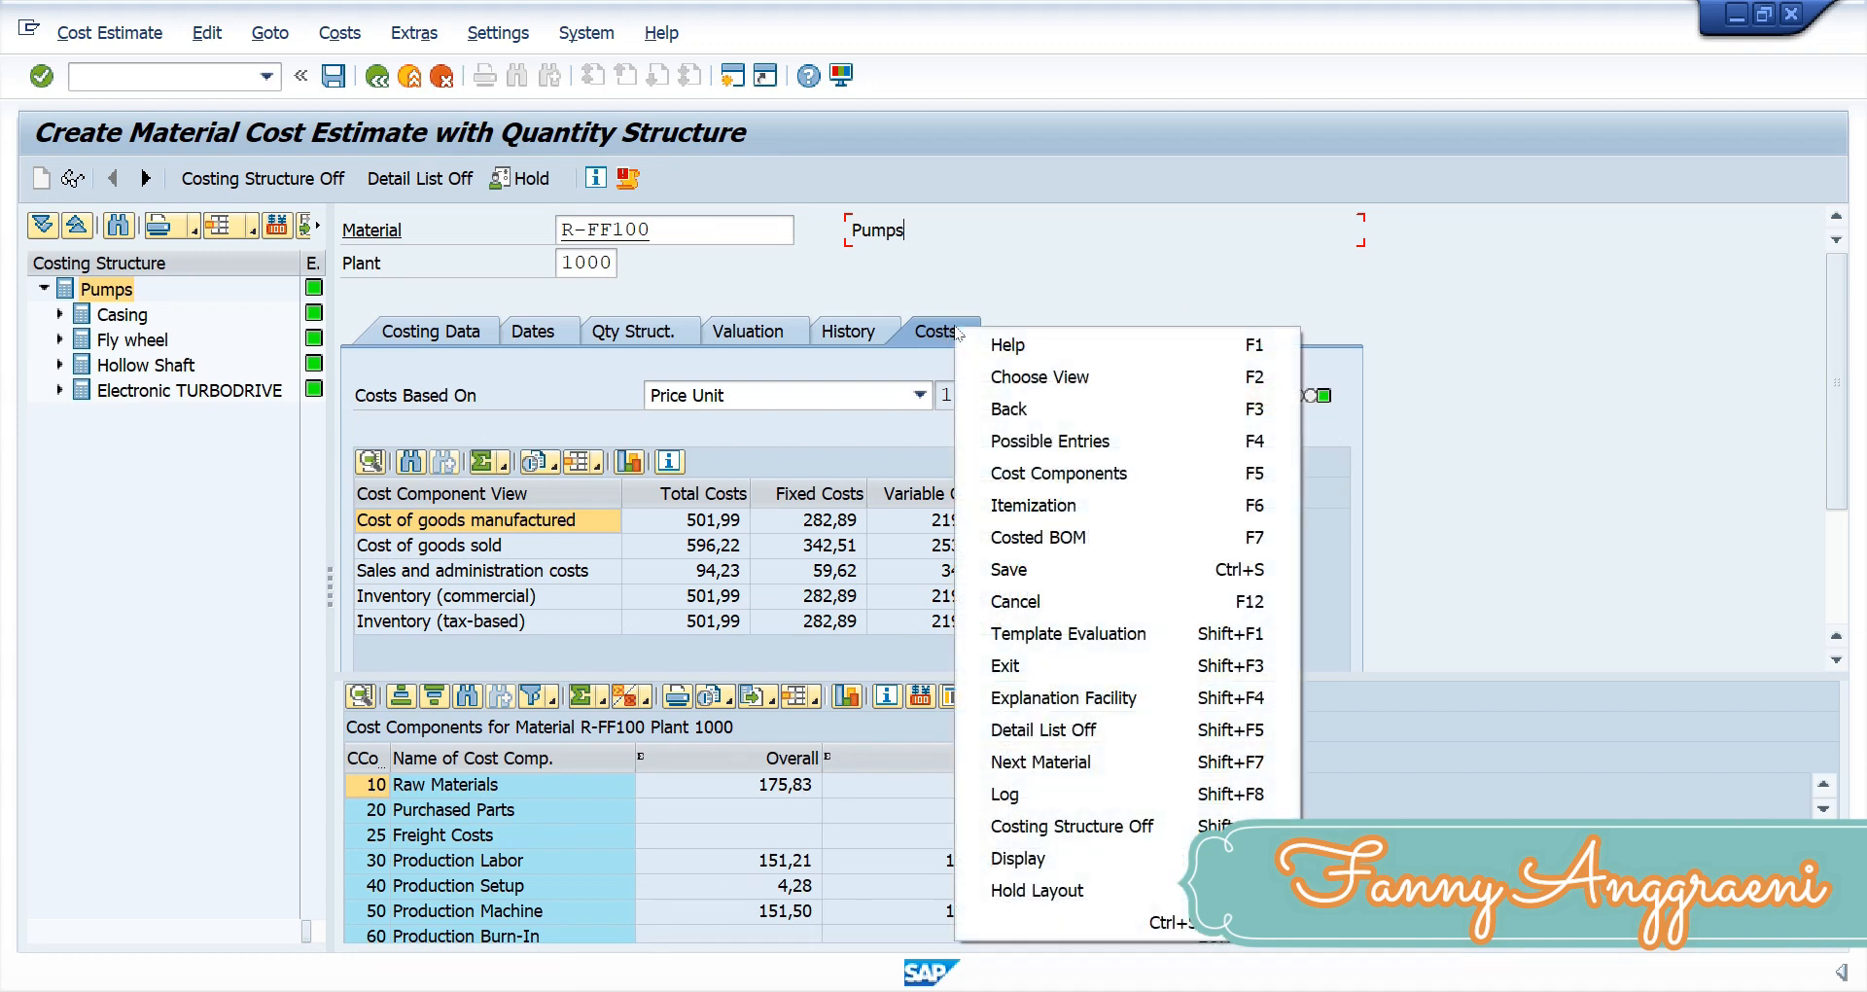
left_click(1030, 513)
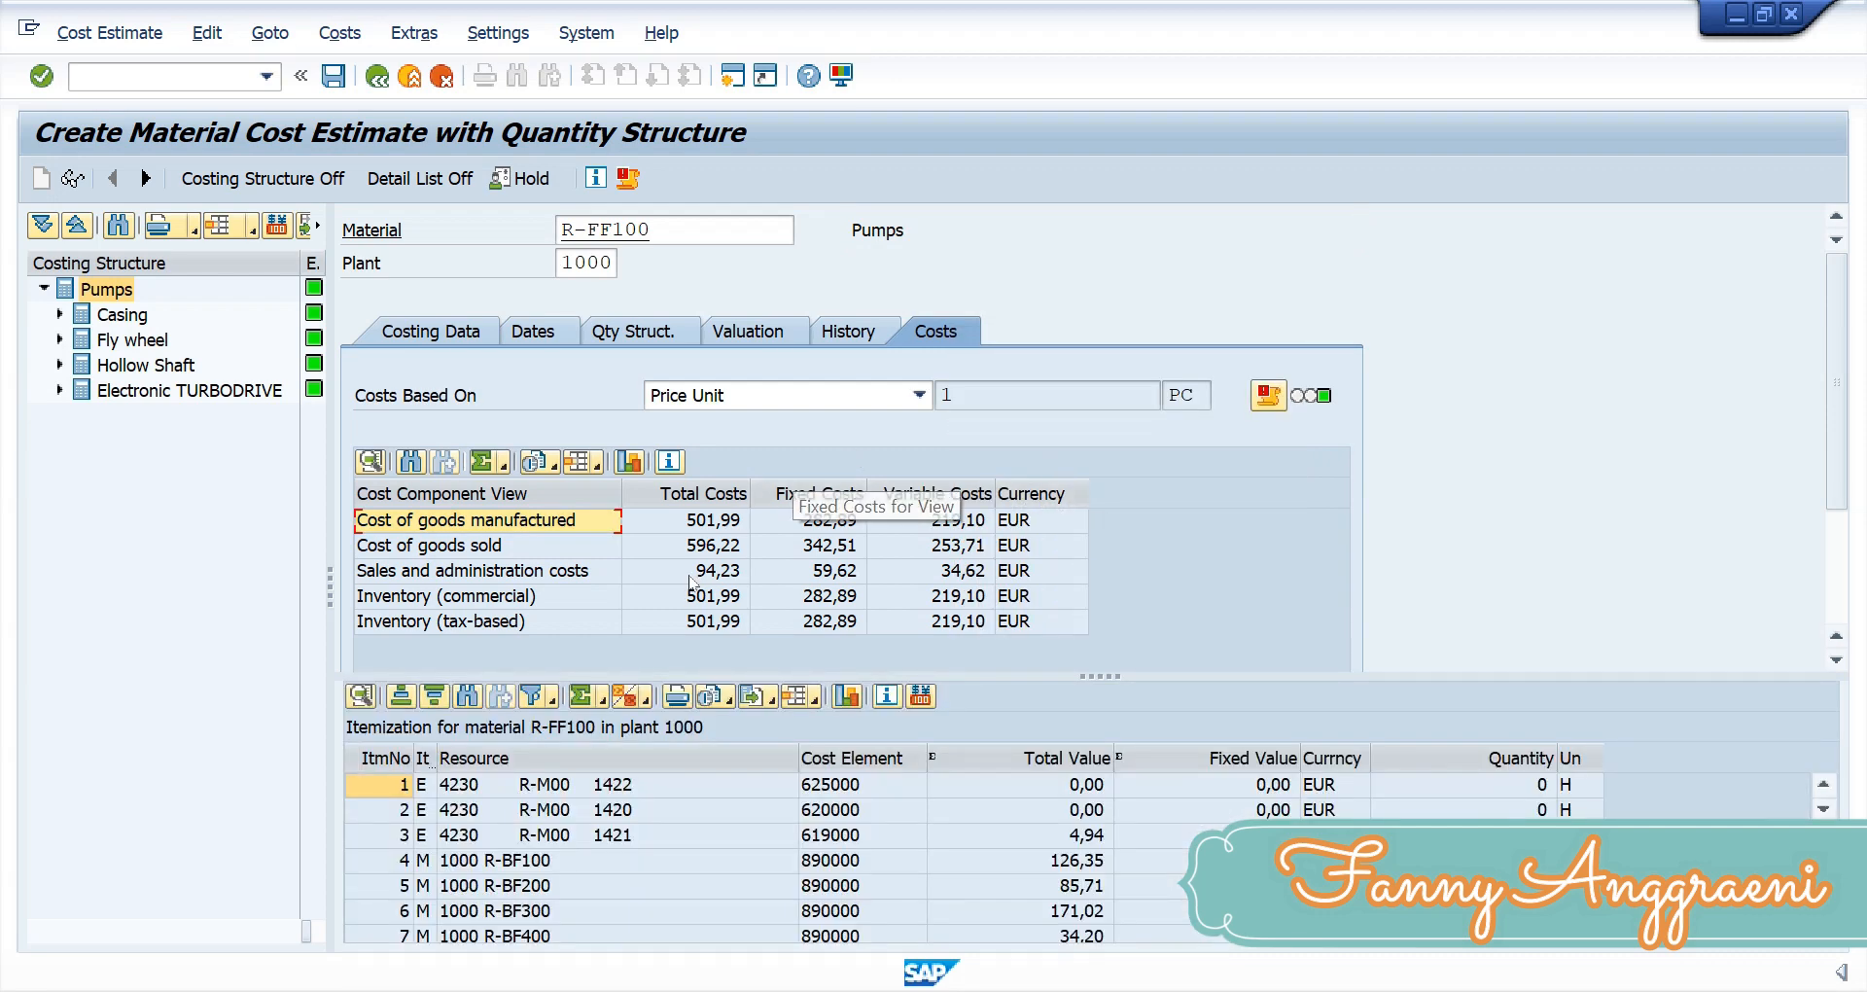
left_click(816, 698)
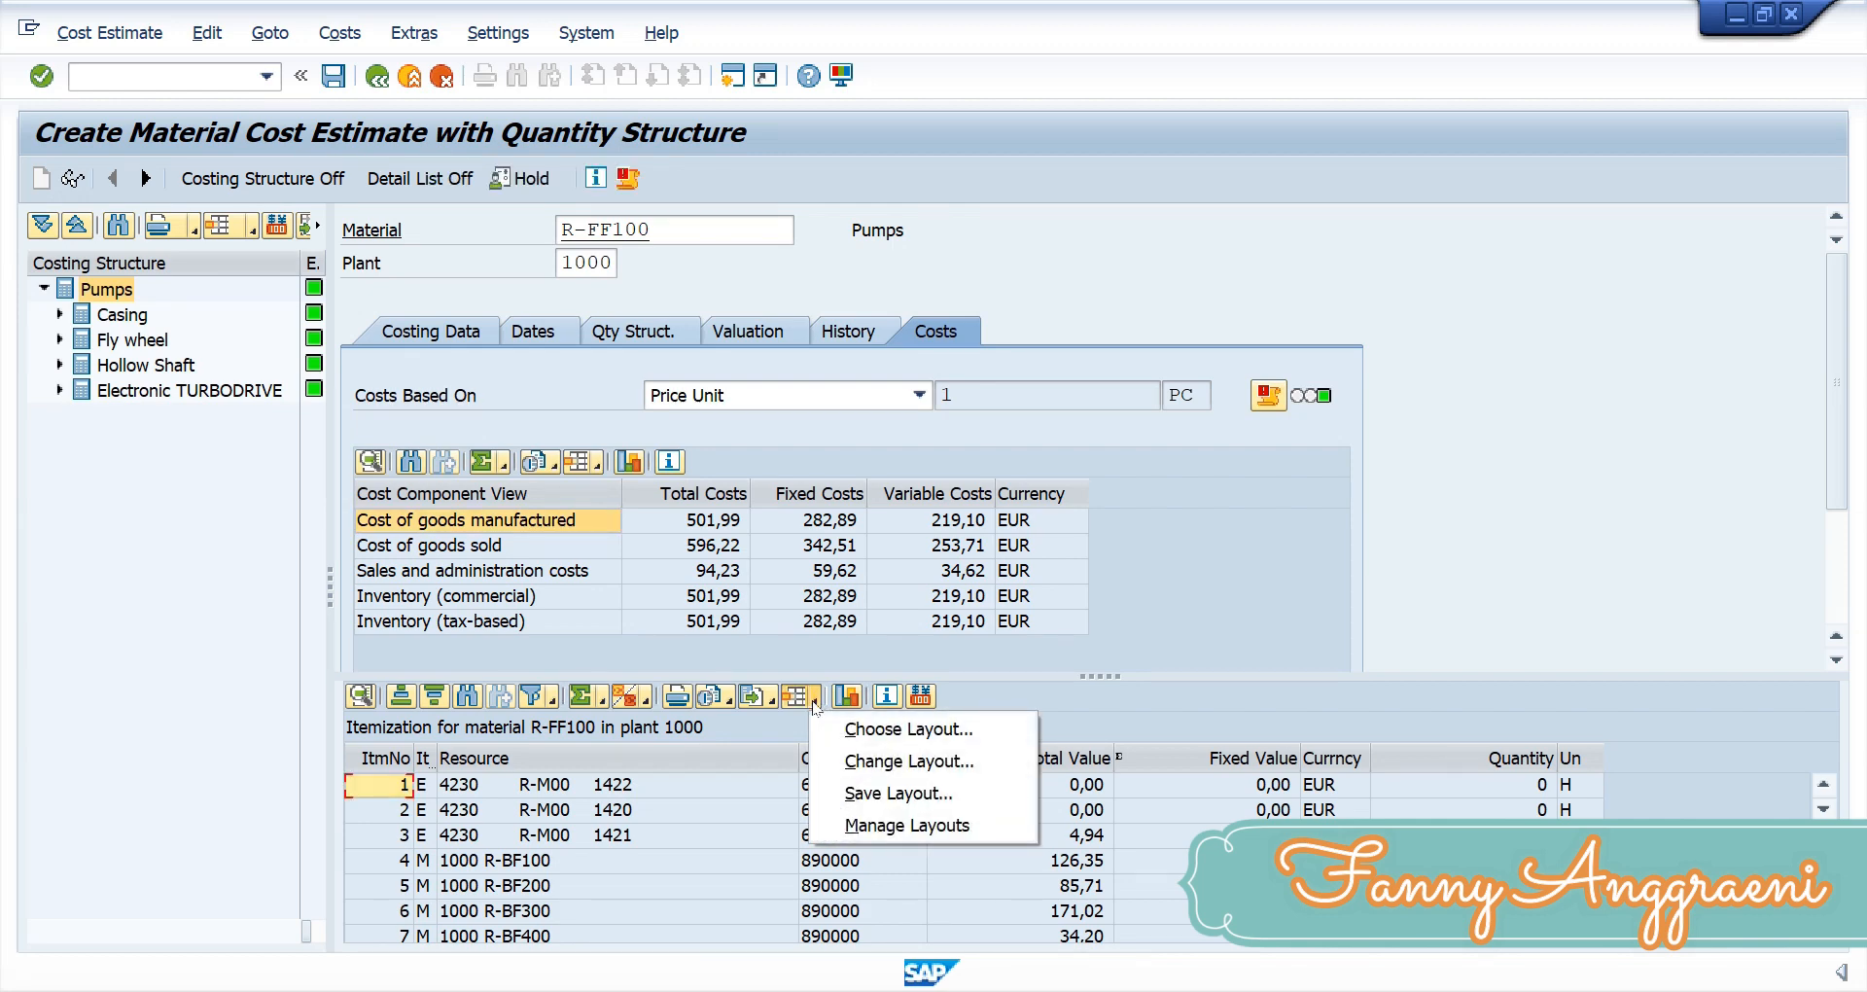
left_click(871, 725)
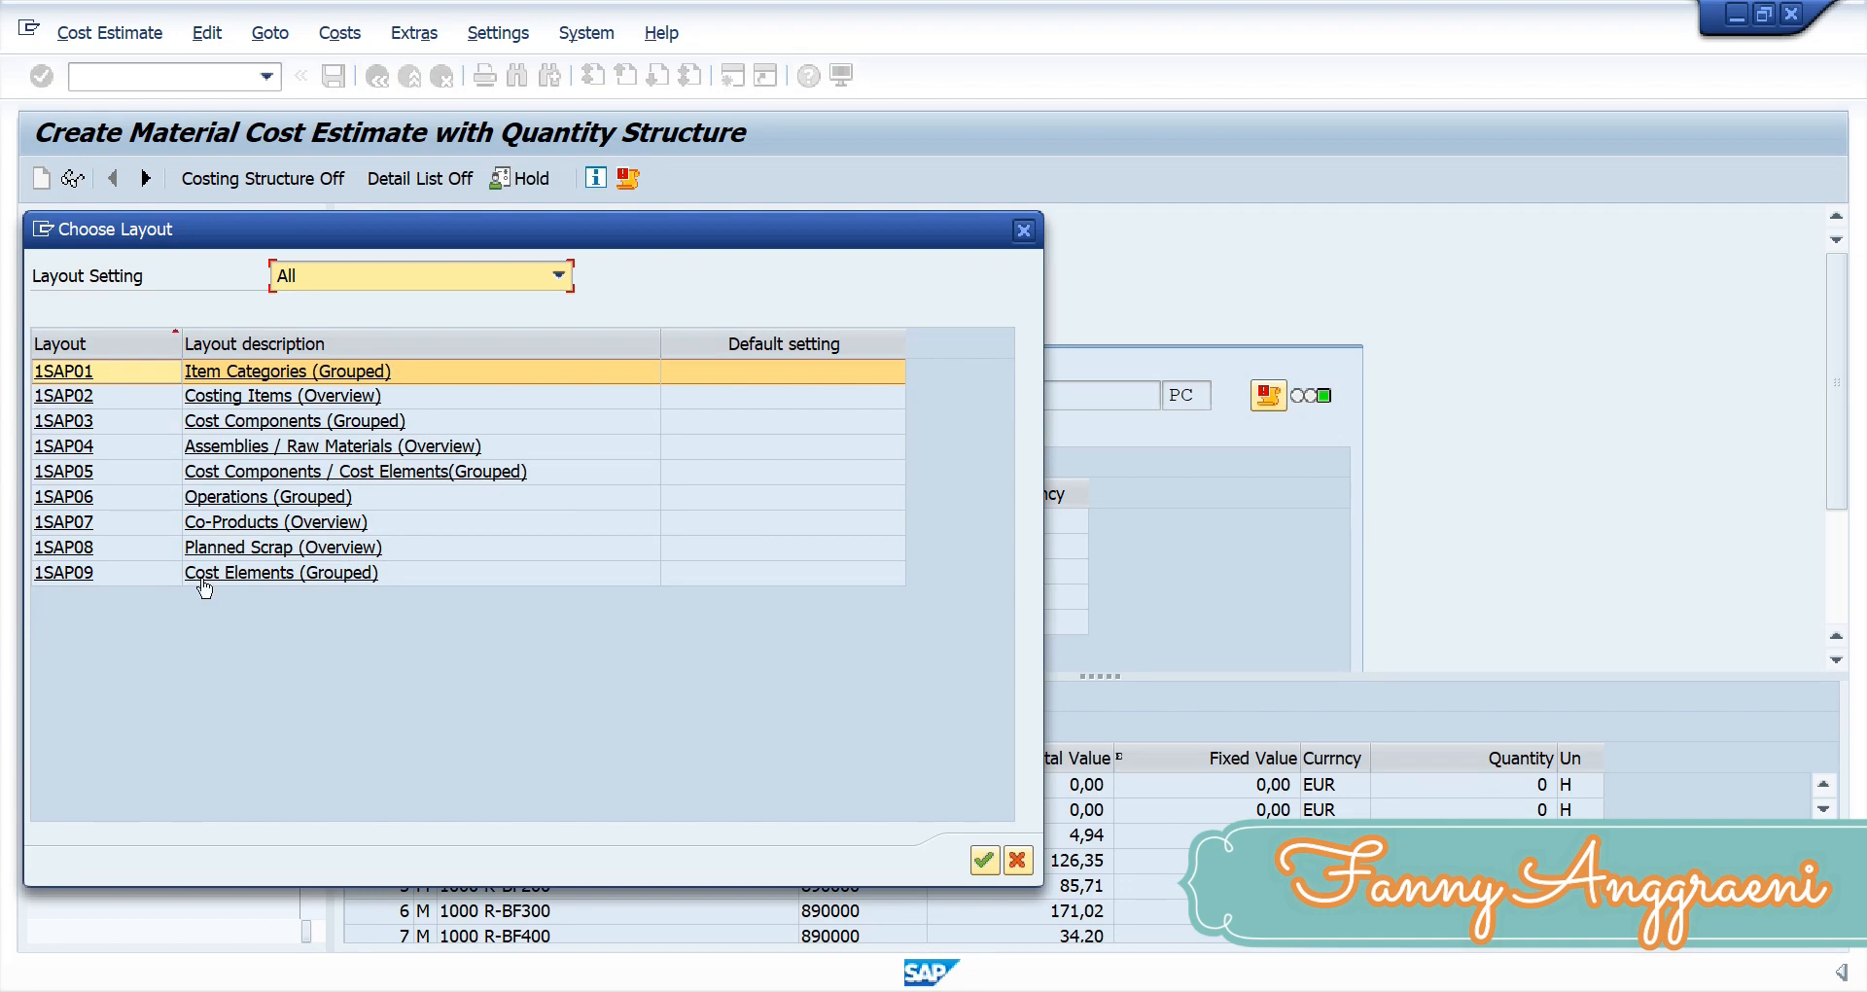
left_click(250, 572)
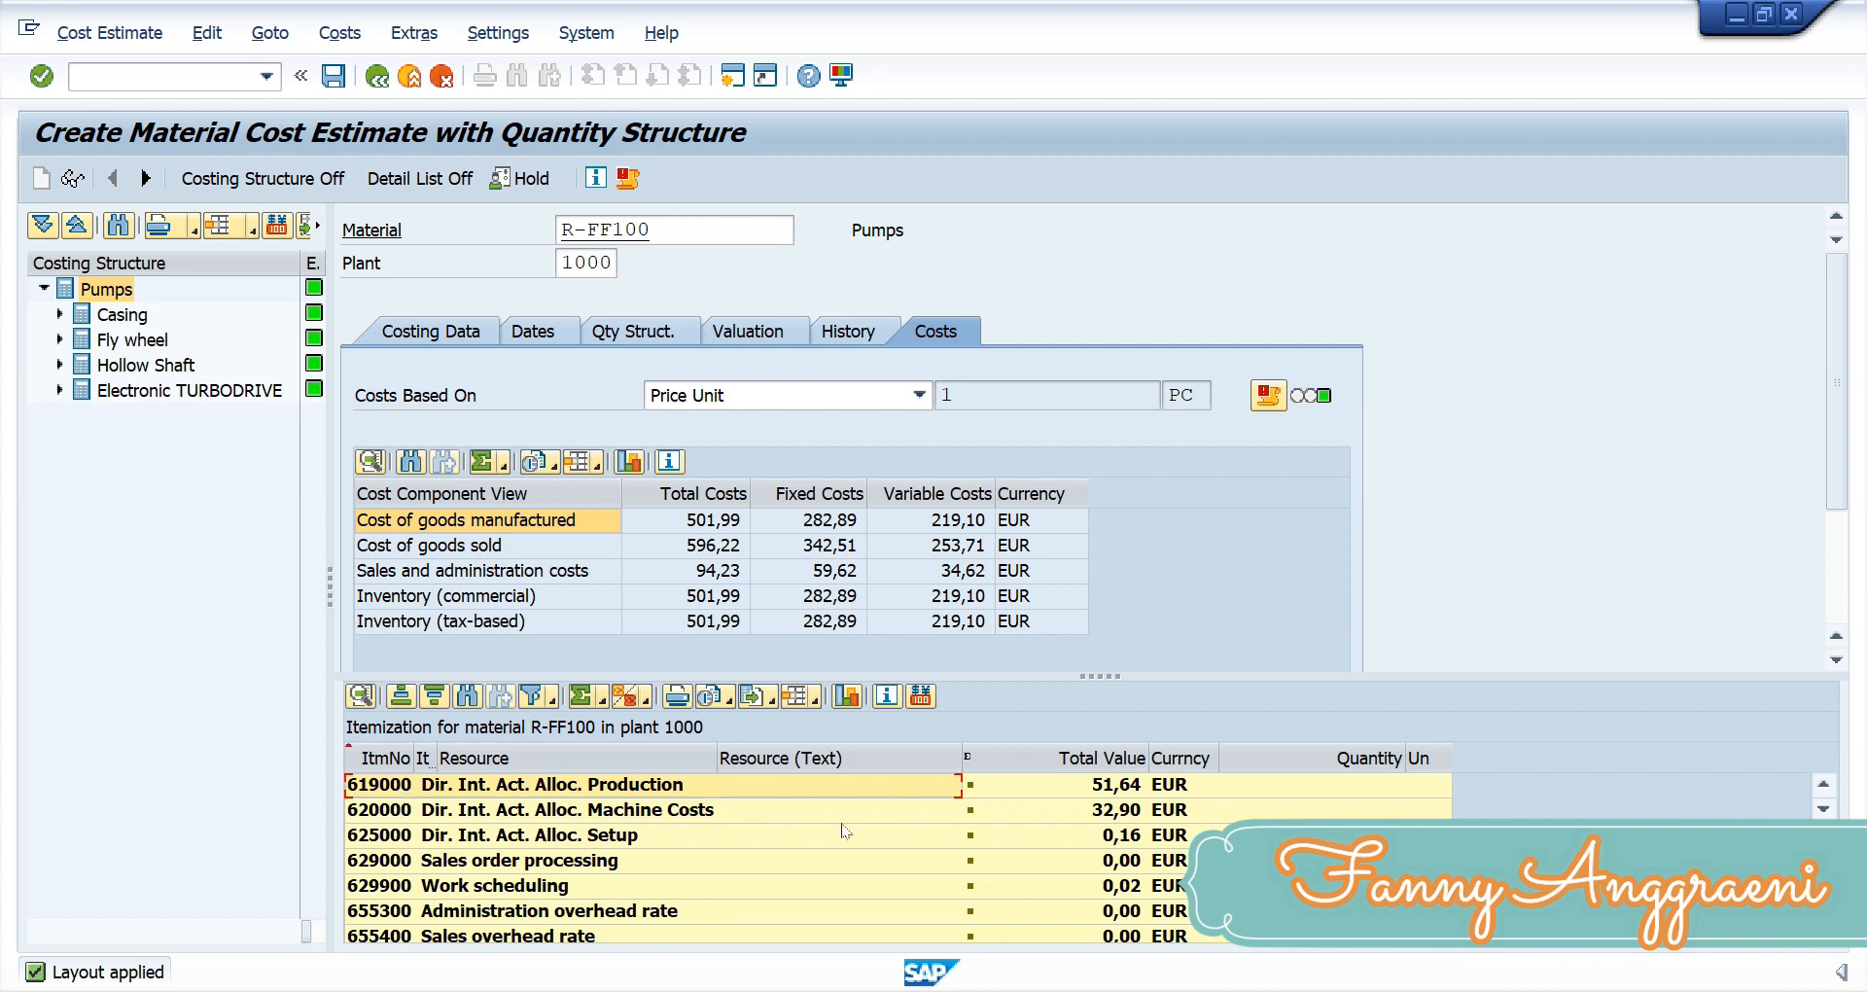
- Examine the production and machine cost lines among the grouped cost elements of the itemization
left_click(388, 791)
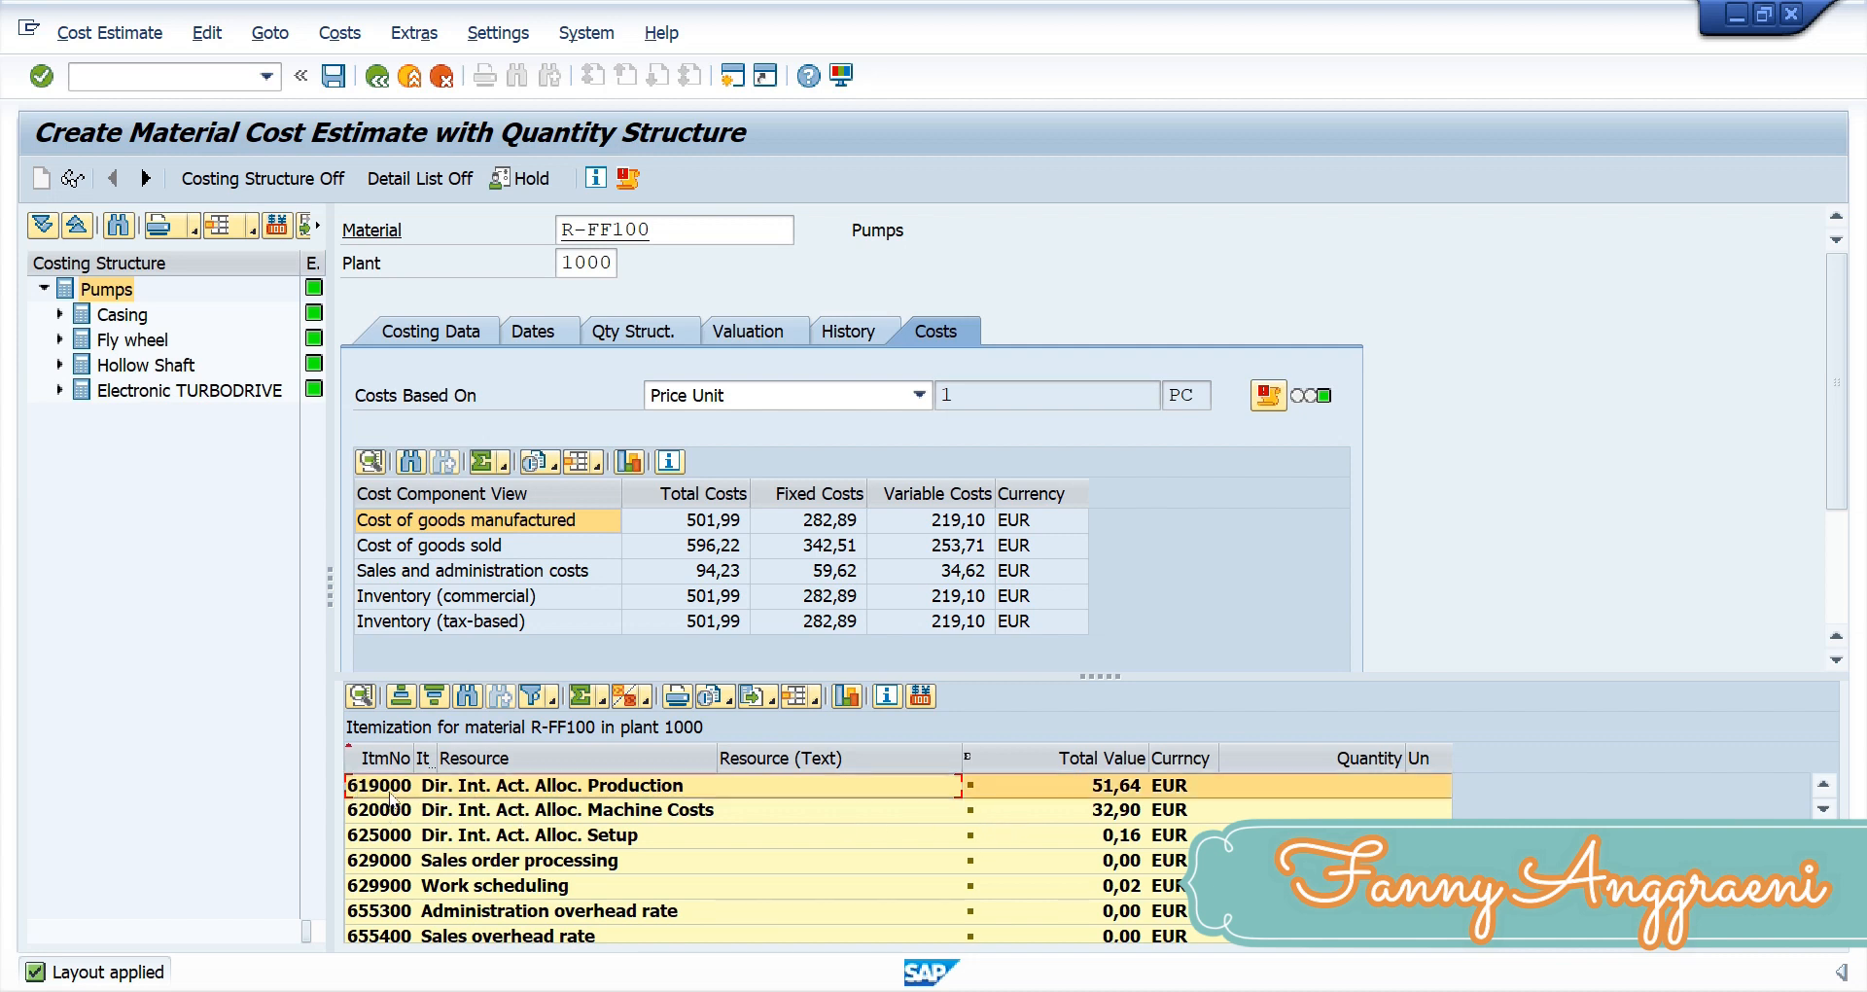
left_click(401, 812)
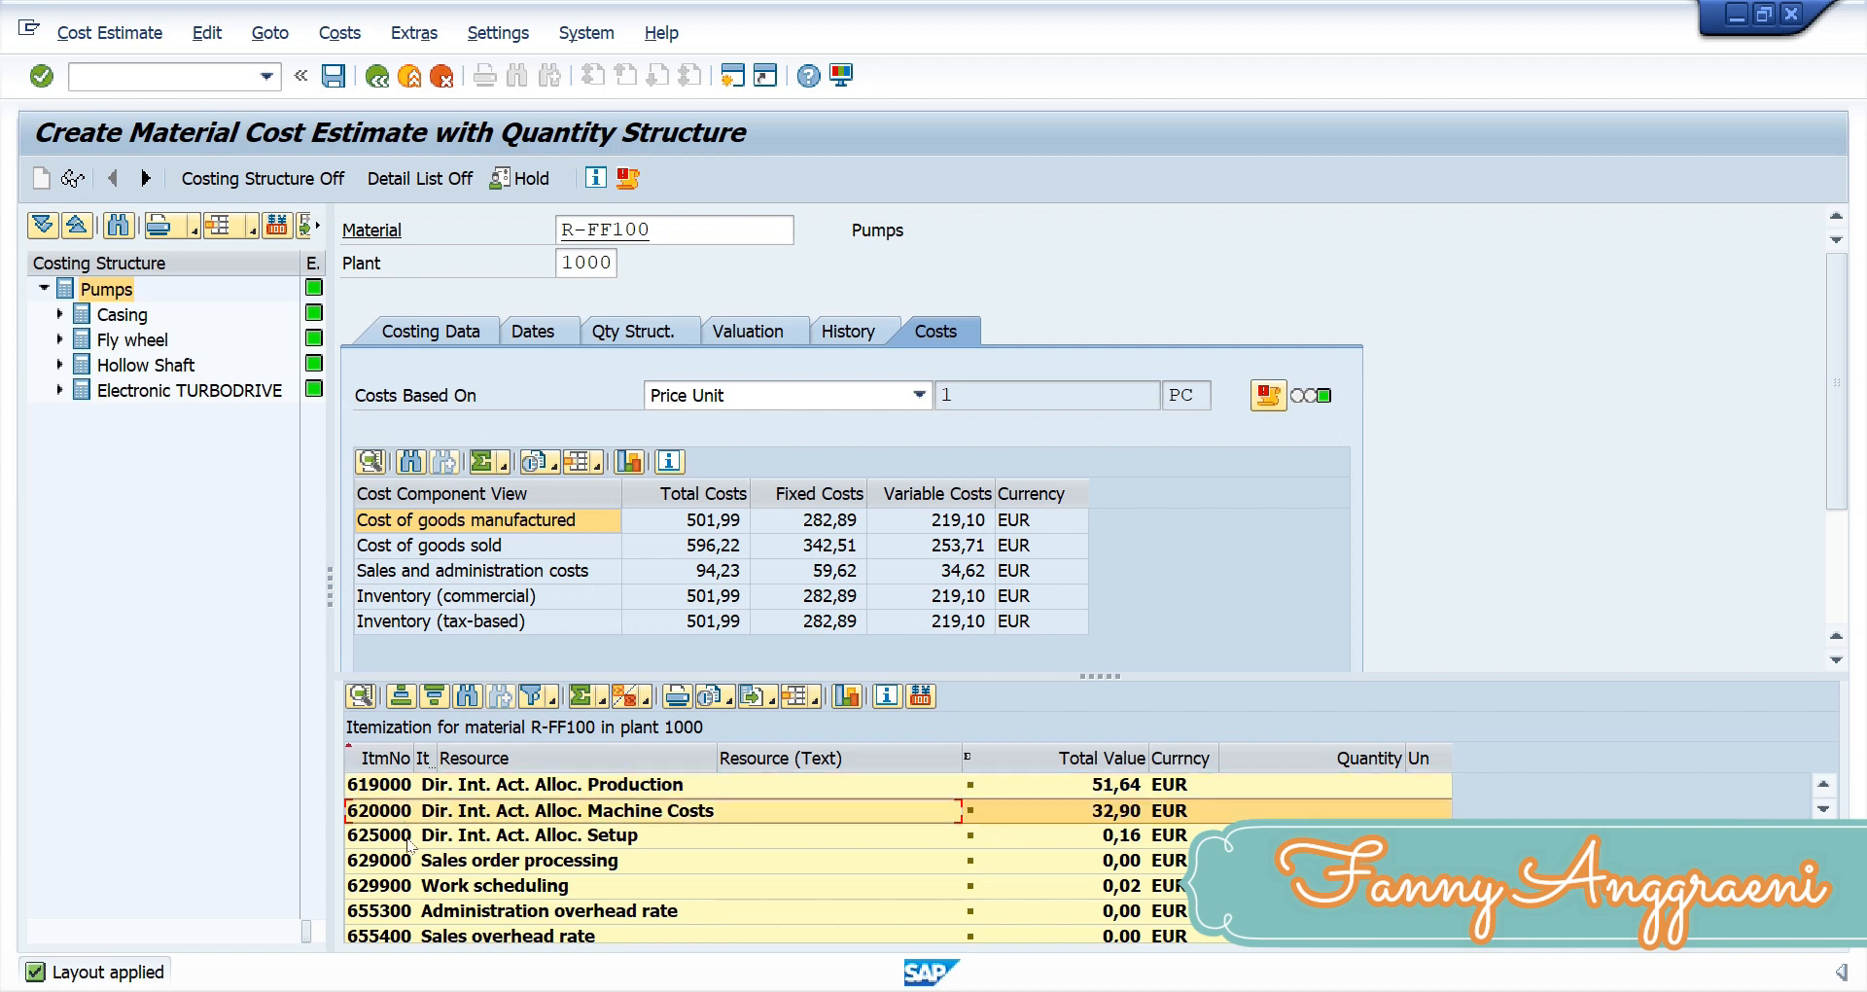
scroll(420, 854, "down", 1)
scroll(424, 854, "up", 1)
- Base the costs on Costing Lot Size again and save the cost estimate with Itemization and Log
left_click(687, 397)
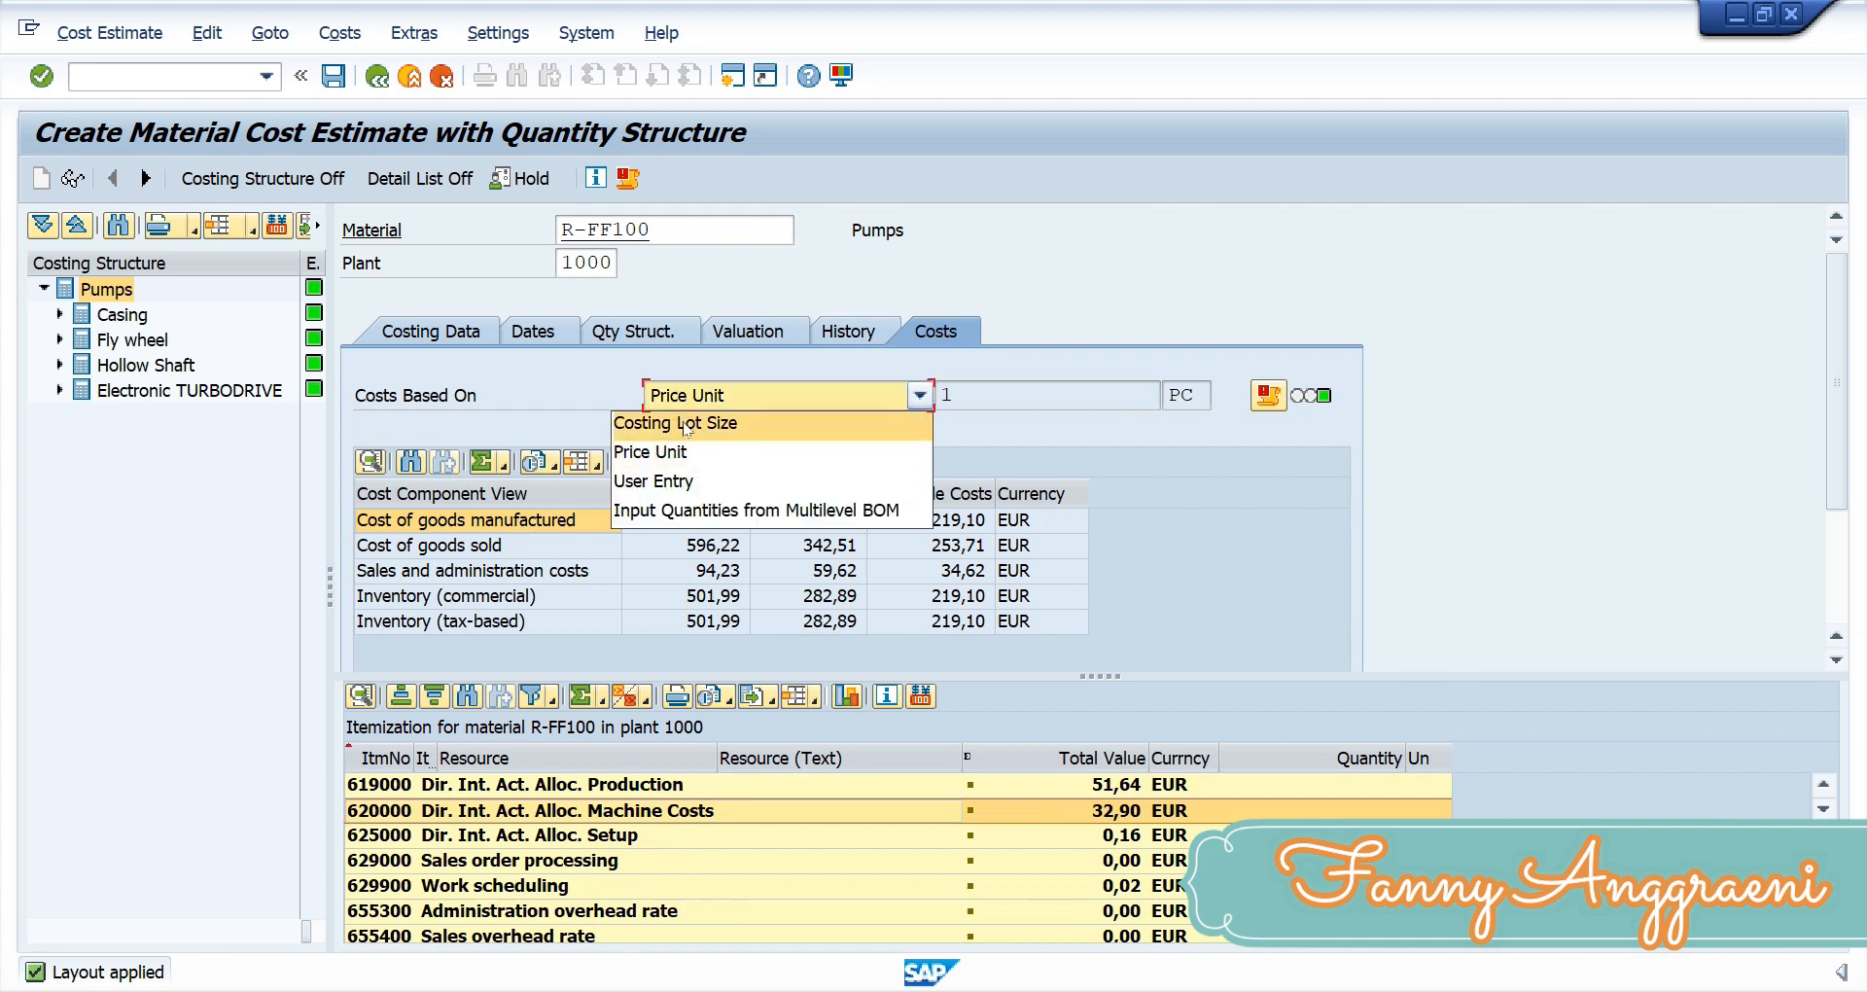
left_click(687, 424)
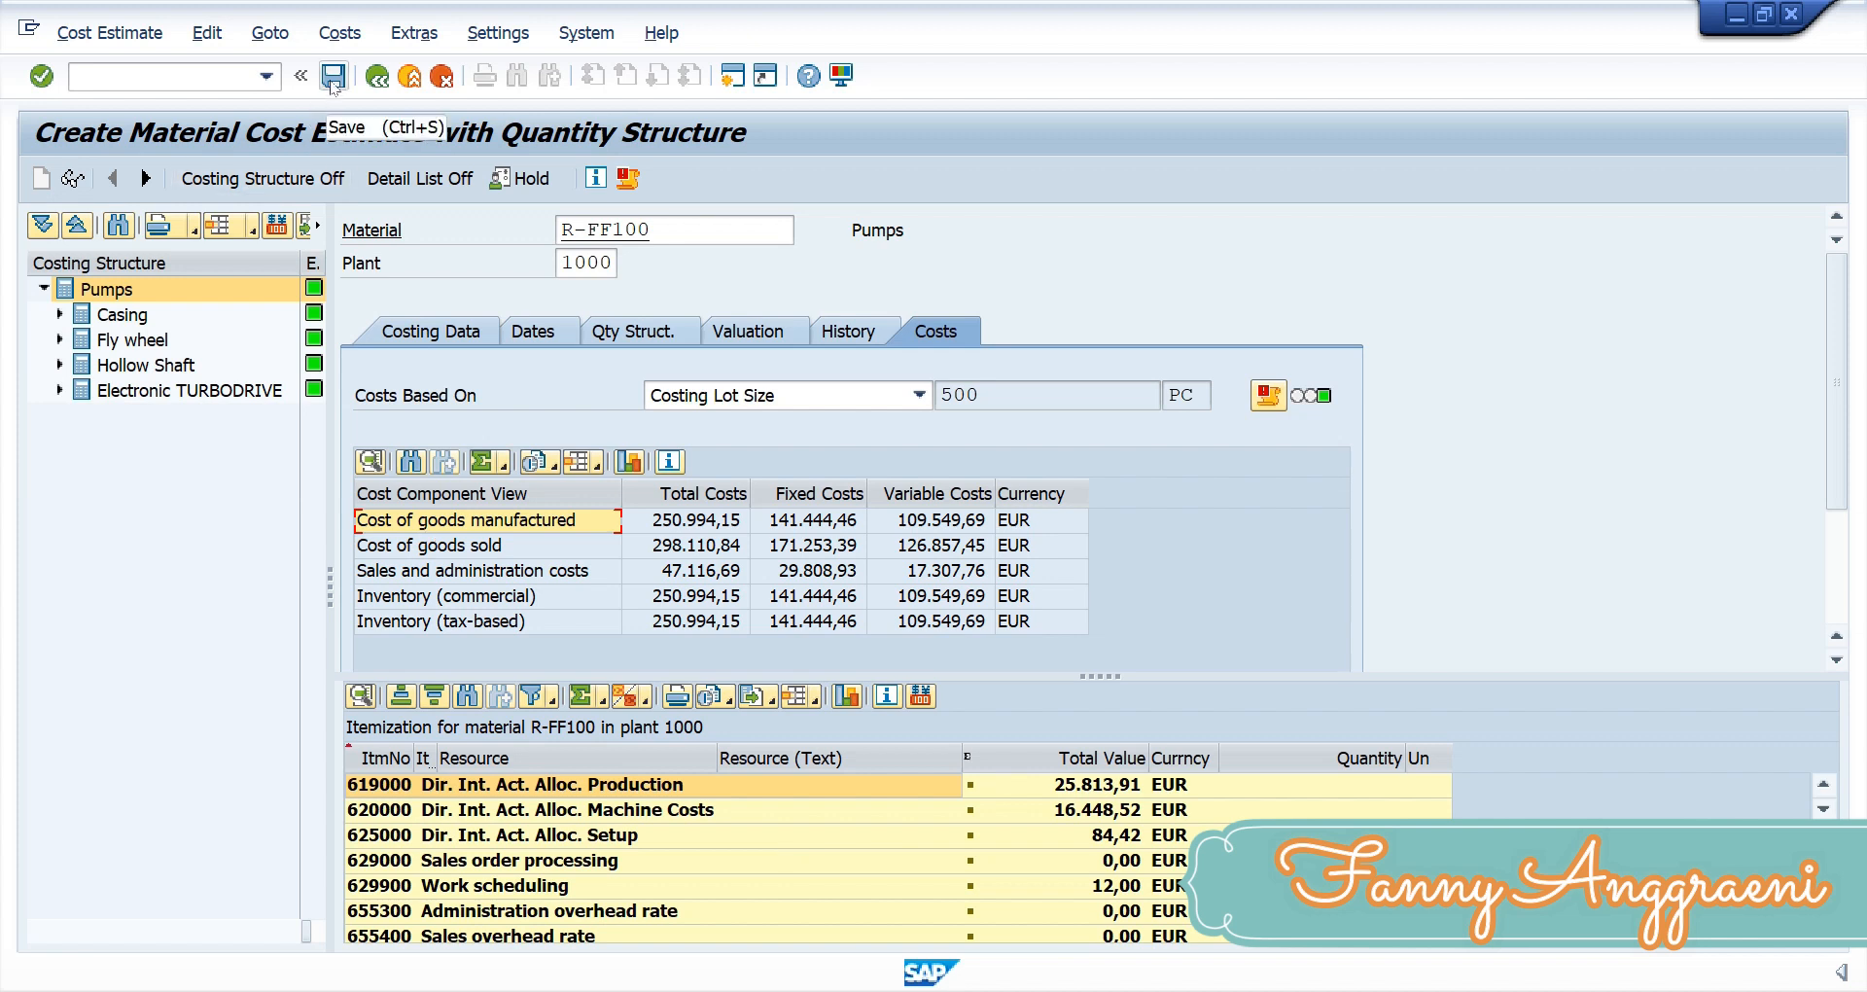
left_click(333, 77)
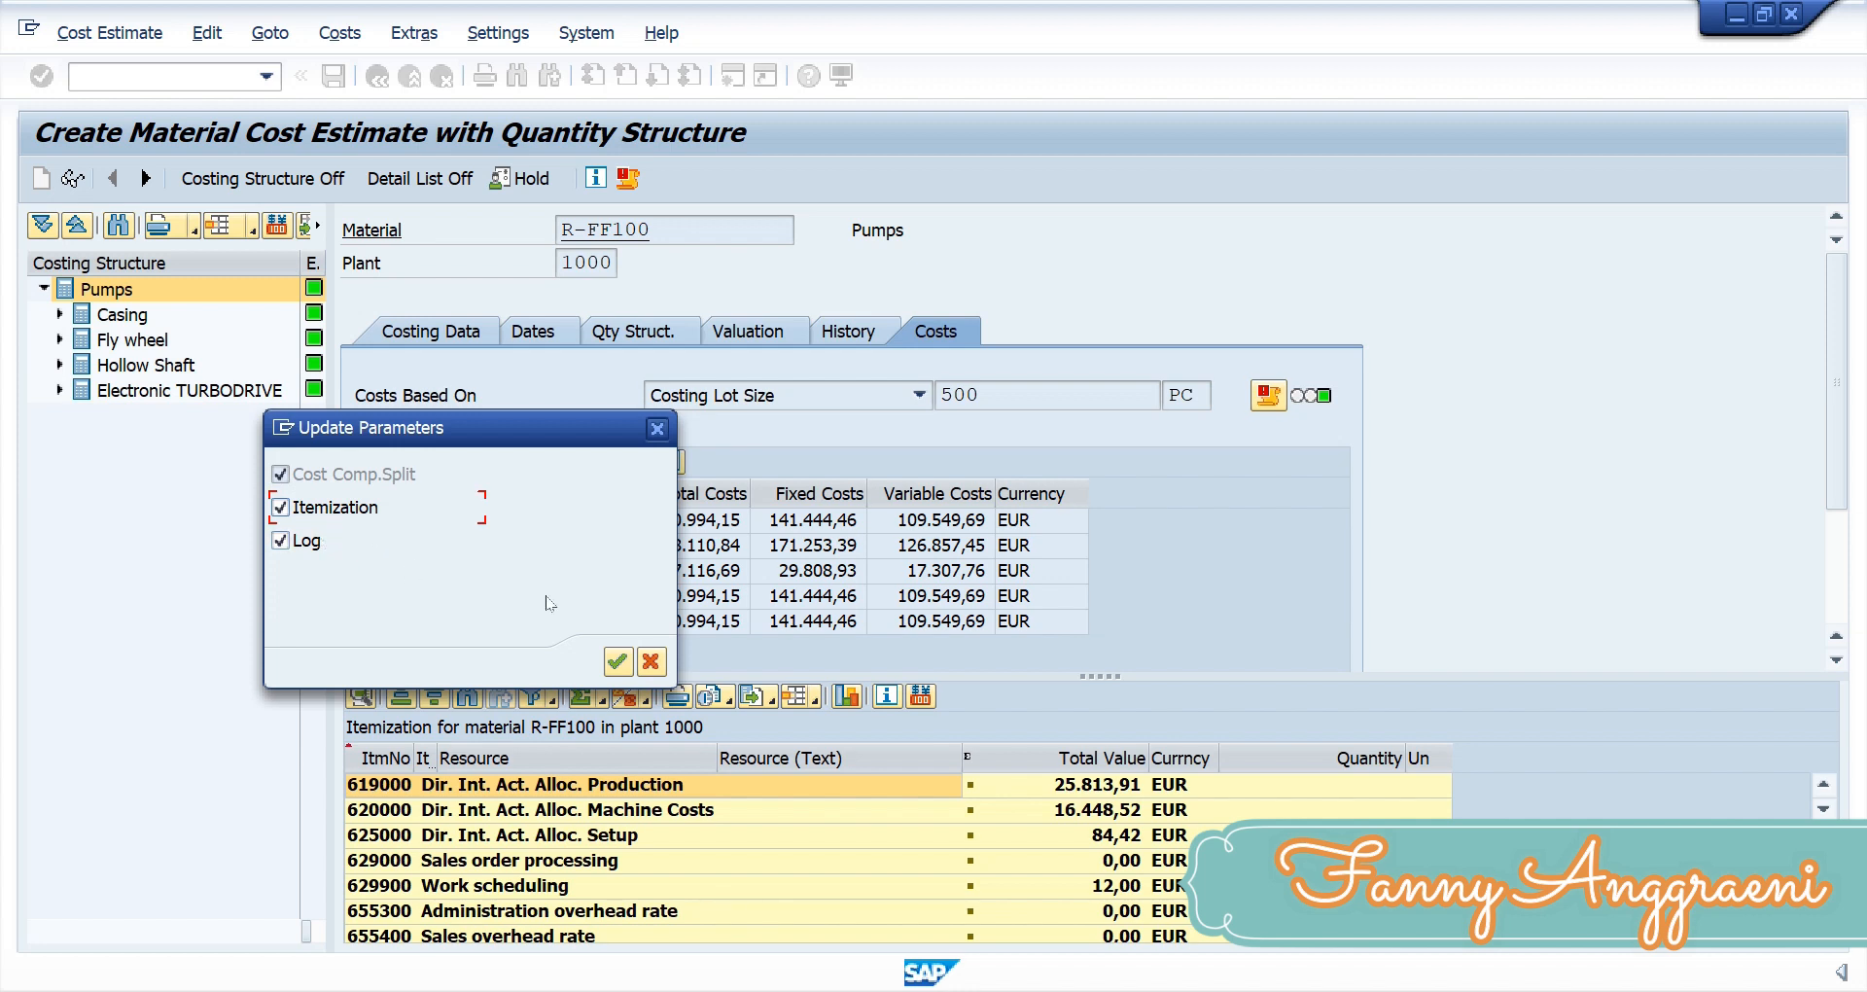
left_click(618, 663)
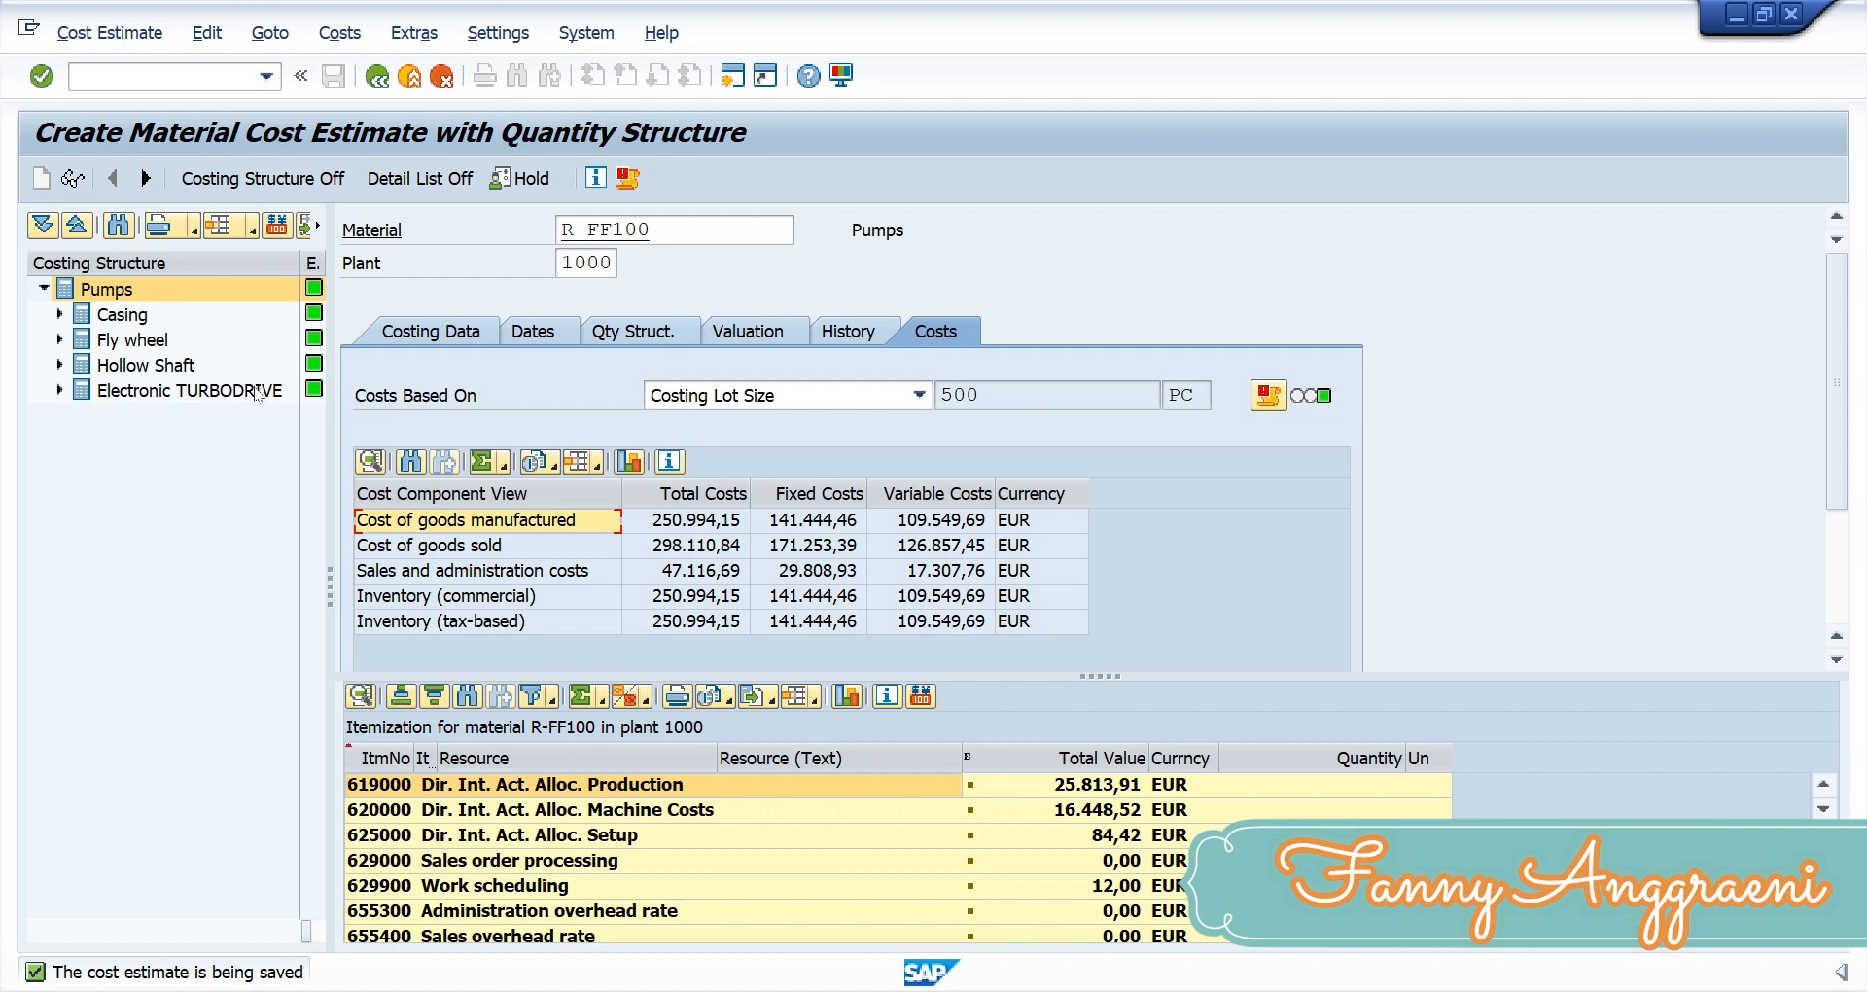
- Leave the cost estimate with /n and open the CK24 Price Update transaction under Material Costing
left_click(167, 77)
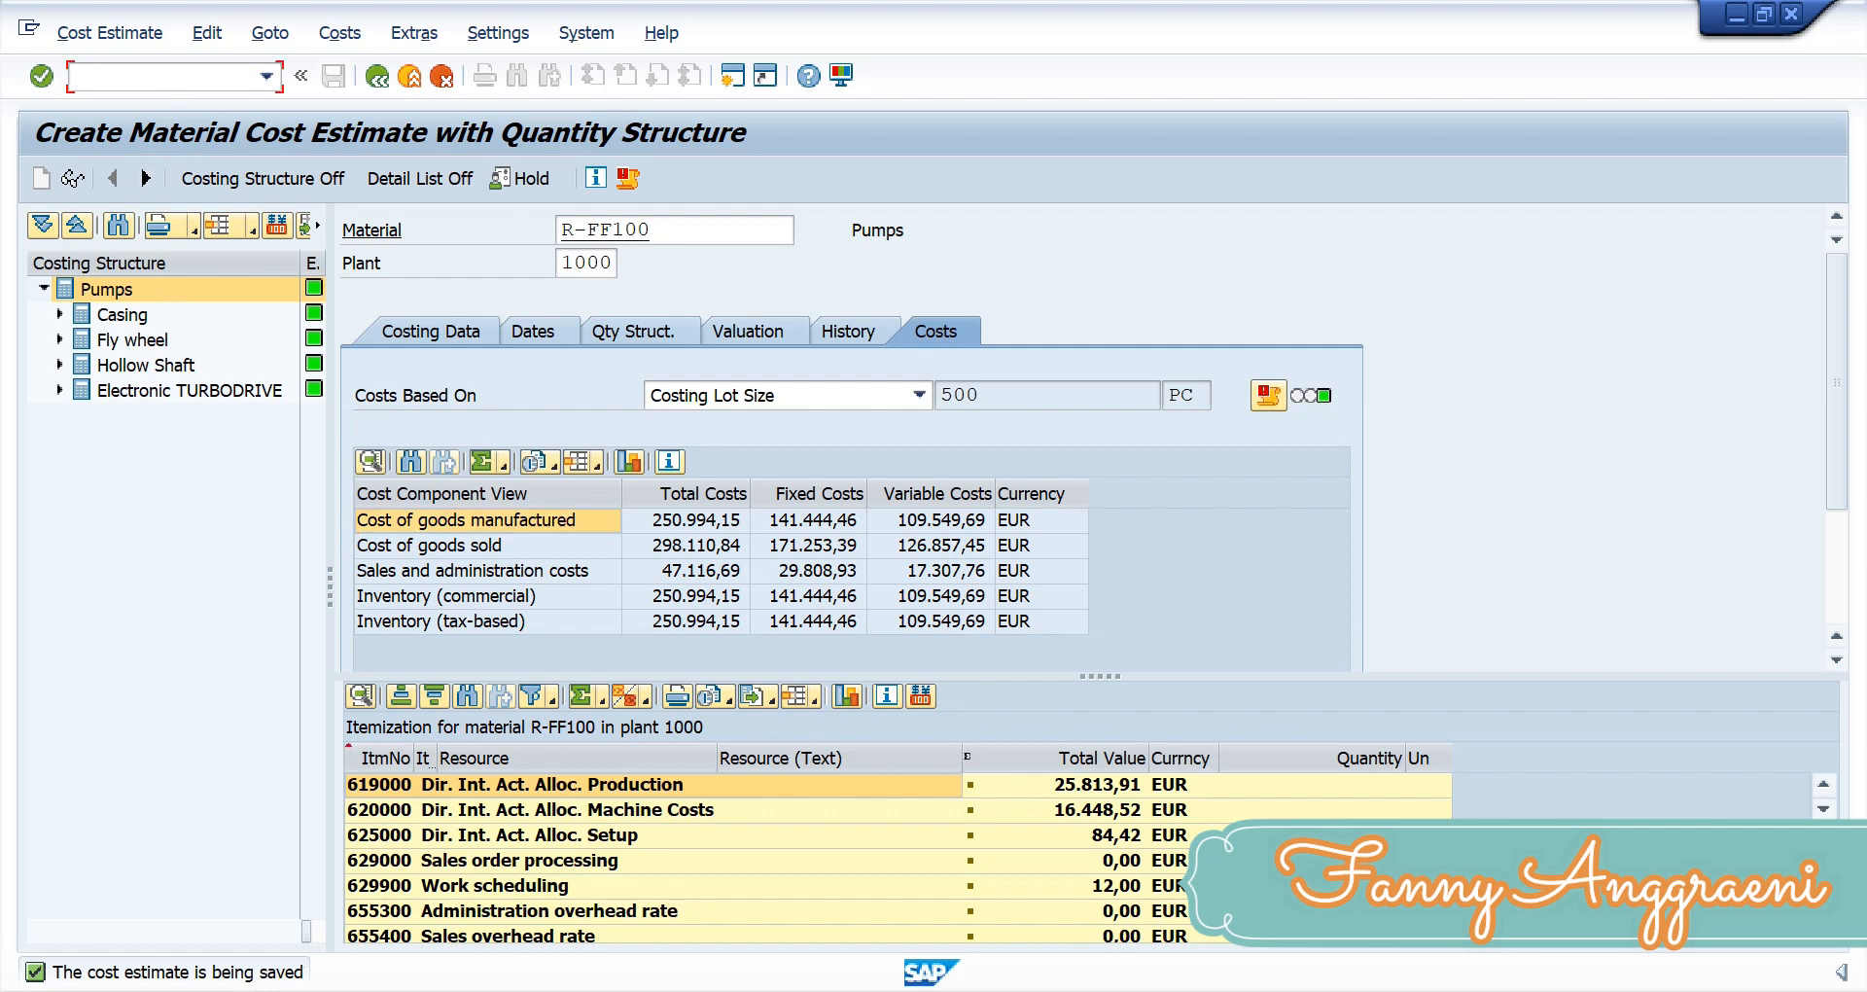
type("/n")
key("Return")
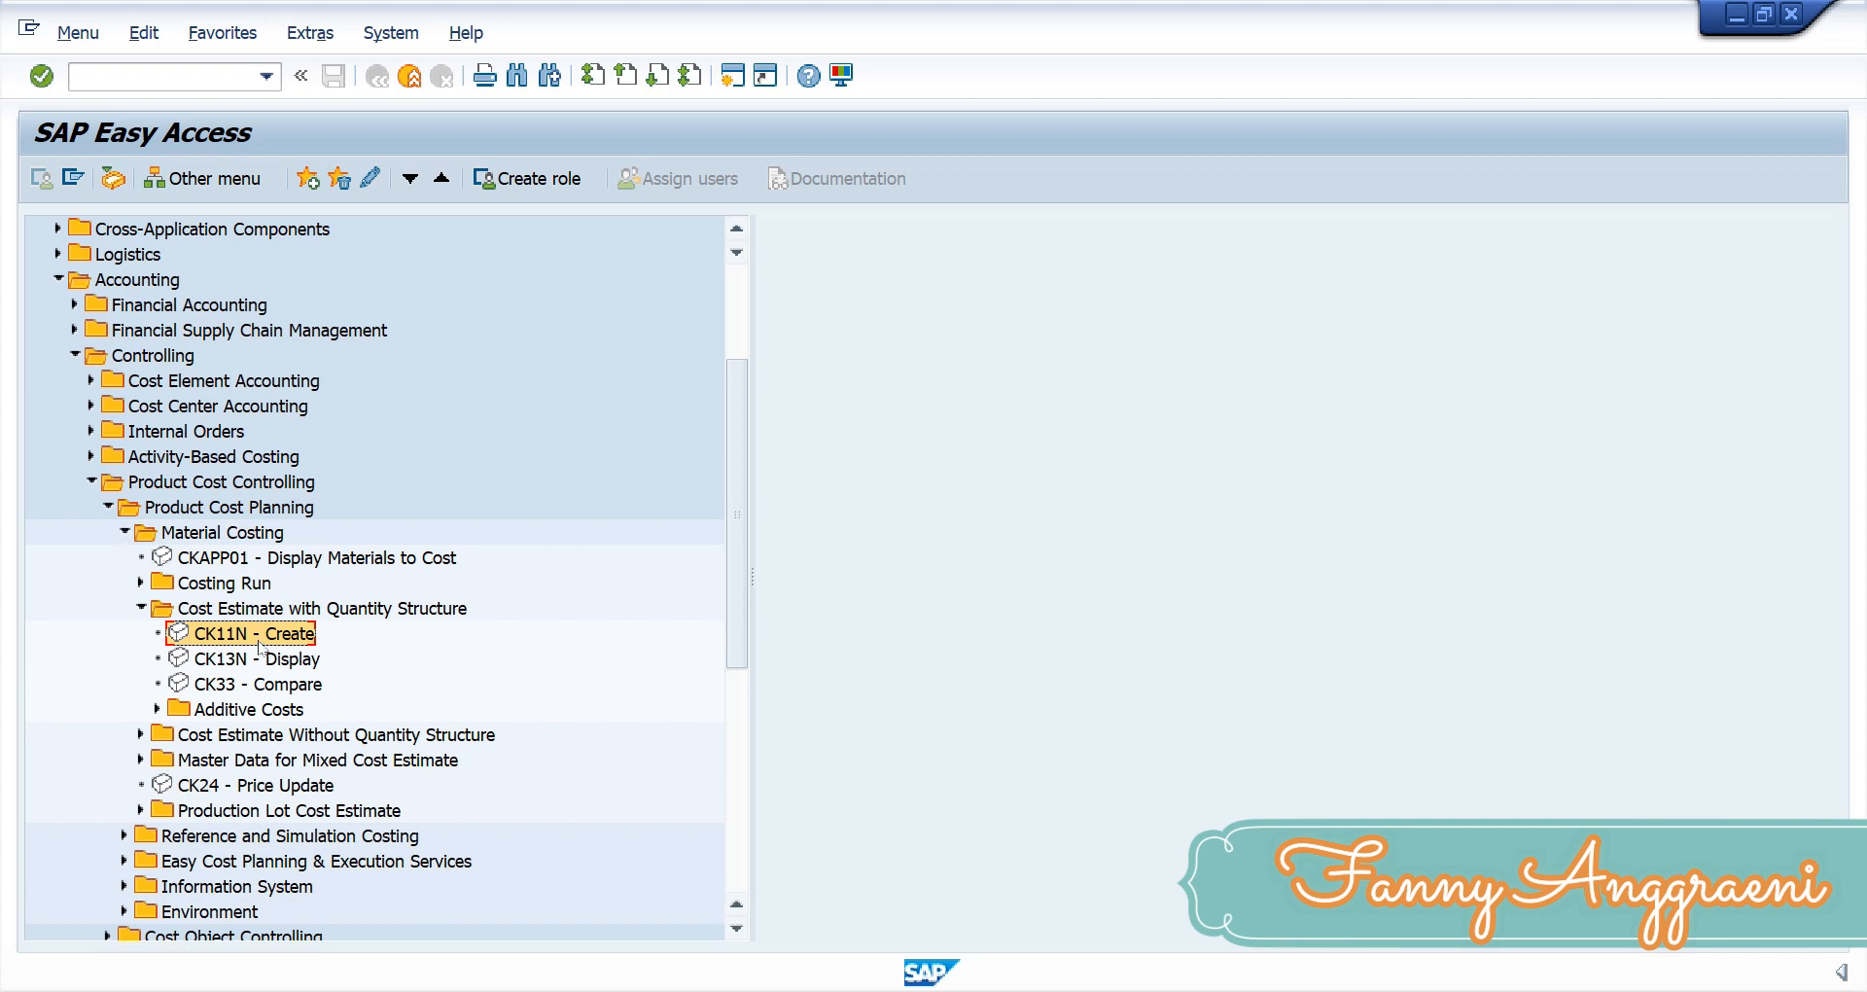
left_click(213, 785)
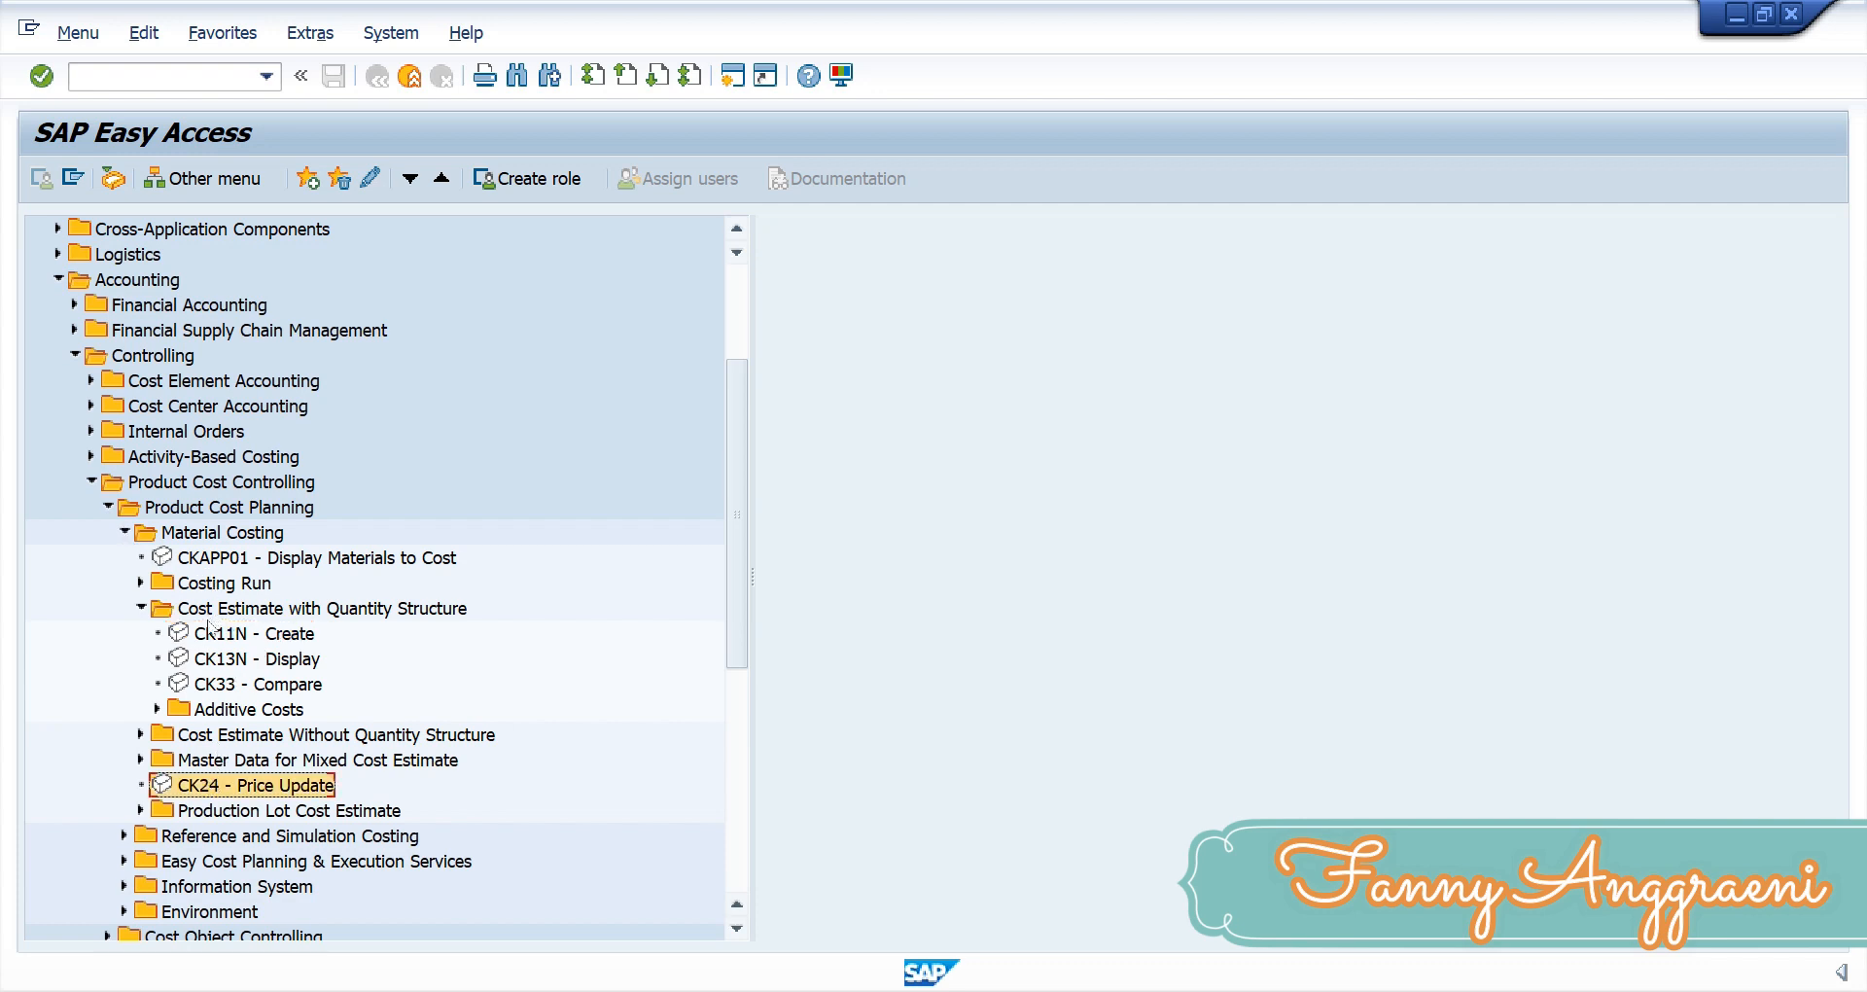
left_click(291, 637)
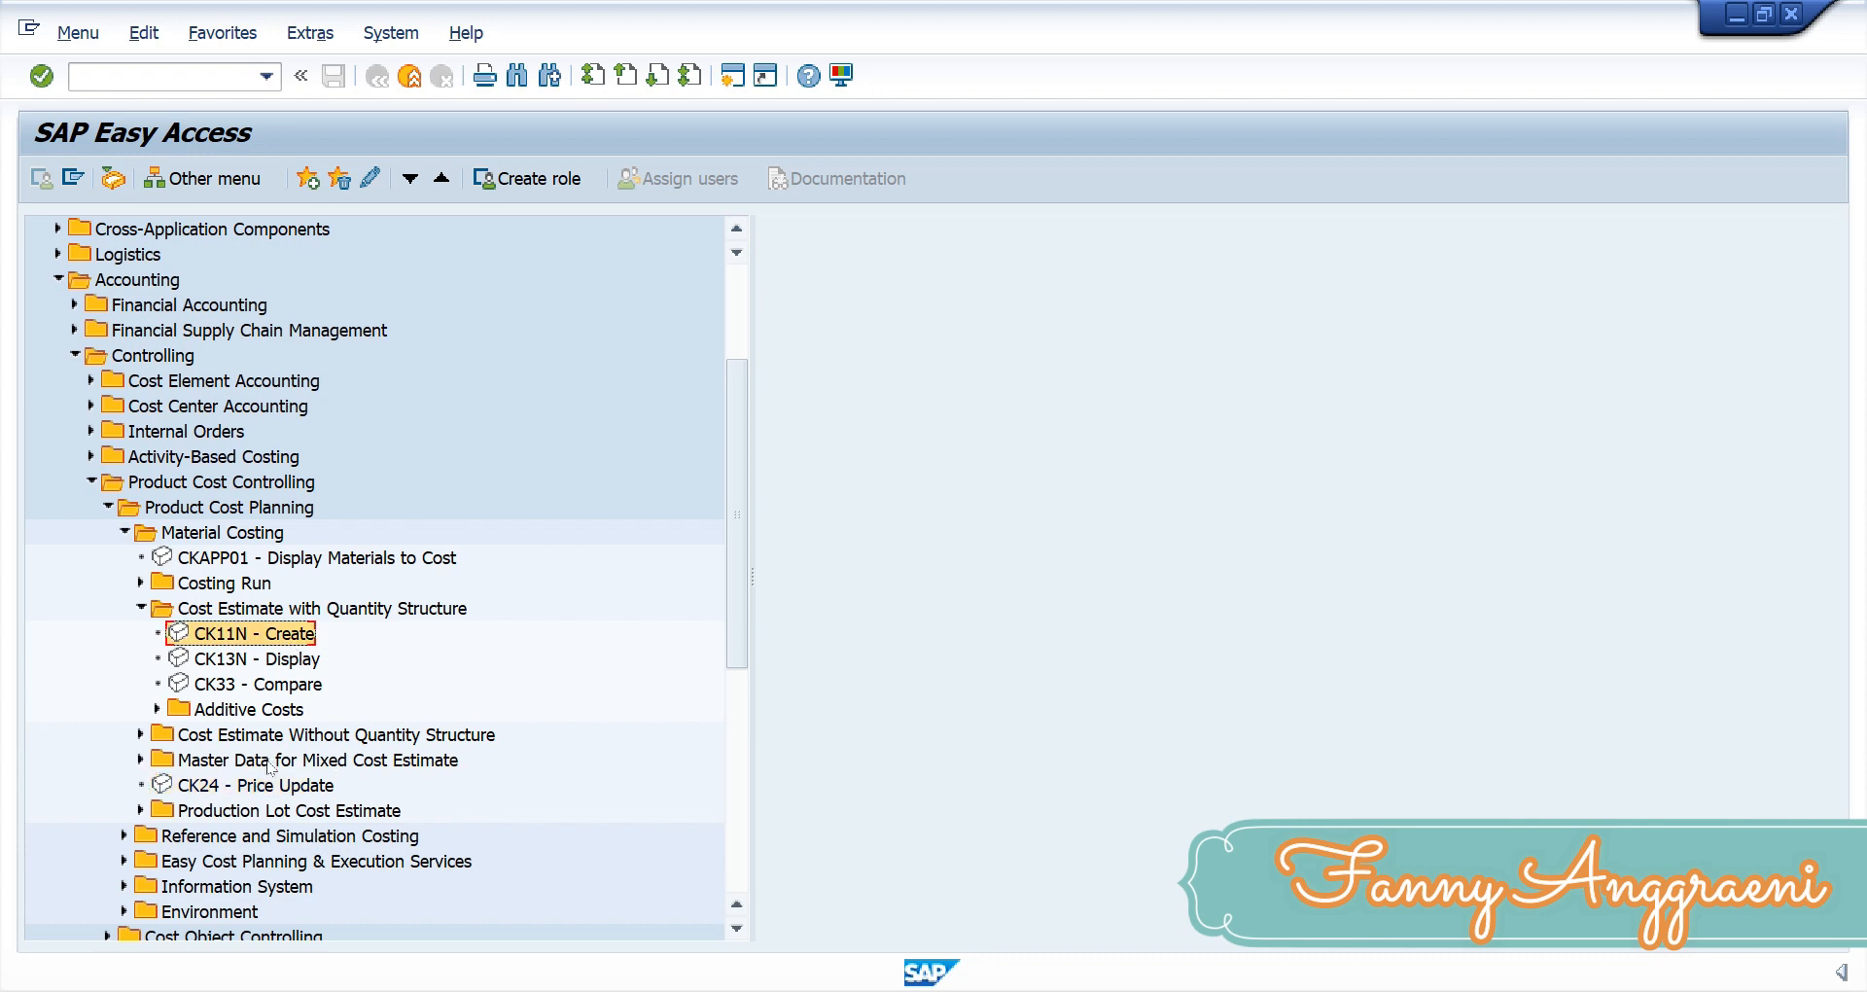
left_click(244, 788)
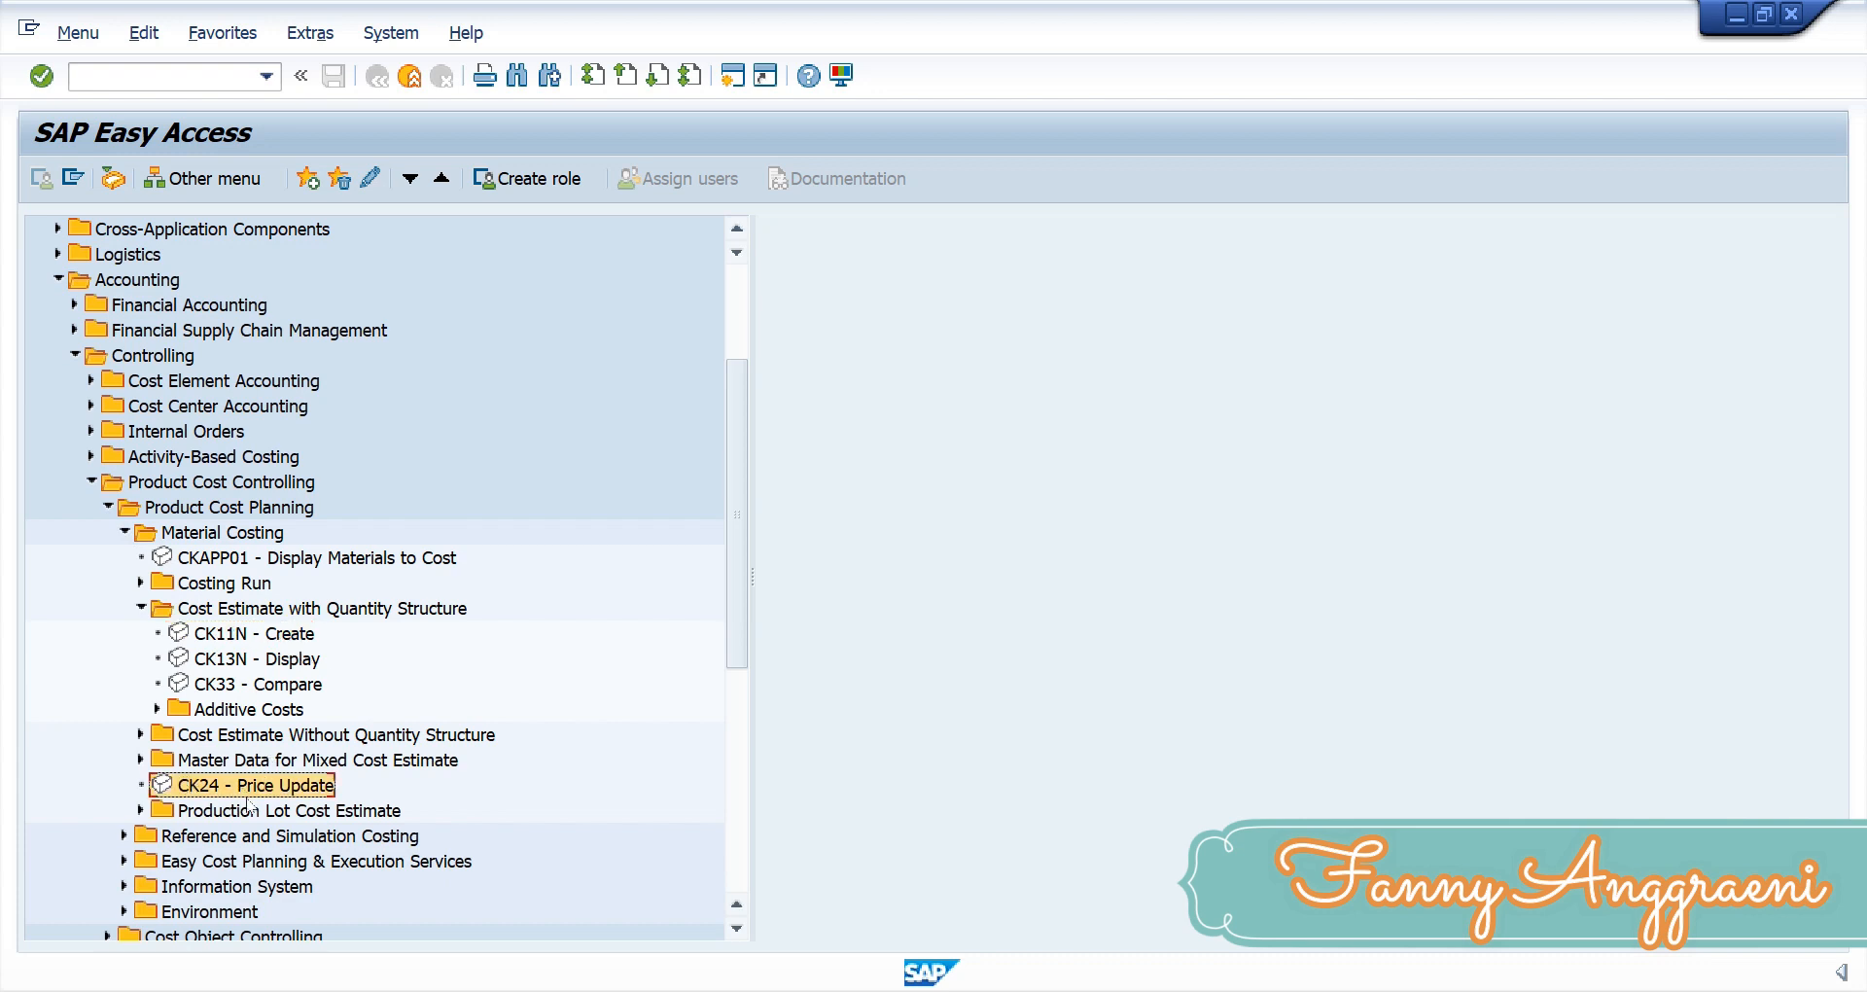
double_click(312, 790)
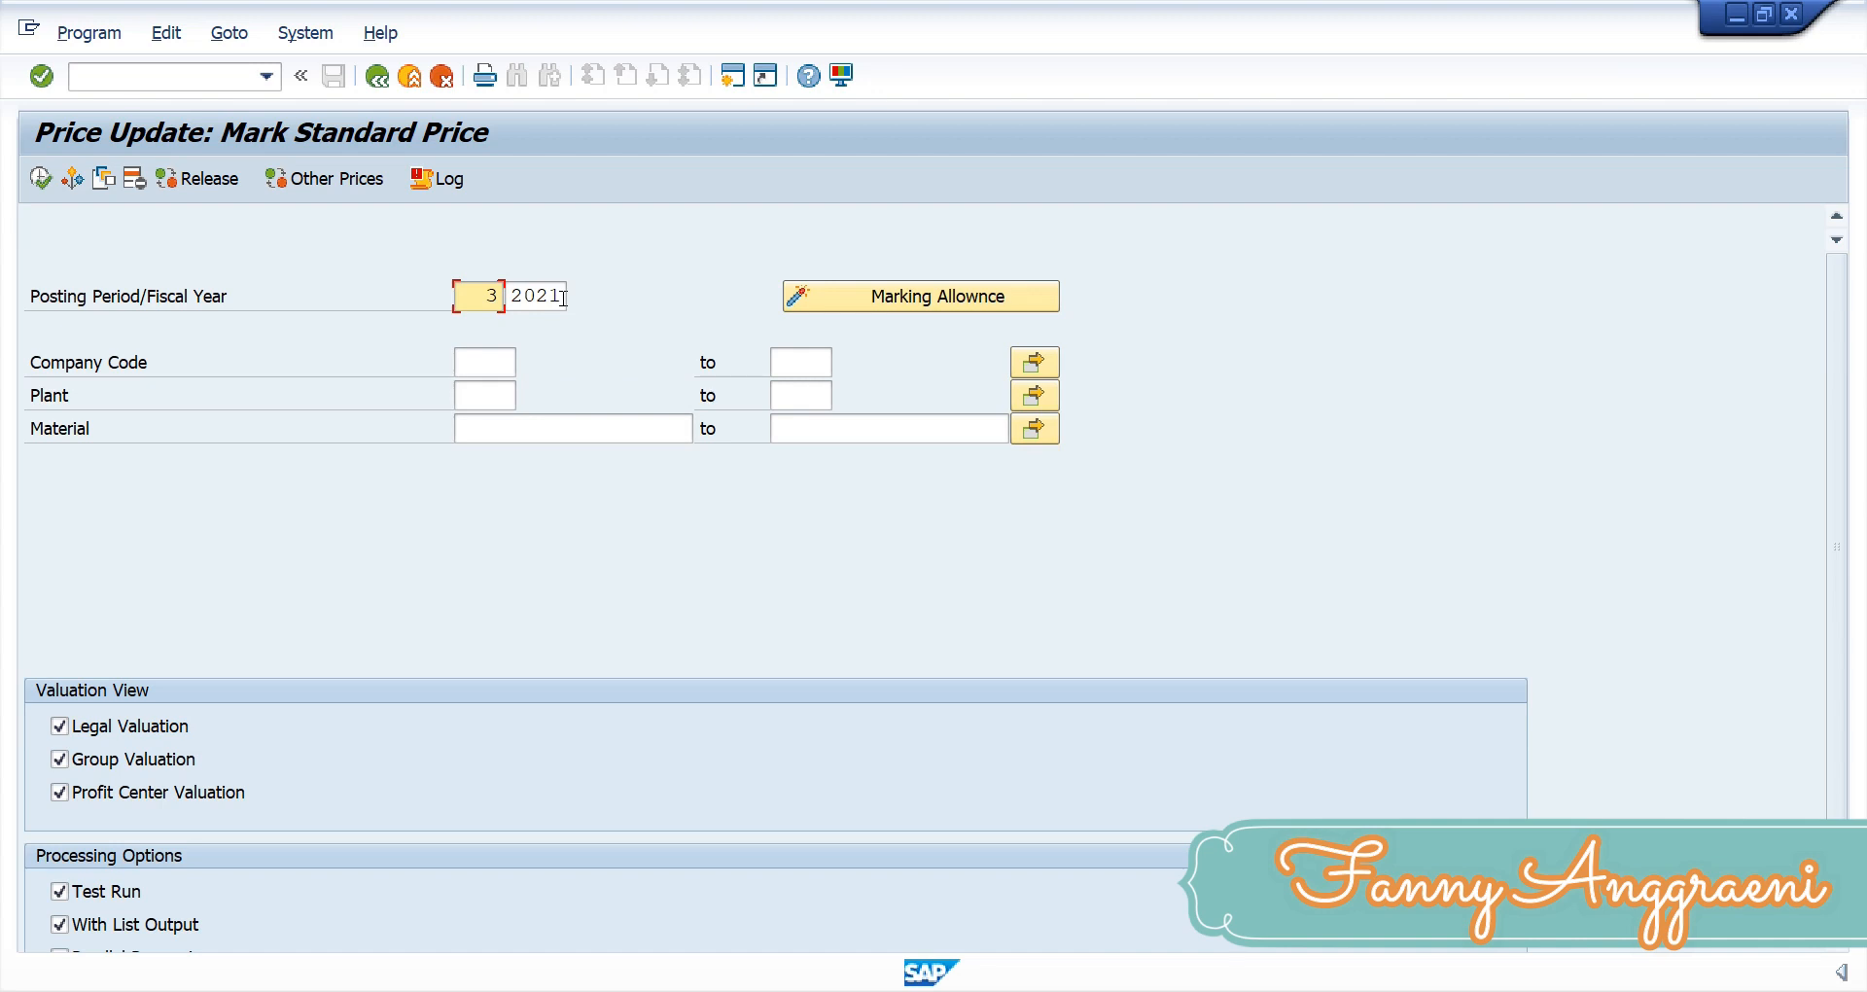
- Restrict the price update to company code 1000, plant 1000 and material R-FF100
left_click(495, 352)
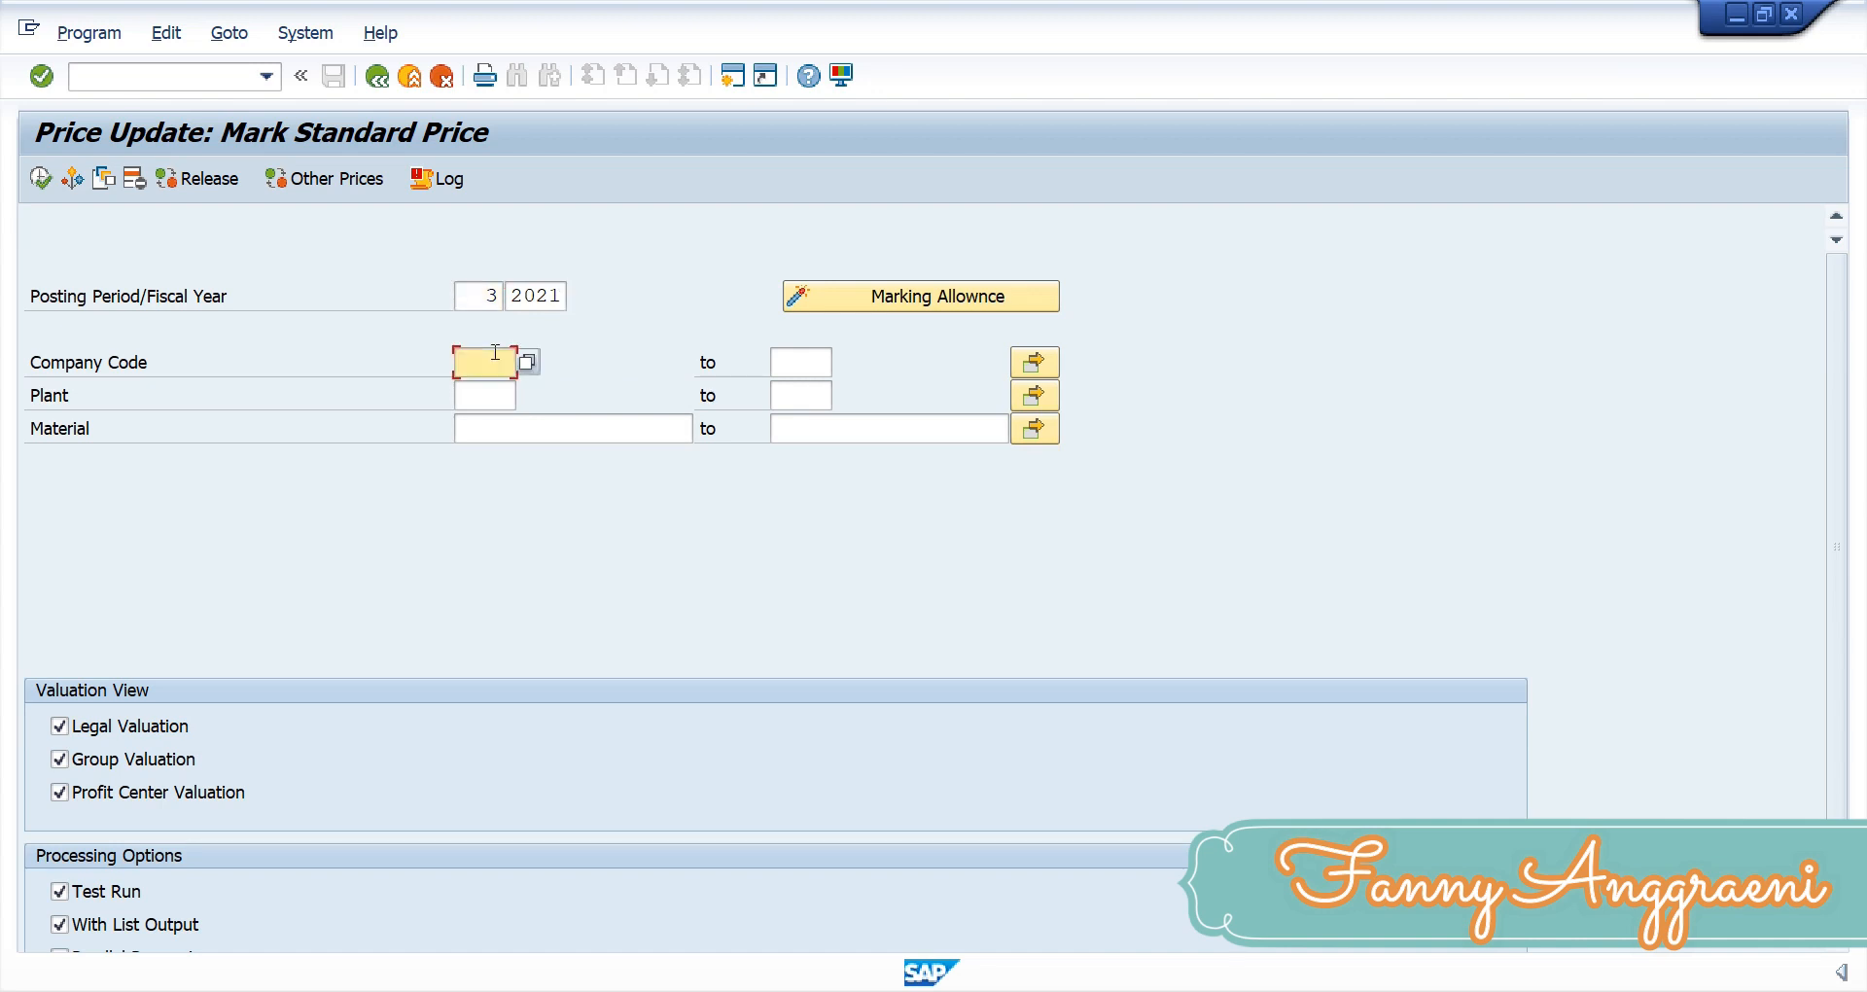
type("1000")
left_click(483, 398)
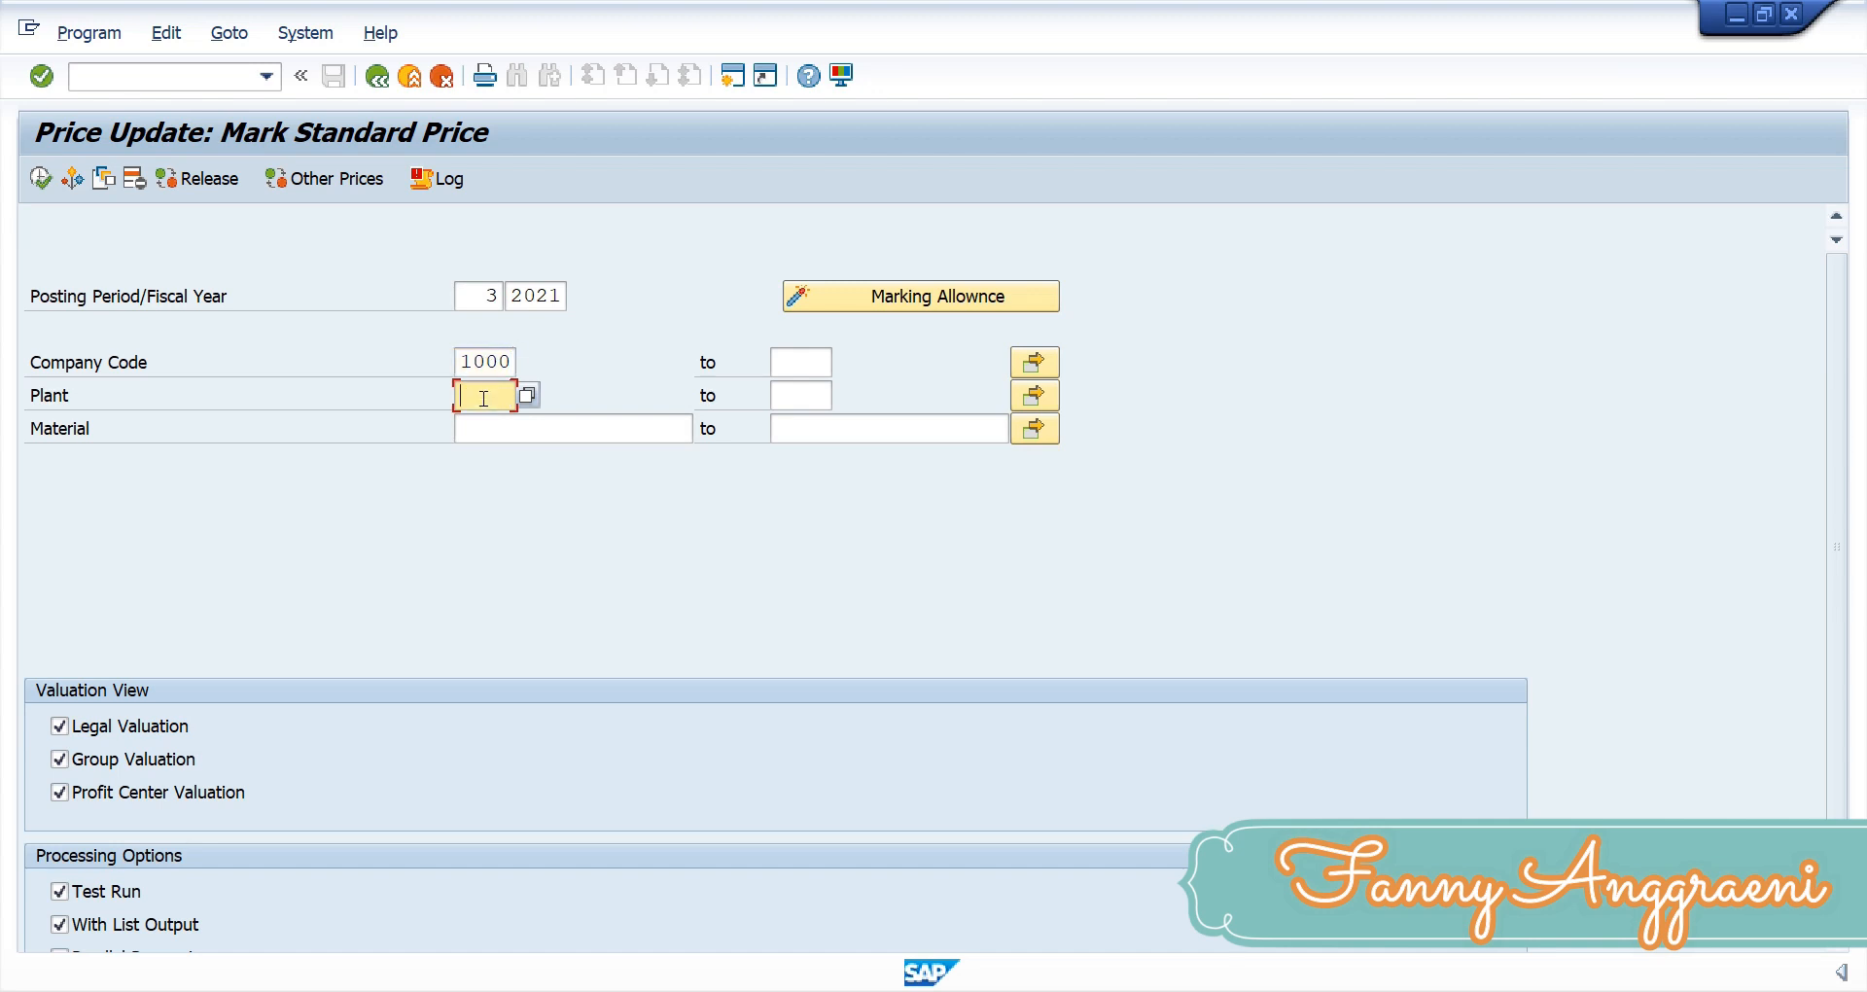
type("1000")
left_click(513, 428)
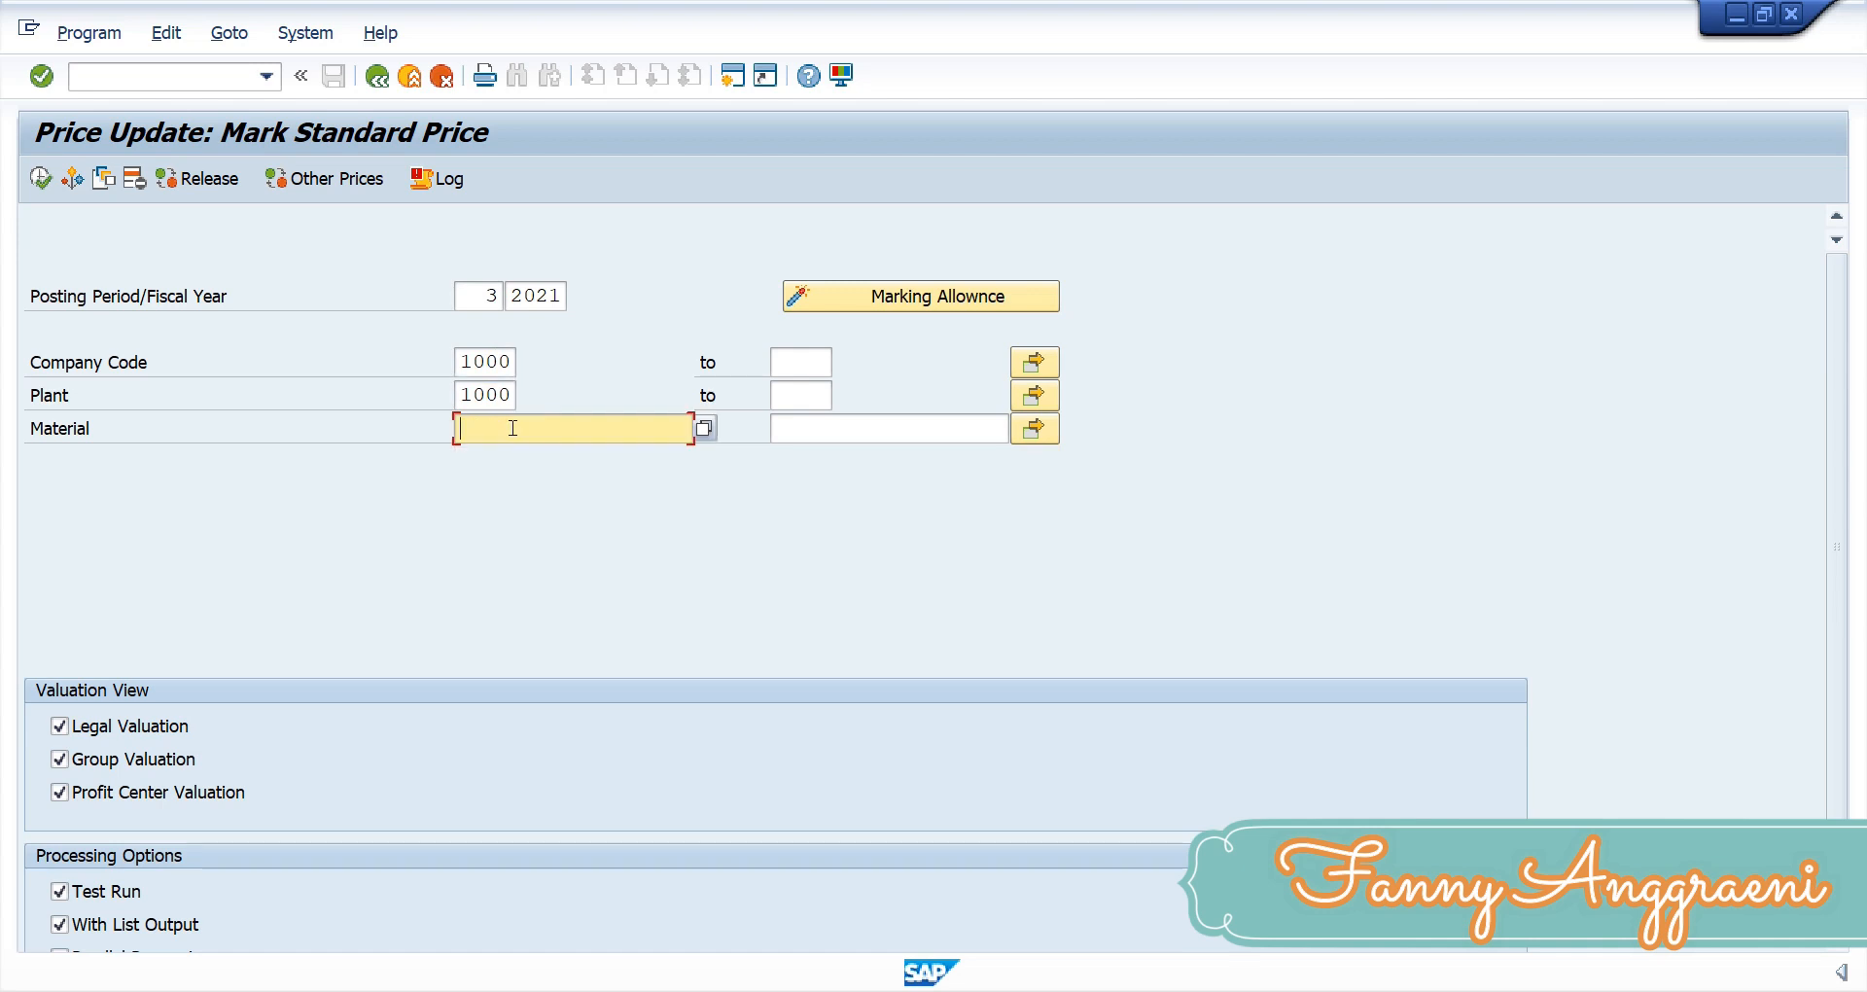
type("R")
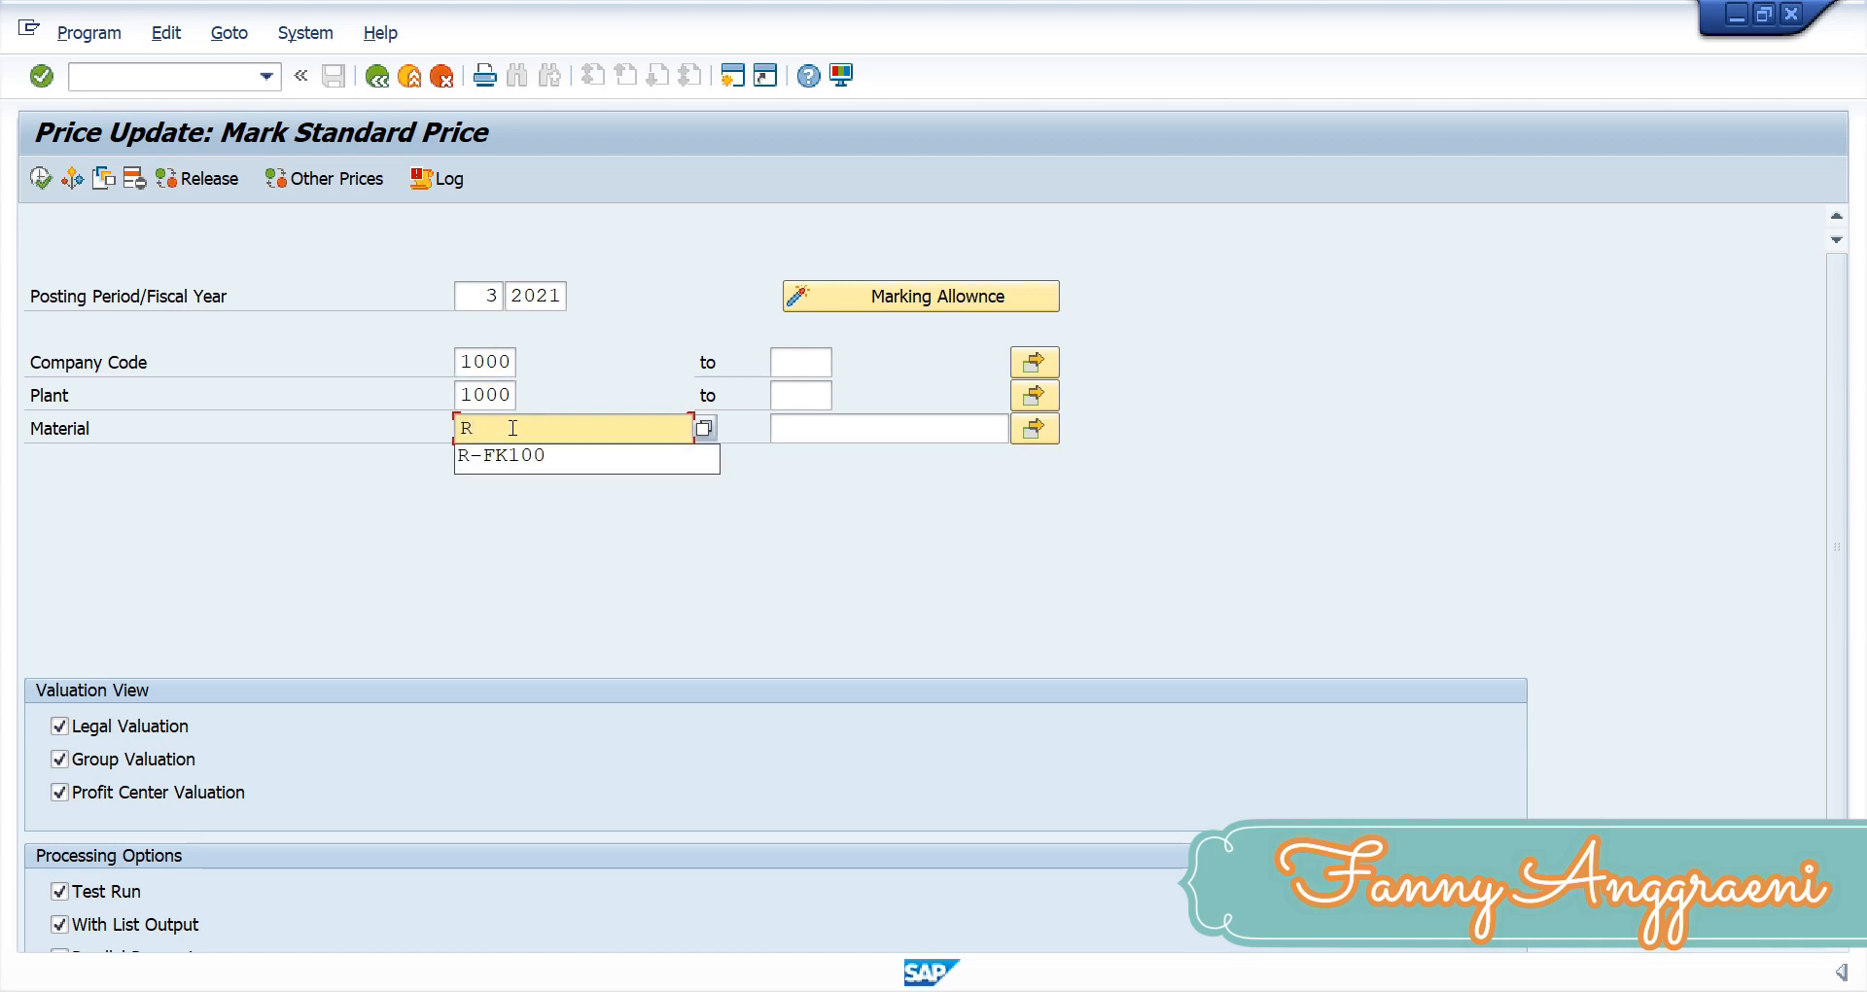
type("-Ff")
type("100")
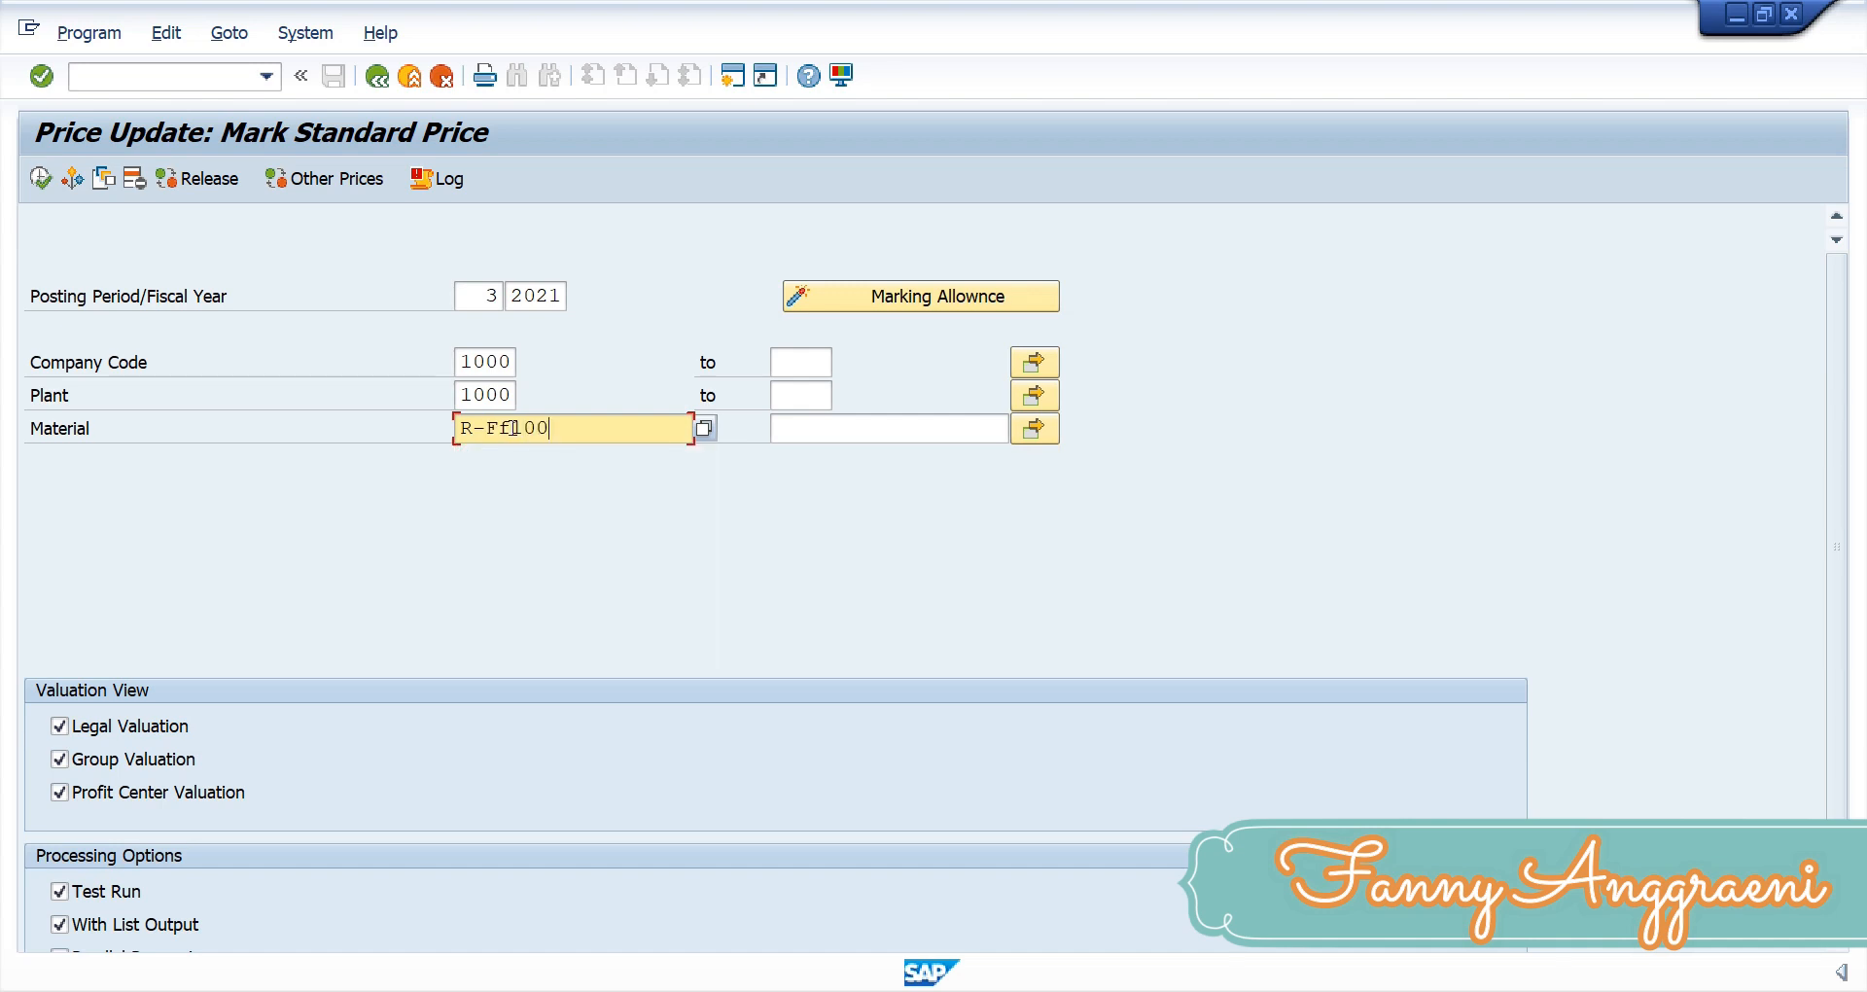
key("Return")
- Turn off Test Run, execute the standard price marking, and leave the resulting log
left_click(58, 894)
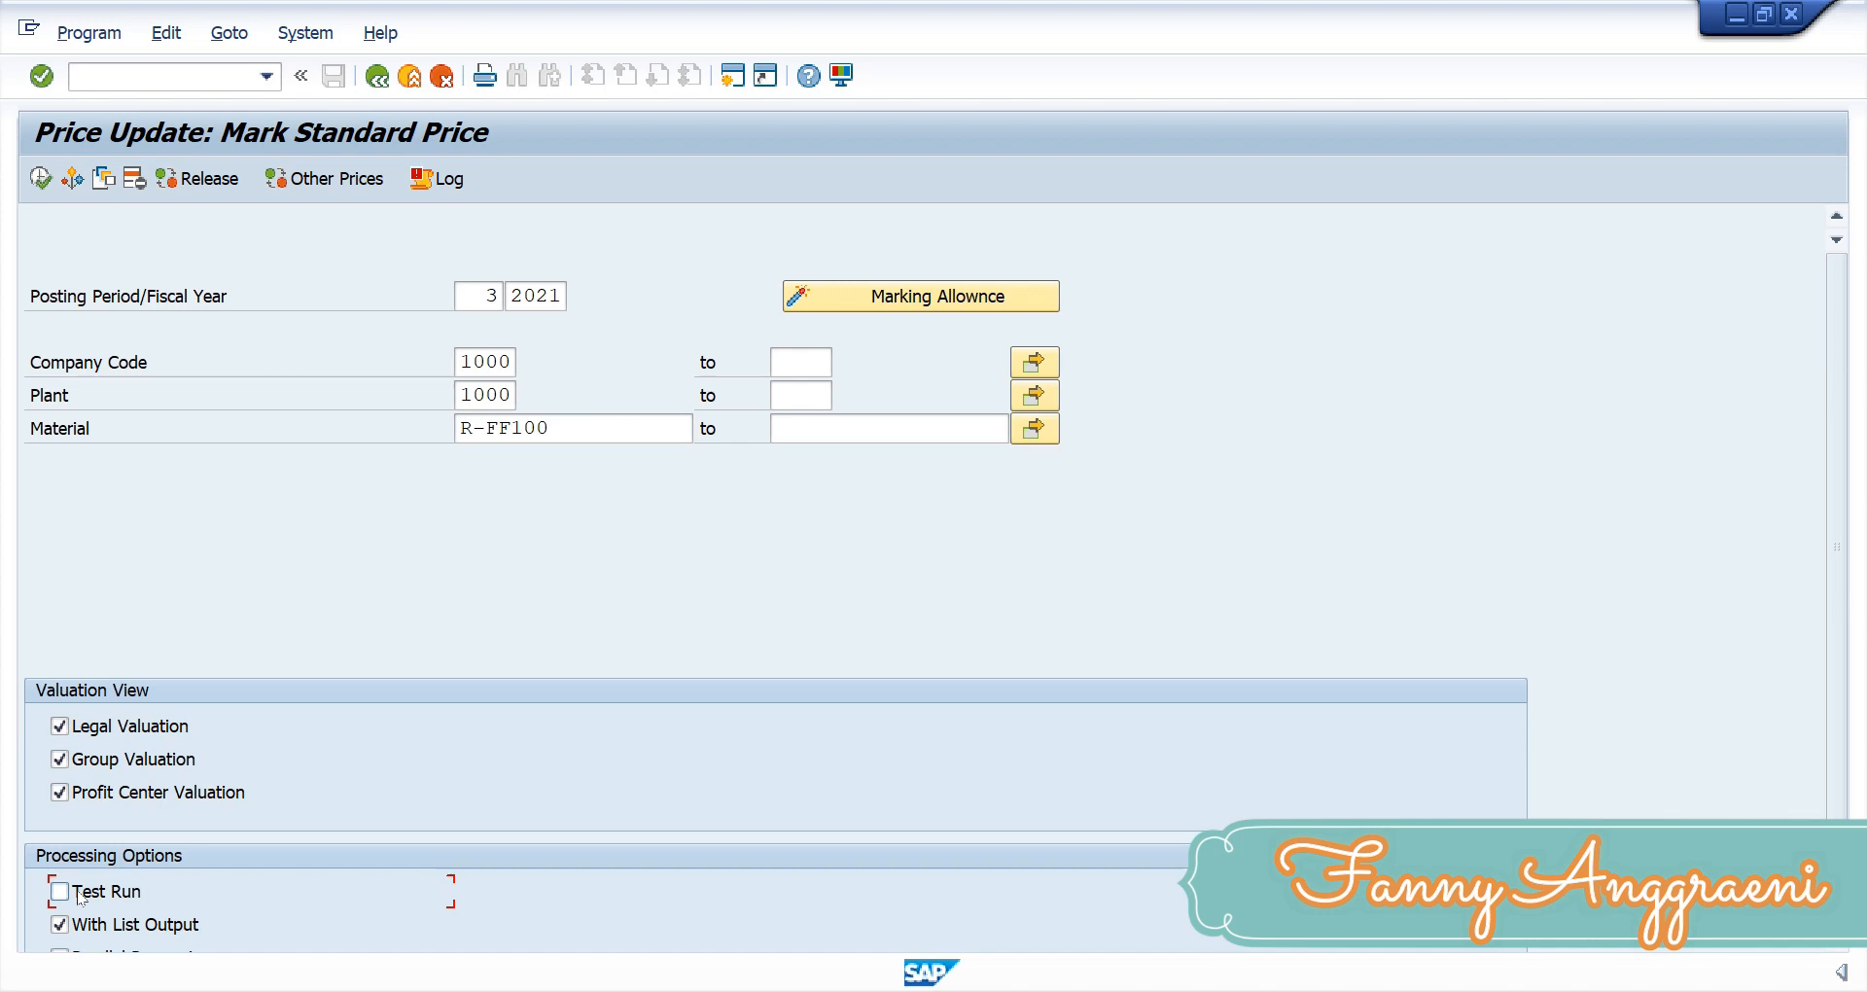
left_click(40, 180)
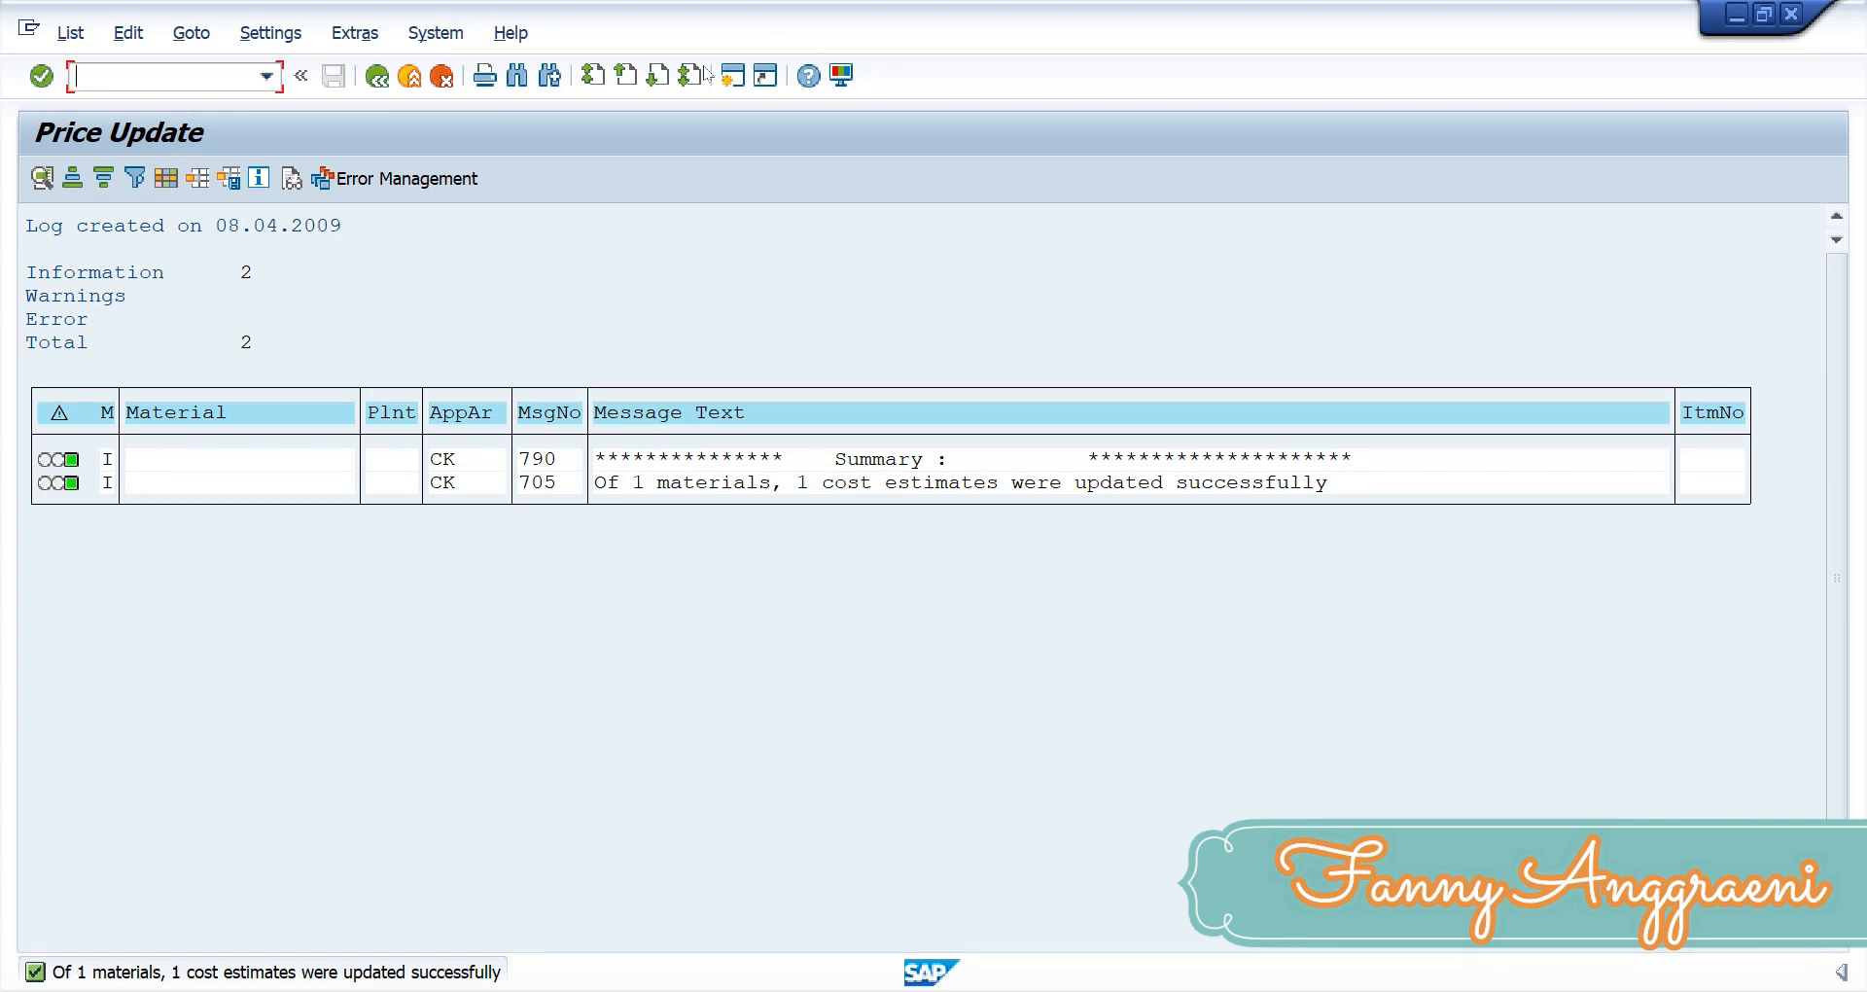
left_click(378, 77)
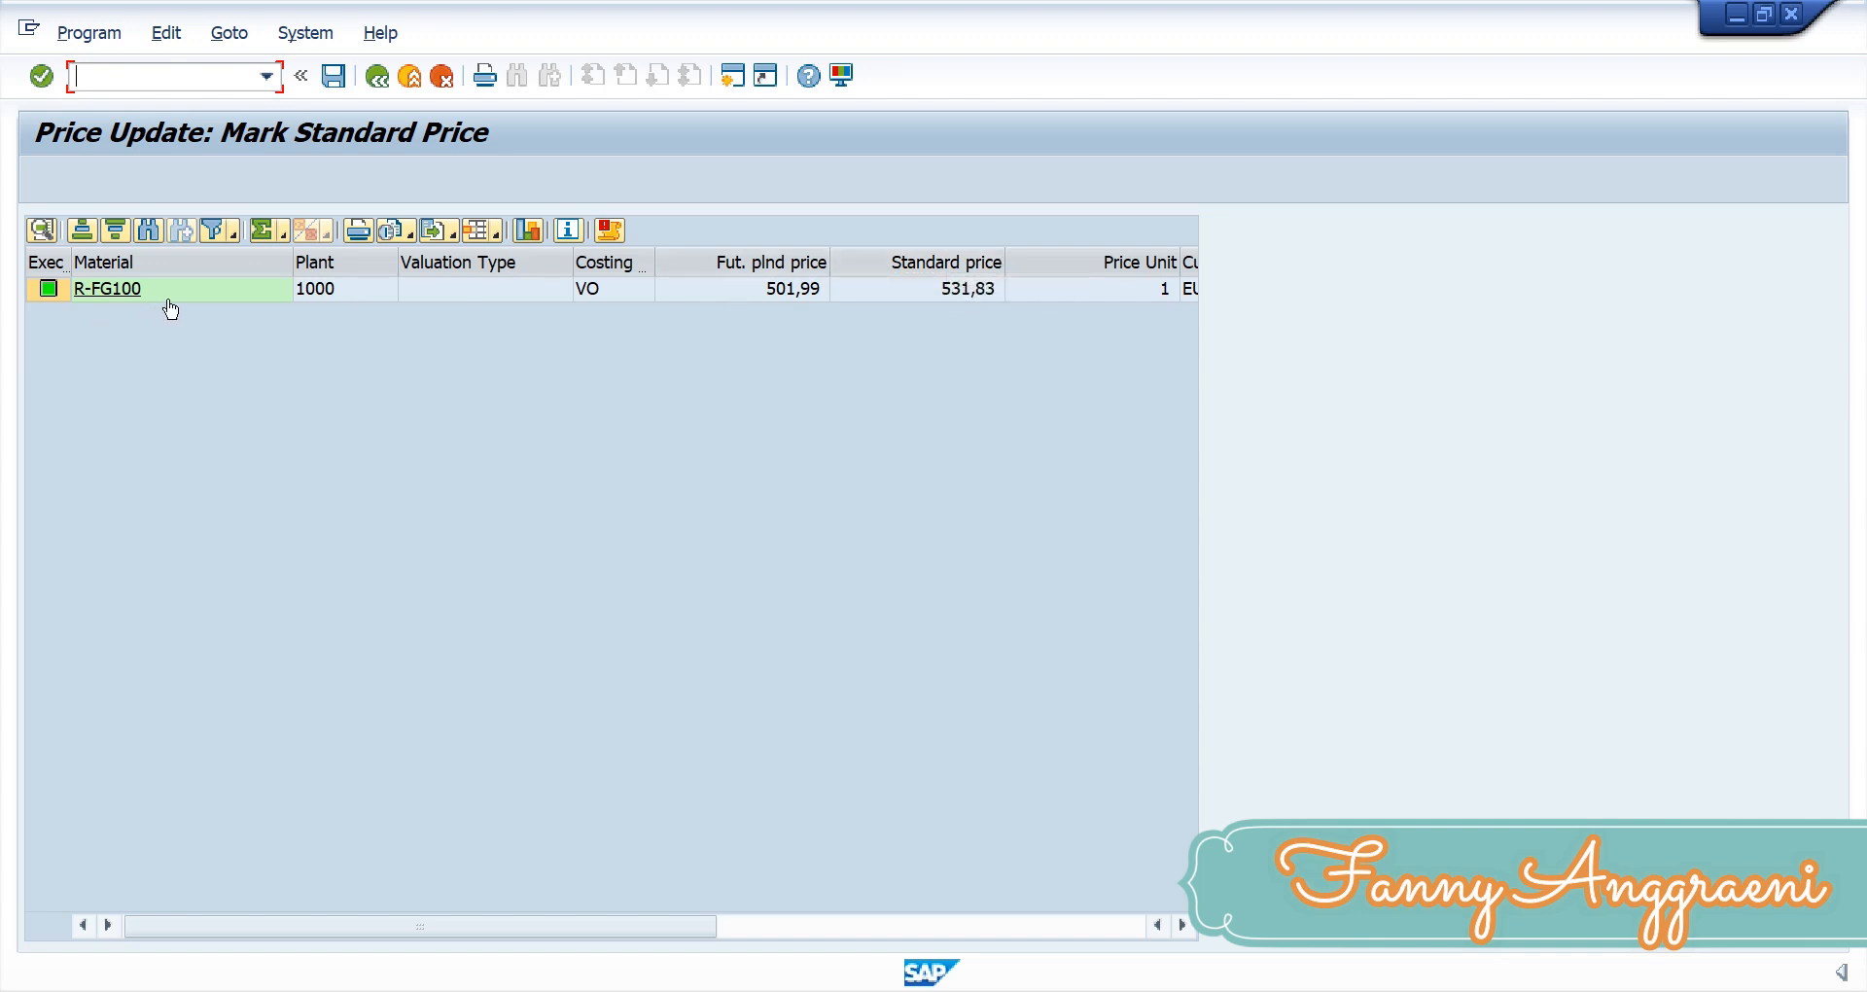
- Open the marked material's master record from the price update list and display its Costing 2 data
left_click(117, 288)
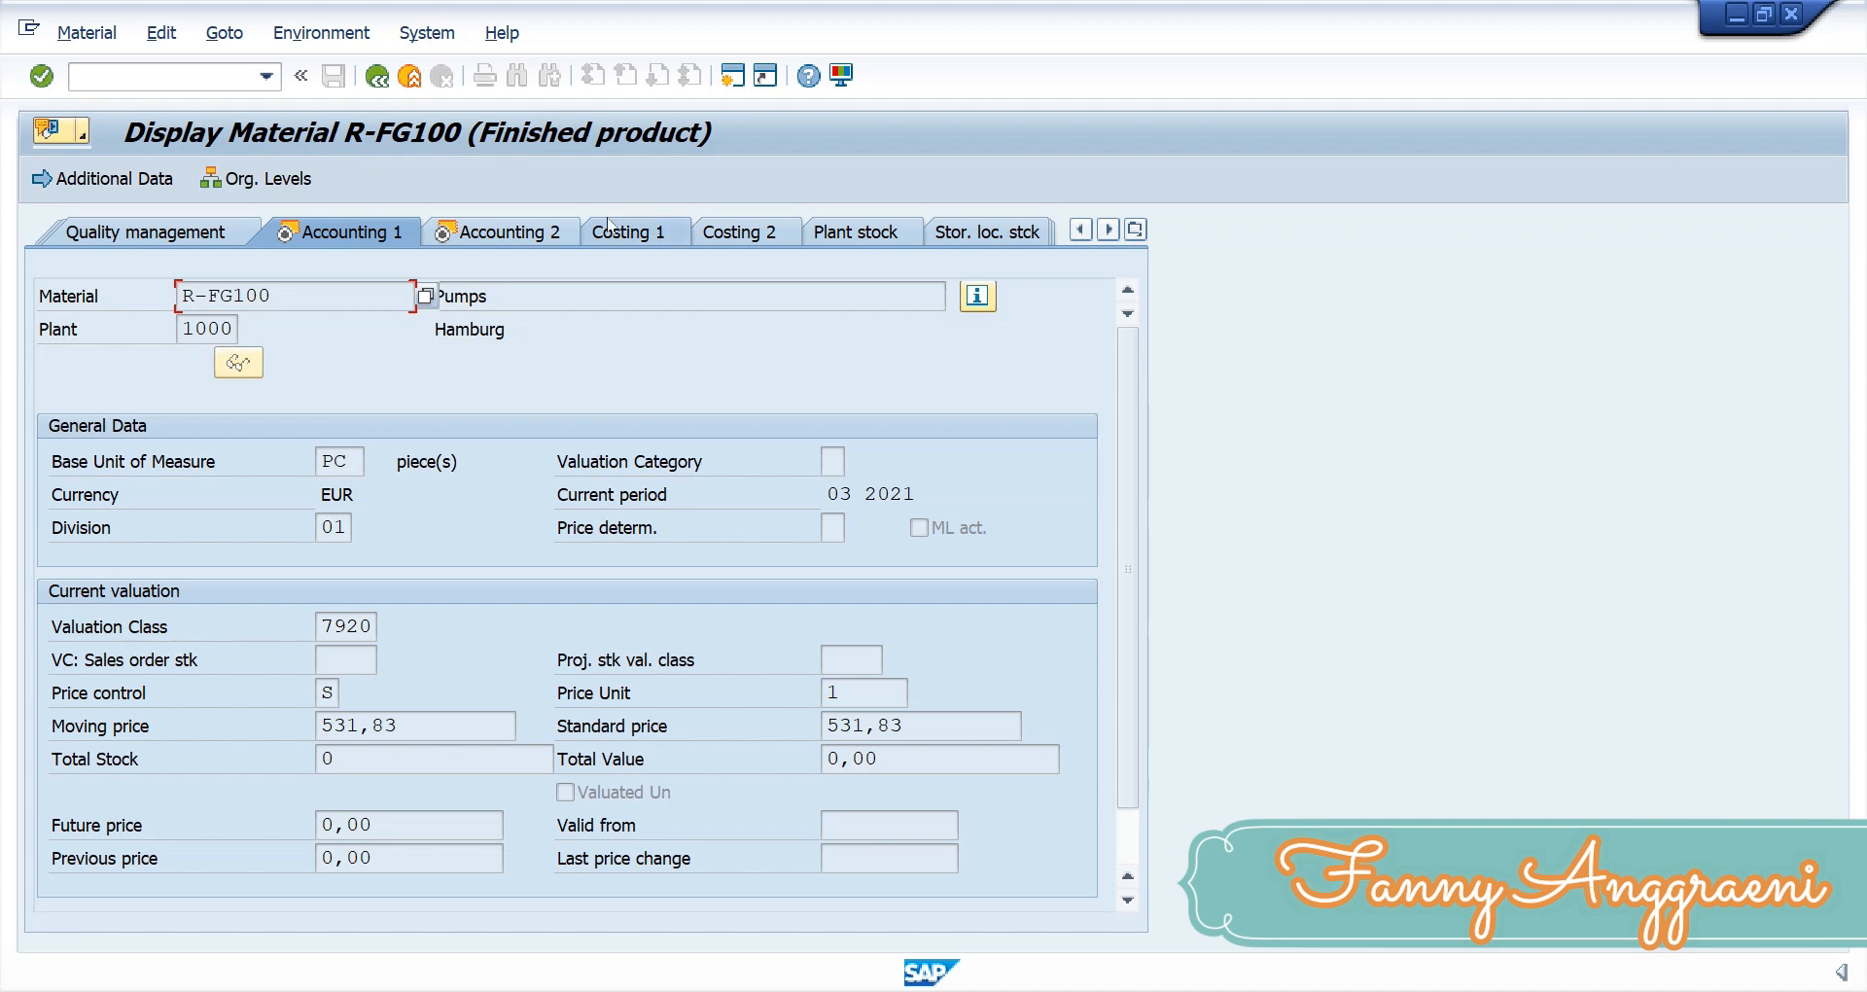
left_click(736, 233)
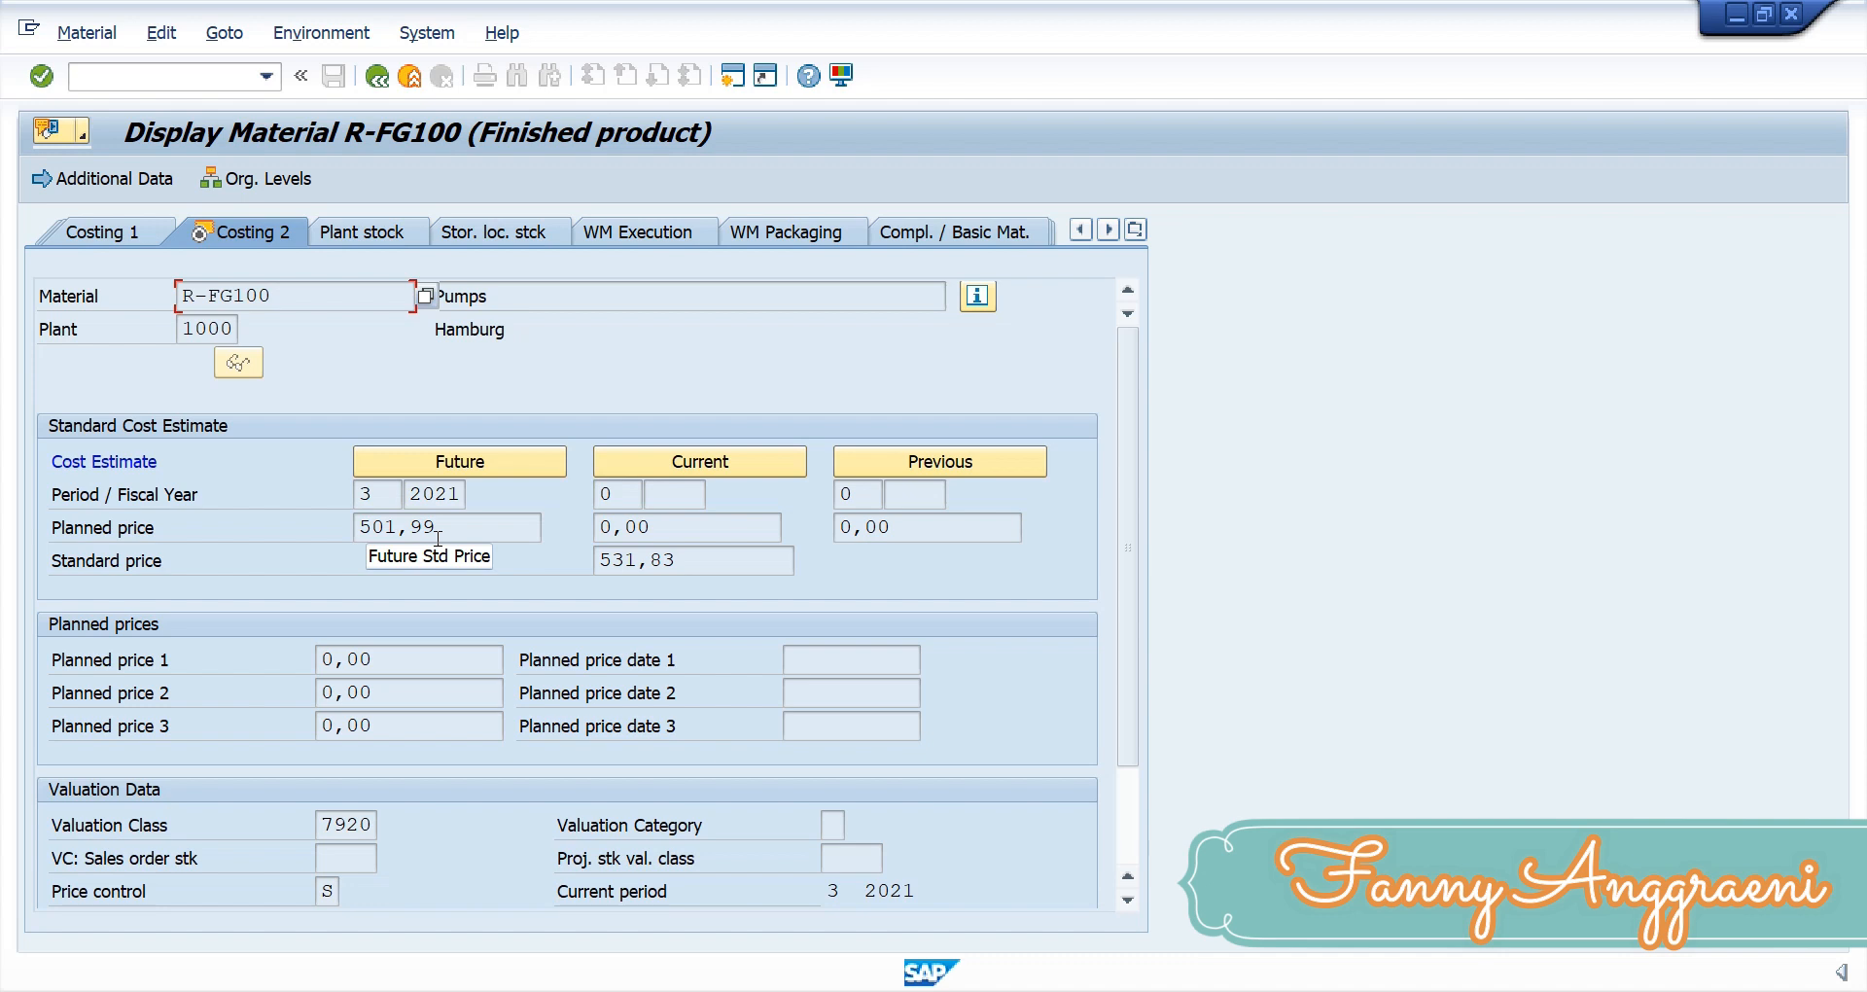
- Return to the price update selection, switch from marking to Release, execute the standard price release for R-FG100, and leave the log
left_click(378, 77)
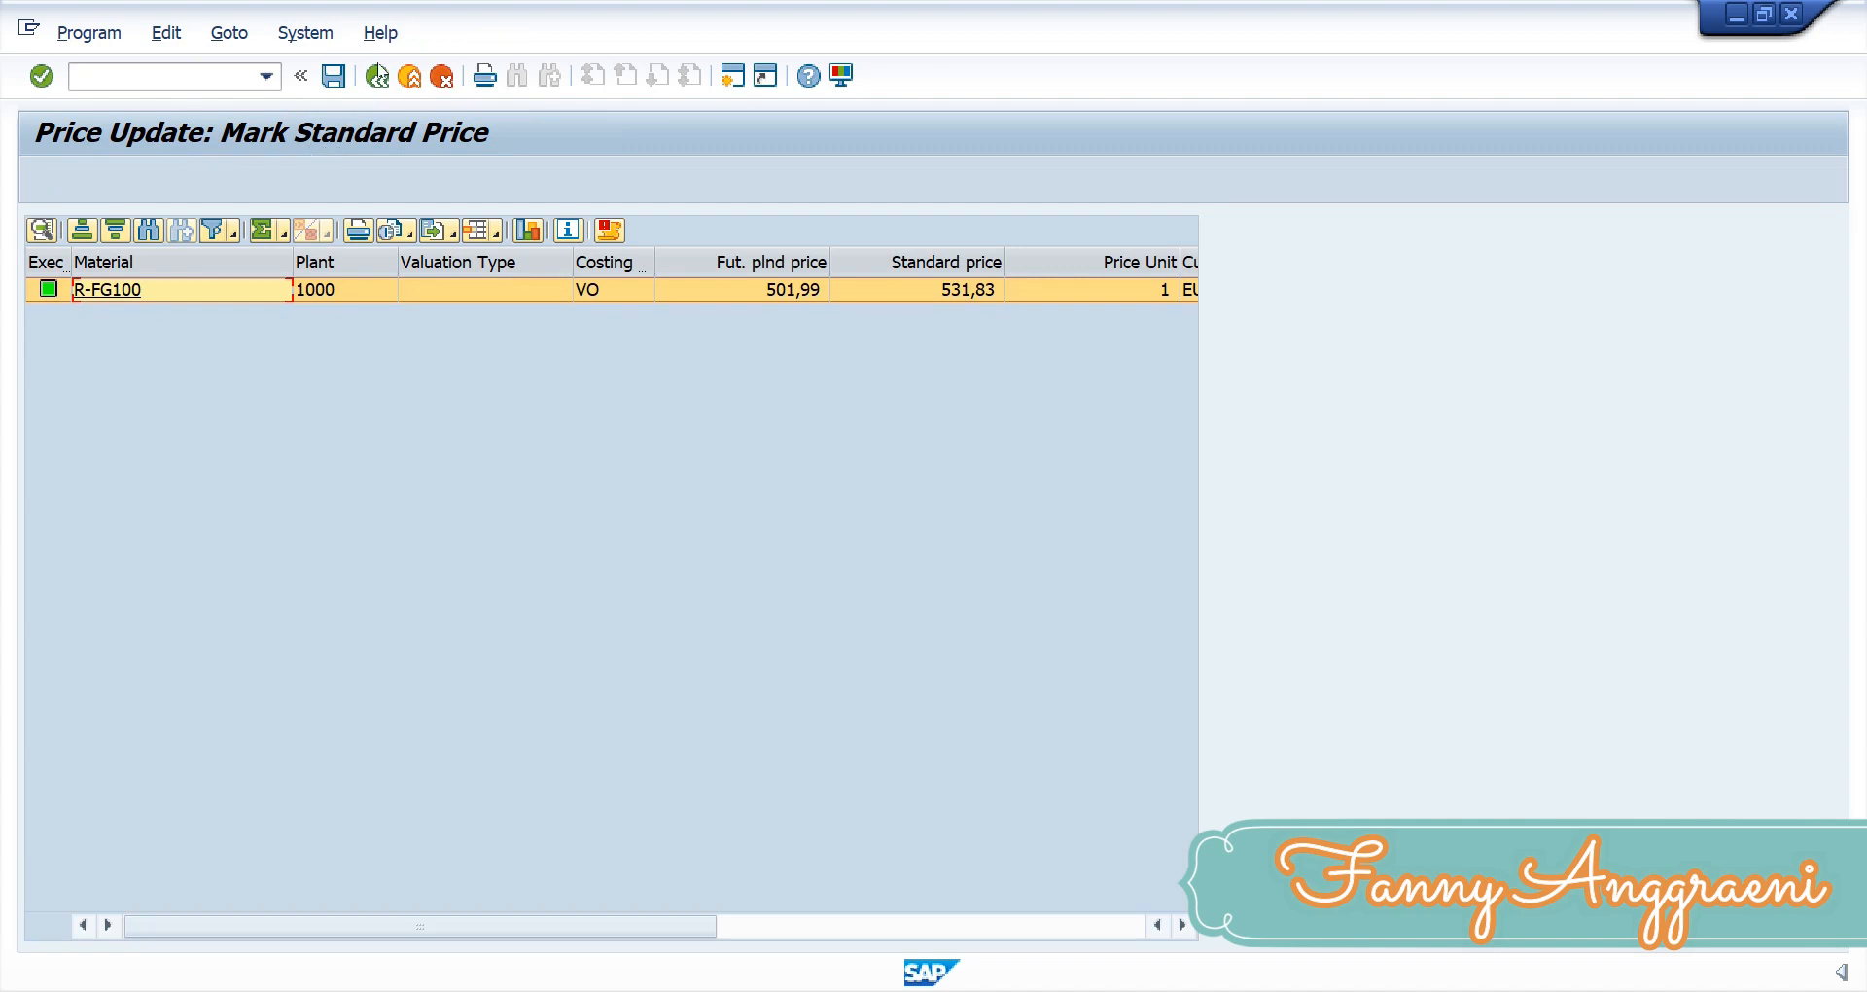
left_click(378, 77)
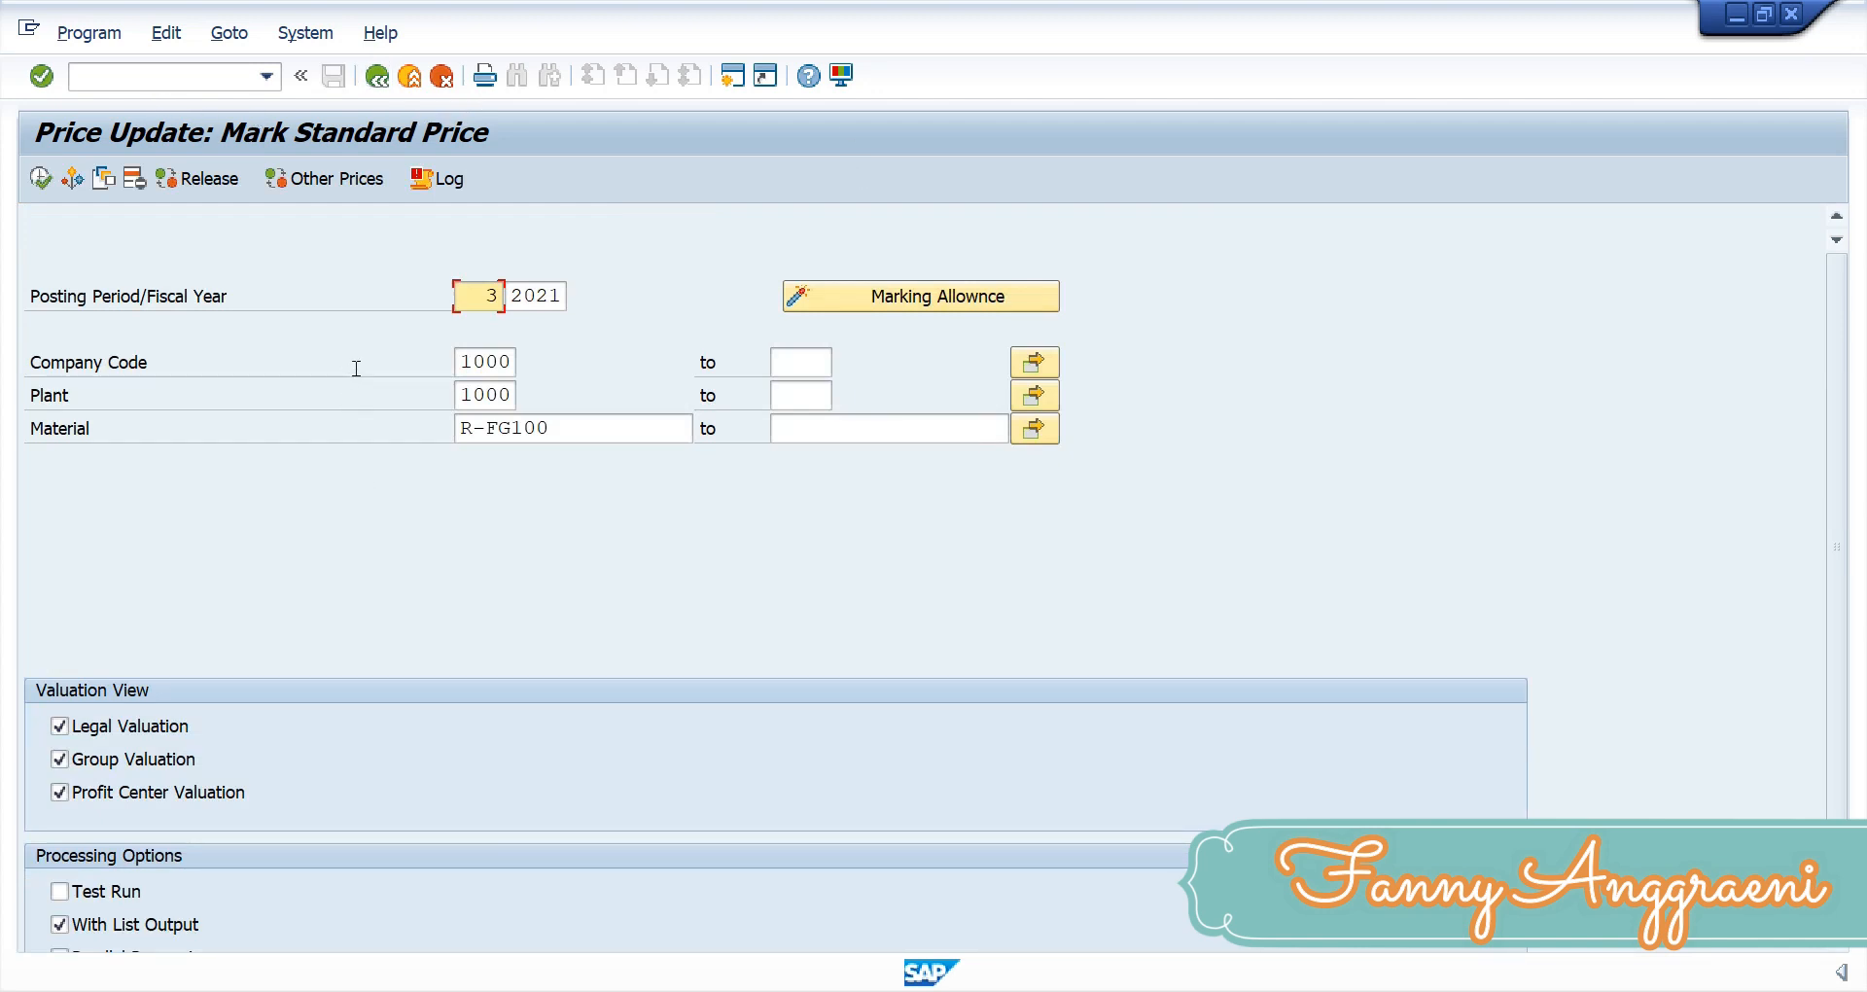
left_click(206, 183)
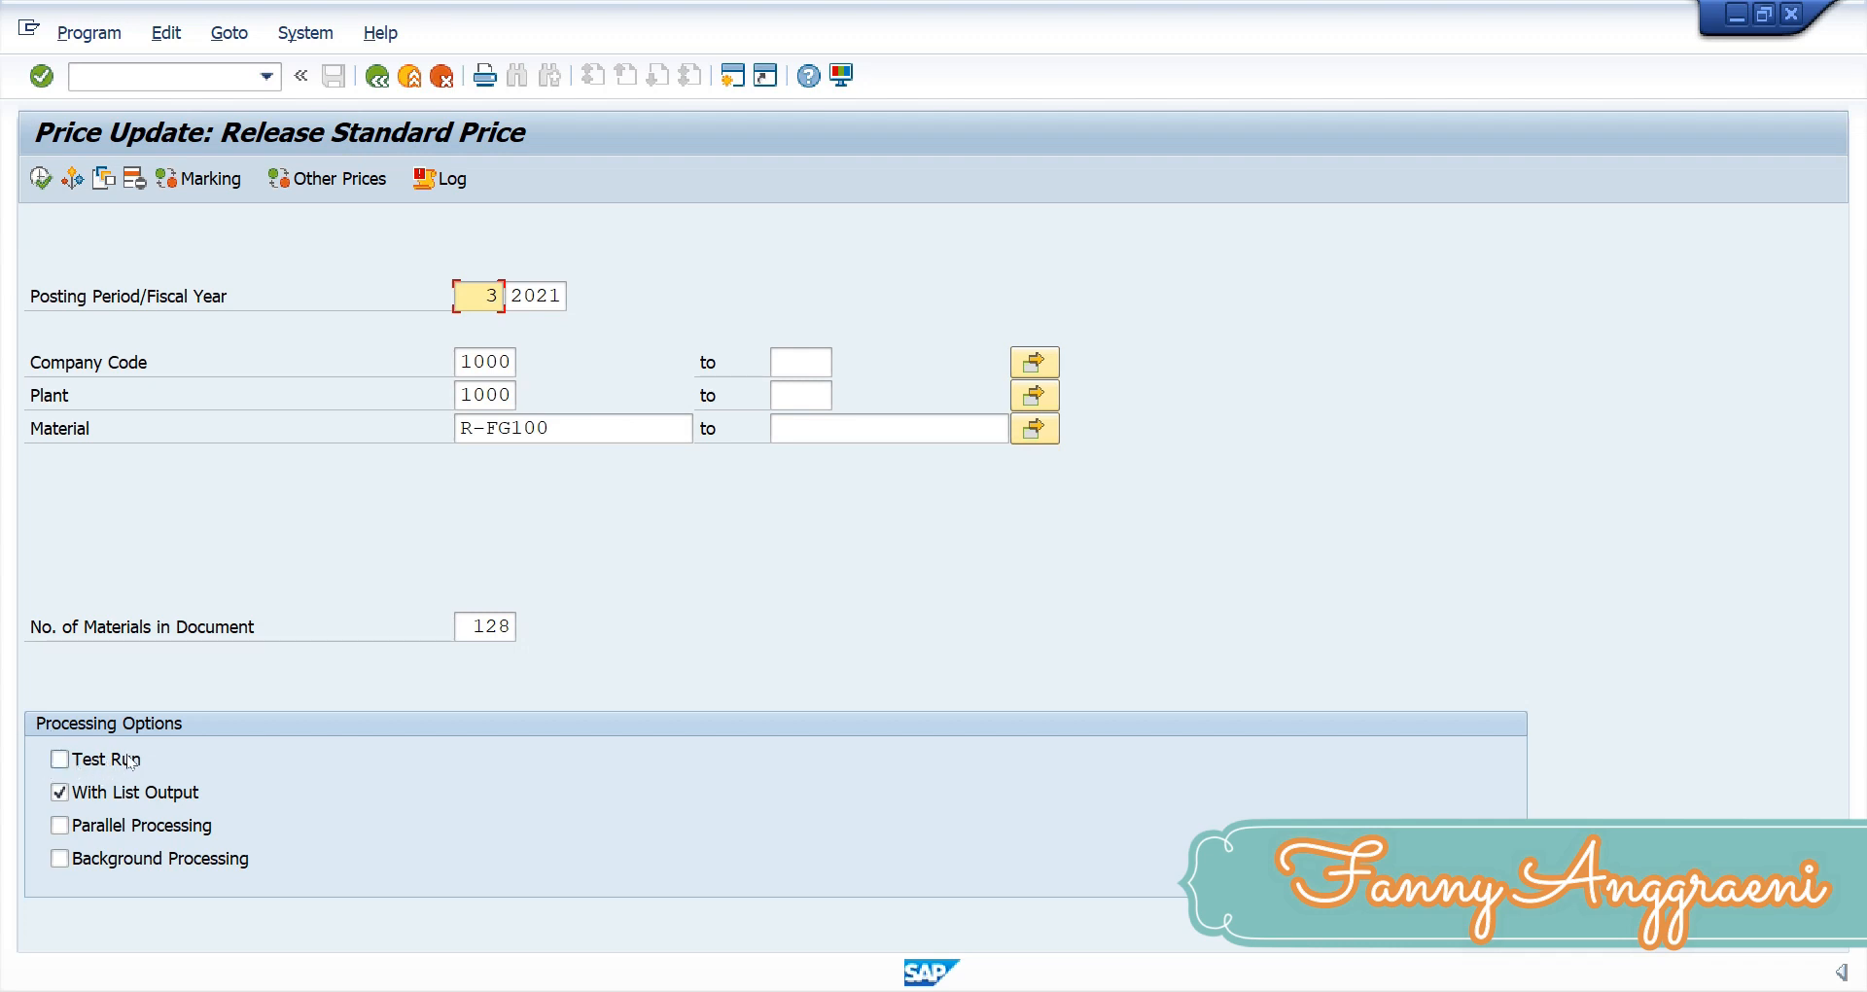
left_click(41, 178)
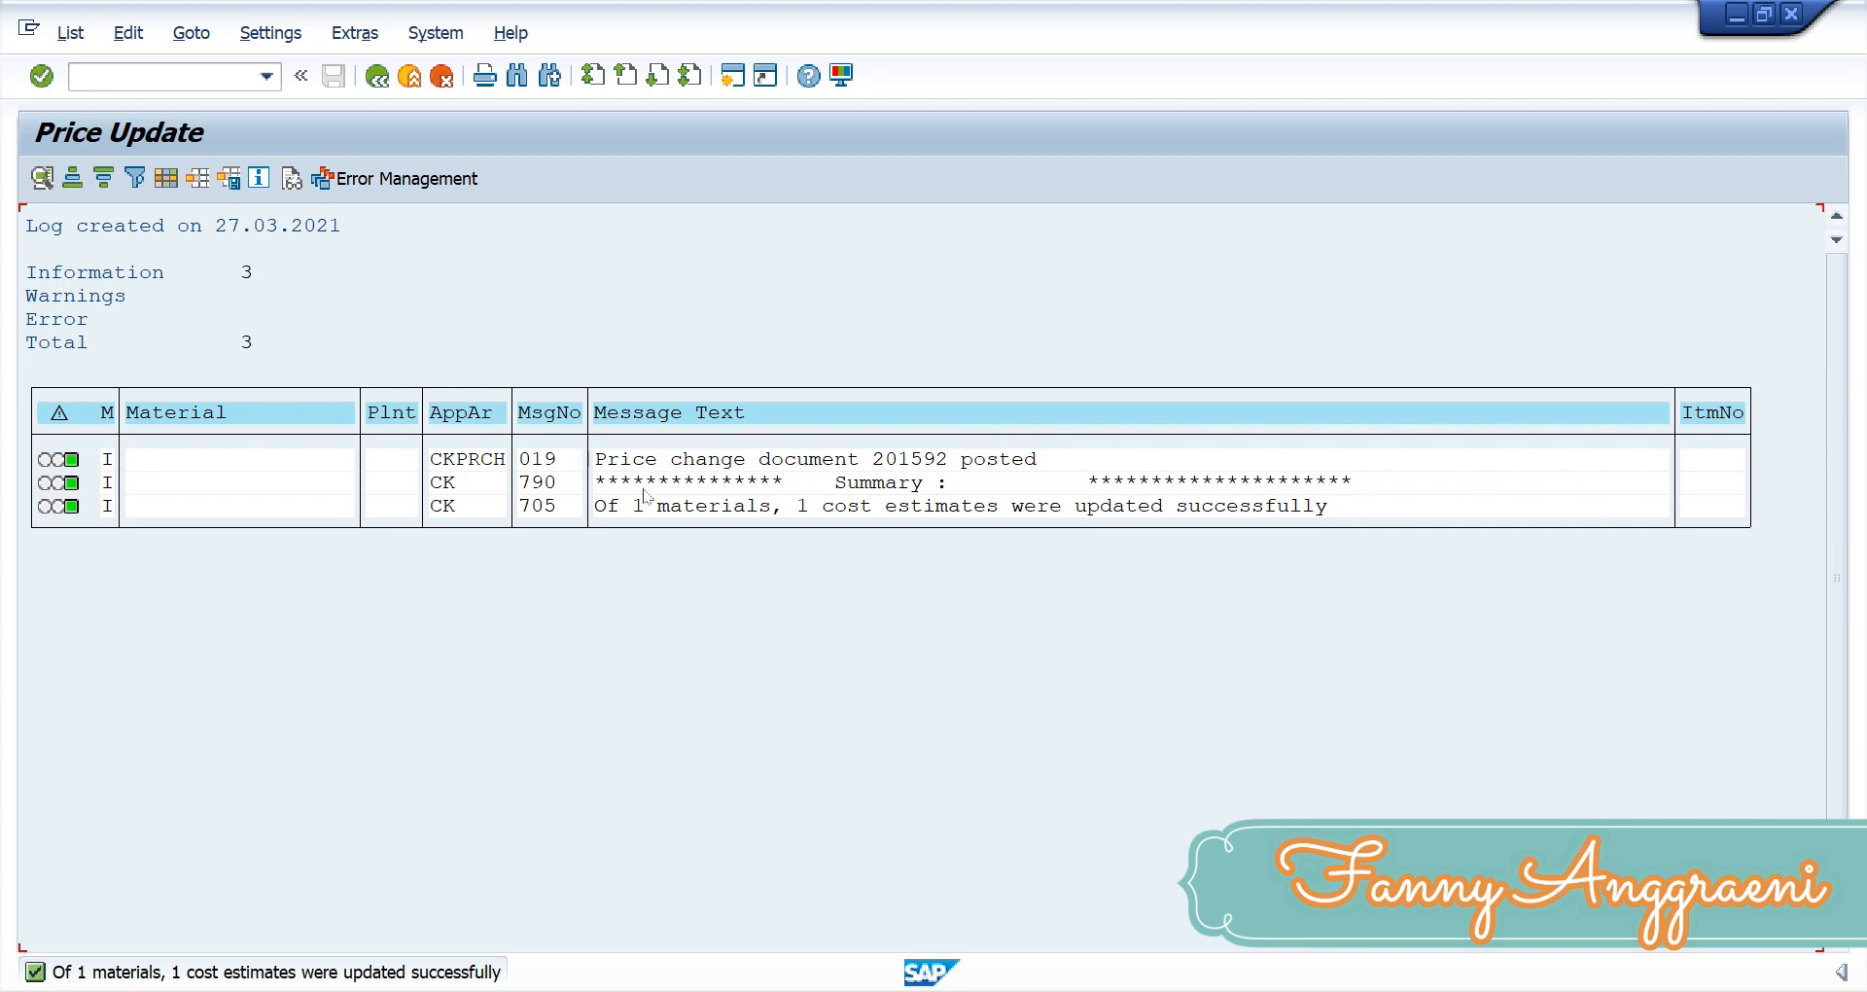
left_click(377, 76)
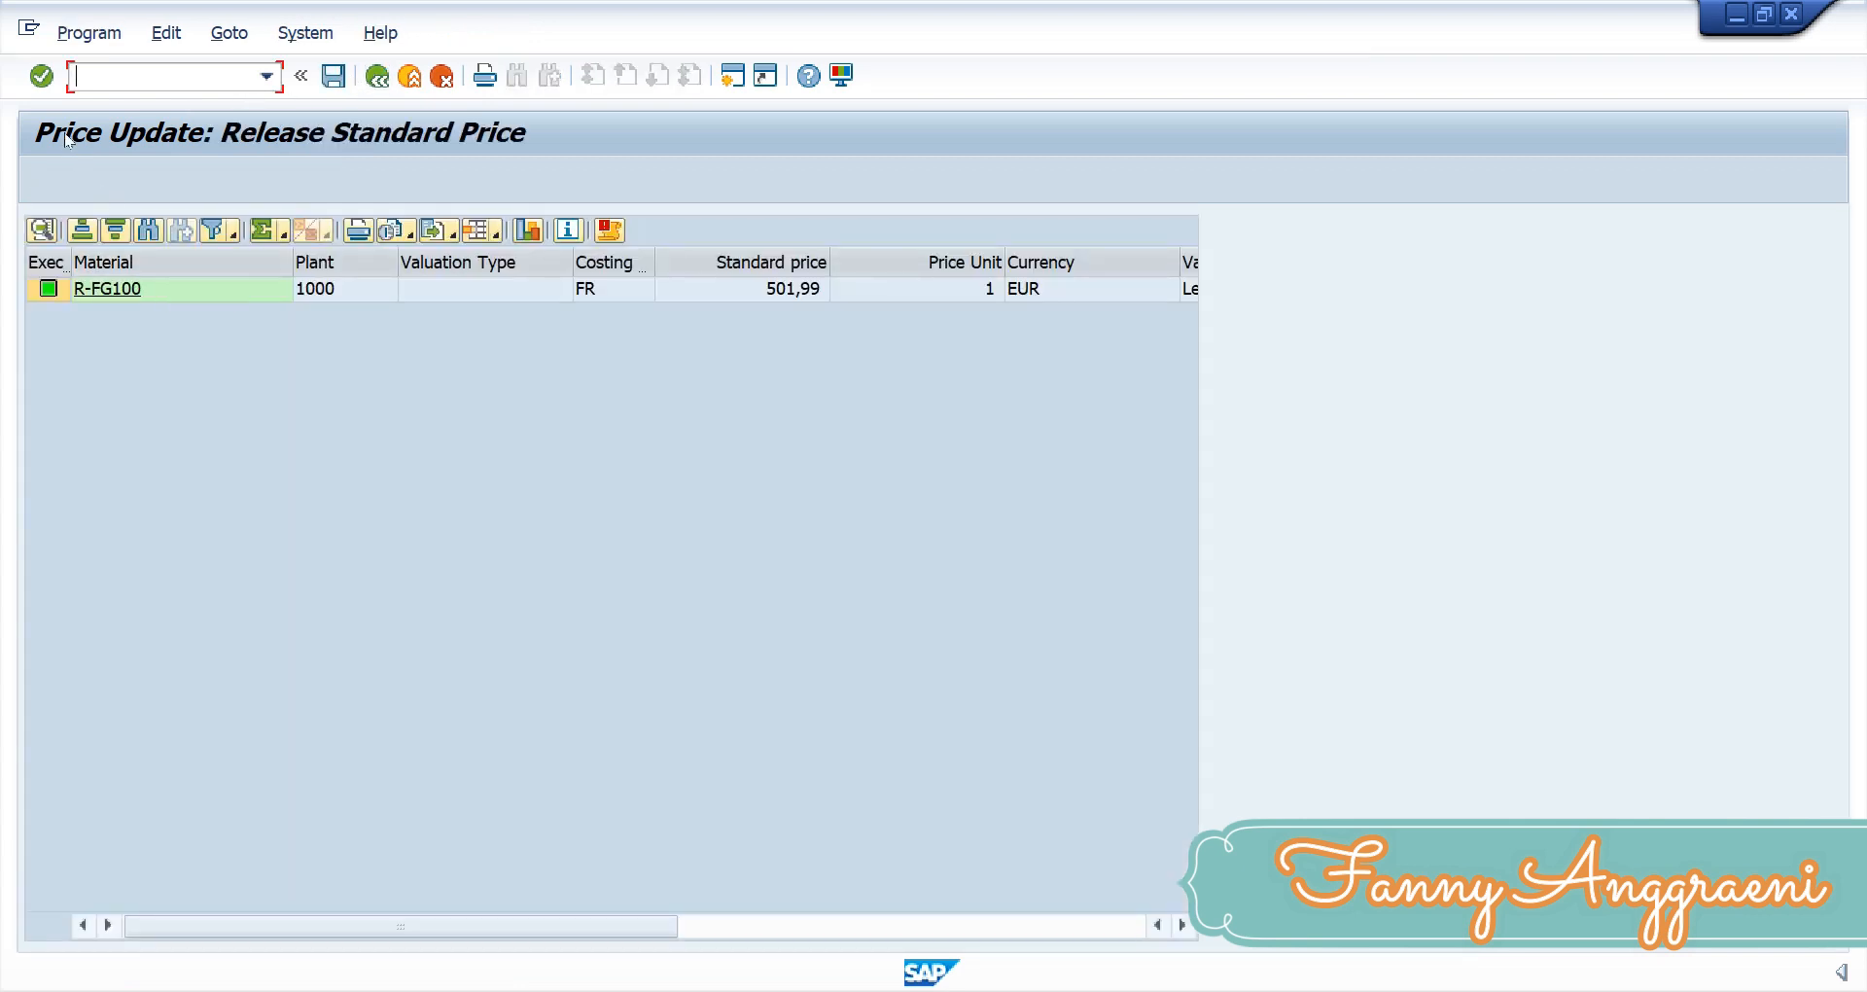
- Open the released material's master record from the results list and check its Accounting 1 and Costing 2 prices
left_click(101, 298)
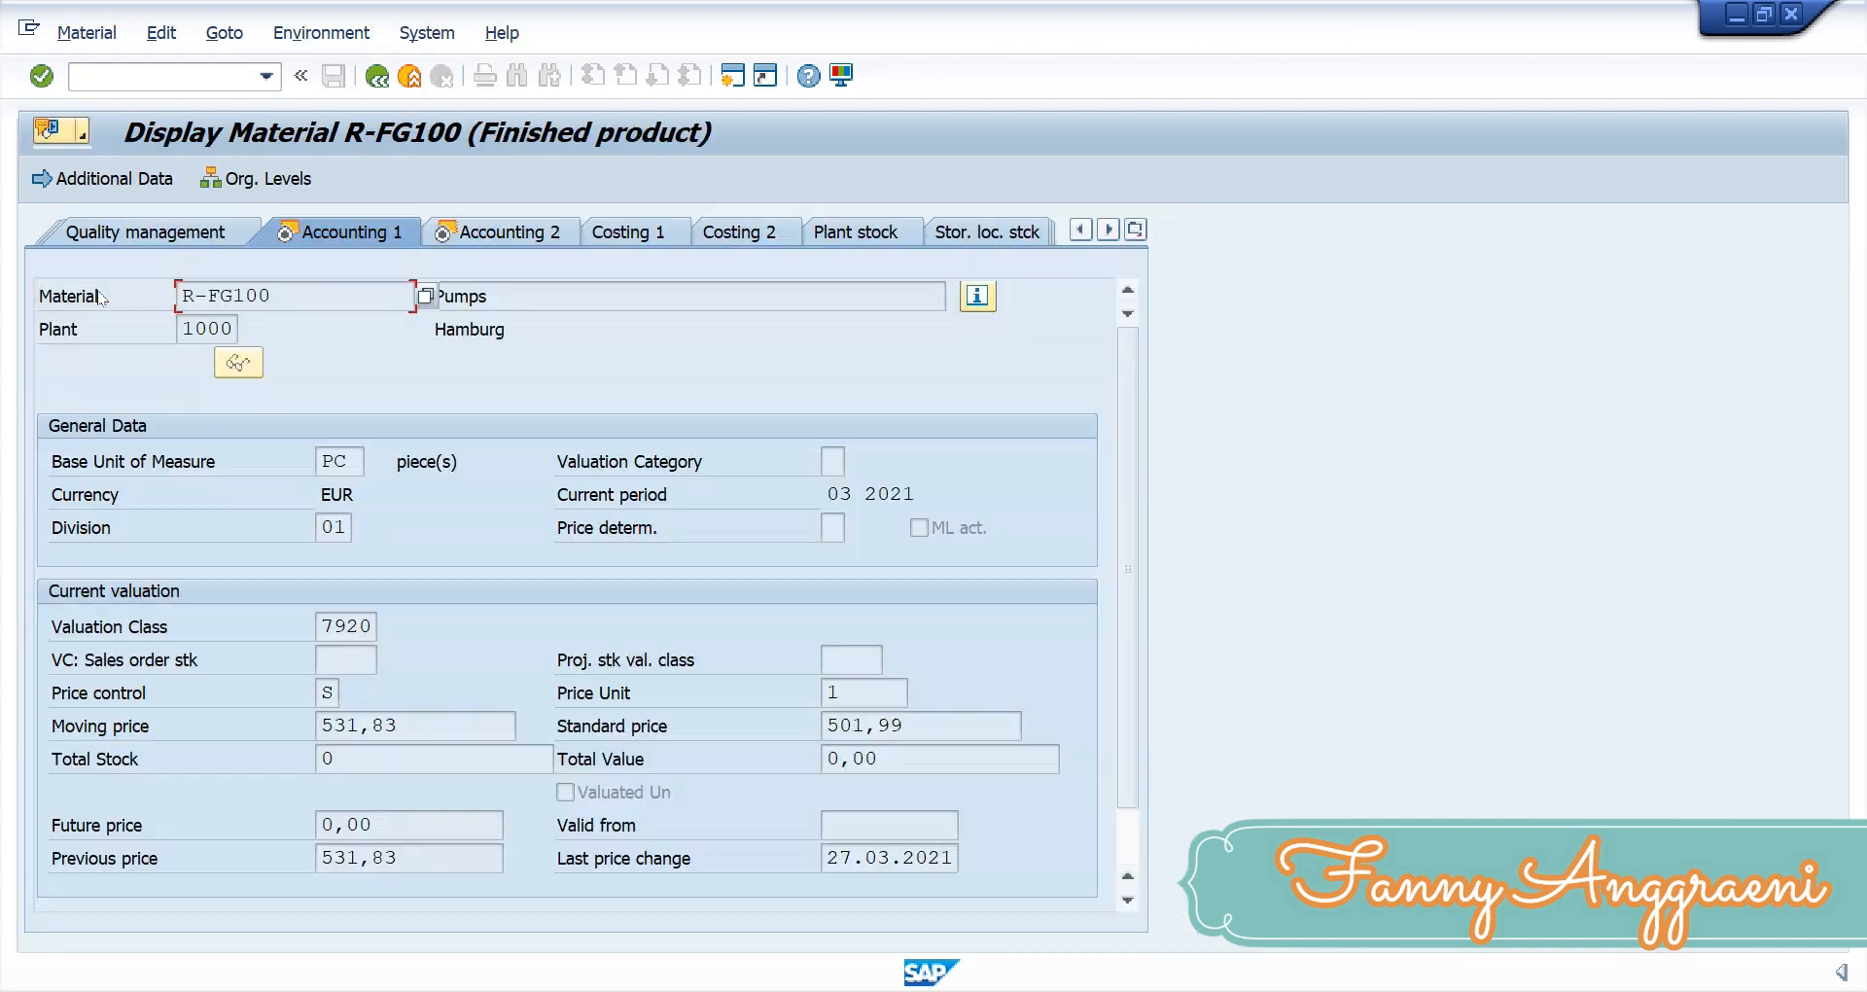
left_click(725, 233)
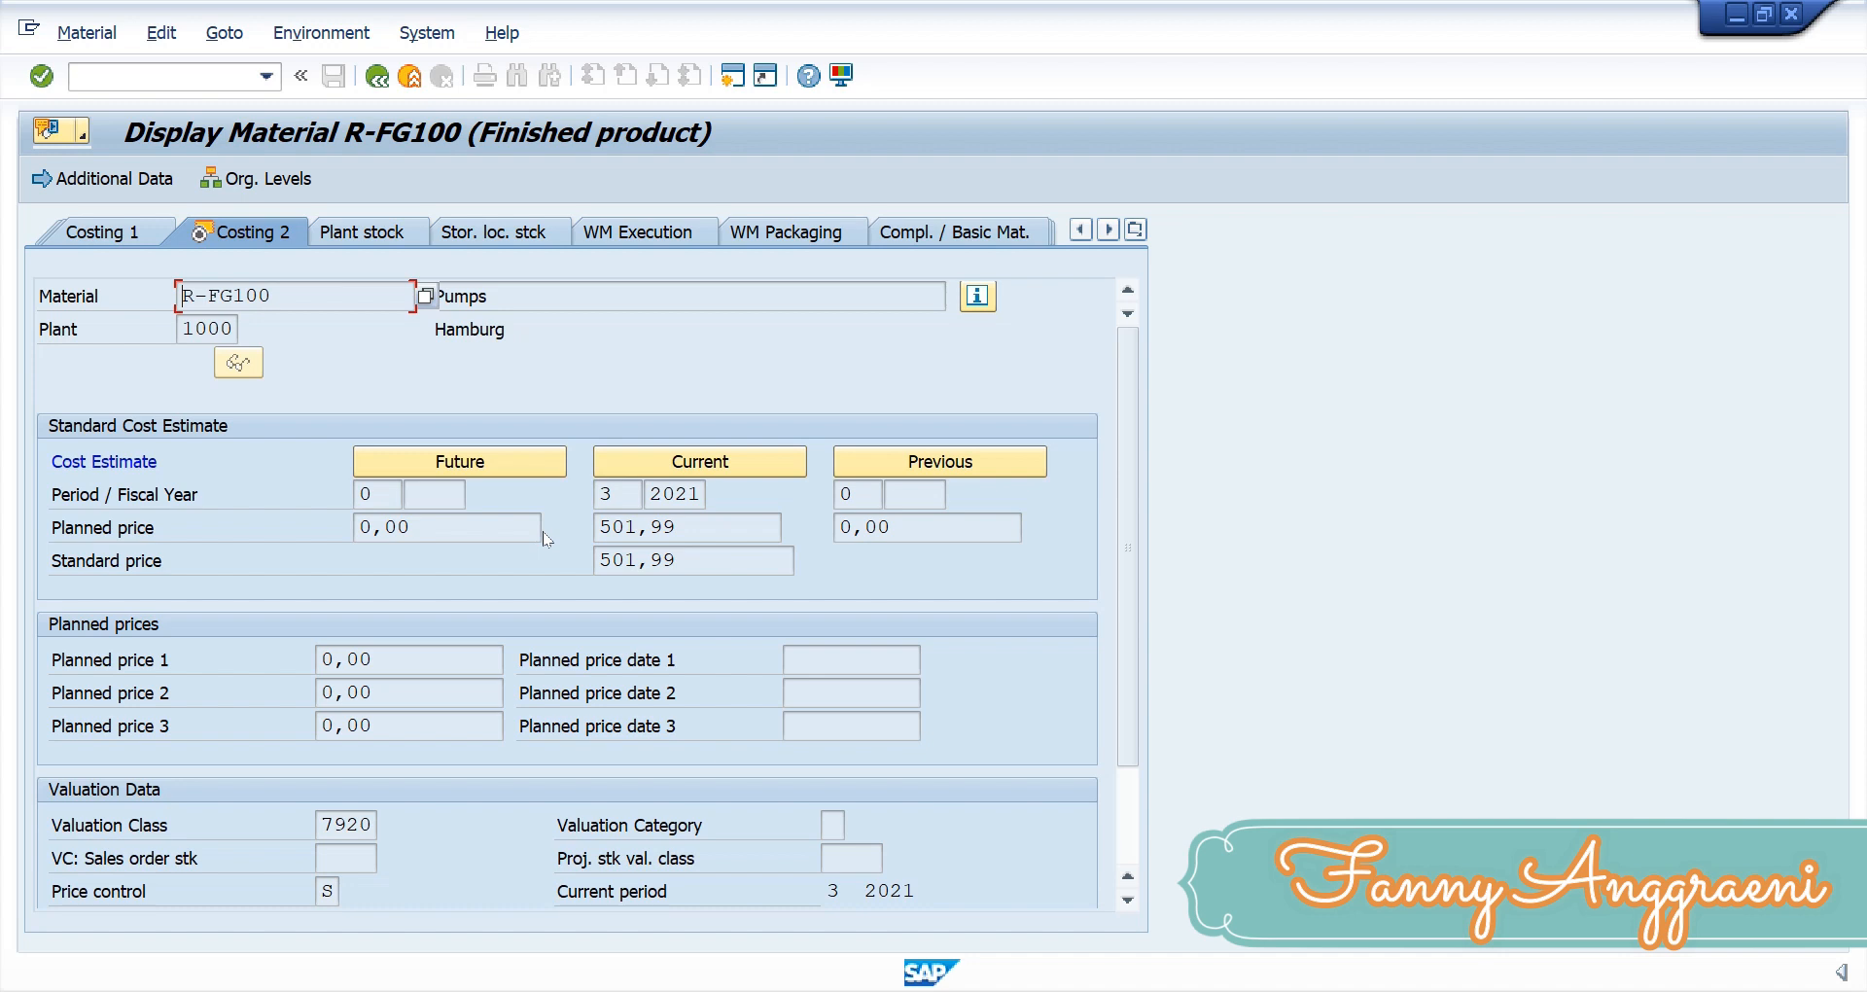
left_click(374, 80)
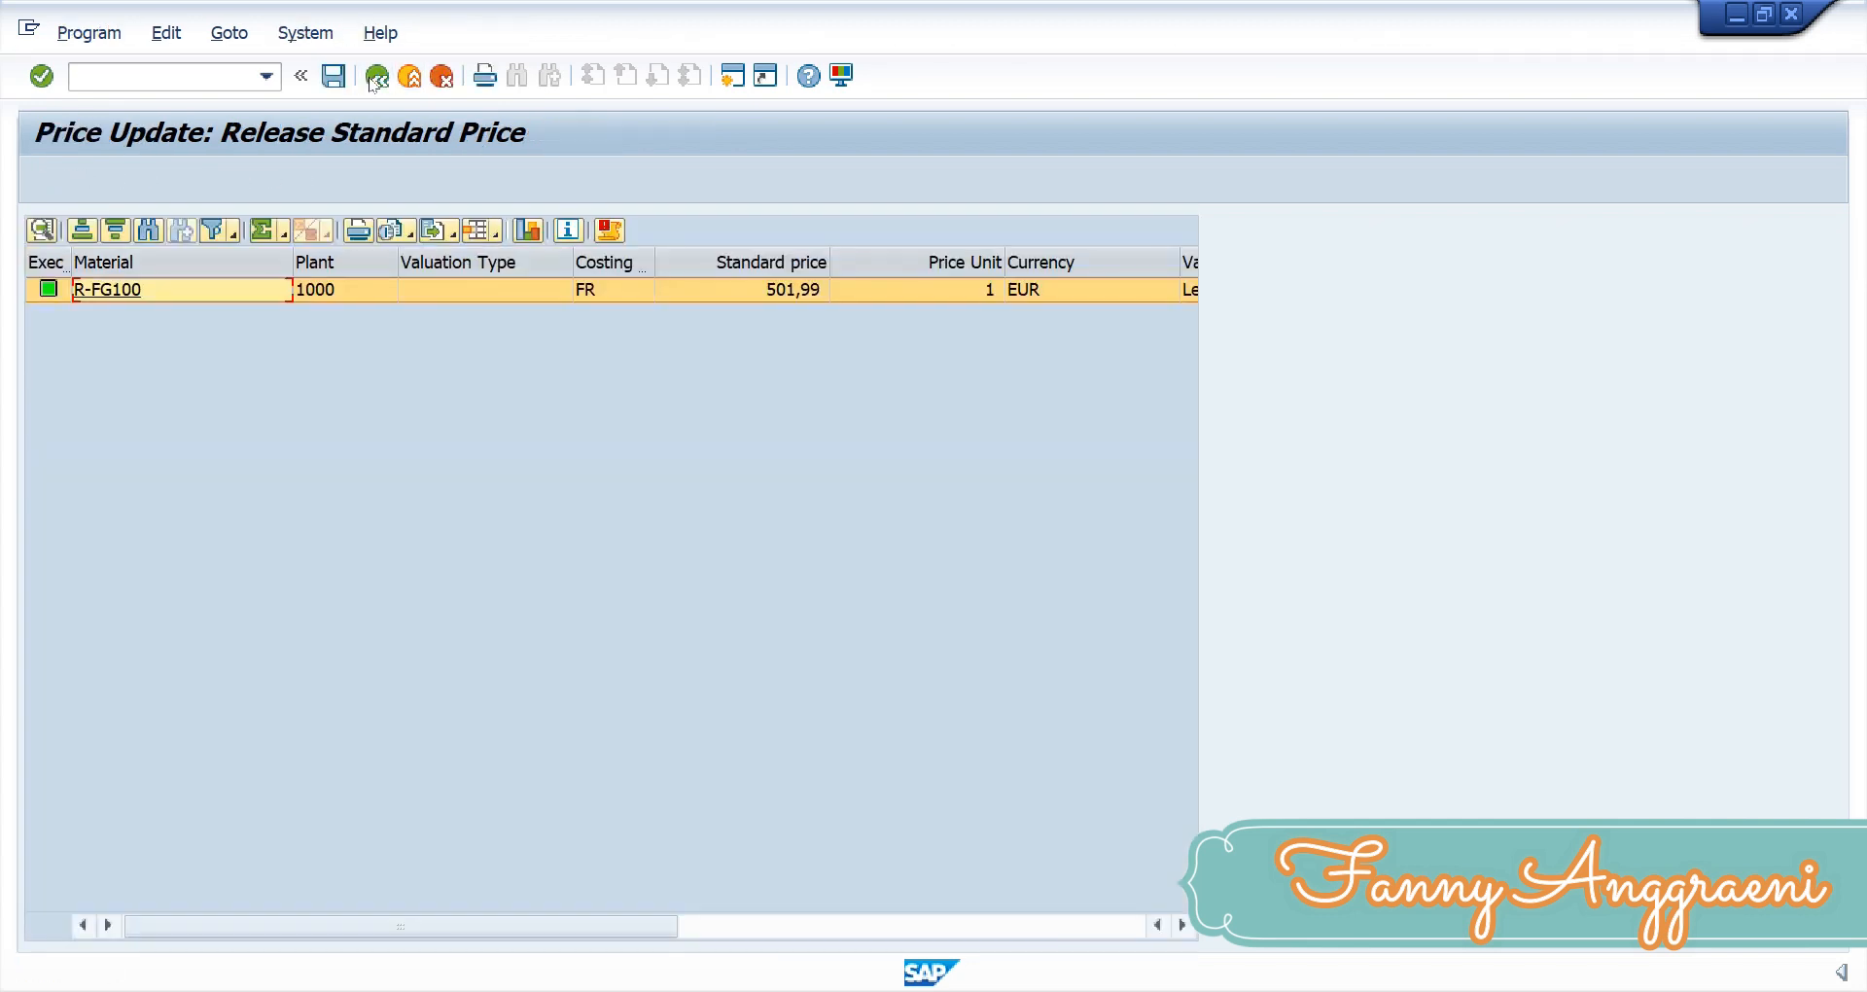
- Leave the release results list and end the price update transaction with /n
left_click(375, 79)
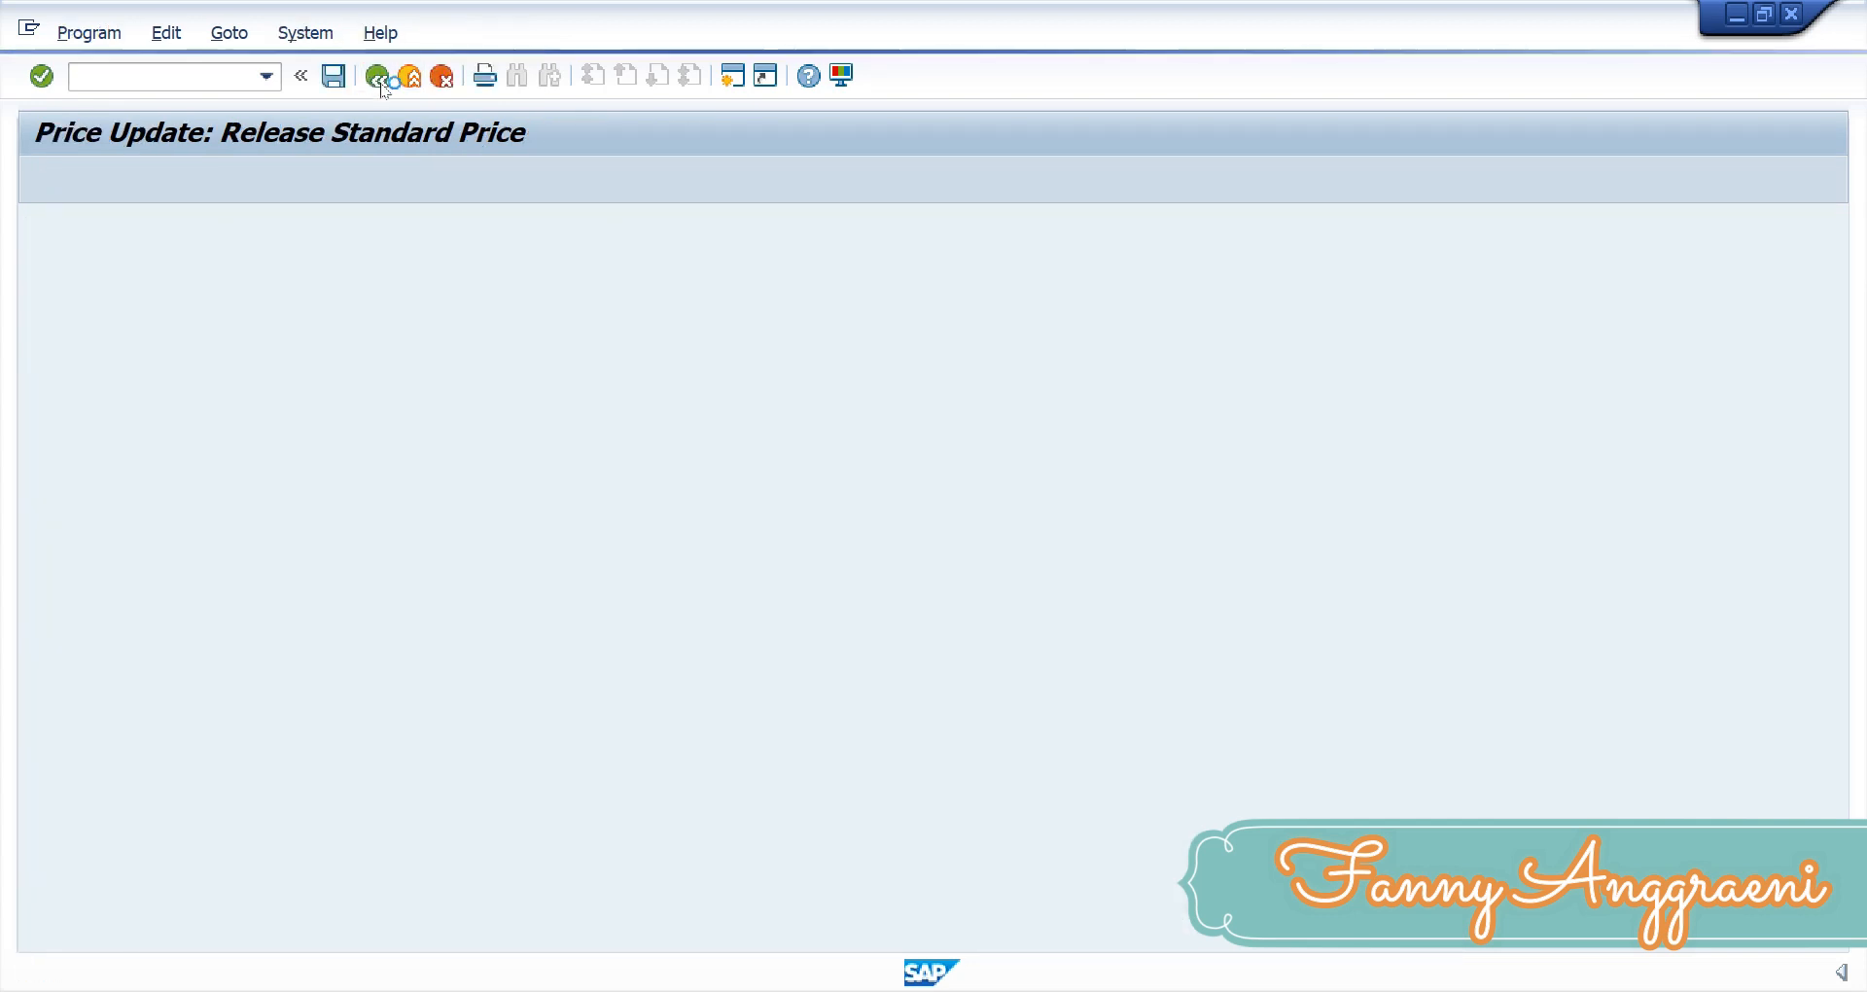
left_click(114, 74)
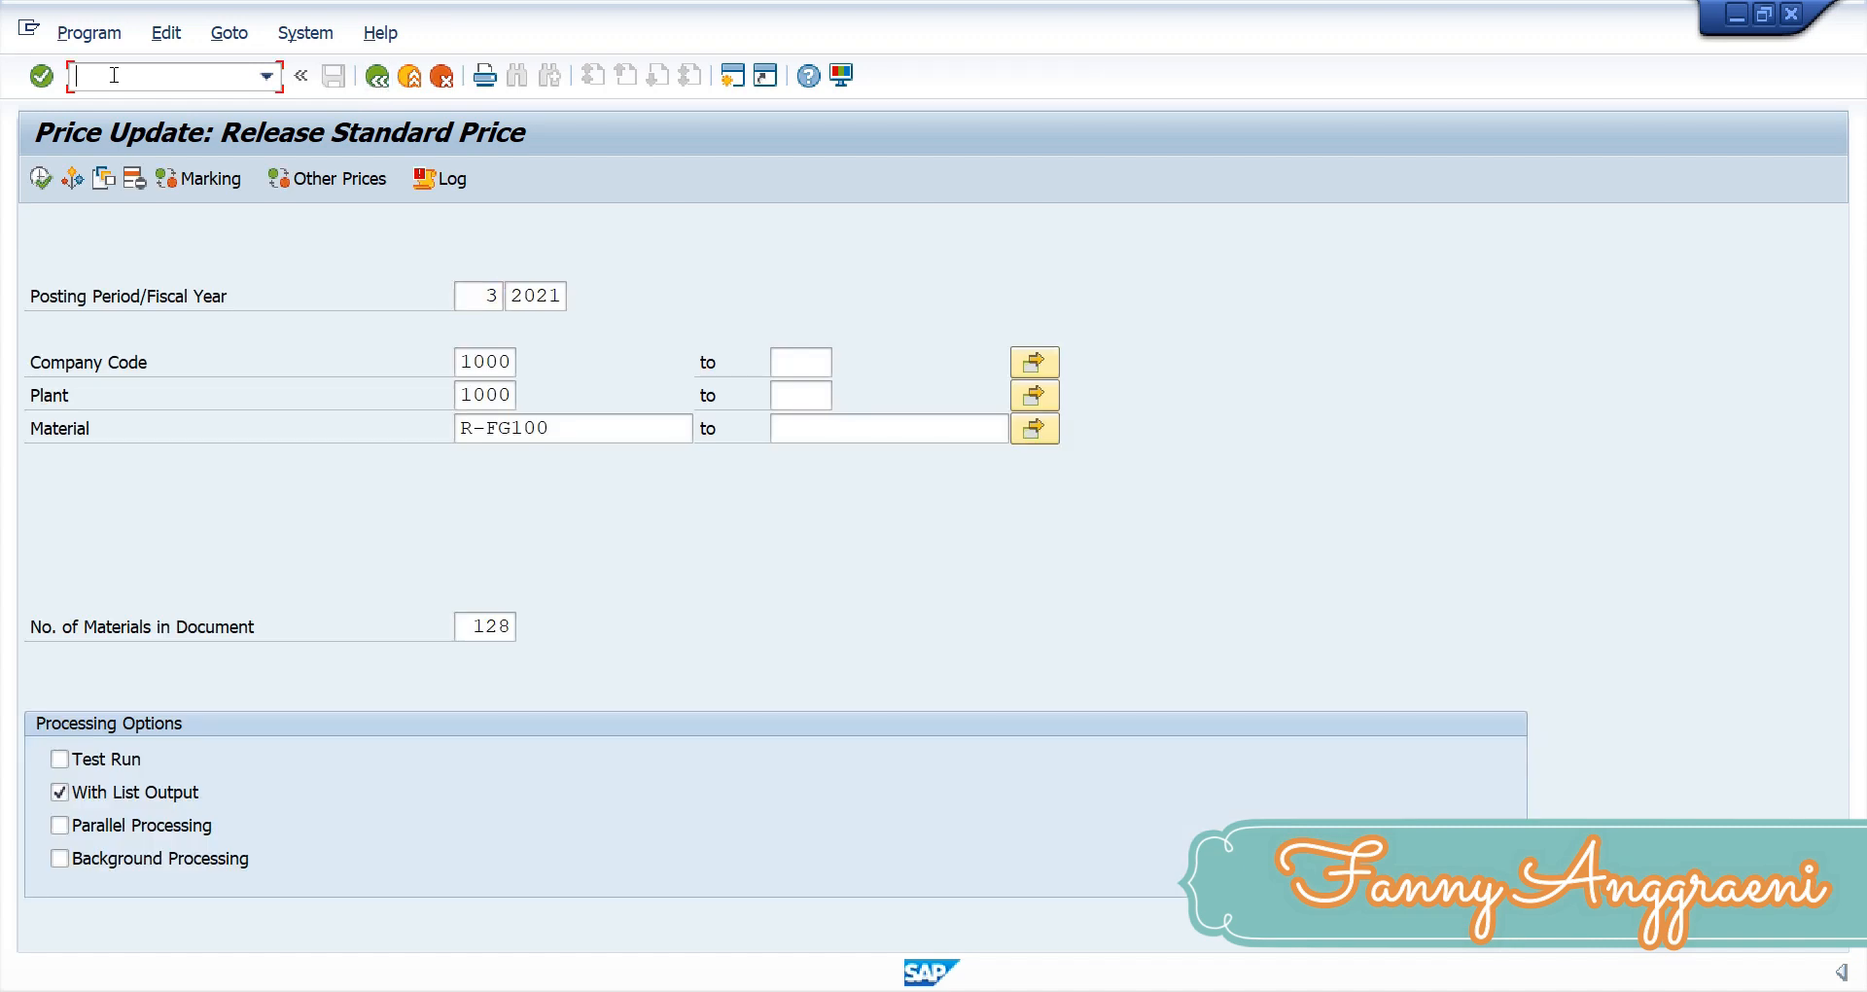
type("/n")
key("Return")
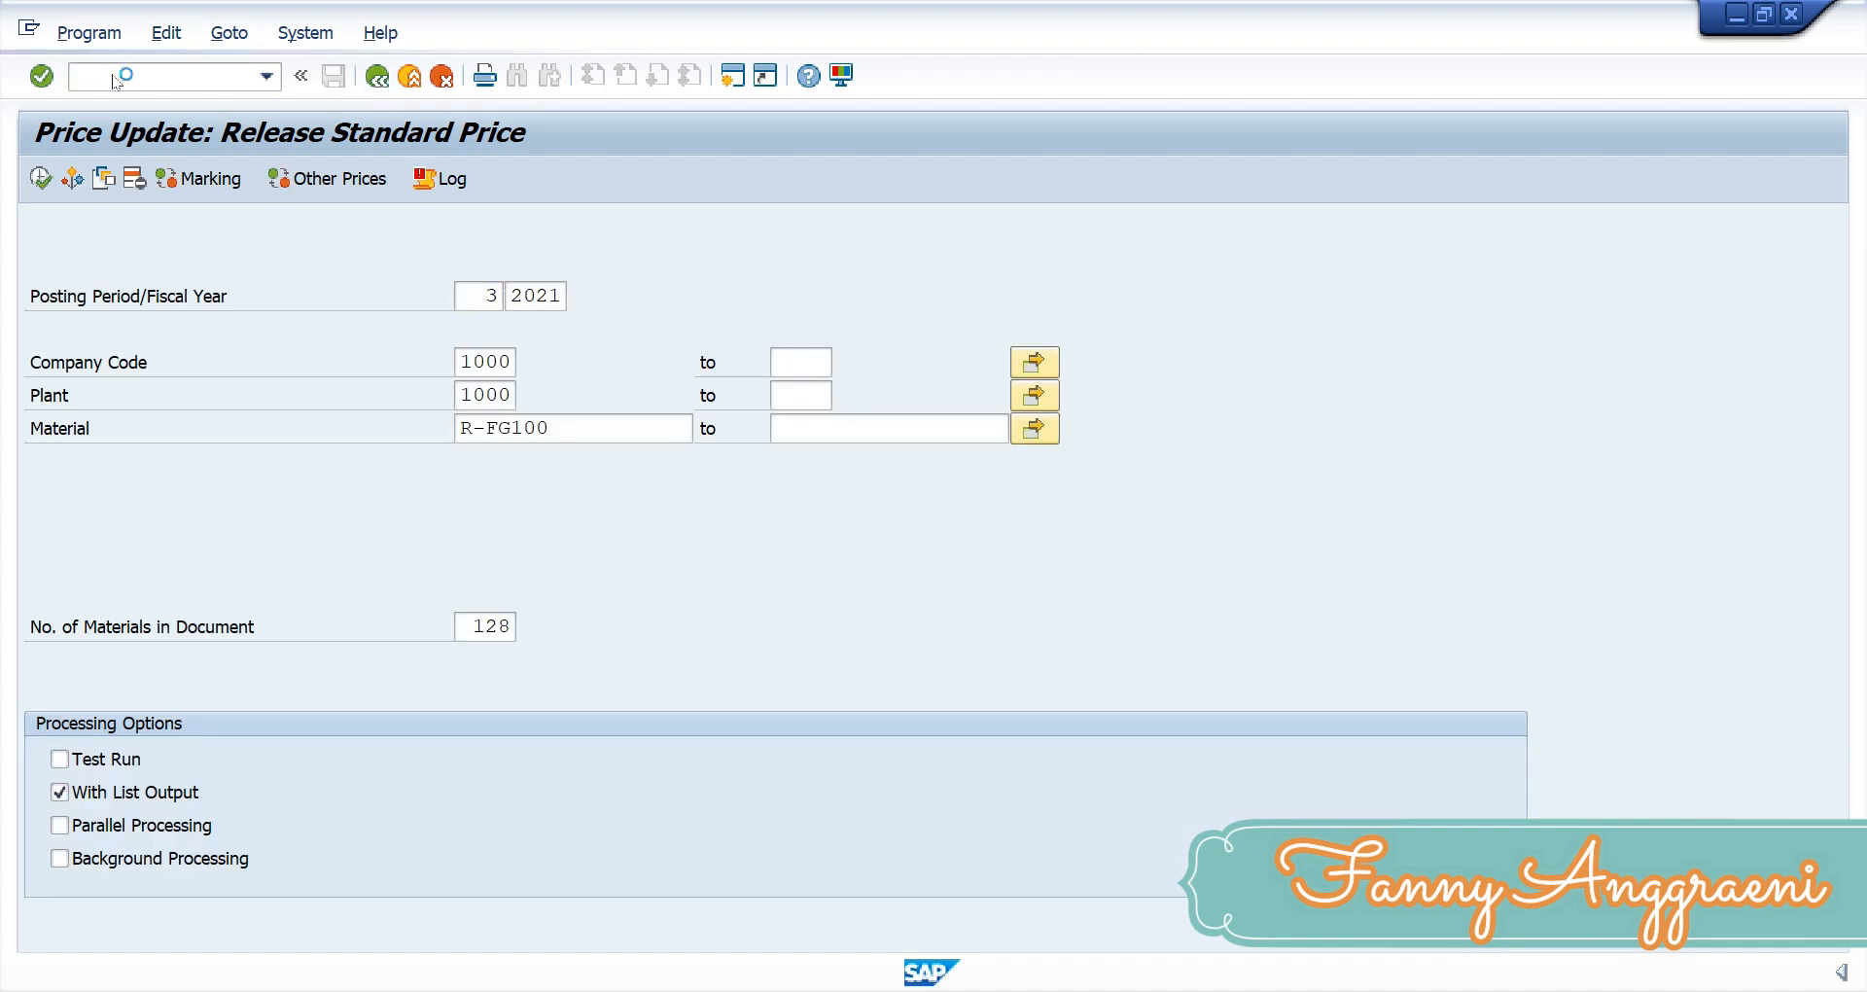